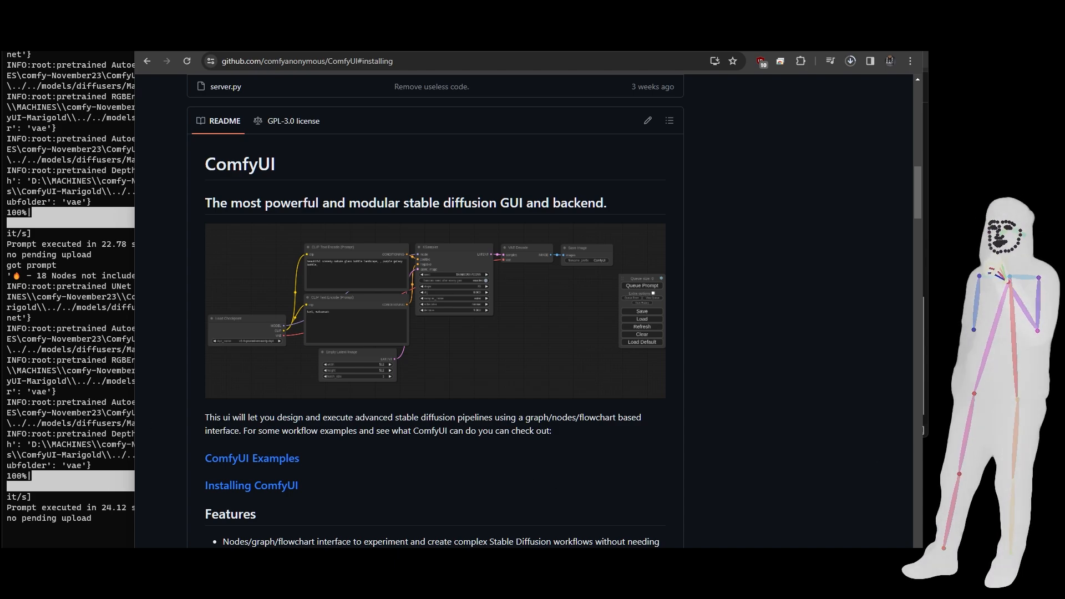
- Open the comfy-November23\ComfyUI folder and examine the launch command in startup.bat
{"action": "left_click", "coordinate": [316, 505]}
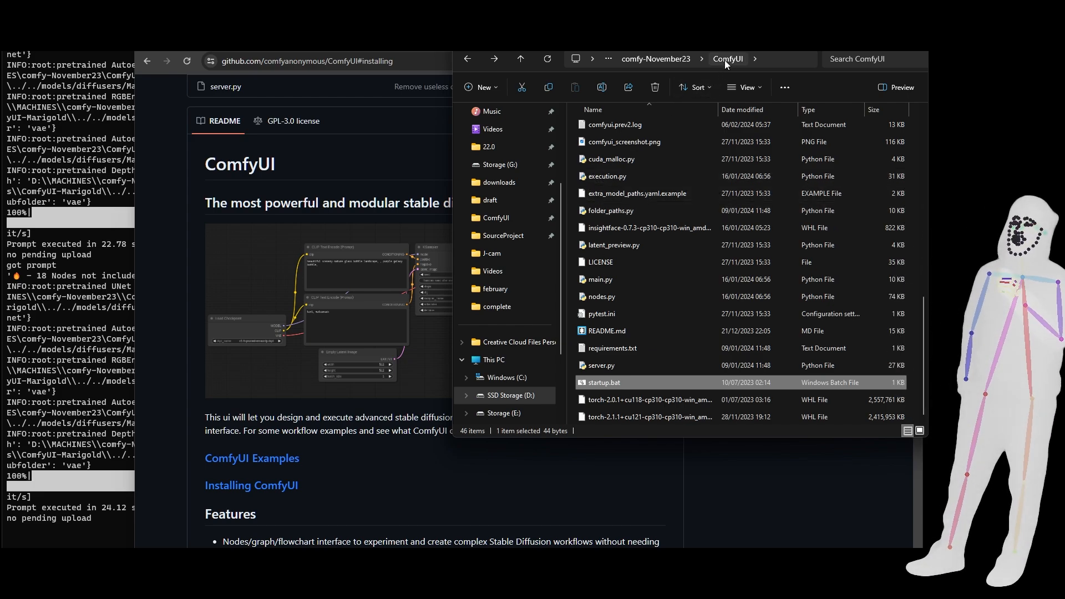
{"action": "left_click", "coordinate": [655, 58]}
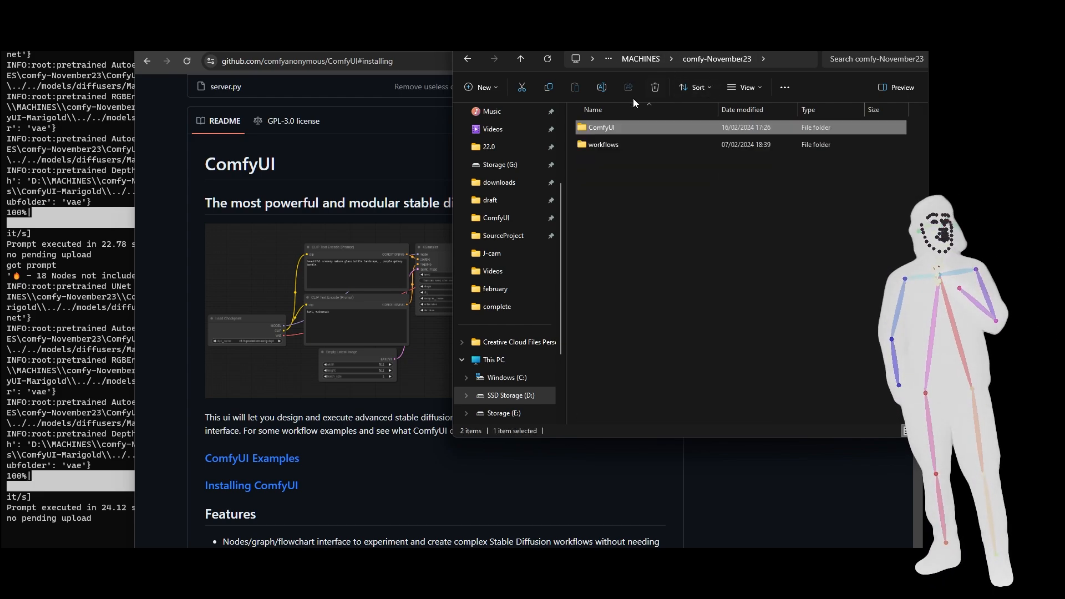
{"action": "double_click", "coordinate": [600, 128]}
{"action": "scroll", "coordinate": [600, 255], "scroll_direction": "down", "scroll_amount": 10}
{"action": "left_click", "coordinate": [601, 383]}
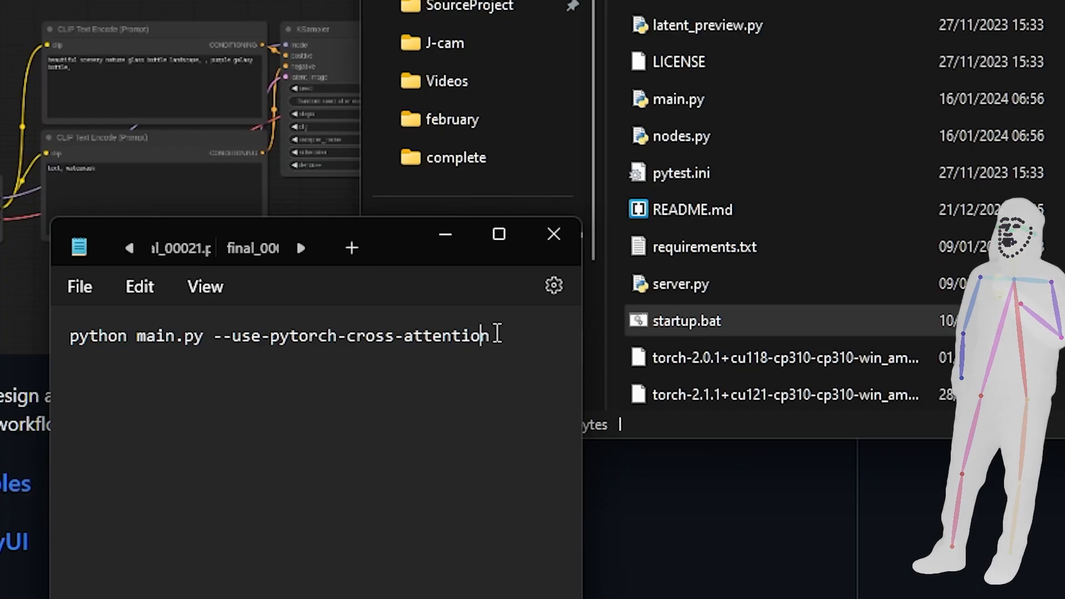
{"action": "left_click_drag", "start_coordinate": [514, 389], "coordinate": [447, 393]}
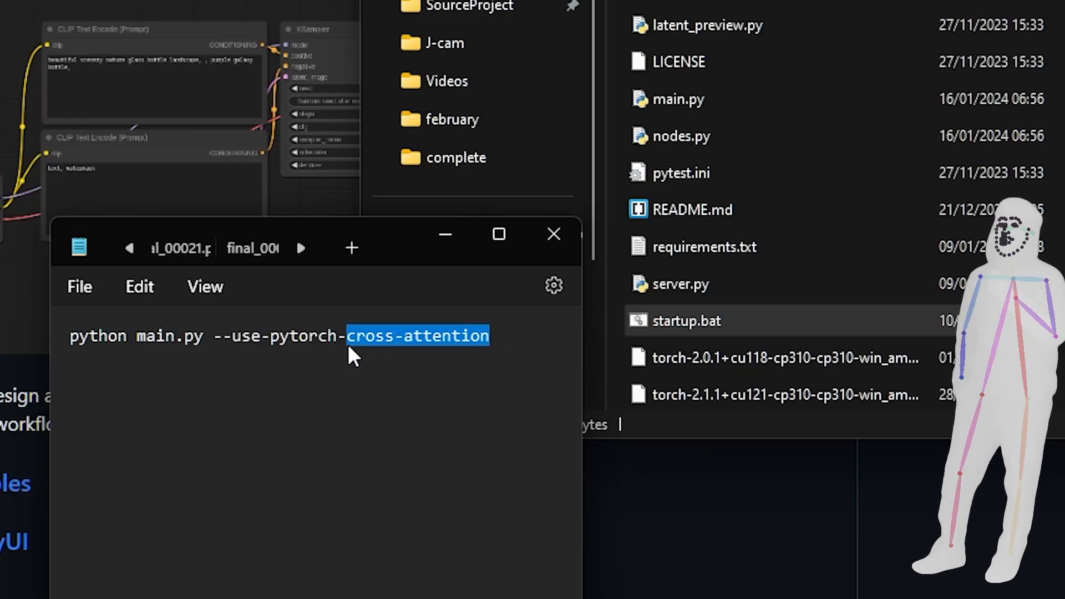
{"action": "left_click_drag", "start_coordinate": [217, 348], "coordinate": [204, 352]}
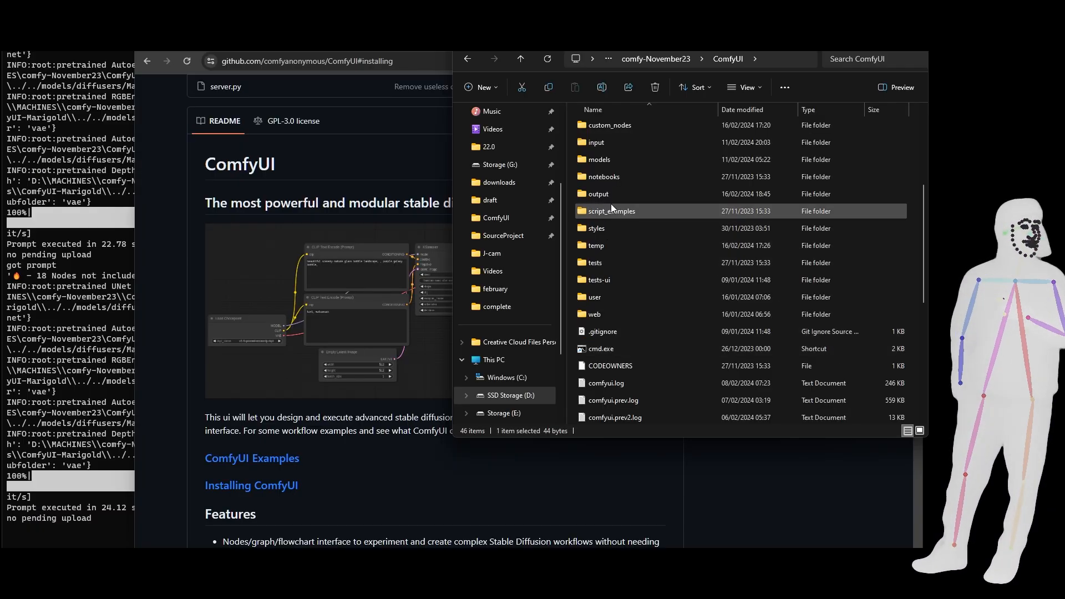
- Open ComfyUI's models folder and look through its checkpoints subfolder
{"action": "double_click", "coordinate": [602, 161]}
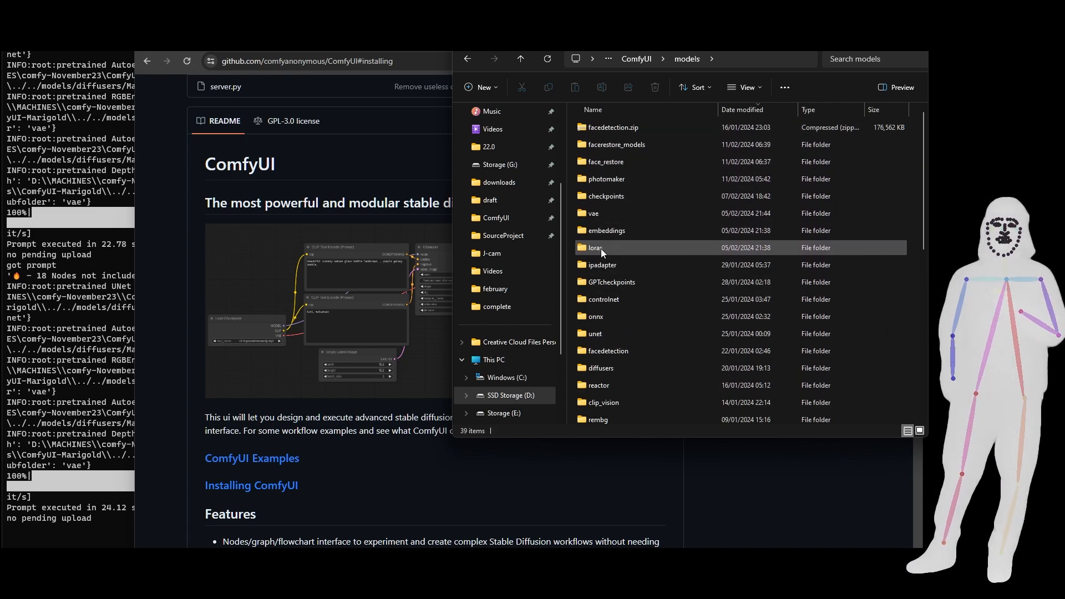
{"action": "left_click", "coordinate": [608, 197]}
{"action": "double_click", "coordinate": [608, 196]}
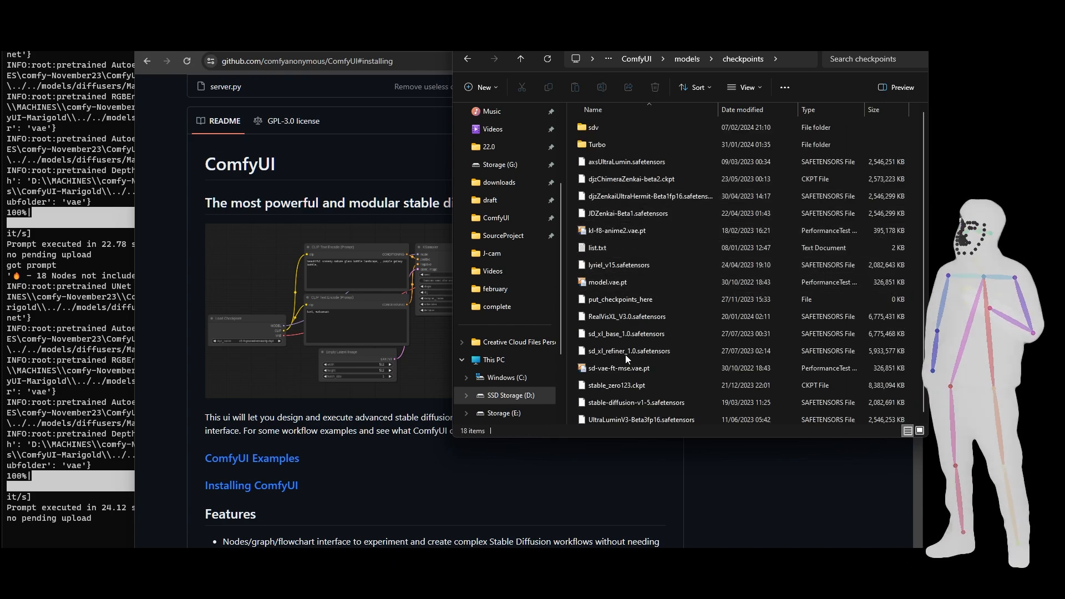
{"action": "left_click", "coordinate": [685, 58]}
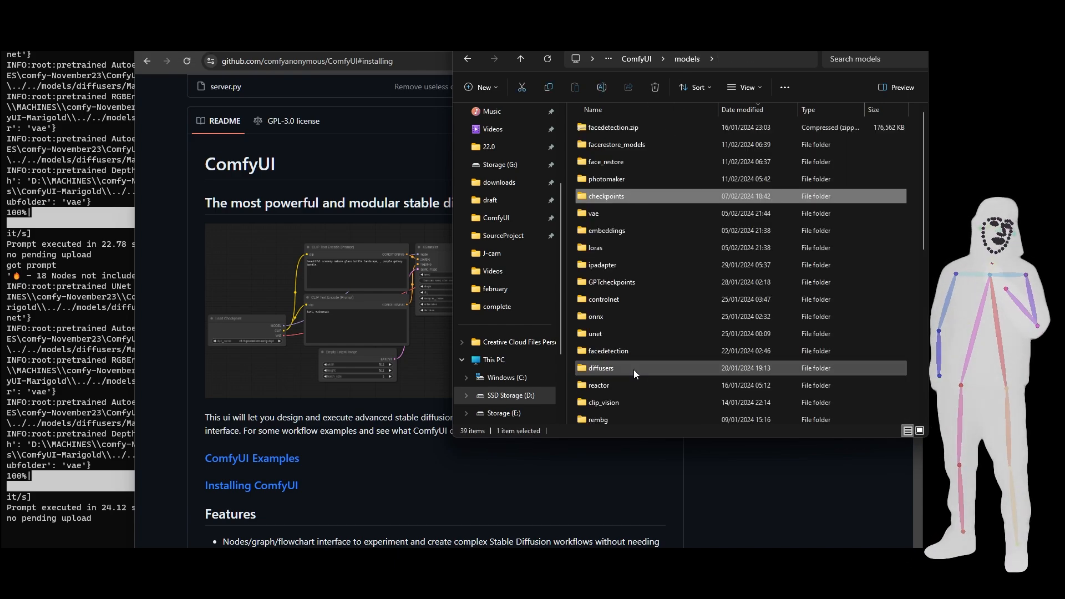
{"action": "scroll", "coordinate": [621, 388], "scroll_direction": "up", "scroll_amount": 1}
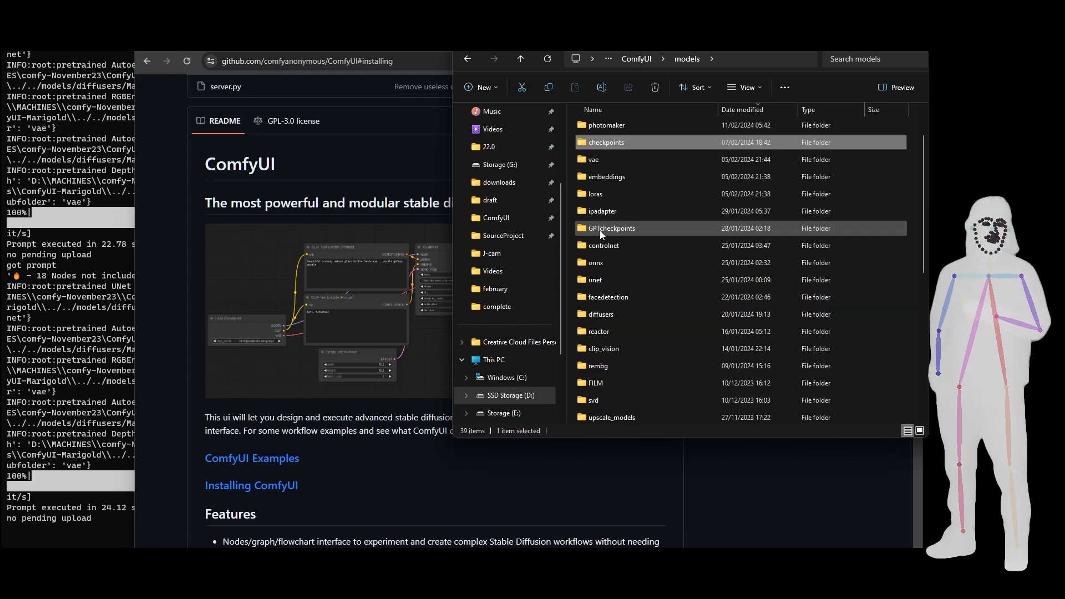
- Look through the embeddings subfolder and the other model folders in the models directory
{"action": "double_click", "coordinate": [600, 178]}
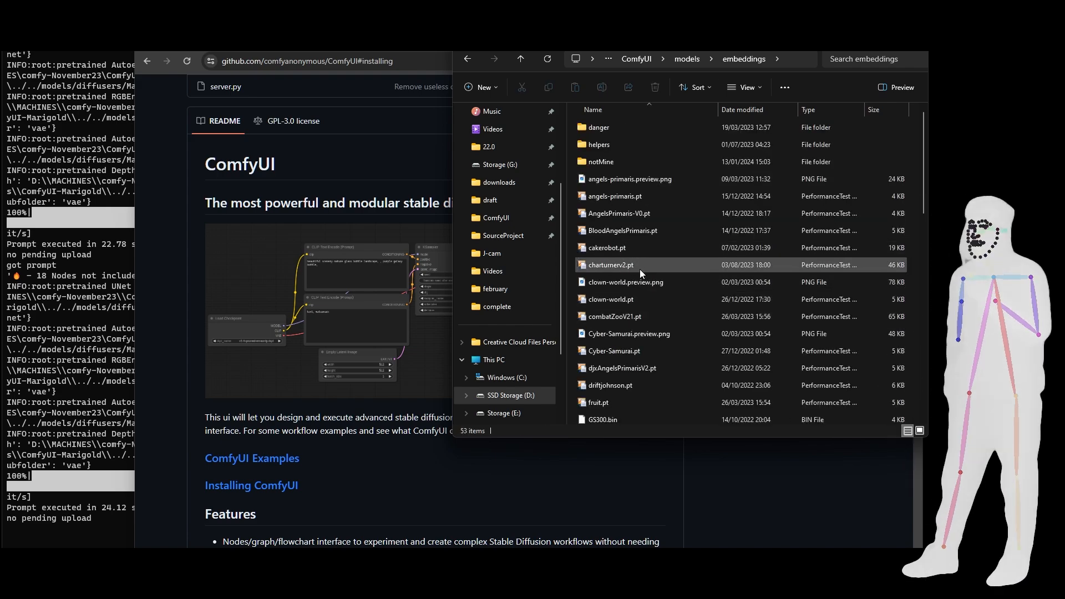
{"action": "left_click", "coordinate": [687, 60]}
{"action": "scroll", "coordinate": [623, 264], "scroll_direction": "down", "scroll_amount": 6}
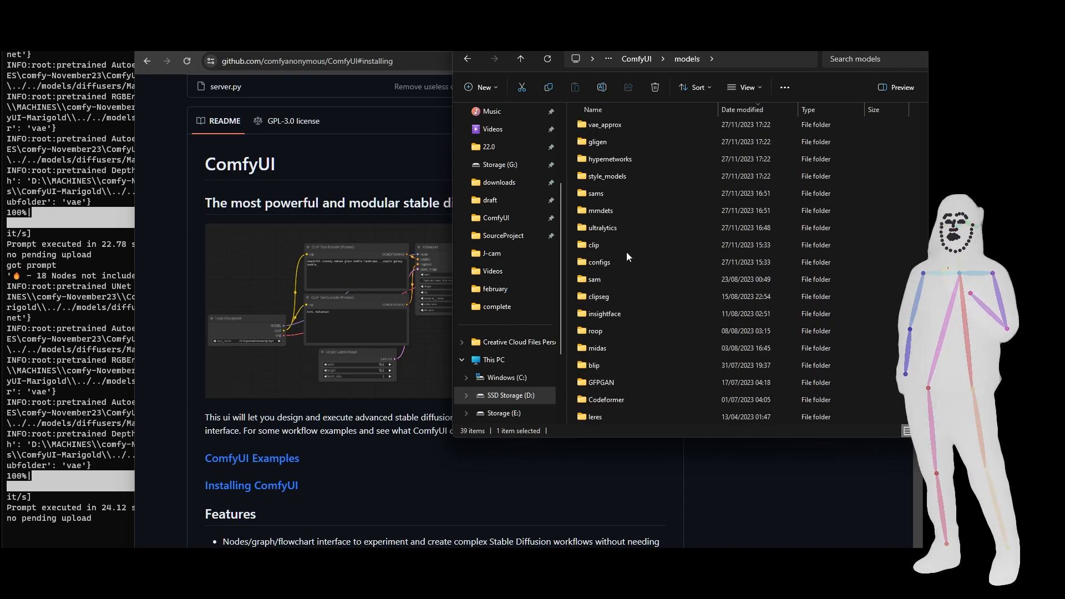
{"action": "scroll", "coordinate": [620, 308], "scroll_direction": "up", "scroll_amount": 2}
{"action": "scroll", "coordinate": [604, 212], "scroll_direction": "up", "scroll_amount": 5}
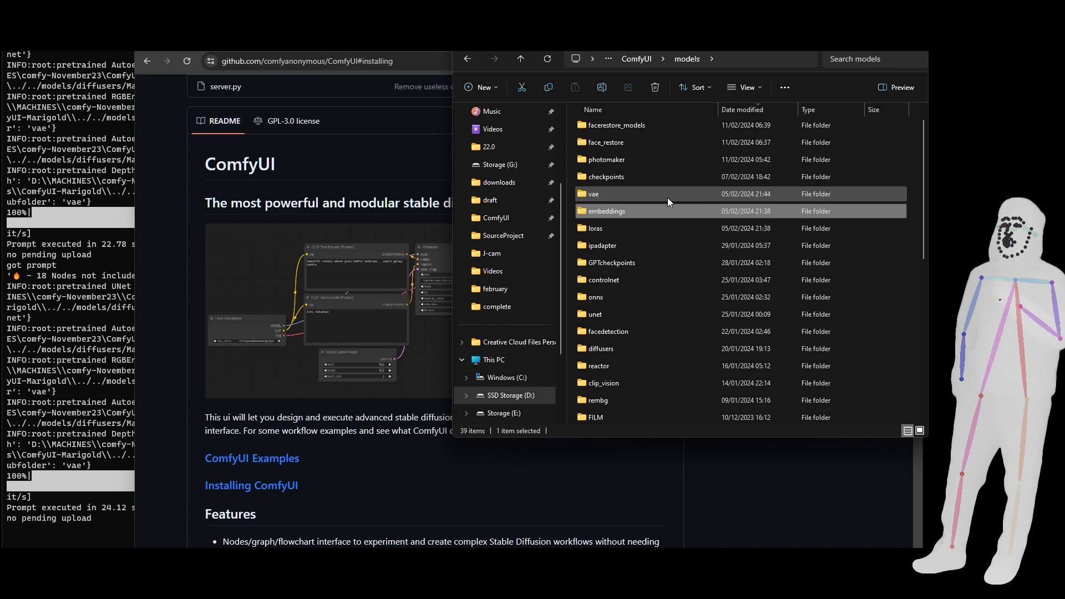
- Look through the loras and vae subfolders of the models folder
{"action": "double_click", "coordinate": [610, 228]}
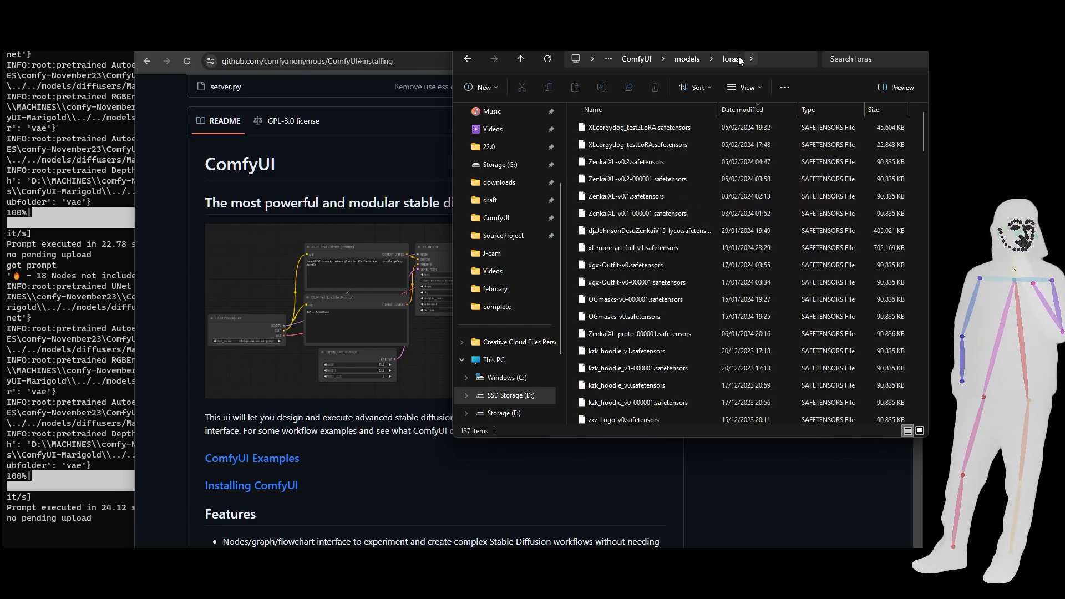
{"action": "left_click", "coordinate": [686, 60]}
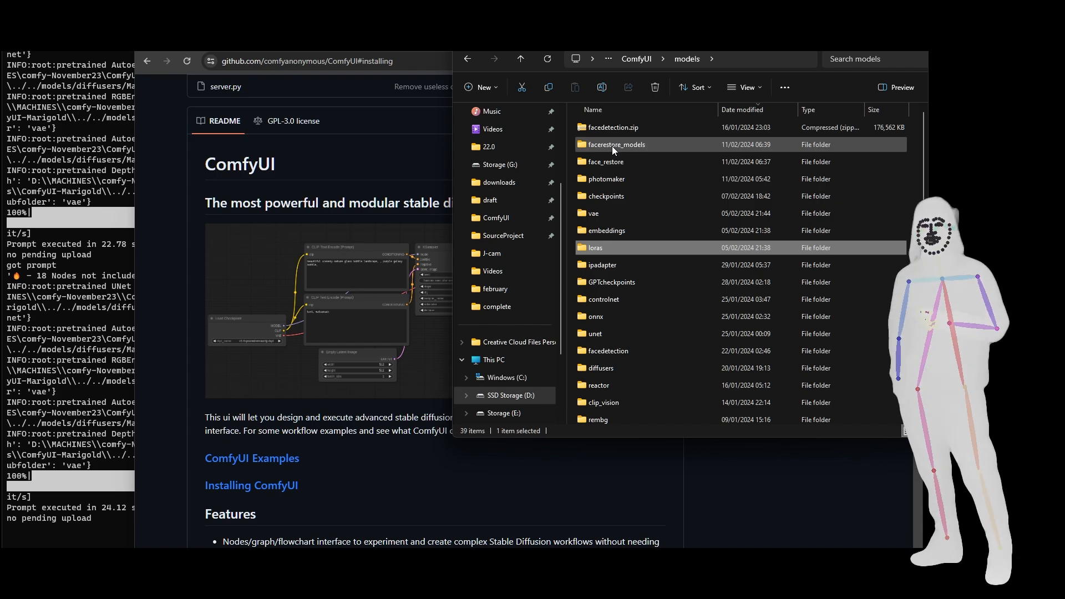
{"action": "double_click", "coordinate": [582, 213]}
{"action": "left_click", "coordinate": [683, 60]}
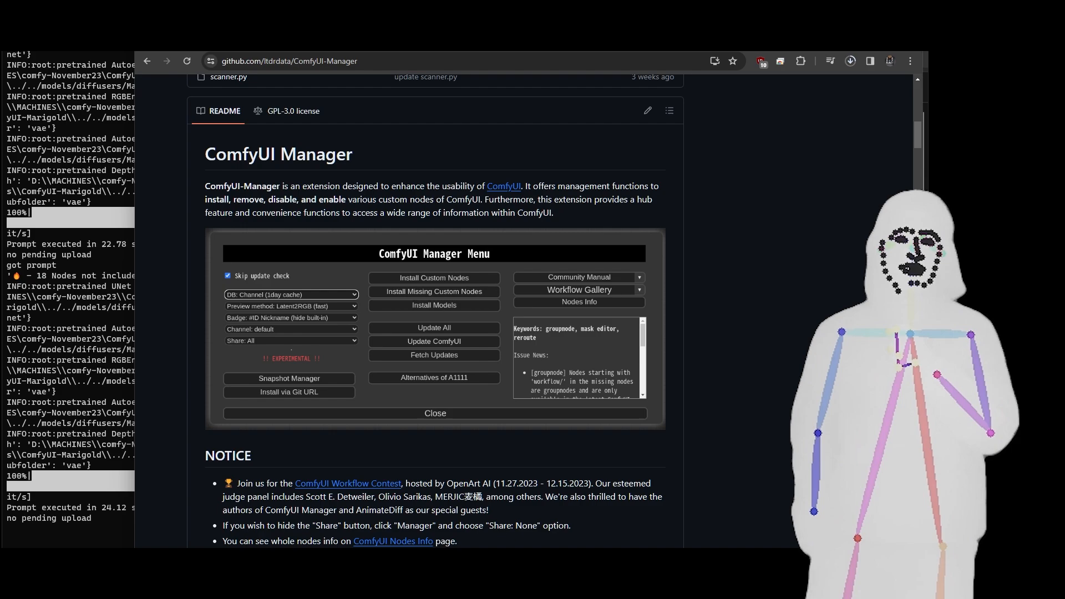
- Open a command prompt in ComfyUI's custom_nodes folder and move its window aside, clear of the web page
{"action": "mouse_move", "coordinate": [95, 560]}
{"action": "left_click", "coordinate": [155, 522]}
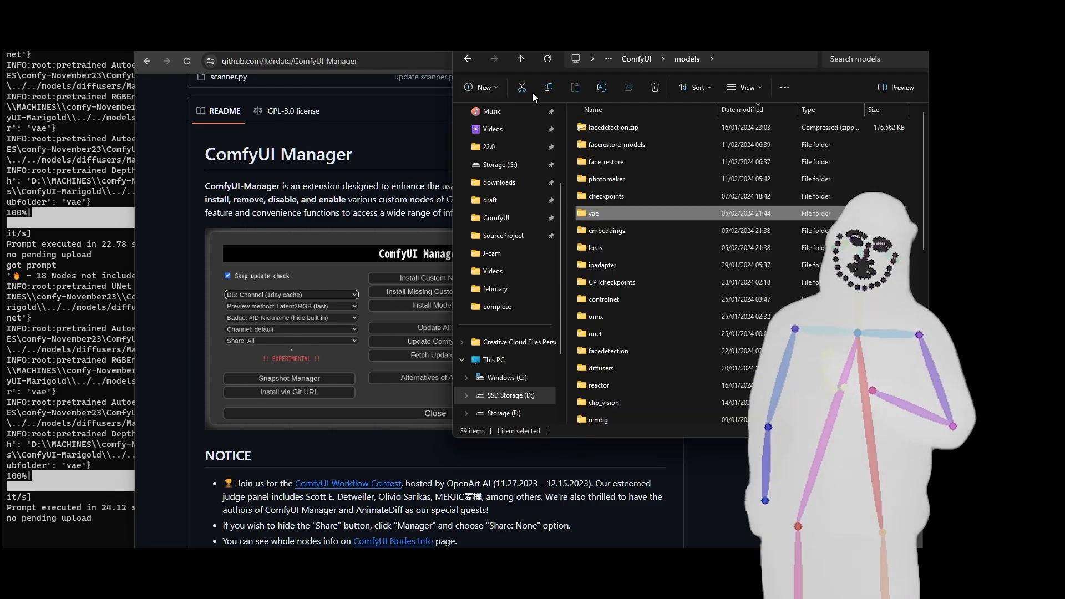
{"action": "left_click", "coordinate": [600, 38]}
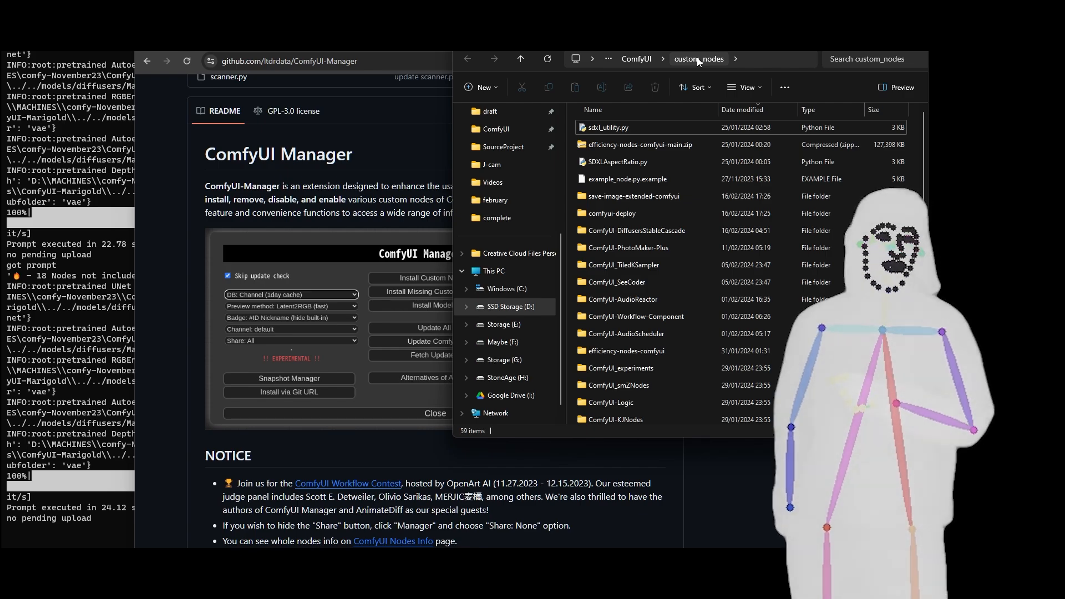
{"action": "left_click", "coordinate": [756, 59]}
{"action": "type", "text": "cmd"}
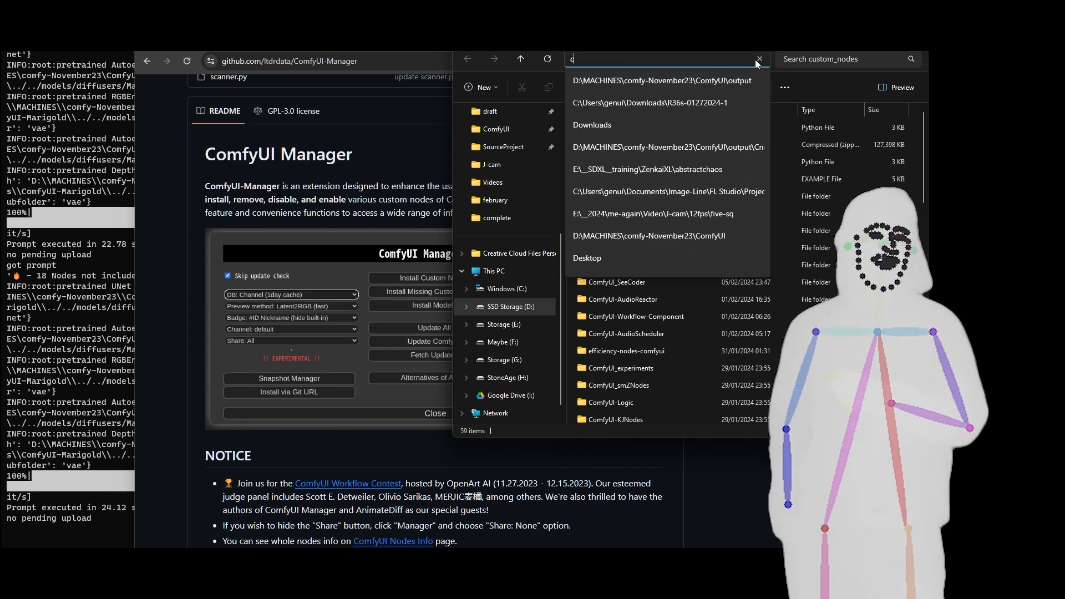
{"action": "key", "text": "Return"}
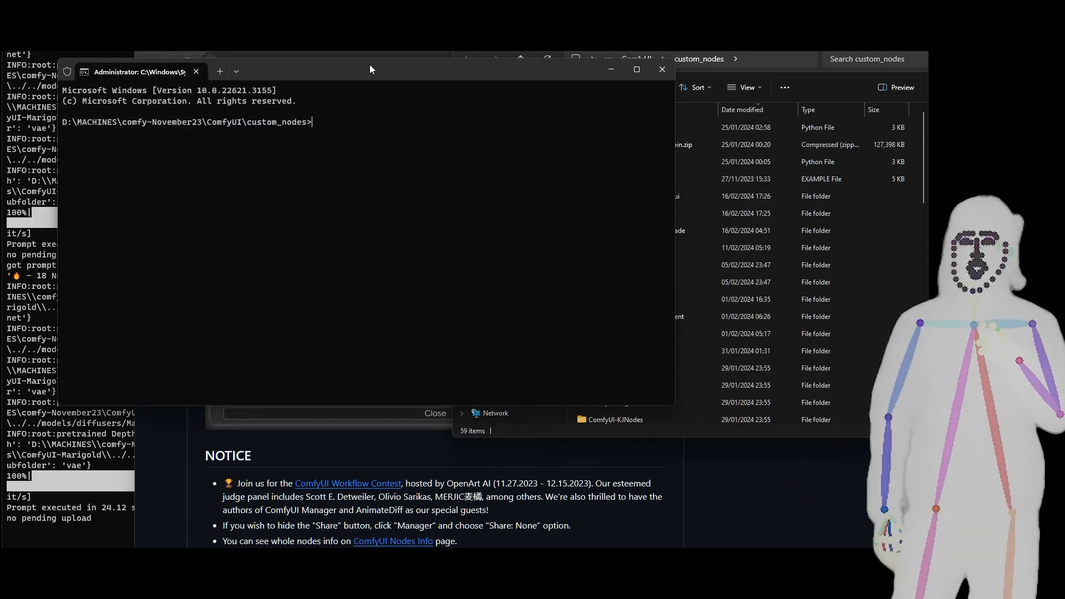
{"action": "left_click_drag", "start_coordinate": [370, 65], "coordinate": [536, 129]}
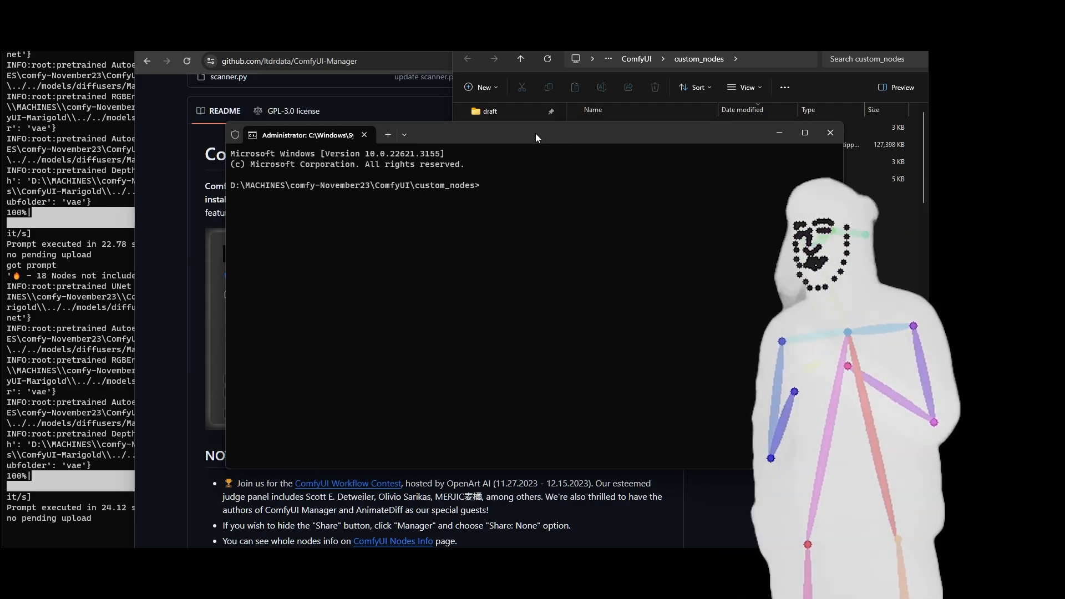
{"action": "left_click_drag", "start_coordinate": [534, 133], "coordinate": [742, 80]}
{"action": "left_click", "coordinate": [341, 62]}
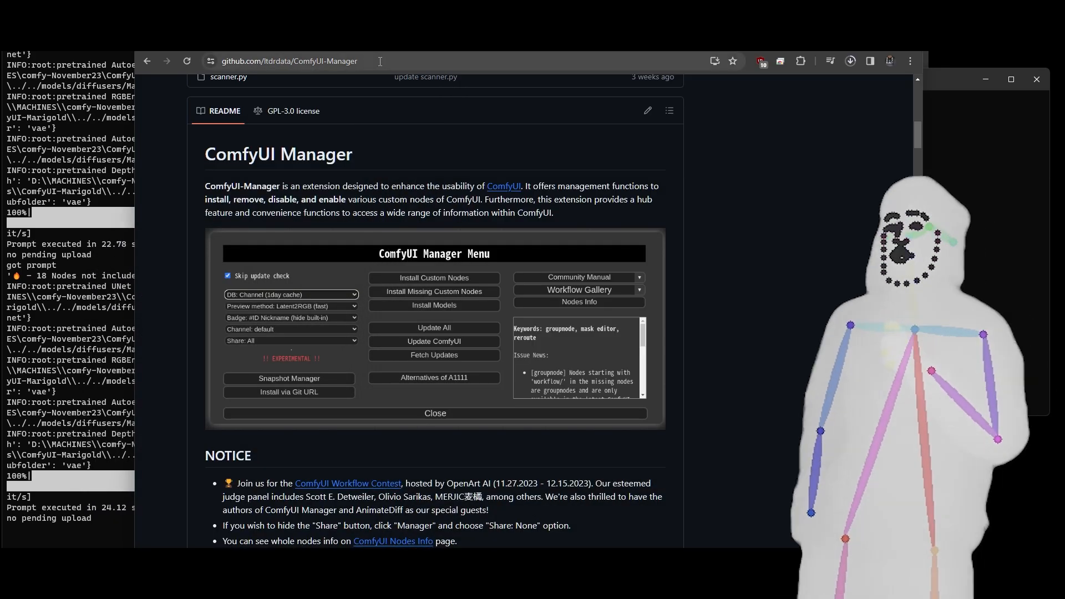
{"action": "right_click", "coordinate": [341, 61]}
{"action": "left_click", "coordinate": [375, 165]}
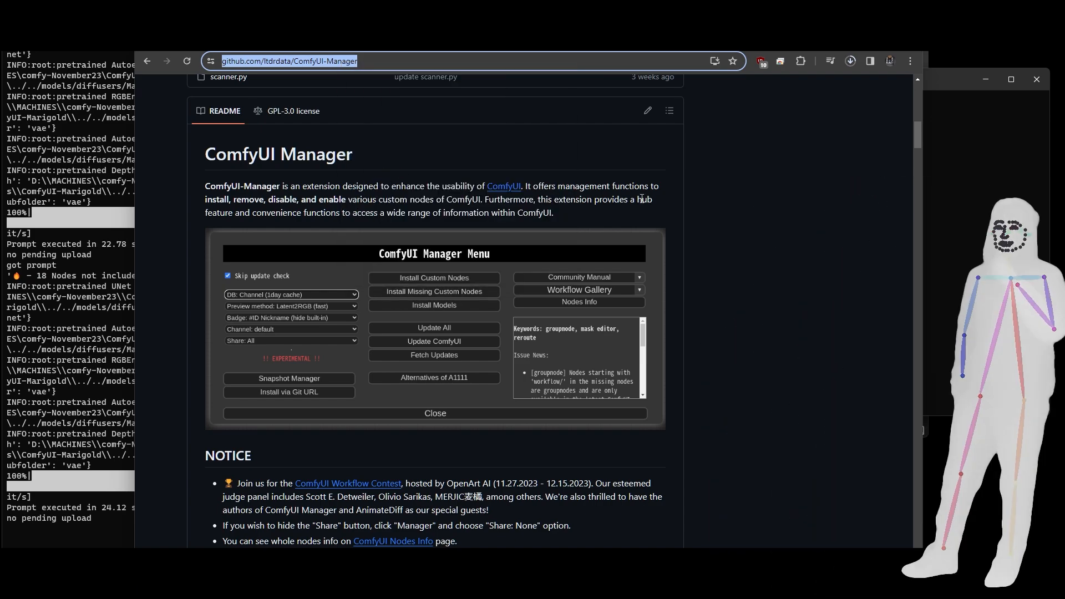
{"action": "key", "text": "alt+Tab"}
{"action": "type", "text": "git clone"}
{"action": "key", "text": "ctrl+v"}
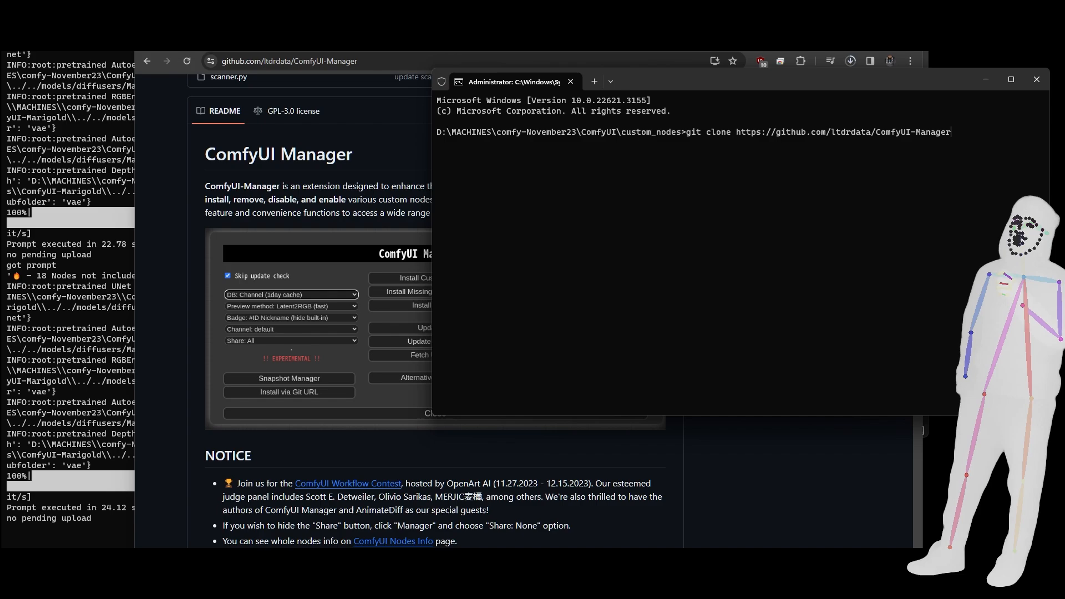
- Review the method1 installation steps in the ComfyUI-Manager README and check the running ComfyUI console
{"action": "left_click", "coordinate": [741, 490]}
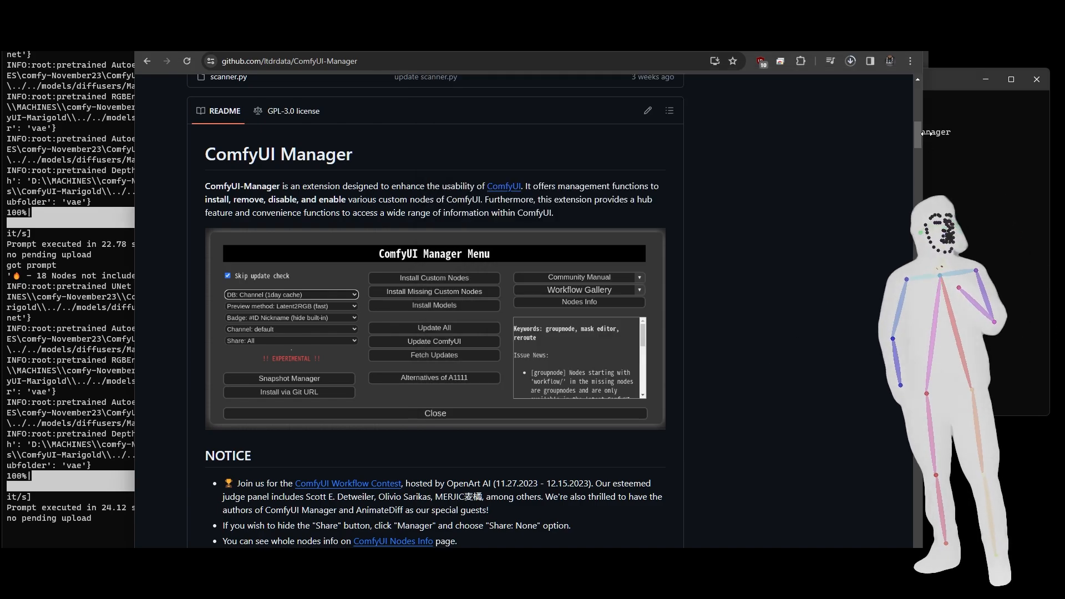
{"action": "left_click_drag", "start_coordinate": [918, 136], "coordinate": [909, 155]}
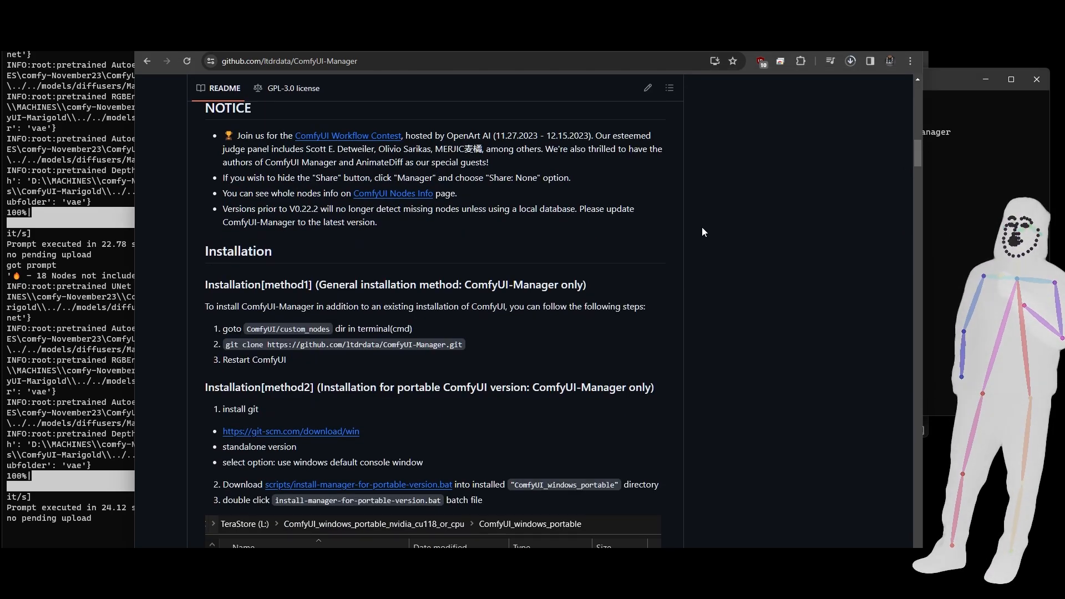
{"action": "left_click_drag", "start_coordinate": [304, 366], "coordinate": [239, 333]}
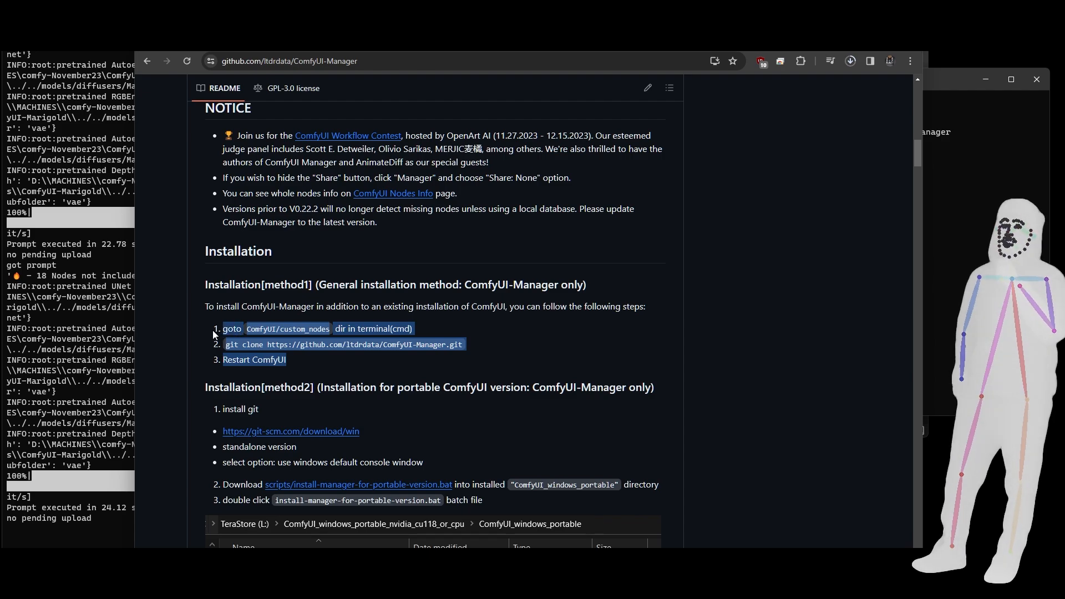
{"action": "left_click", "coordinate": [333, 359]}
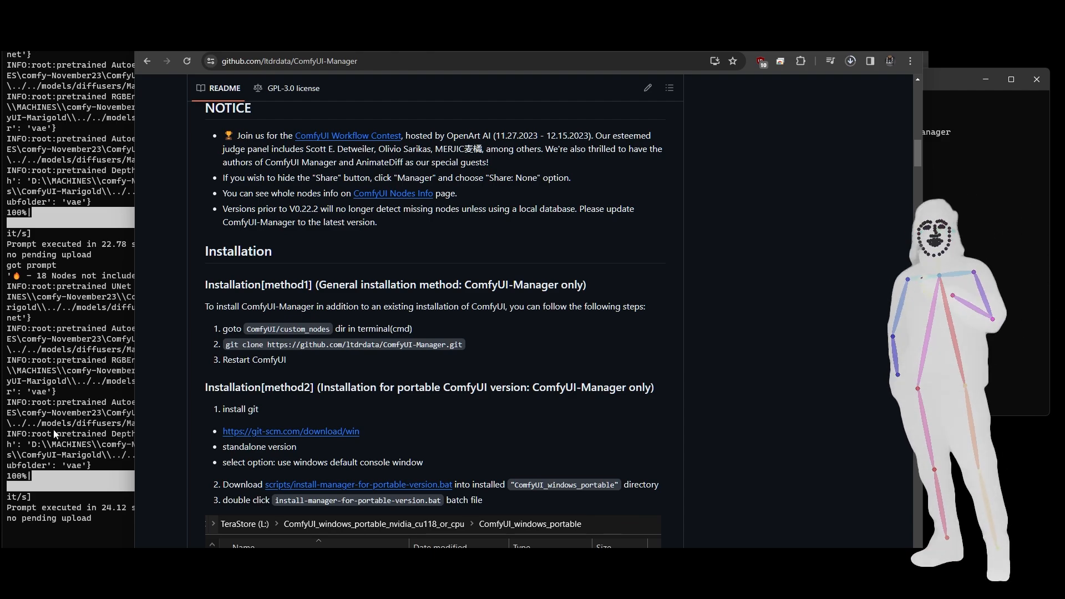
{"action": "left_click", "coordinate": [118, 433]}
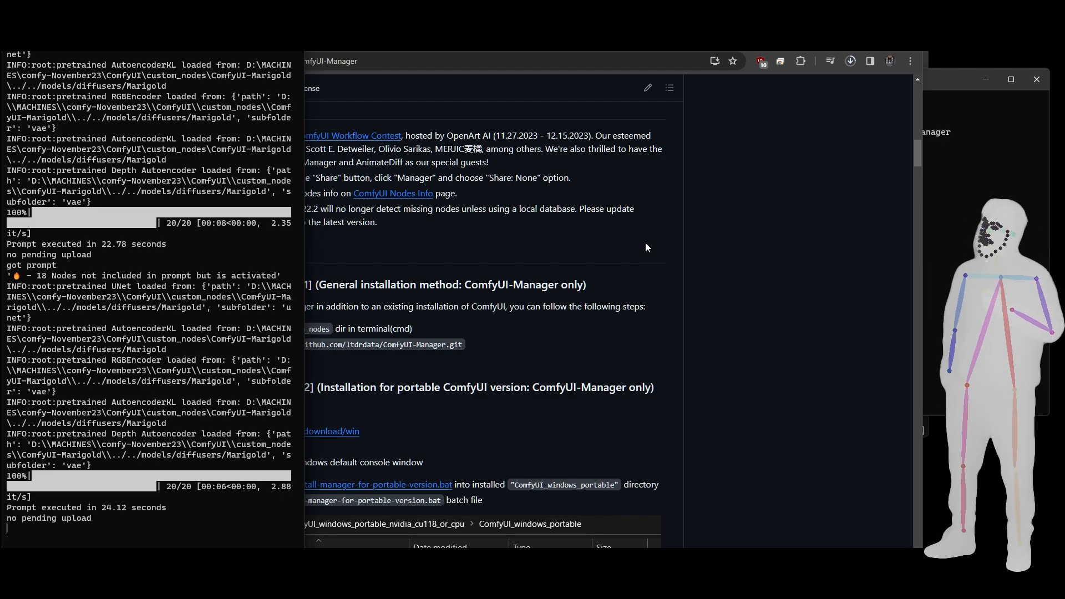
{"action": "left_click", "coordinate": [651, 276]}
- Switch to the ComfyUI workflow at 127.0.0.1:8188, select the lyriel_v15.safetensors checkpoint and shift the Load Checkpoint node slightly up
{"action": "left_click", "coordinate": [208, 41]}
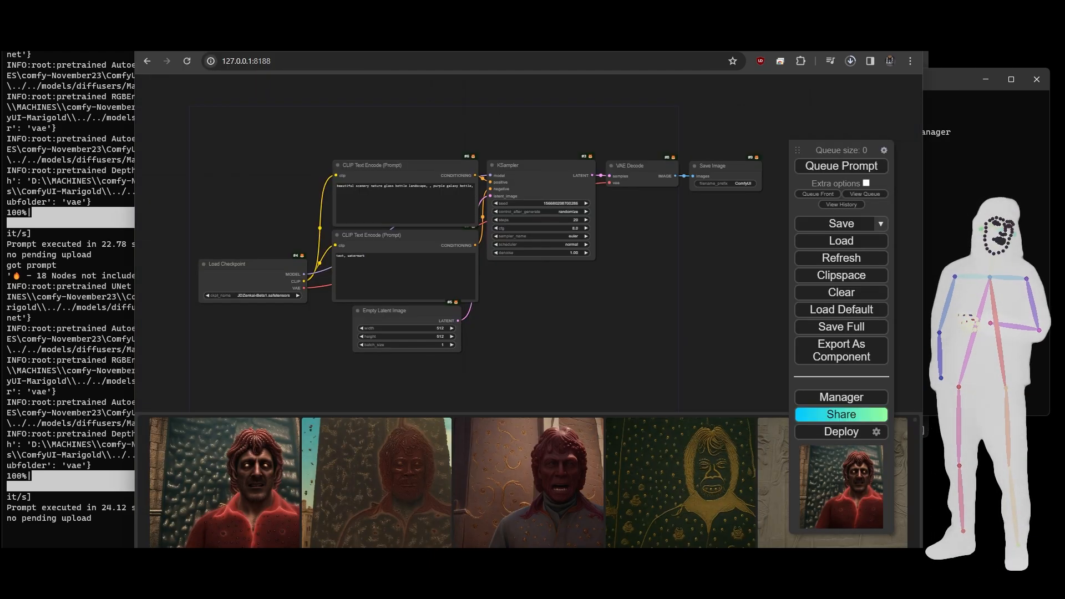
{"action": "mouse_move", "coordinate": [641, 284]}
{"action": "left_mouse_down"}
{"action": "mouse_move", "coordinate": [627, 303]}
{"action": "mouse_move", "coordinate": [632, 286]}
{"action": "left_mouse_up"}
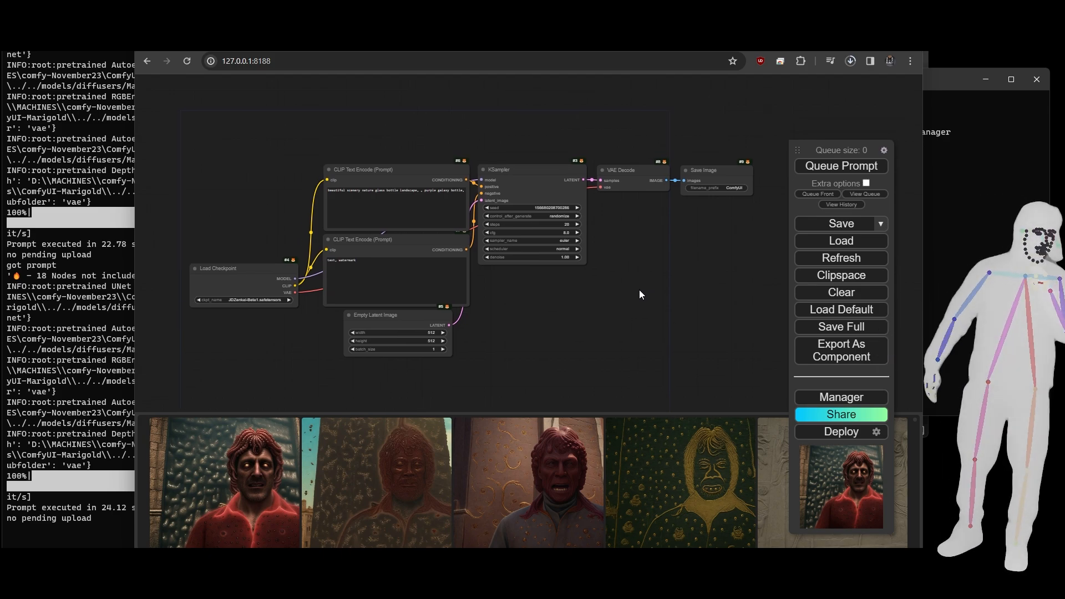
{"action": "left_click", "coordinate": [237, 300]}
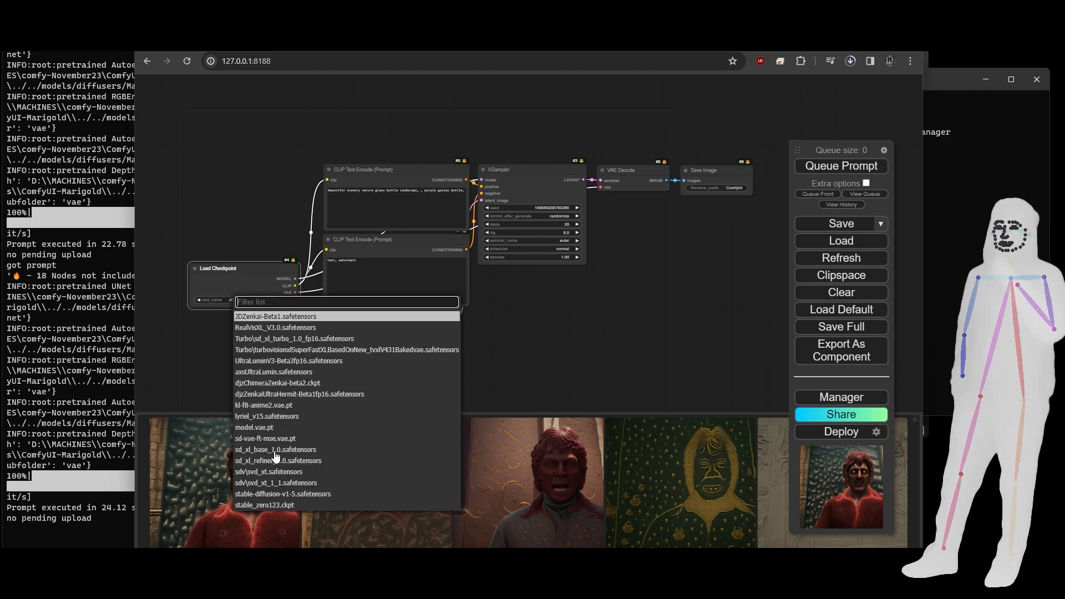
{"action": "left_click", "coordinate": [258, 417]}
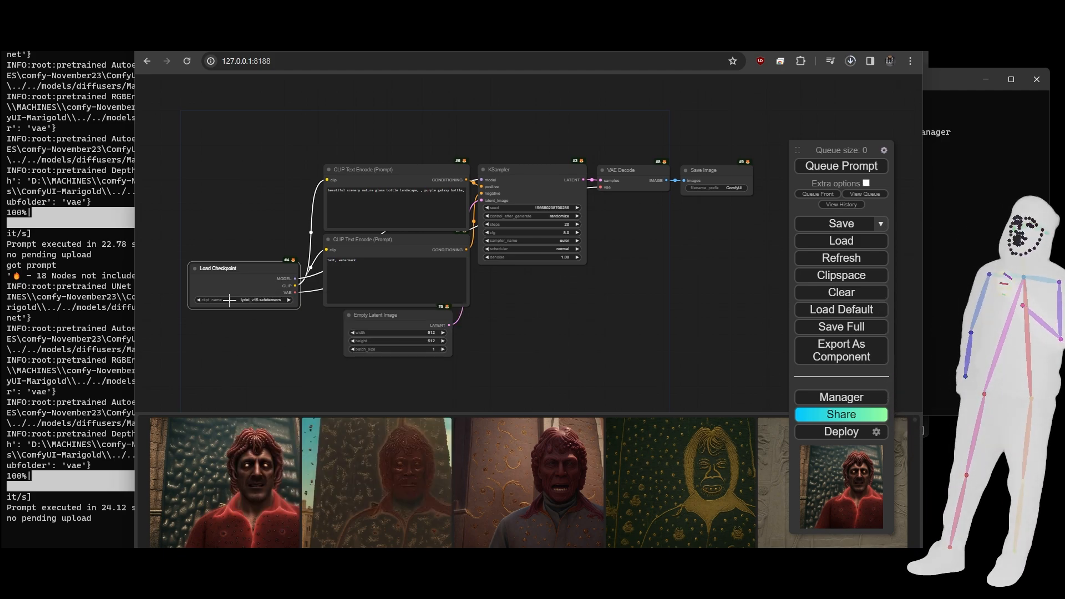
{"action": "mouse_move", "coordinate": [242, 273]}
{"action": "left_mouse_down"}
{"action": "mouse_move", "coordinate": [228, 271]}
{"action": "mouse_move", "coordinate": [236, 259]}
{"action": "left_mouse_up"}
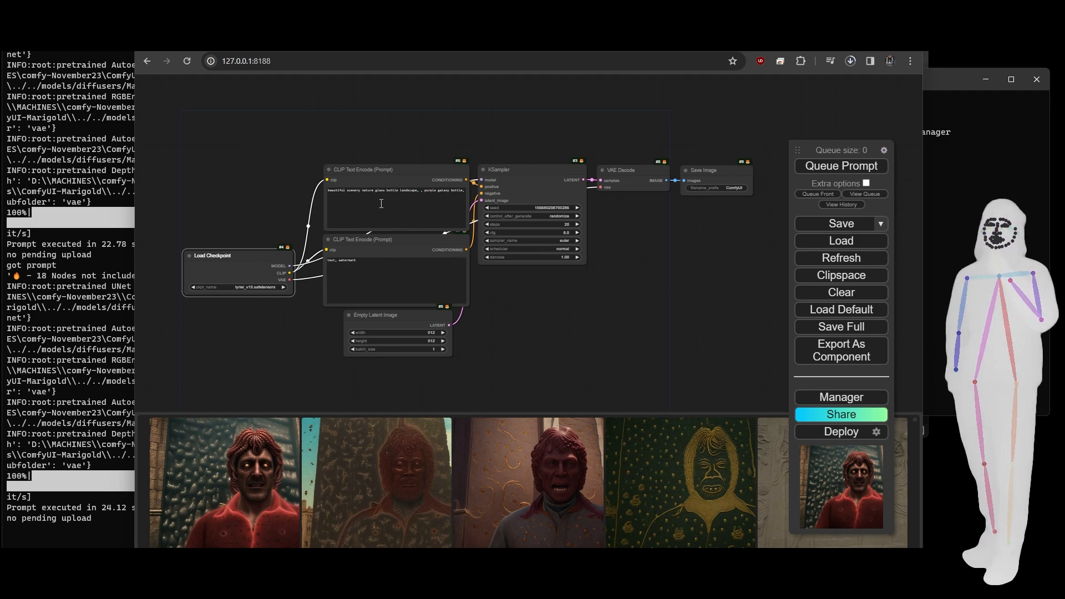
- Point out both CLIP Text Encode nodes and move the Empty Latent Image node slightly down
{"action": "left_click", "coordinate": [389, 167]}
{"action": "left_click", "coordinate": [383, 243]}
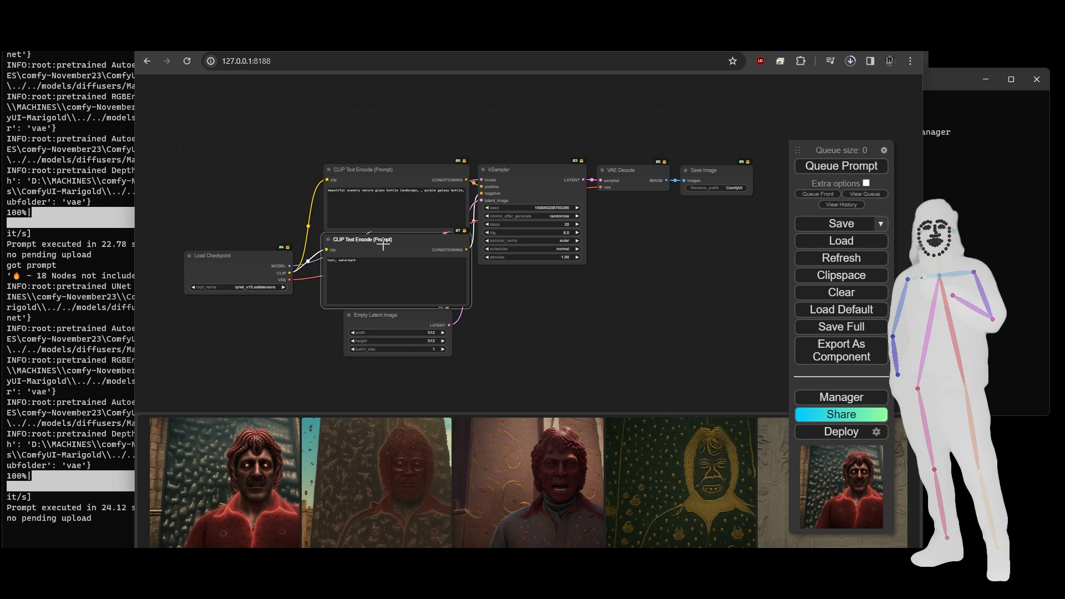
{"action": "left_click_drag", "start_coordinate": [389, 319], "coordinate": [388, 328]}
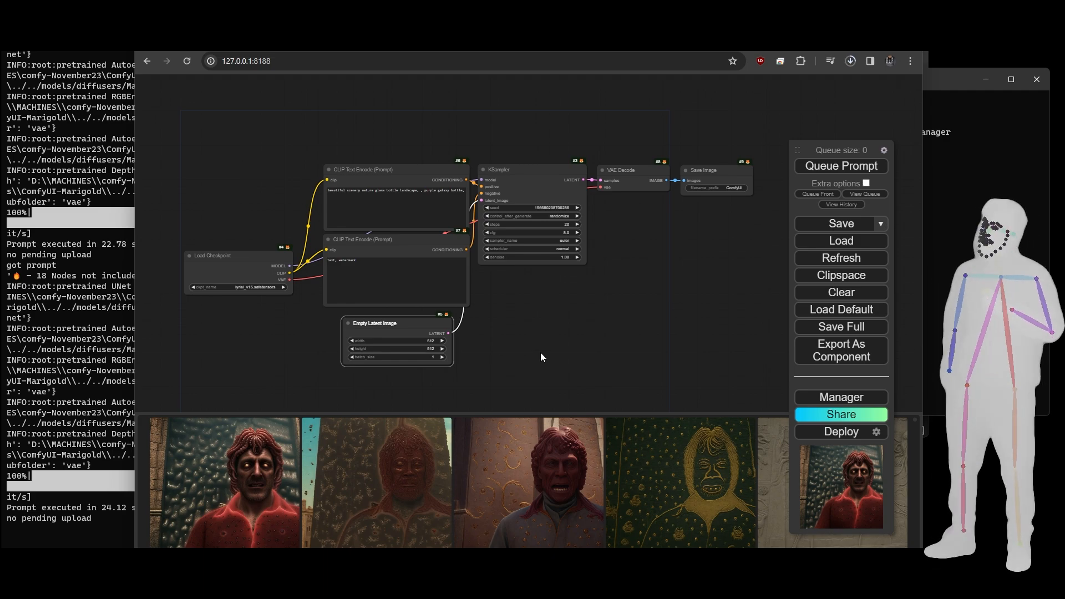
- Point out both CLIP Text Encode nodes and move the KSampler node slightly up
{"action": "left_click_drag", "start_coordinate": [616, 248], "coordinate": [632, 234]}
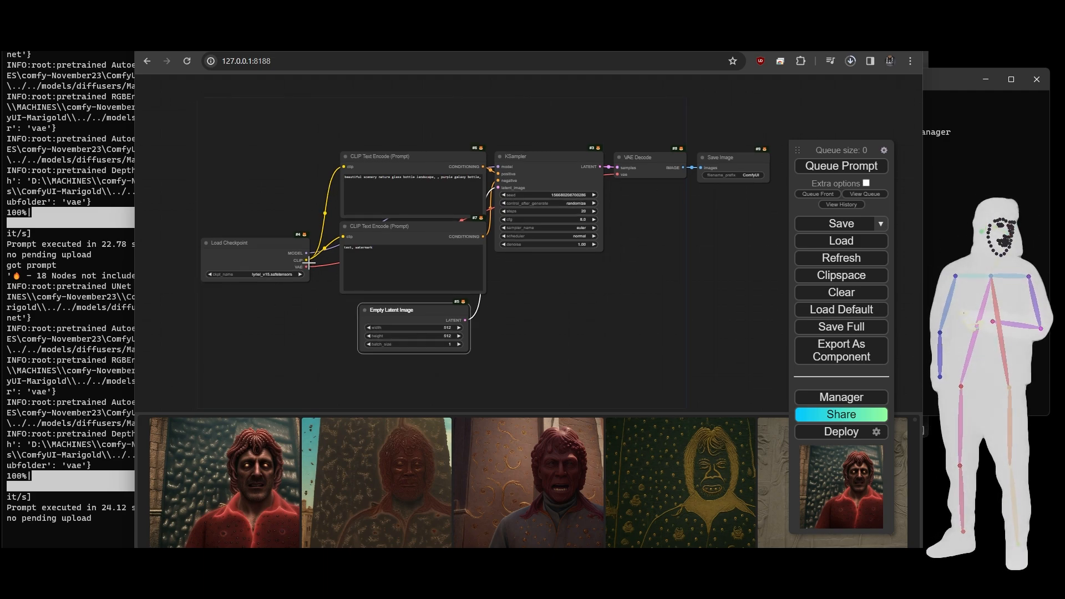
{"action": "left_click", "coordinate": [387, 237]}
{"action": "left_click", "coordinate": [388, 168]}
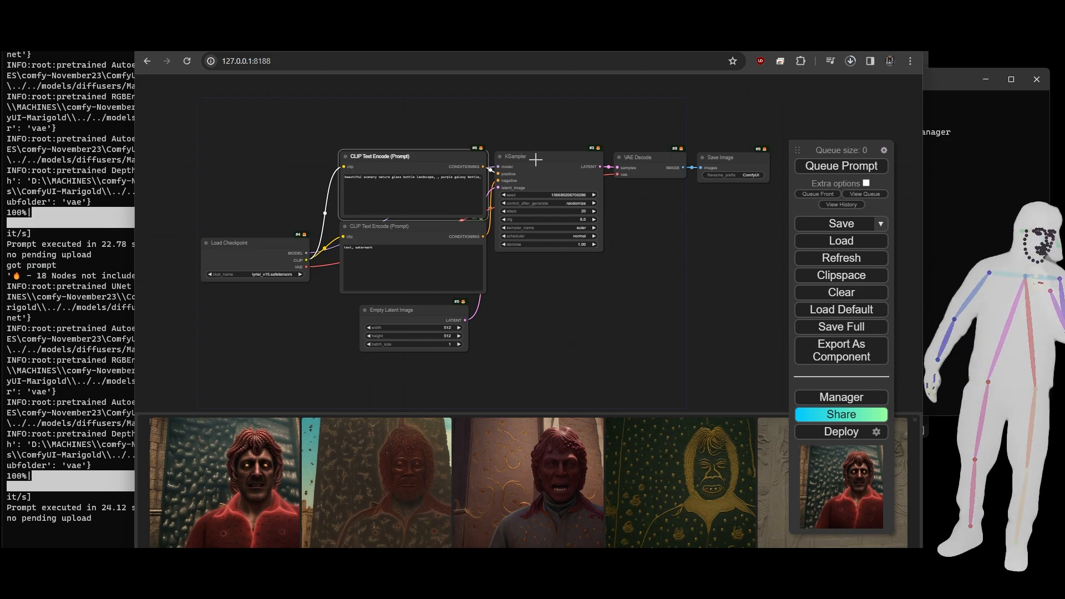
{"action": "scroll", "coordinate": [576, 122], "scroll_direction": "up", "scroll_amount": 6}
{"action": "left_click", "coordinate": [525, 195]}
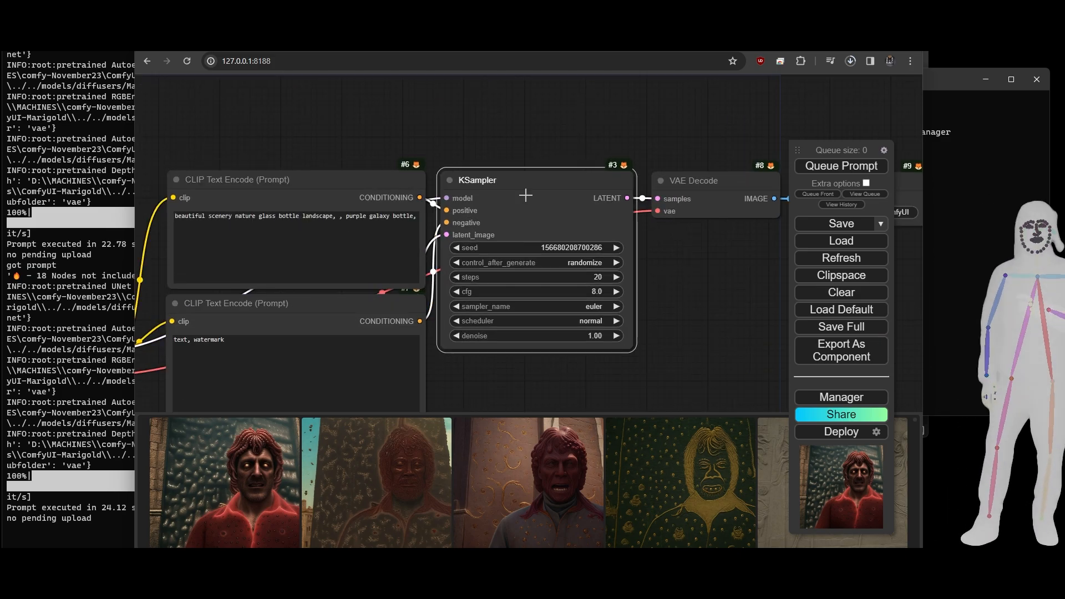
{"action": "mouse_move", "coordinate": [525, 195]}
{"action": "left_mouse_down"}
{"action": "mouse_move", "coordinate": [527, 80]}
{"action": "mouse_move", "coordinate": [529, 184]}
{"action": "left_mouse_up"}
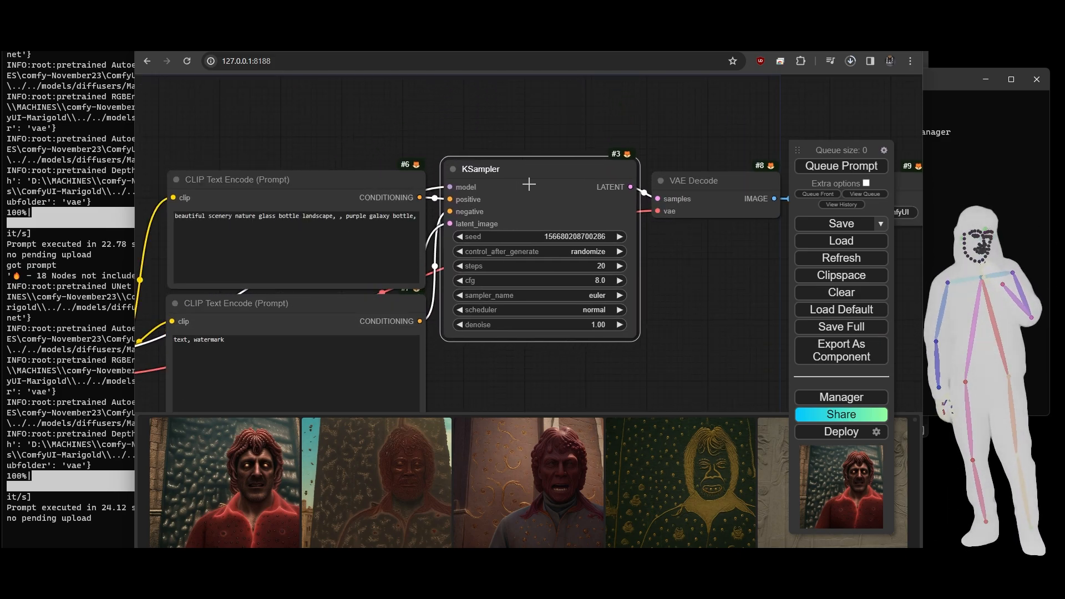
- Examine the positive prompt text, its connection into the KSampler, the sampler settings and the overall node chain
{"action": "left_click", "coordinate": [288, 215]}
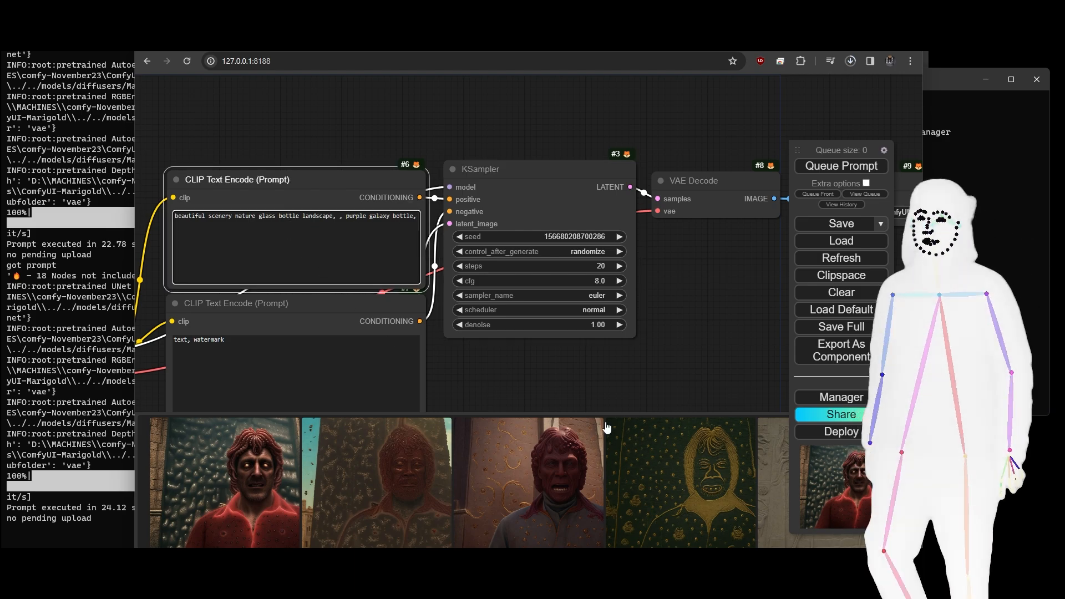
{"action": "left_click", "coordinate": [234, 216]}
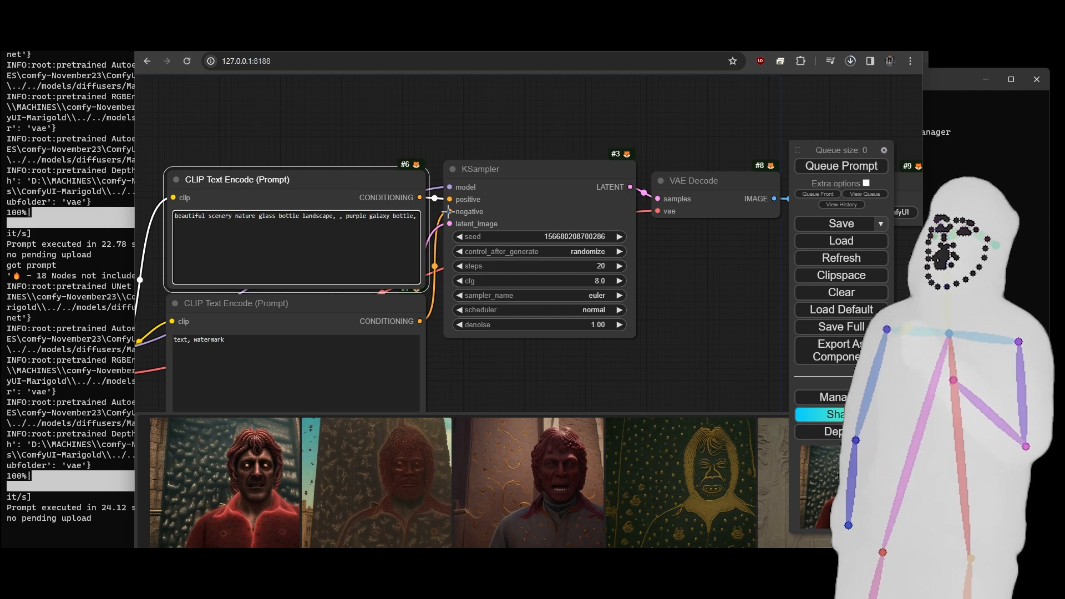
{"action": "left_click", "coordinate": [510, 398]}
{"action": "left_click_drag", "start_coordinate": [511, 394], "coordinate": [477, 285]}
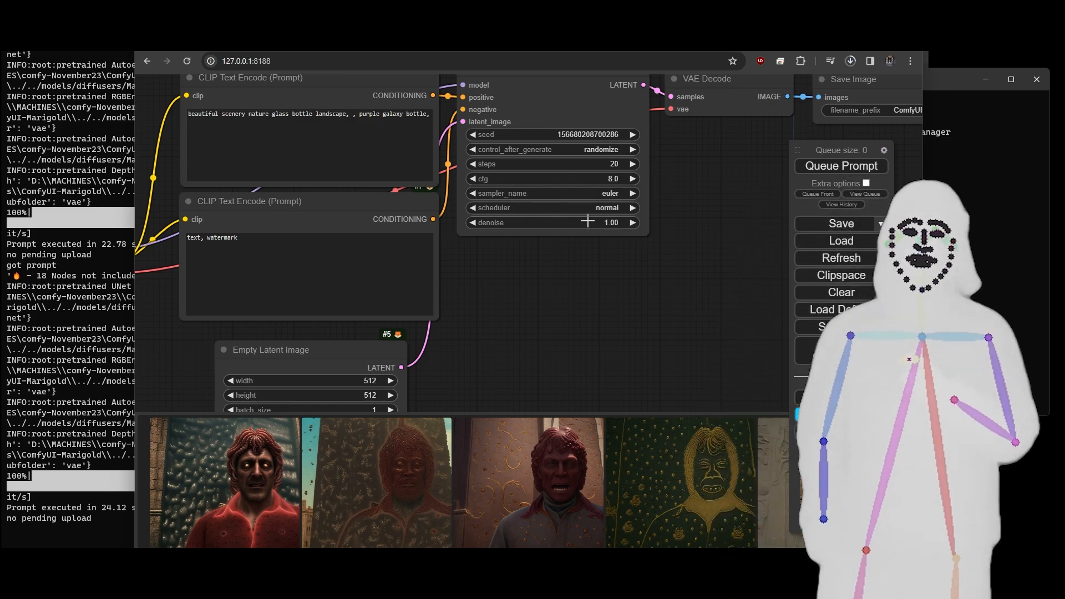
{"action": "scroll", "coordinate": [690, 275], "scroll_direction": "down", "scroll_amount": 8}
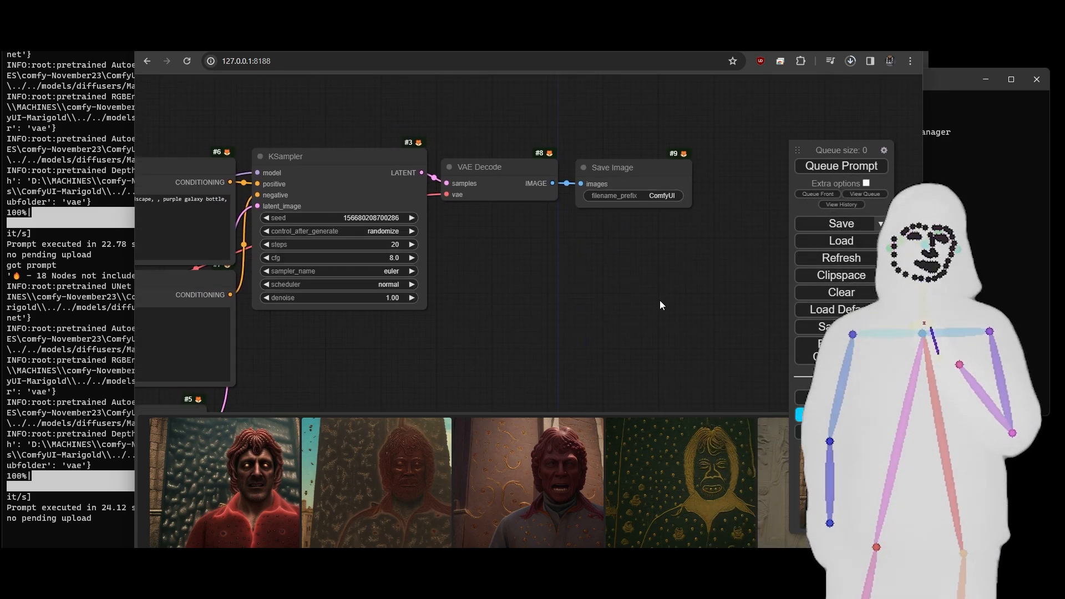
{"action": "left_click_drag", "start_coordinate": [550, 296], "coordinate": [557, 287]}
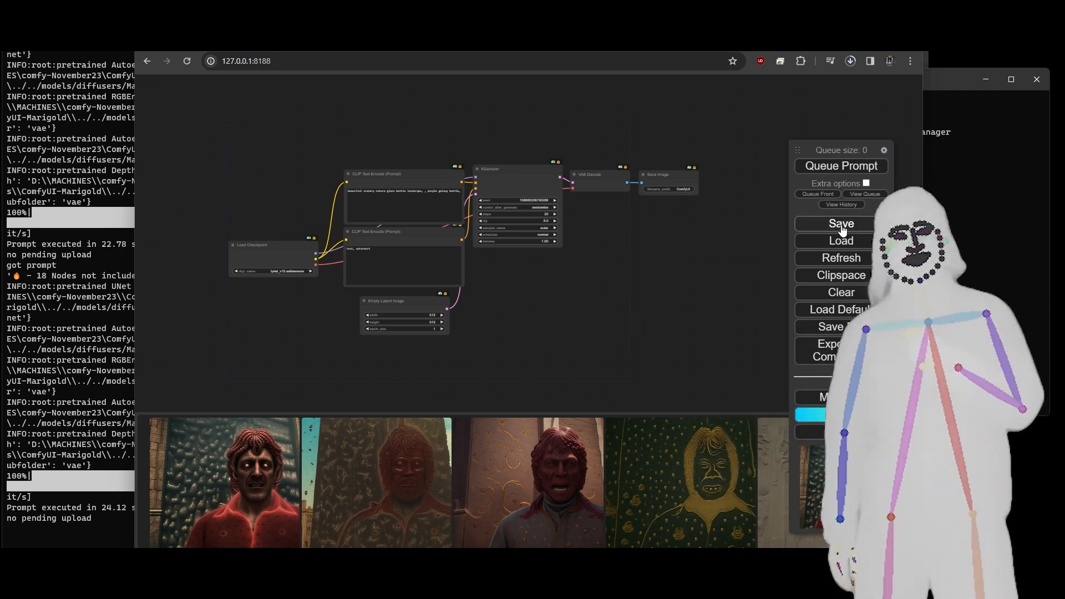
{"action": "left_click_drag", "start_coordinate": [533, 310], "coordinate": [566, 318]}
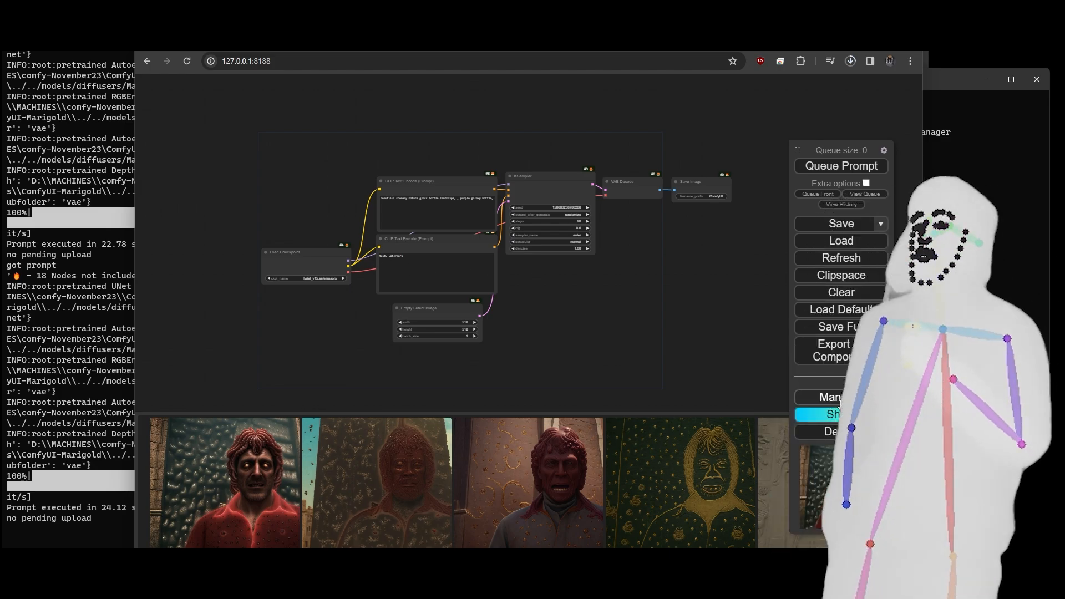
- Review the custom node and model installation options in the ComfyUI Manager menu and close it
{"action": "left_click", "coordinate": [829, 401]}
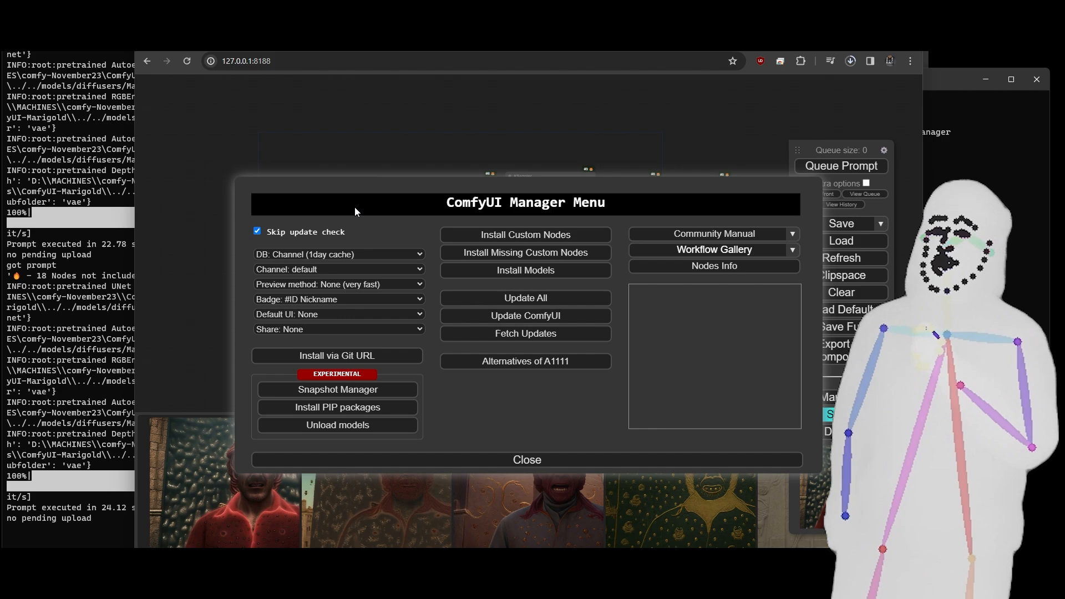
{"action": "left_click", "coordinate": [534, 254]}
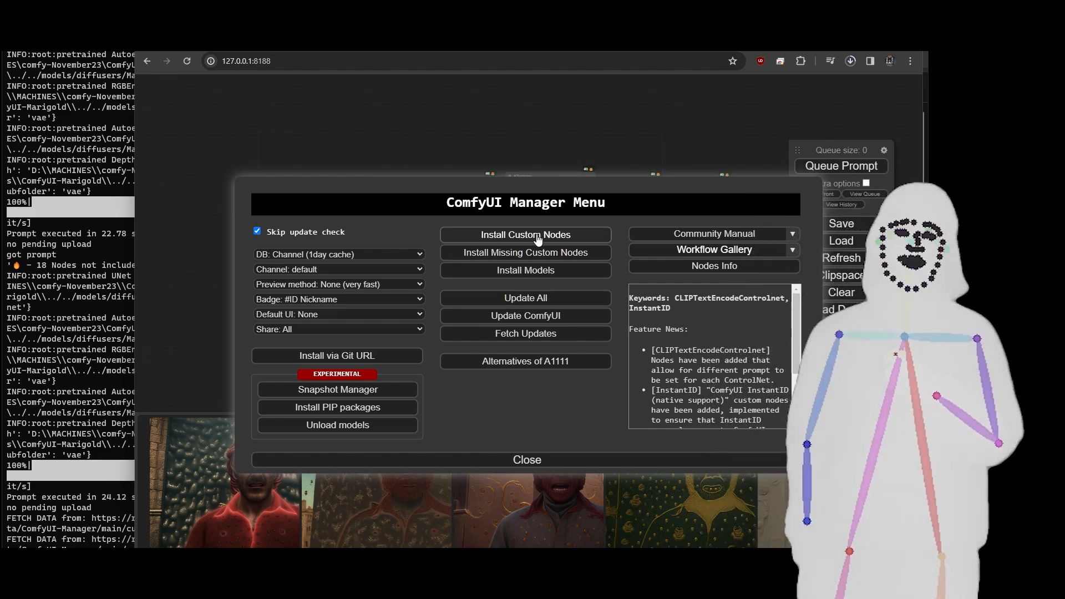
{"action": "left_click", "coordinate": [530, 469]}
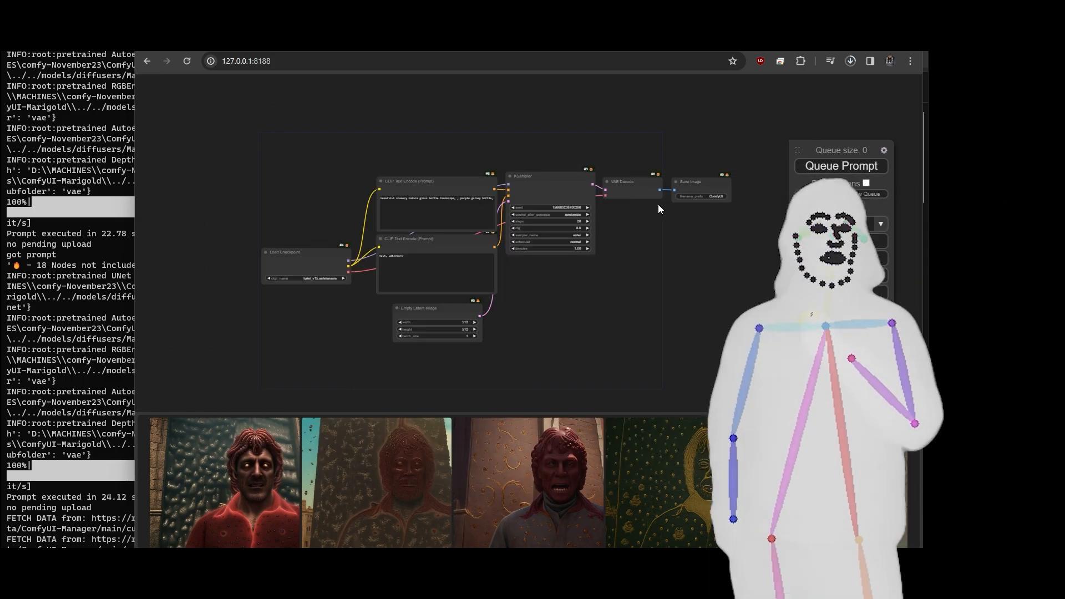
- Inspect the VAE Decode and Save Image nodes, including the filename_prefix value of Save Image
{"action": "scroll", "coordinate": [654, 204], "scroll_direction": "up", "scroll_amount": 8}
{"action": "left_click", "coordinate": [611, 160]}
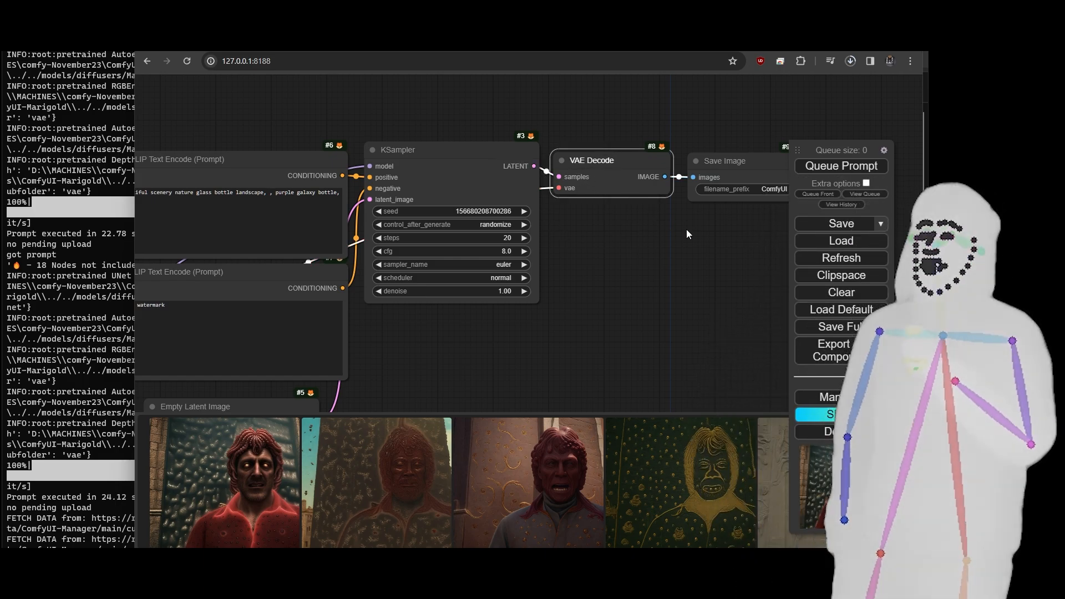
{"action": "left_click_drag", "start_coordinate": [687, 229], "coordinate": [525, 261]}
{"action": "left_click", "coordinate": [581, 189]}
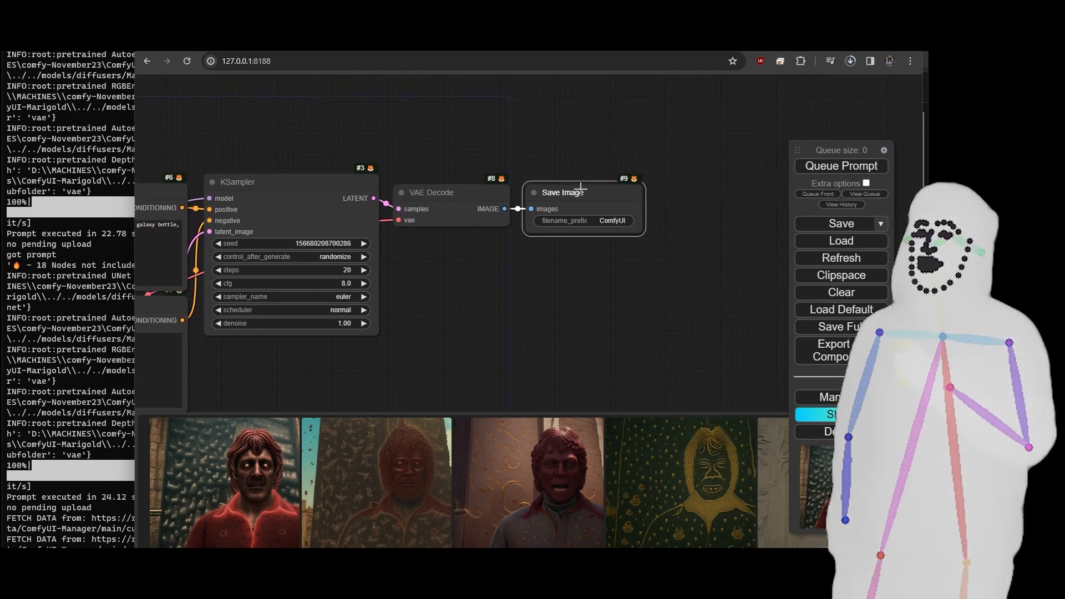
{"action": "left_click", "coordinate": [605, 222]}
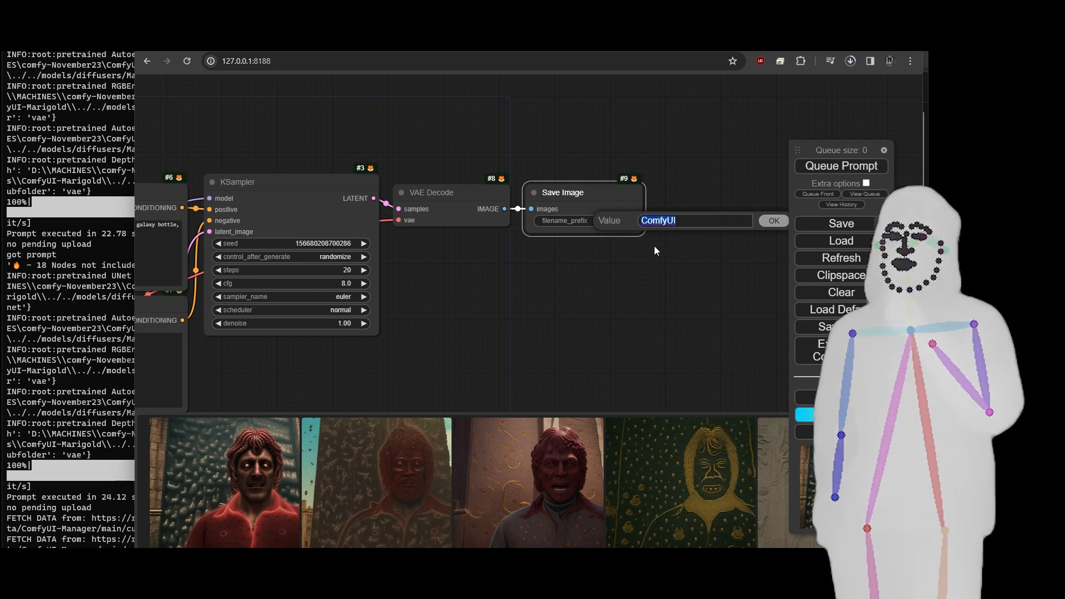
{"action": "left_click_drag", "start_coordinate": [504, 305], "coordinate": [806, 229]}
{"action": "scroll", "coordinate": [694, 267], "scroll_direction": "down", "scroll_amount": 2}
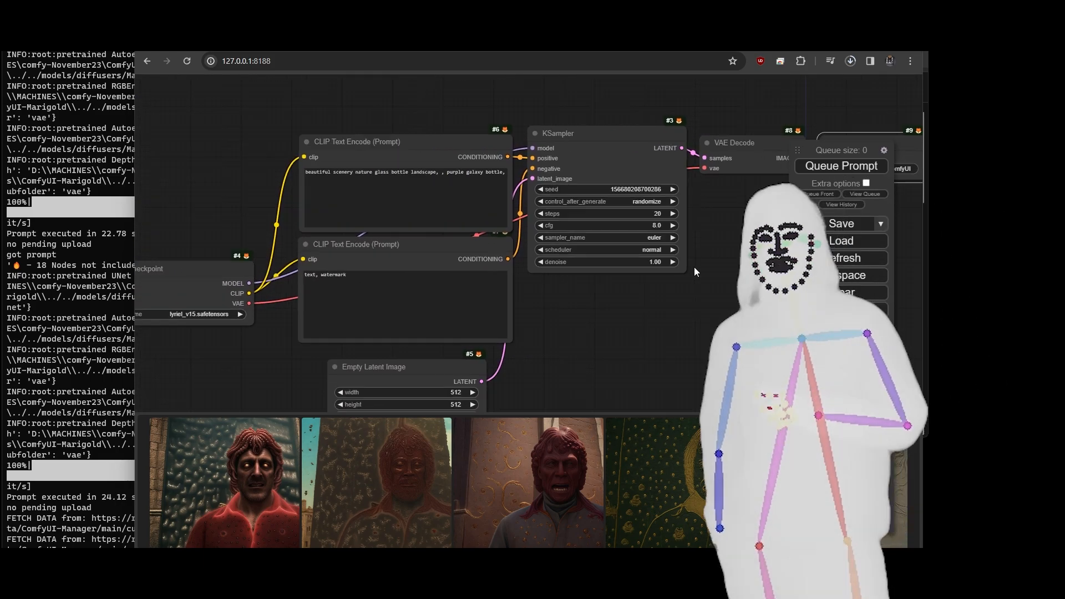
{"action": "left_click_drag", "start_coordinate": [657, 324], "coordinate": [627, 298]}
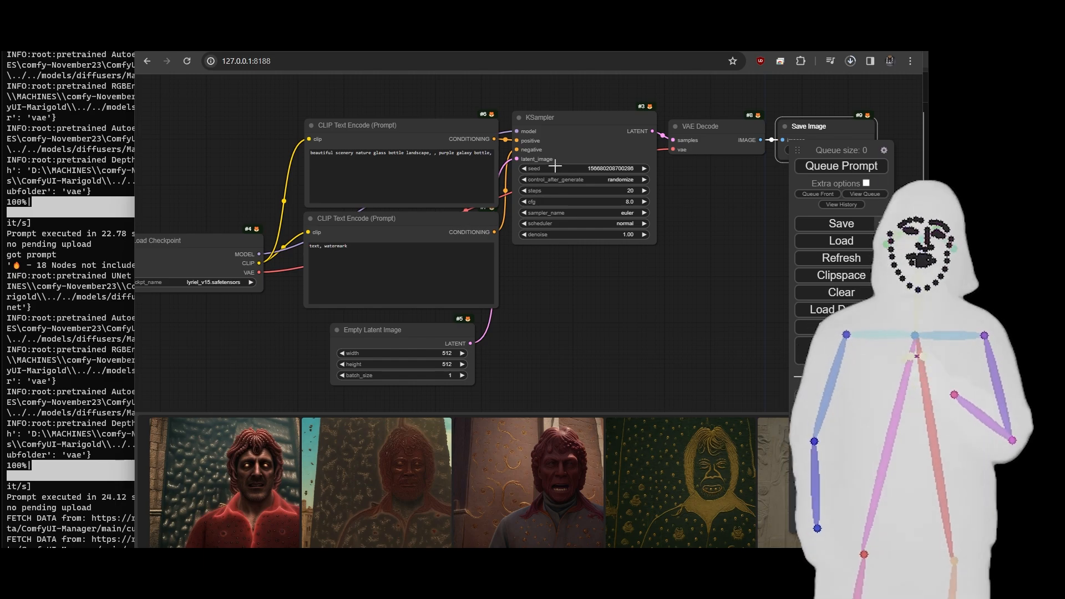
- Review the KSampler node's options for converting its settings to inputs without choosing one
{"action": "right_click", "coordinate": [594, 151]}
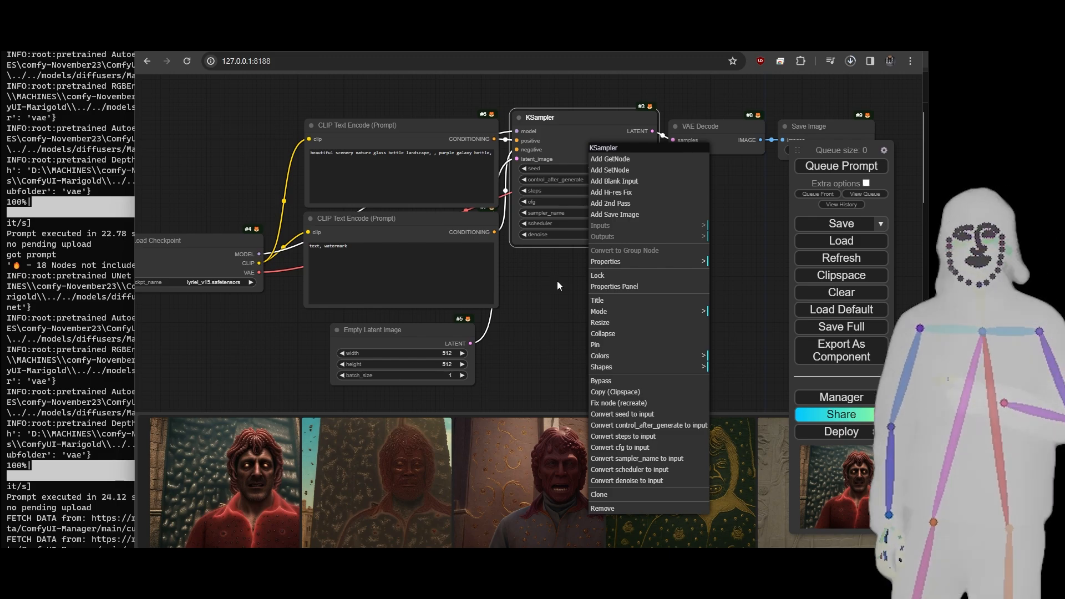
{"action": "left_click", "coordinate": [560, 285]}
{"action": "left_click_drag", "start_coordinate": [570, 324], "coordinate": [564, 296]}
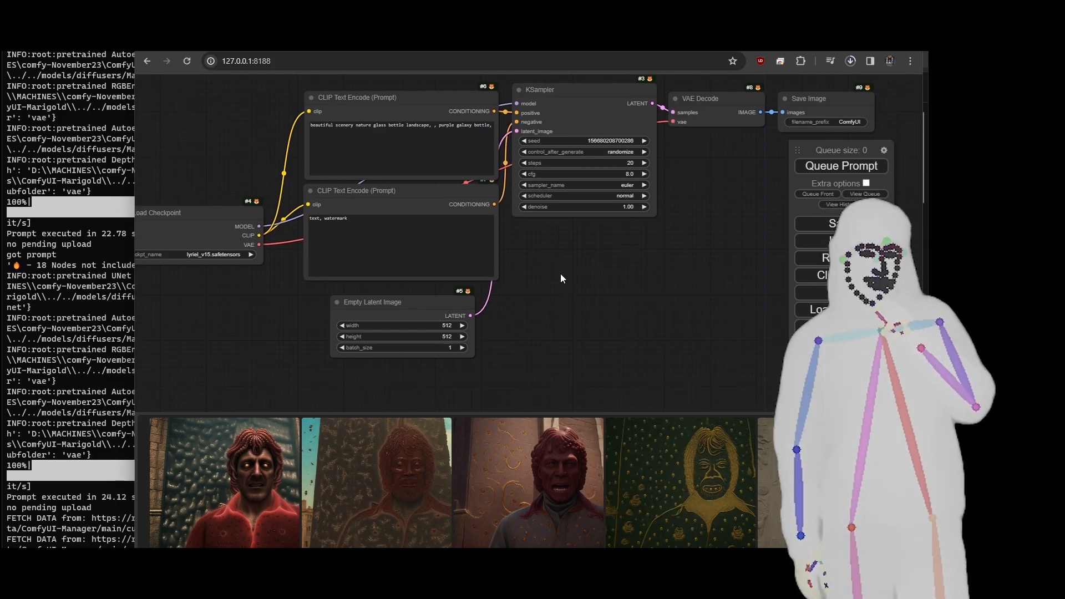
- Add a Primitive node from the utils category below the KSampler and place a second Primitive node underneath it
{"action": "right_click", "coordinate": [560, 274]}
{"action": "left_click", "coordinate": [569, 274]}
{"action": "scroll", "coordinate": [703, 281], "scroll_direction": "down", "scroll_amount": 3}
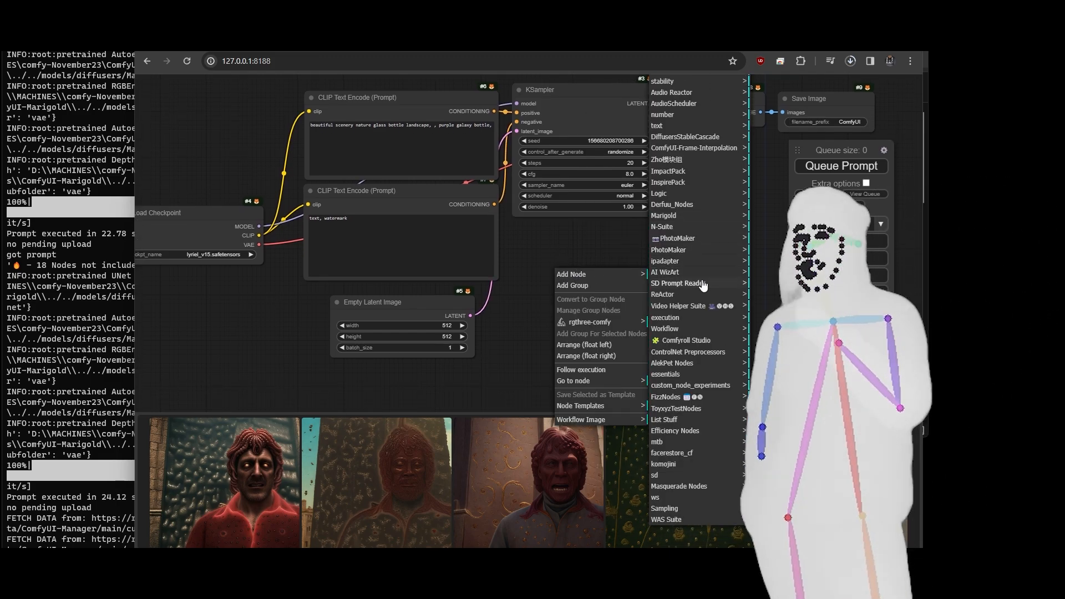
{"action": "scroll", "coordinate": [693, 249], "scroll_direction": "up", "scroll_amount": 4}
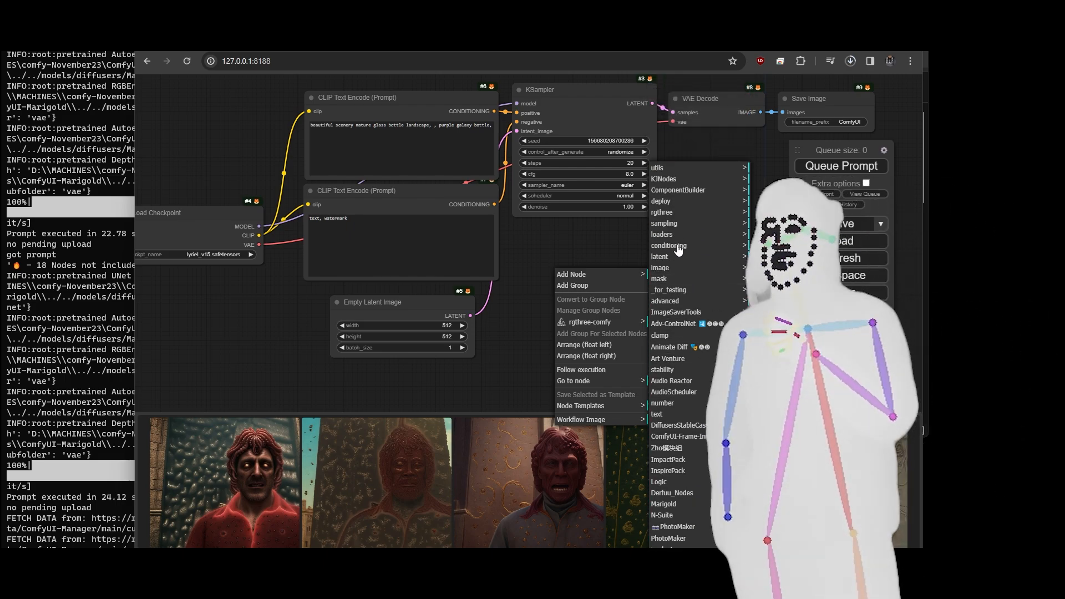
{"action": "left_click", "coordinate": [668, 172]}
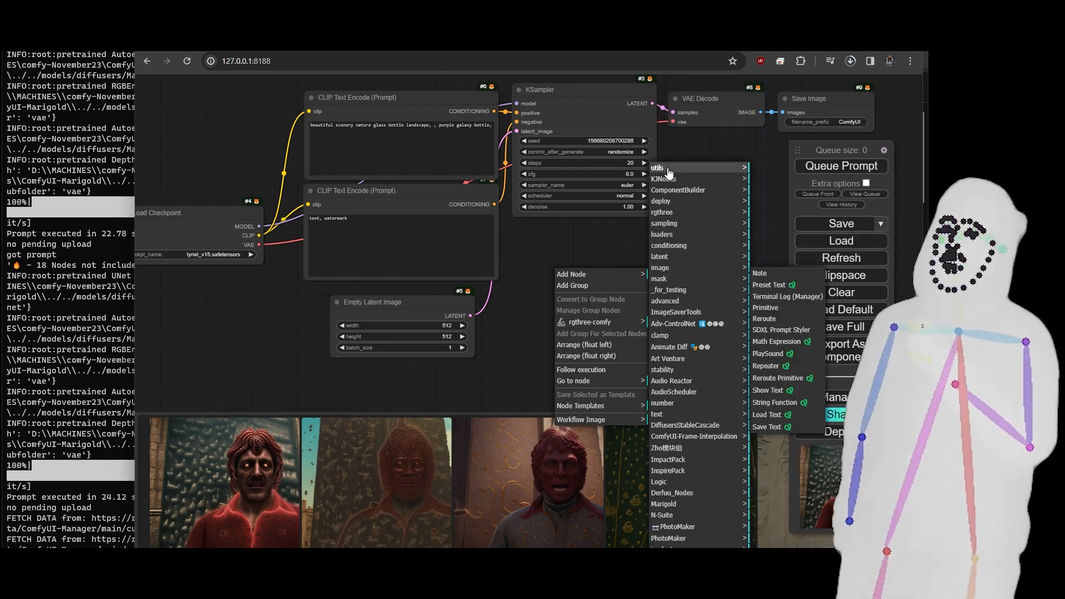
{"action": "left_click", "coordinate": [773, 310]}
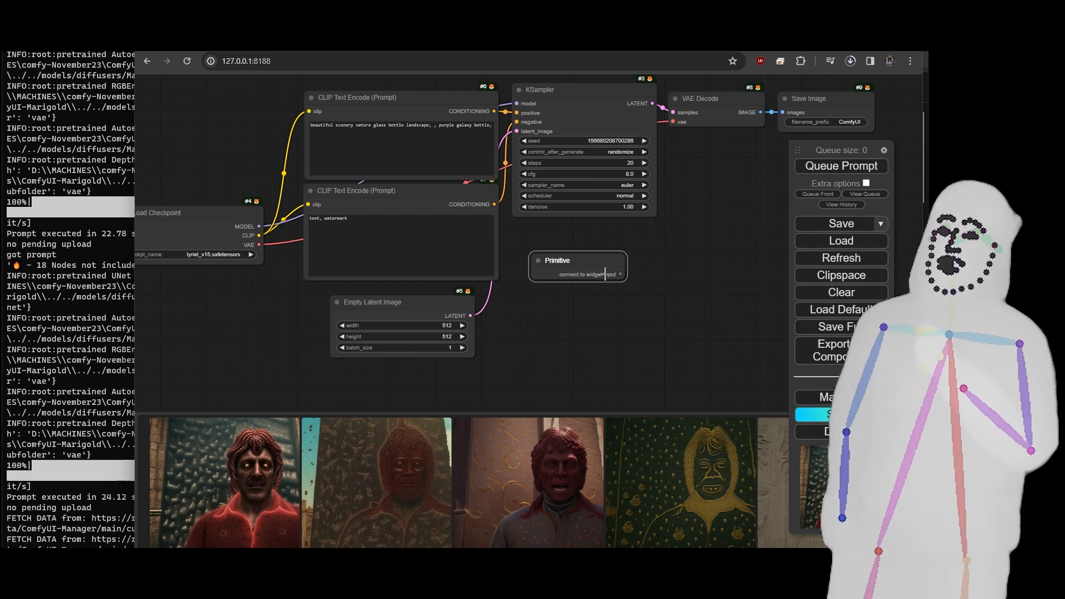
{"action": "left_click_drag", "start_coordinate": [585, 269], "coordinate": [583, 296]}
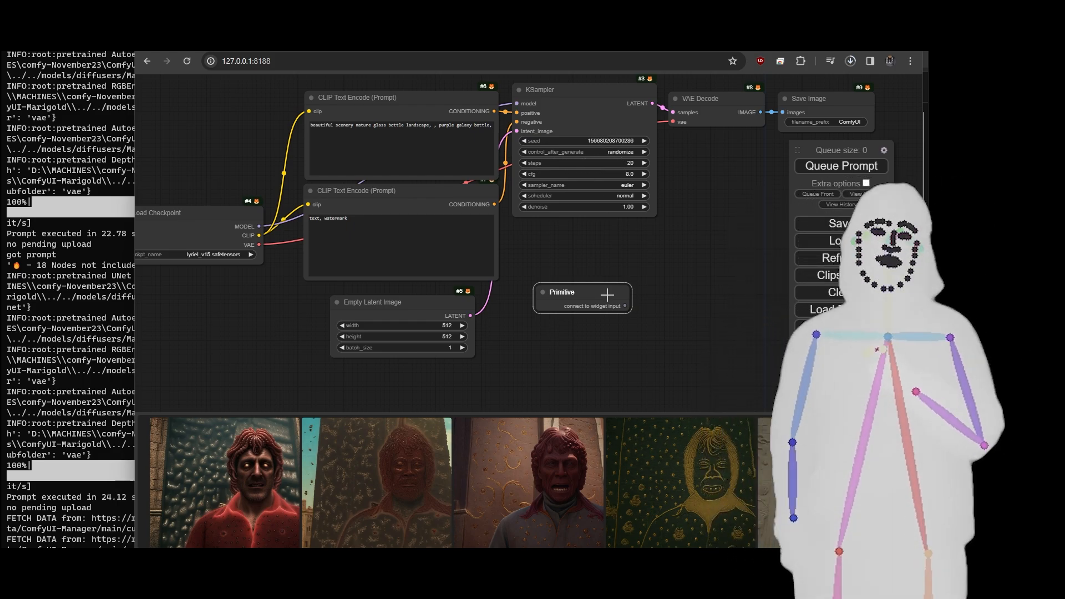
{"action": "mouse_move", "coordinate": [580, 291]}
{"action": "left_mouse_down"}
{"action": "mouse_move", "coordinate": [580, 263]}
{"action": "mouse_move", "coordinate": [580, 299]}
{"action": "left_mouse_up"}
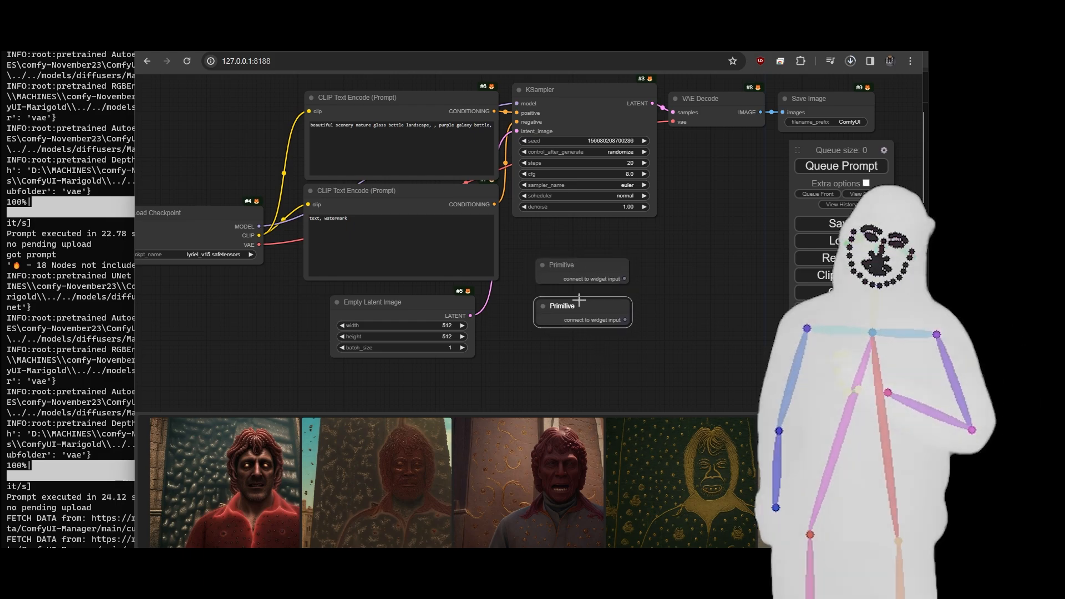
- Convert the KSampler's steps and cfg to inputs, connect each to its own Primitive node and space the two Primitives apart
{"action": "right_click", "coordinate": [606, 132]}
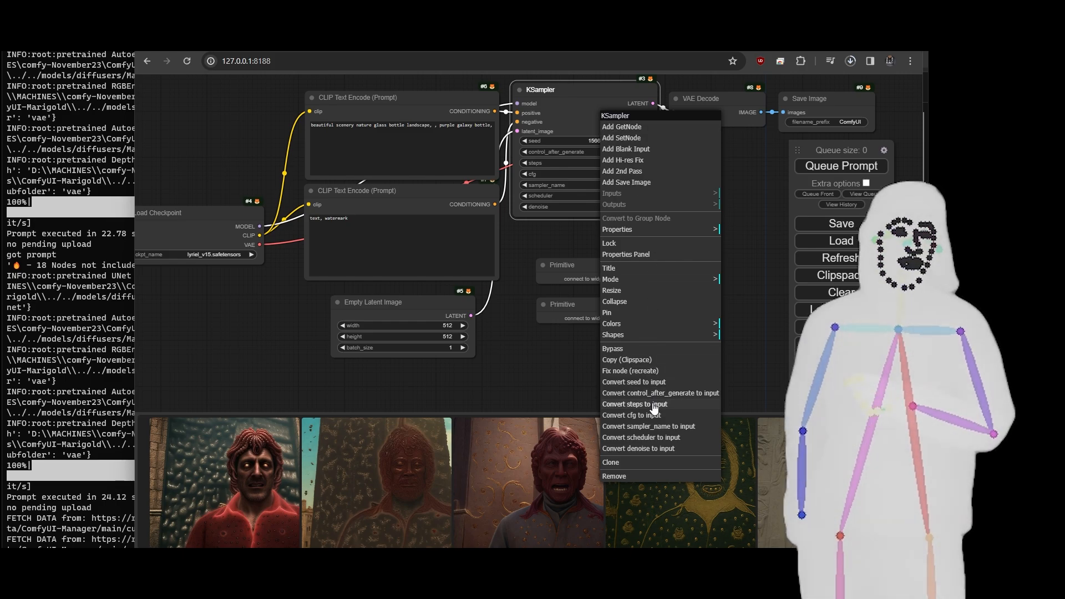
{"action": "left_click", "coordinate": [652, 404]}
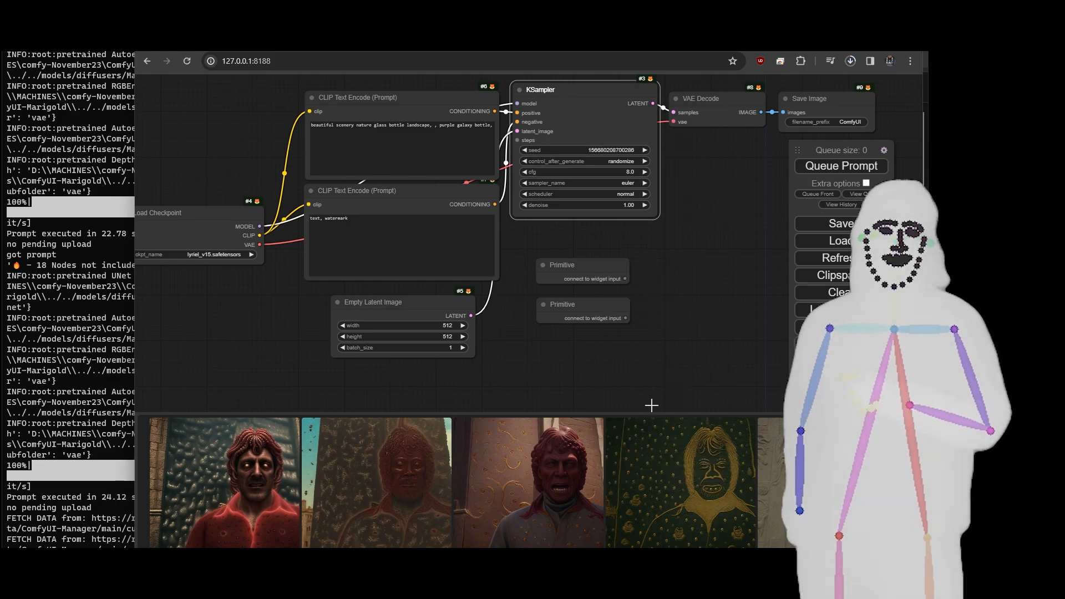
{"action": "right_click", "coordinate": [586, 145]}
{"action": "left_click", "coordinate": [631, 424]}
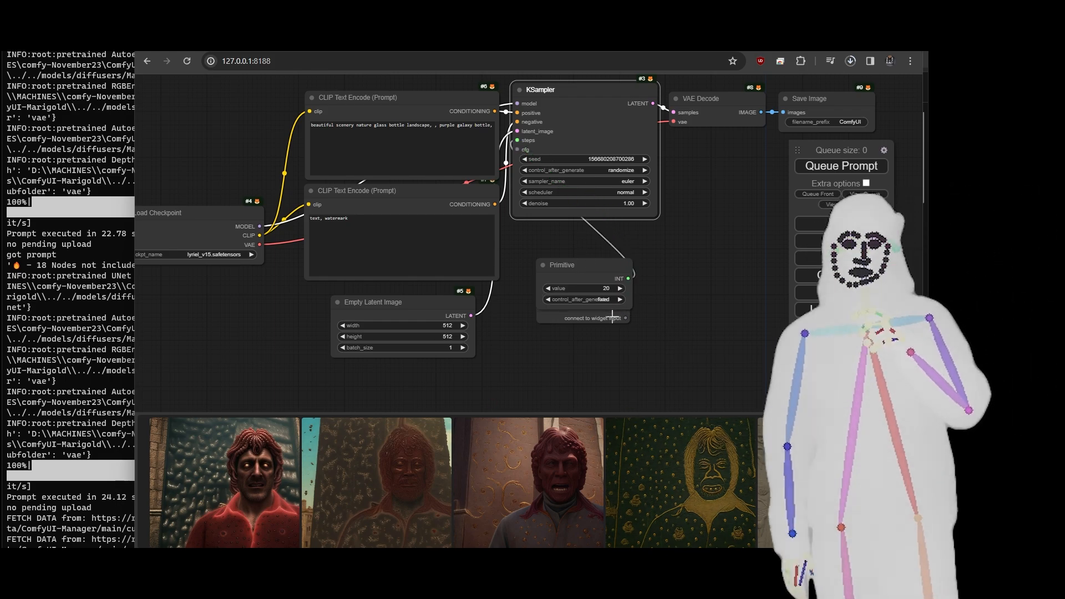
{"action": "left_click_drag", "start_coordinate": [532, 150], "coordinate": [526, 150]}
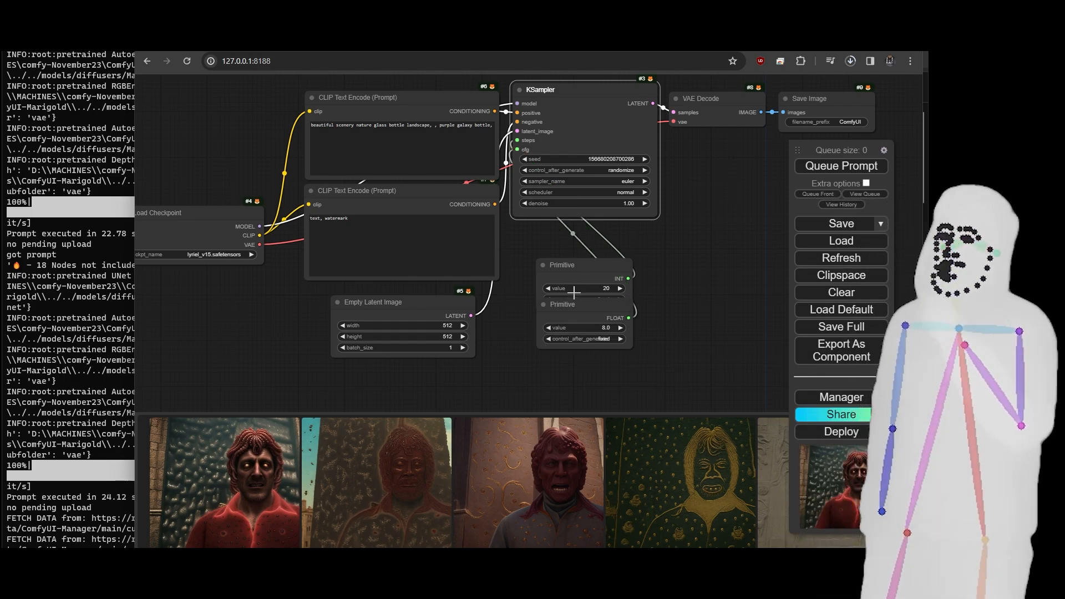
{"action": "left_click_drag", "start_coordinate": [571, 305], "coordinate": [589, 328]}
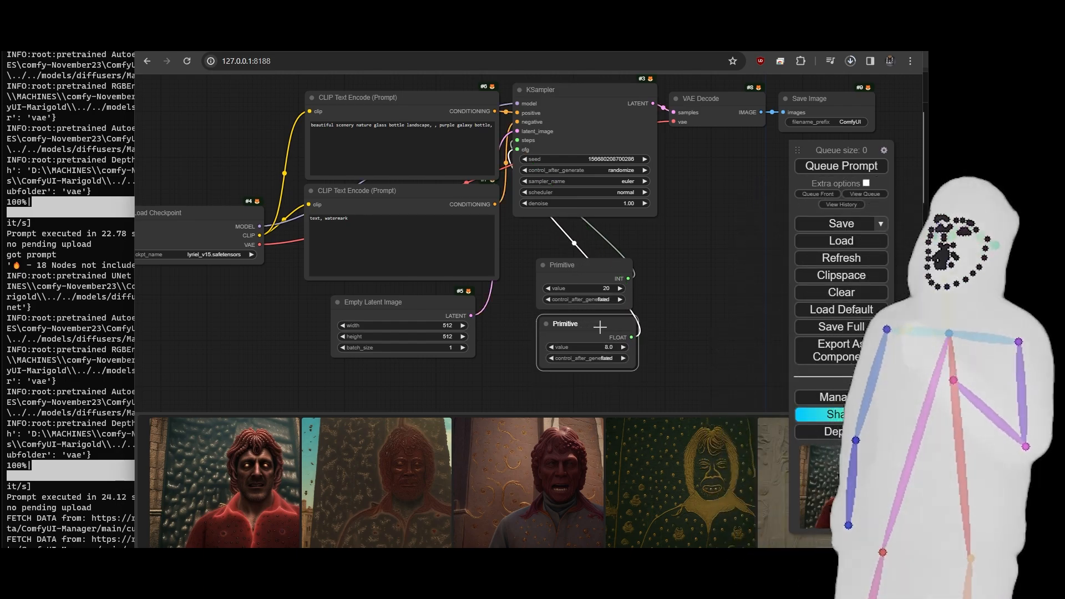
- Examine the value and control_after_generate settings on the two connected Primitive nodes
{"action": "scroll", "coordinate": [590, 329], "scroll_direction": "up", "scroll_amount": 5}
{"action": "left_click_drag", "start_coordinate": [690, 334], "coordinate": [564, 279]}
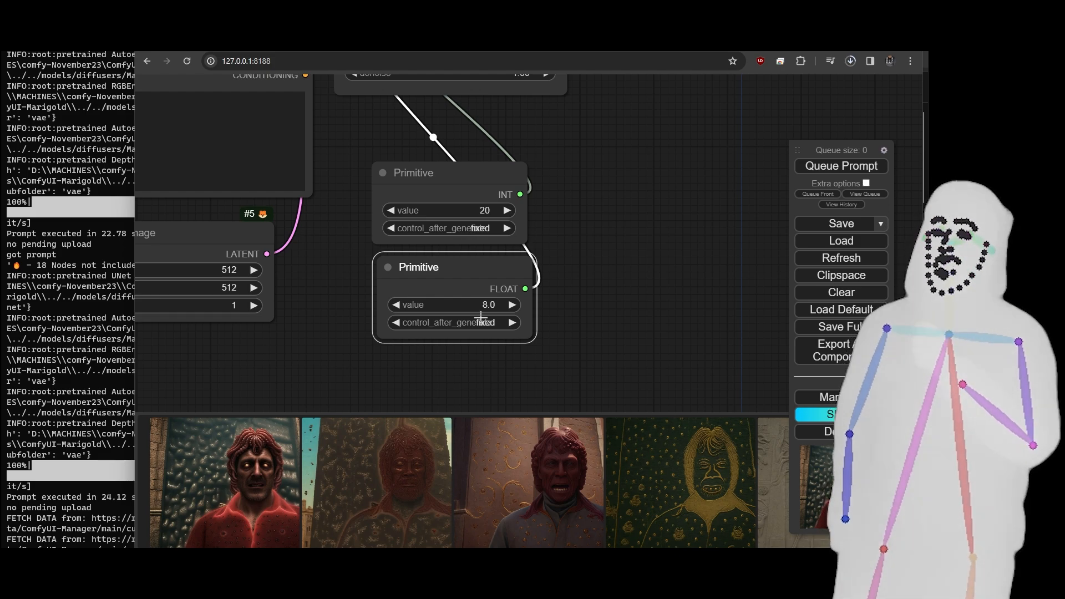
{"action": "scroll", "coordinate": [551, 262], "scroll_direction": "up", "scroll_amount": 2}
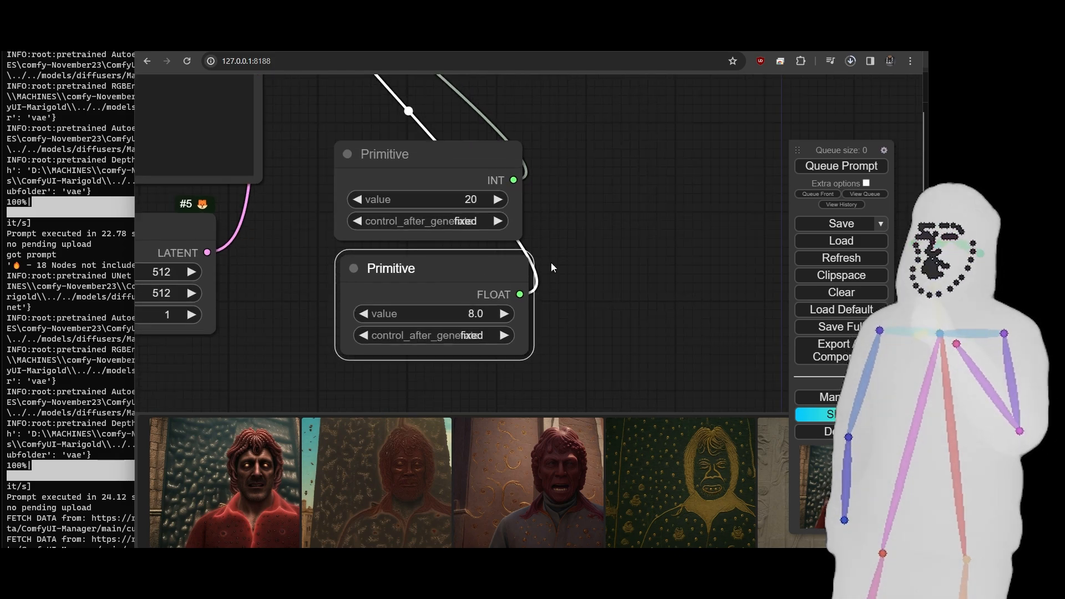
{"action": "scroll", "coordinate": [564, 260], "scroll_direction": "up", "scroll_amount": 1}
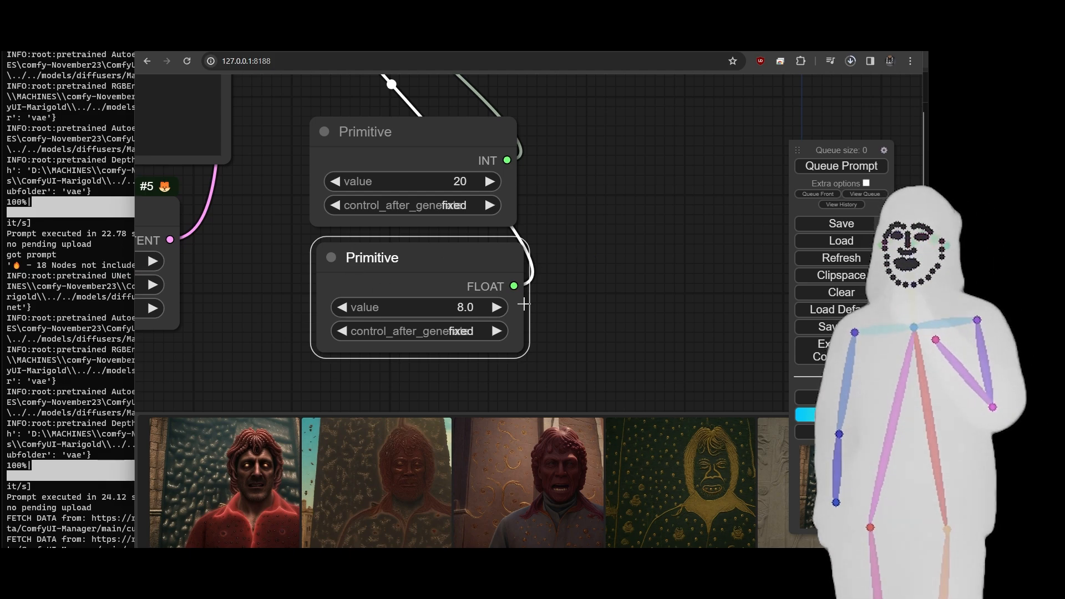
{"action": "left_click", "coordinate": [438, 205]}
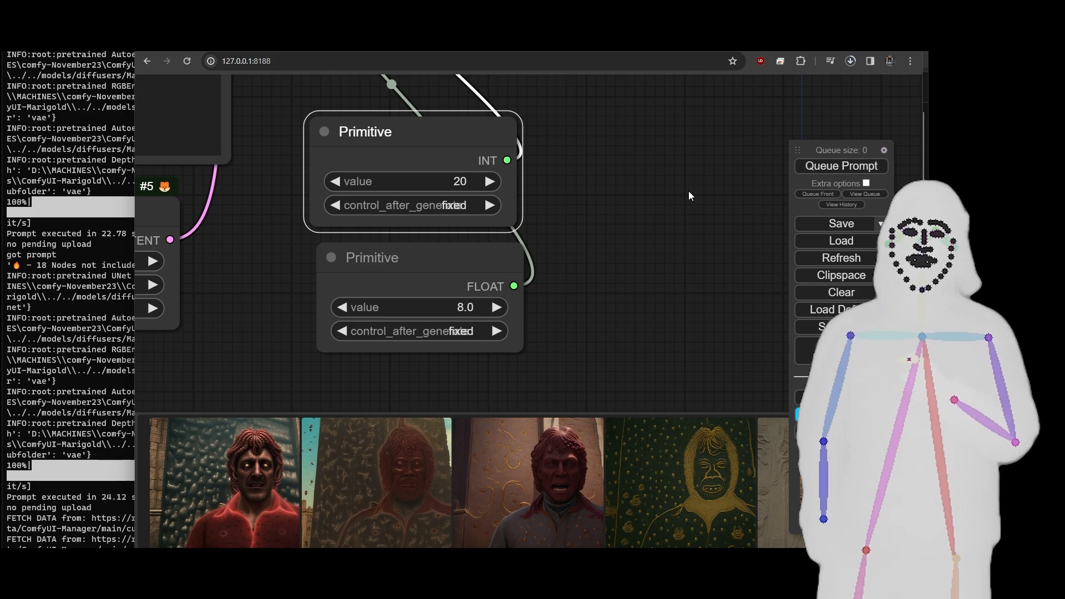
- Set the steps Primitive to value 10 with control_after_generate on increment, and queue the prompt with a batch count of 10
{"action": "left_click", "coordinate": [444, 206]}
{"action": "left_click", "coordinate": [458, 217]}
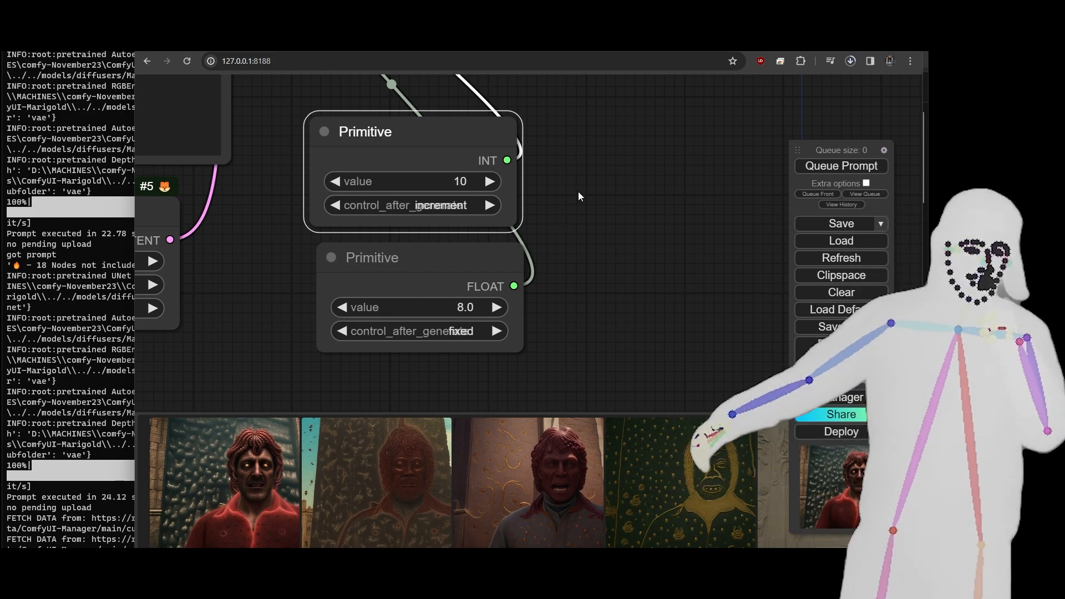
{"action": "left_click", "coordinate": [865, 183]}
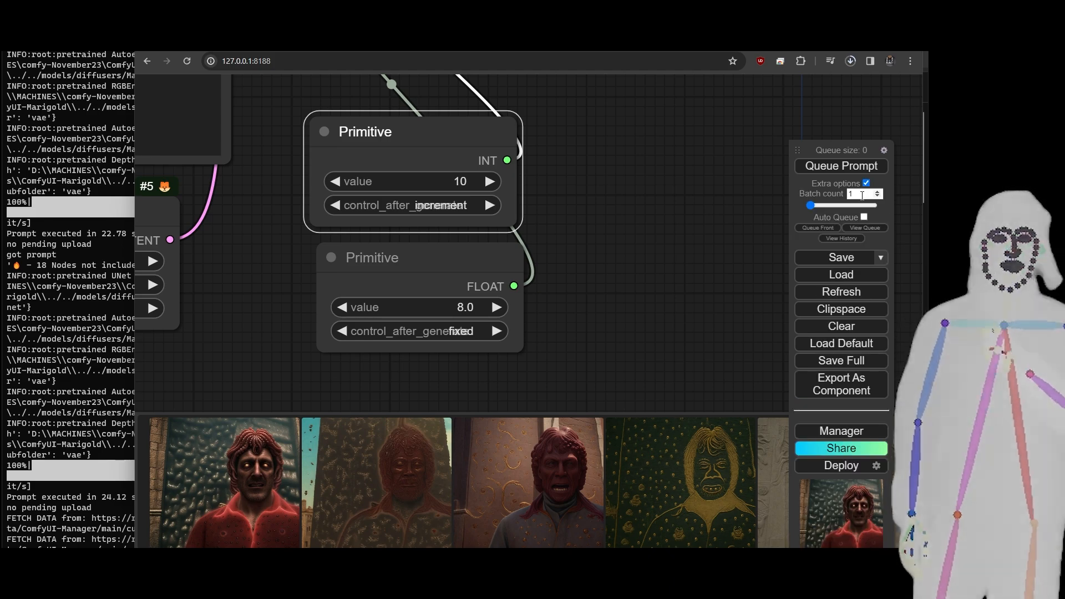
{"action": "type", "text": "0"}
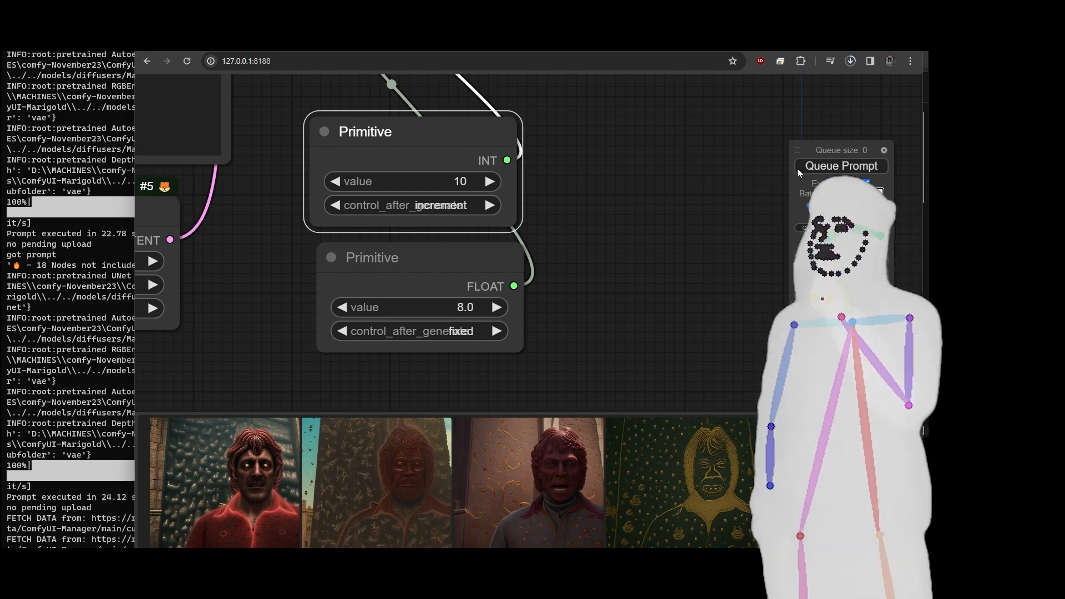
{"action": "left_click", "coordinate": [837, 167]}
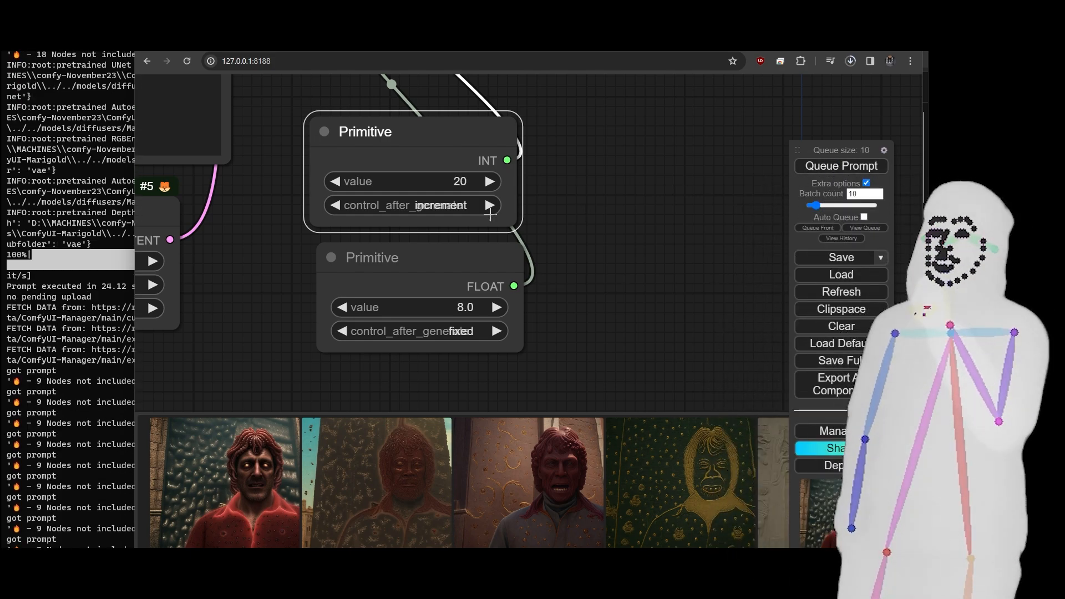
- Set the cfg Primitive to 7.0 and the steps Primitive back to 10, and queue another batch
{"action": "left_click", "coordinate": [342, 307]}
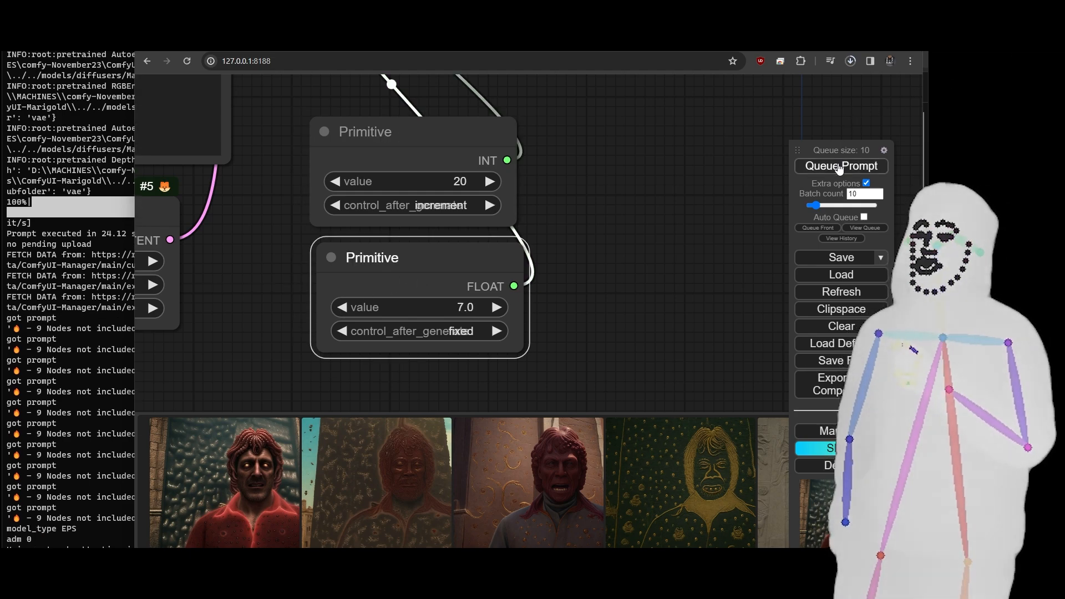
{"action": "left_click", "coordinate": [450, 181]}
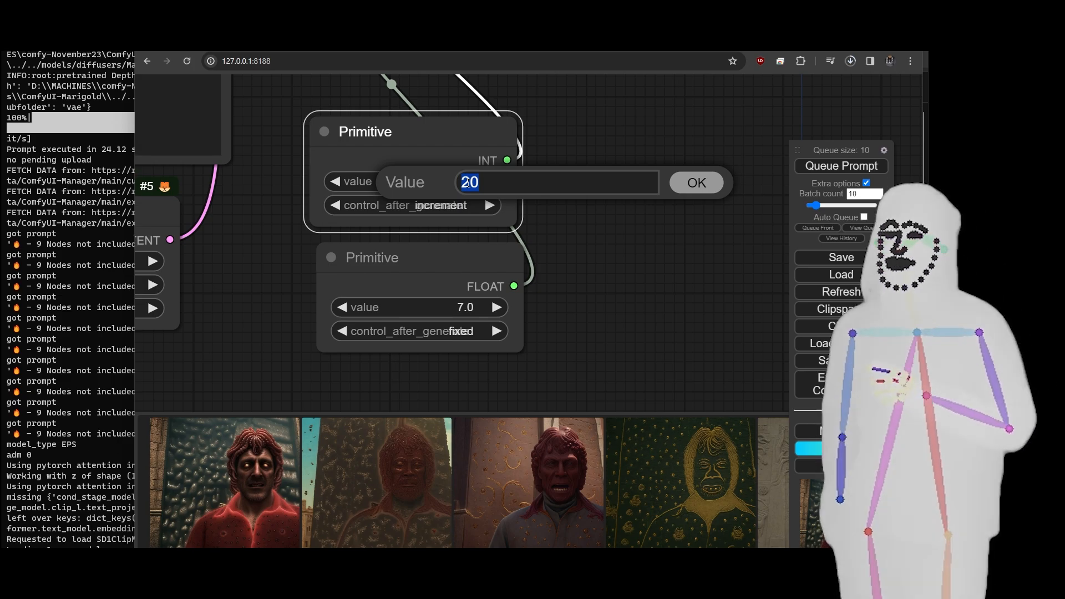
{"action": "type", "text": "10"}
{"action": "left_click", "coordinate": [690, 183]}
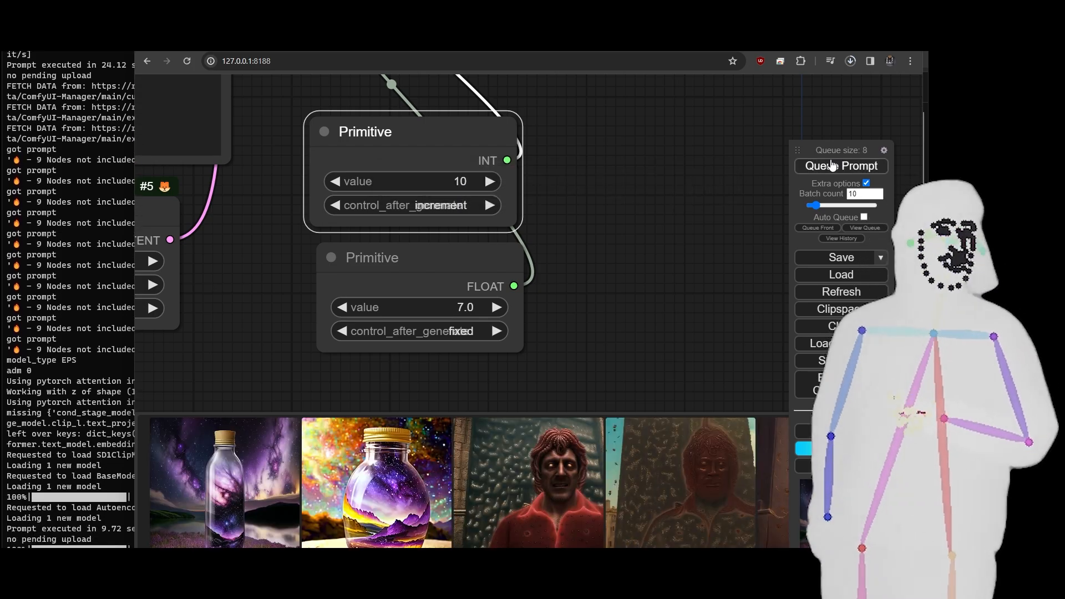
{"action": "left_click", "coordinate": [852, 167]}
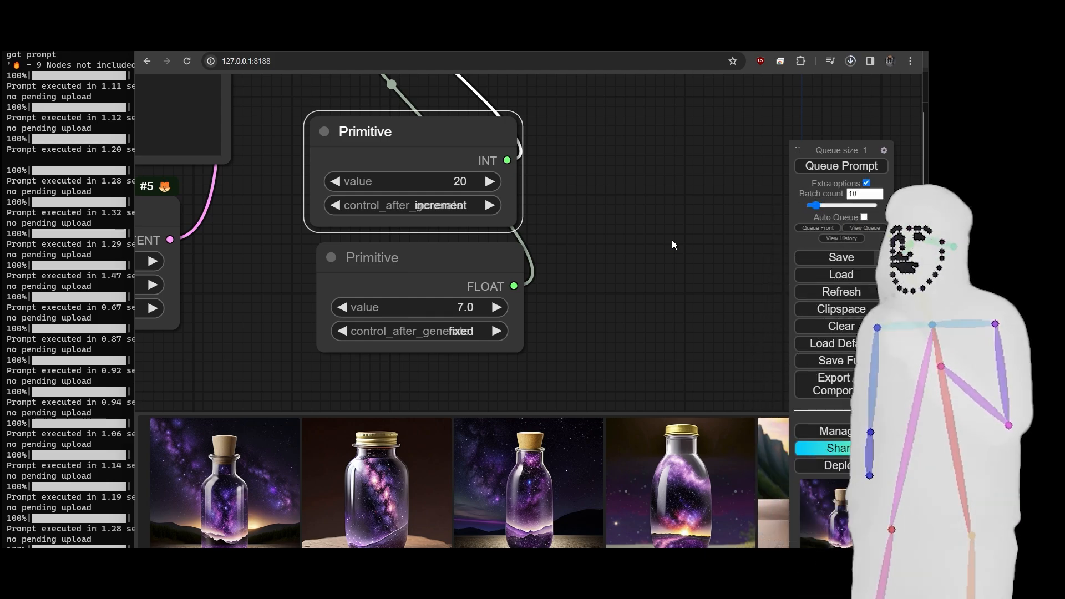
- Delete both Primitive nodes and restore the KSampler's steps and cfg as widgets
{"action": "scroll", "coordinate": [671, 240], "scroll_direction": "down", "scroll_amount": 2}
{"action": "scroll", "coordinate": [671, 239], "scroll_direction": "down", "scroll_amount": 4}
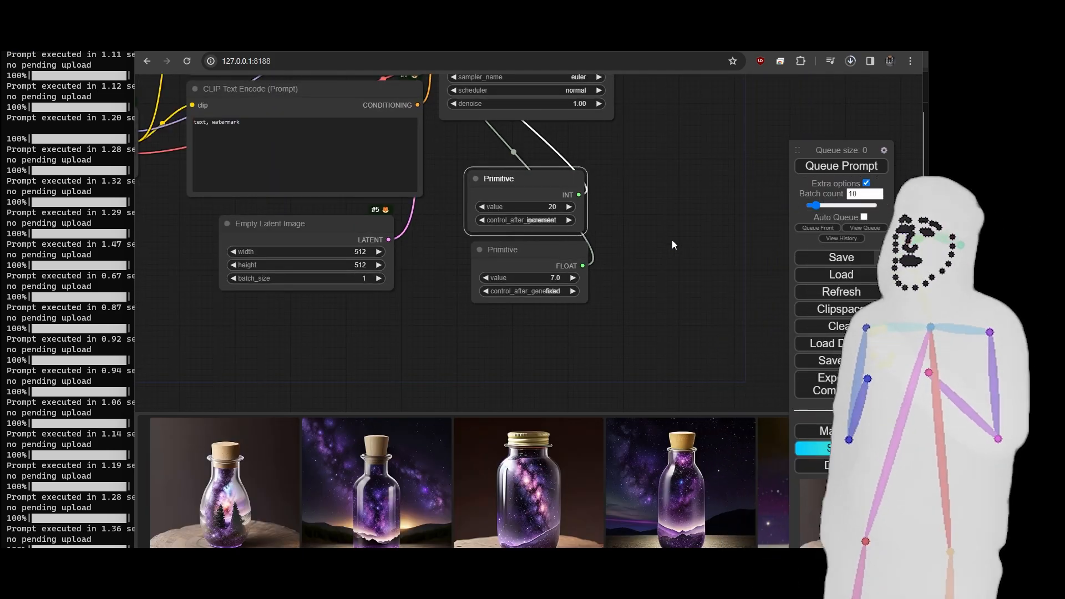
{"action": "left_click_drag", "start_coordinate": [686, 282], "coordinate": [568, 301]}
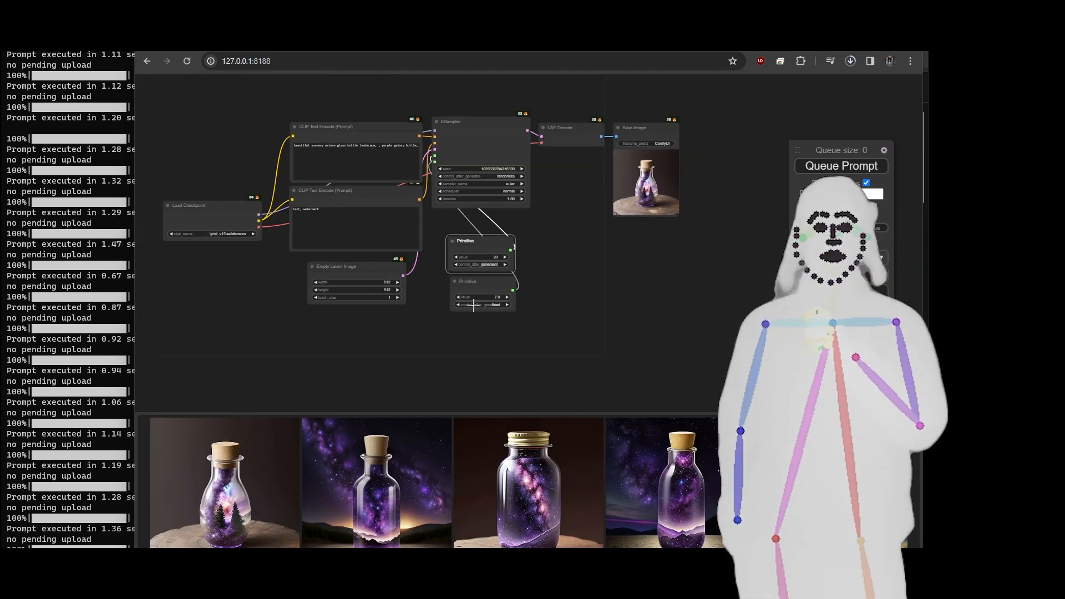
{"action": "left_click_drag", "start_coordinate": [562, 282], "coordinate": [596, 273]}
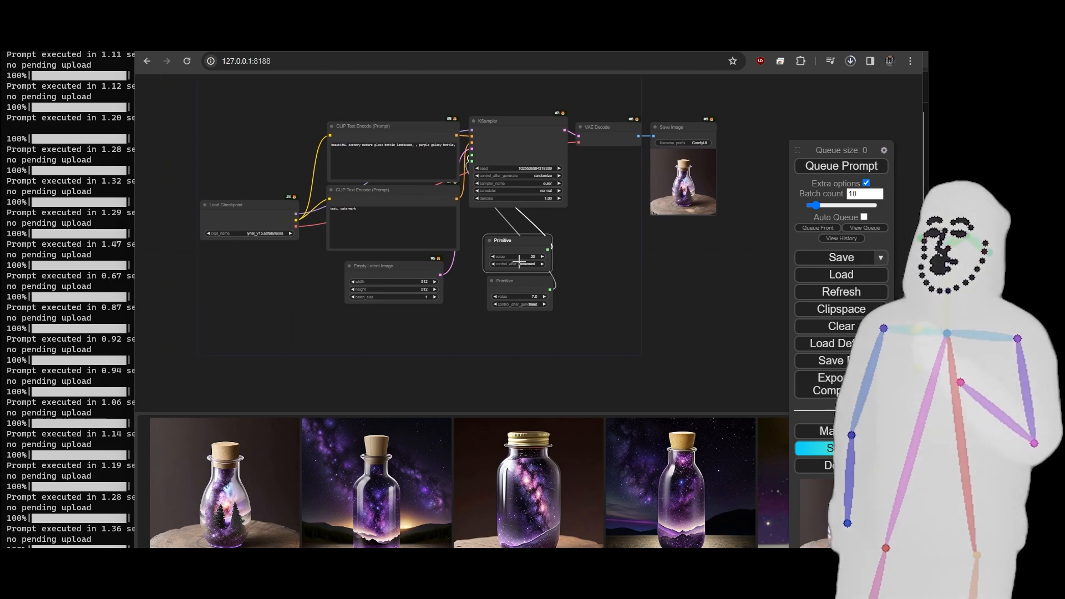
{"action": "left_click_drag", "start_coordinate": [512, 336], "coordinate": [544, 232]}
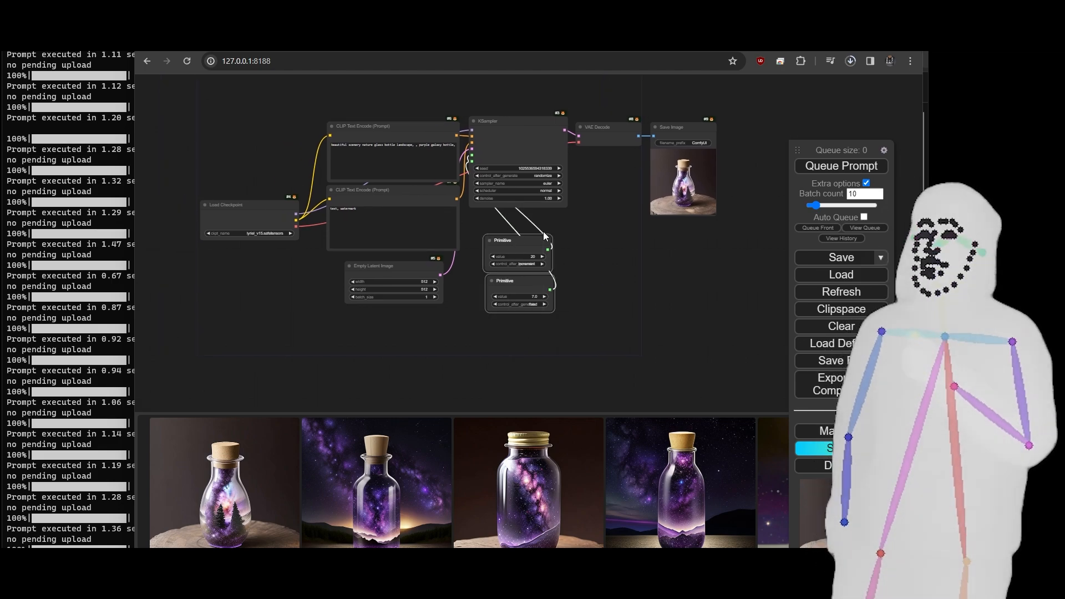
{"action": "key", "text": "Delete"}
- Move the Load Checkpoint node up and away from the CLIP Text Encode nodes to make room between them
{"action": "scroll", "coordinate": [650, 292], "scroll_direction": "up", "scroll_amount": 3}
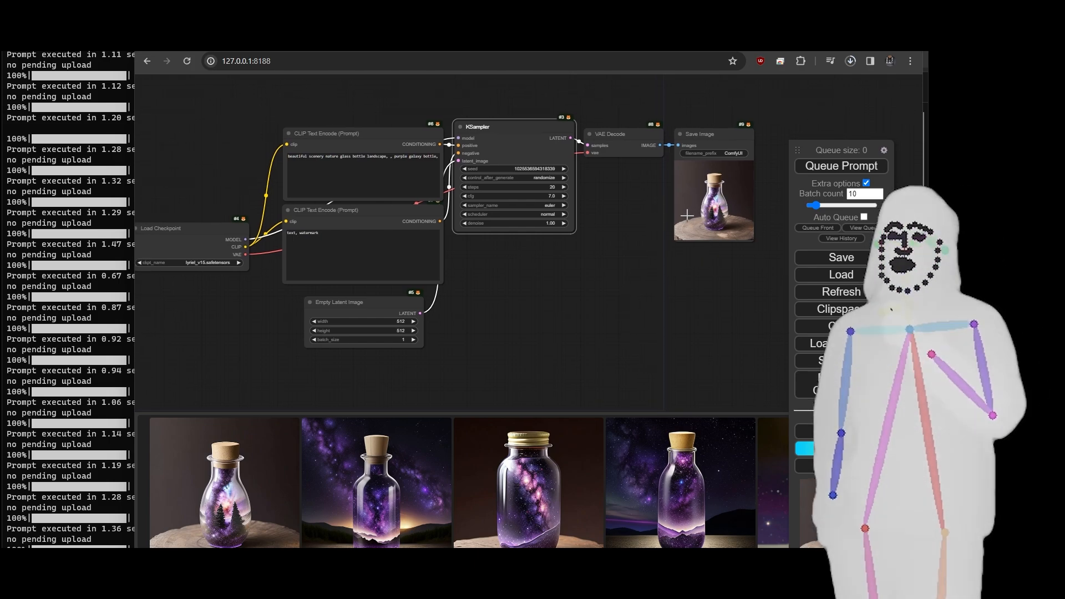
{"action": "scroll", "coordinate": [644, 198], "scroll_direction": "up", "scroll_amount": 8}
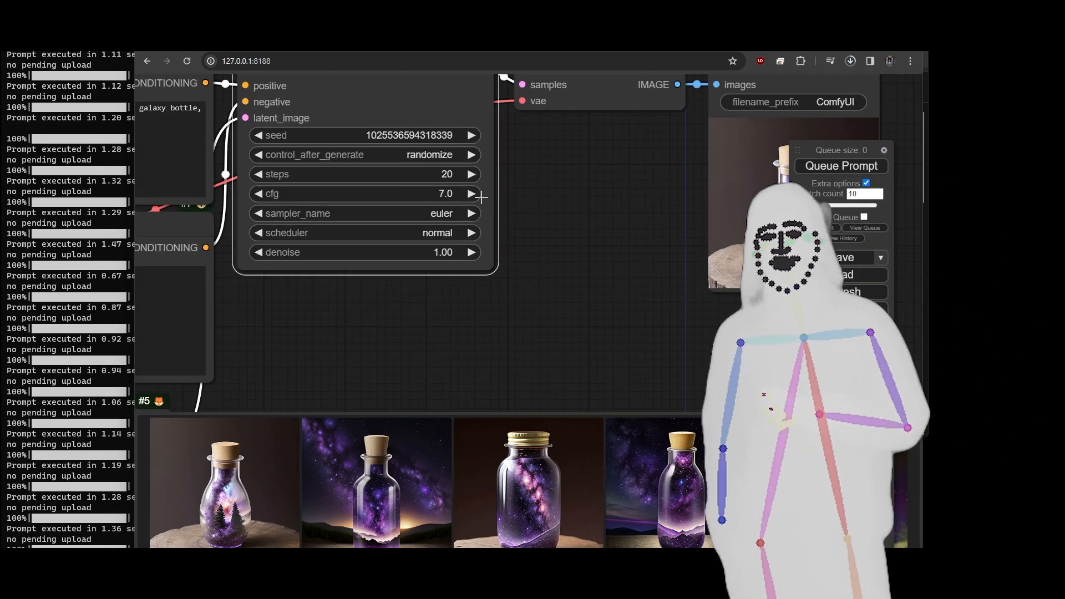
{"action": "left_click_drag", "start_coordinate": [604, 217], "coordinate": [388, 246]}
{"action": "scroll", "coordinate": [580, 230], "scroll_direction": "up", "scroll_amount": 8}
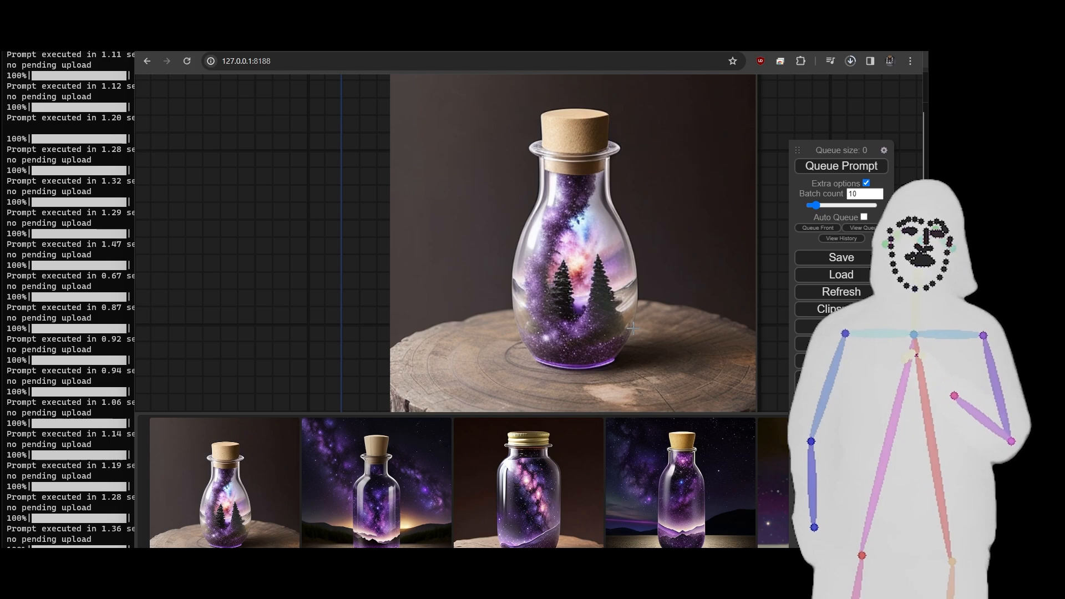
{"action": "scroll", "coordinate": [690, 189], "scroll_direction": "down", "scroll_amount": 19}
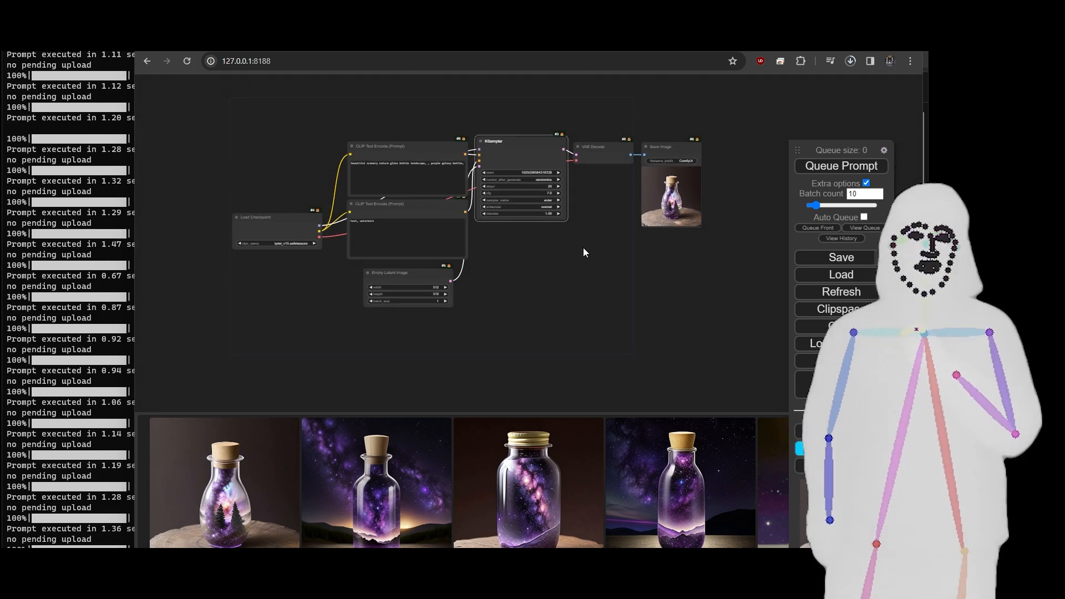
{"action": "scroll", "coordinate": [606, 269], "scroll_direction": "up", "scroll_amount": 2}
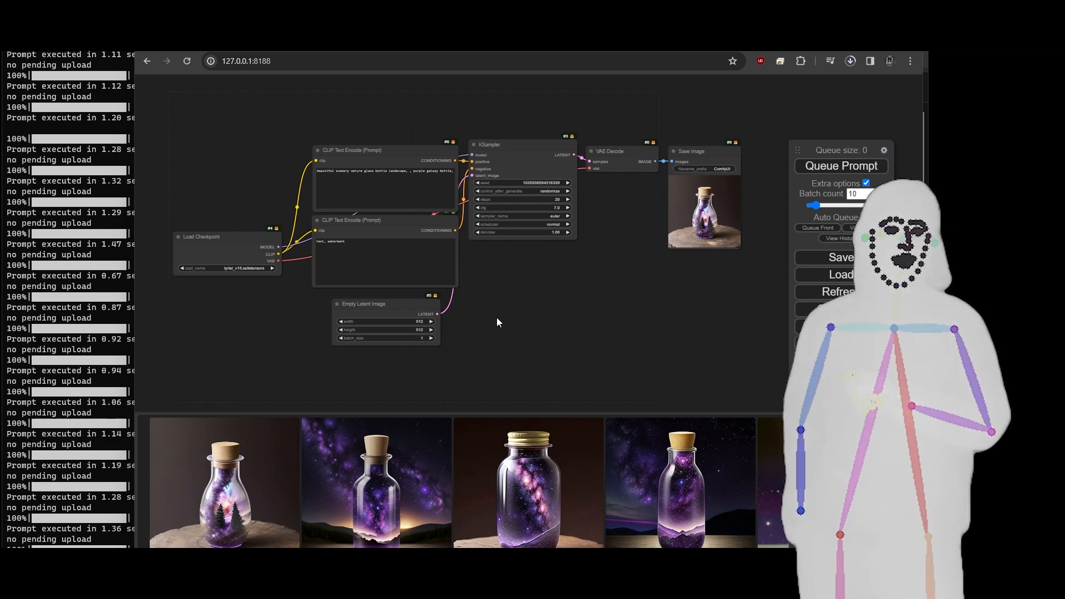
{"action": "left_click_drag", "start_coordinate": [493, 323], "coordinate": [681, 292]}
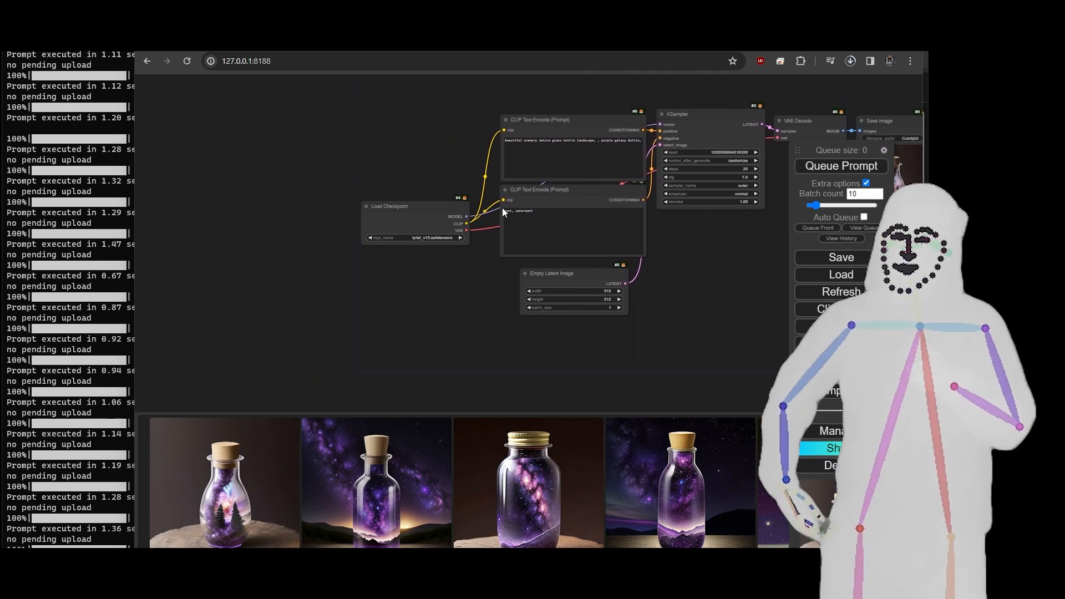
{"action": "left_click_drag", "start_coordinate": [398, 206], "coordinate": [235, 119]}
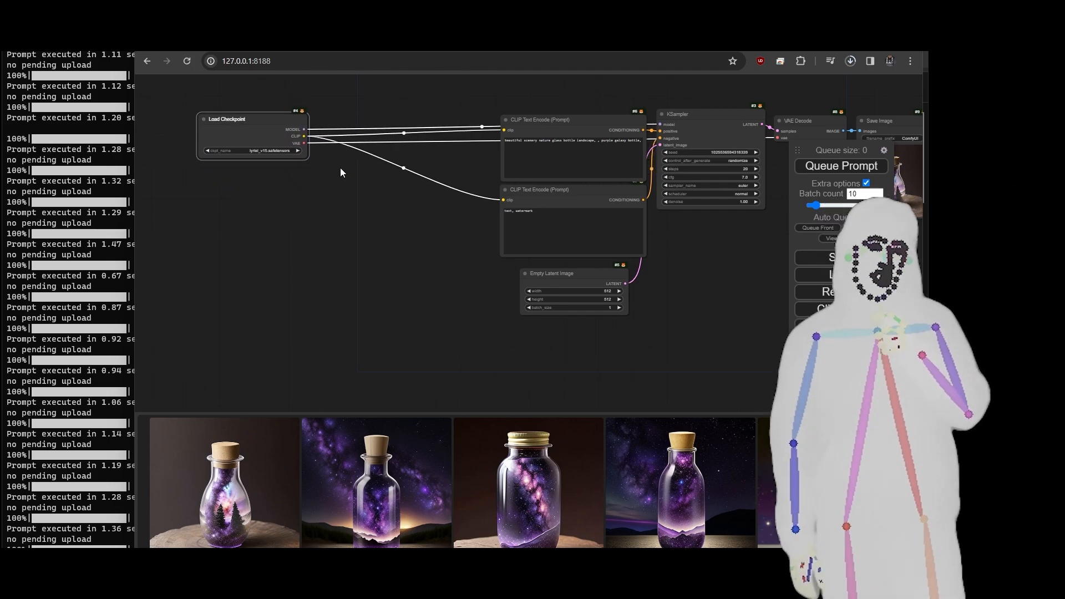
- Add a LoraLoader node between Load Checkpoint and the prompt nodes and route the model and clip links through it
{"action": "scroll", "coordinate": [322, 111], "scroll_direction": "up", "scroll_amount": 6}
{"action": "double_click", "coordinate": [370, 224]}
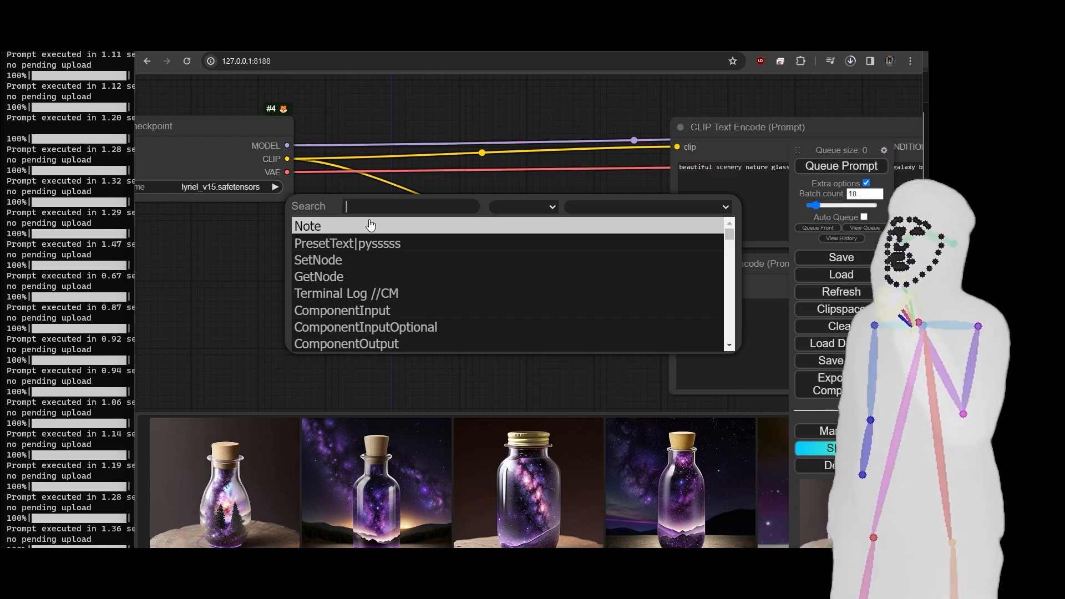
{"action": "type", "text": "lora"}
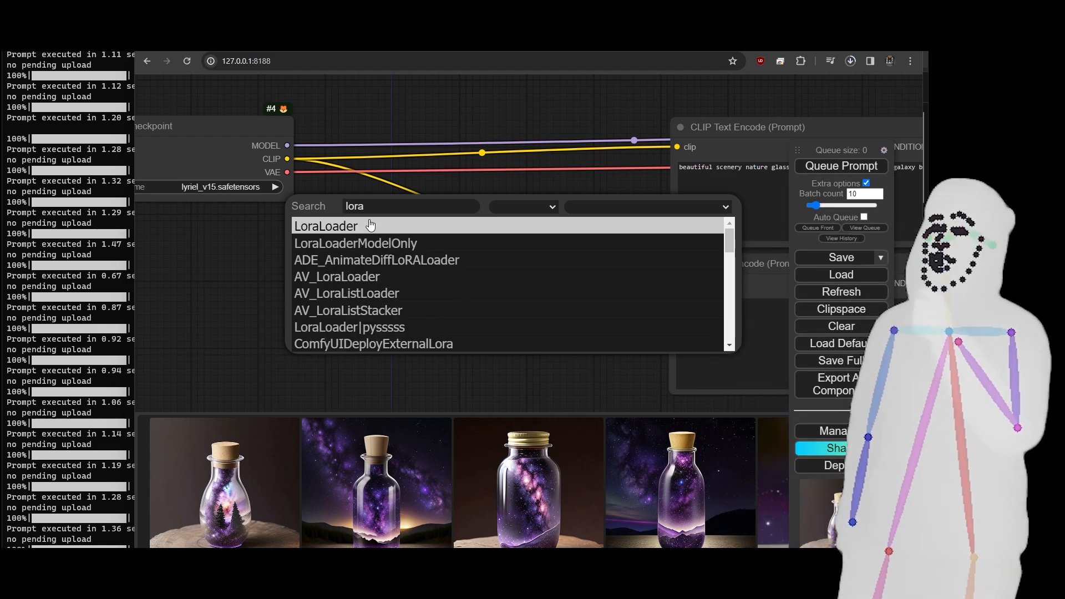
{"action": "left_click", "coordinate": [361, 228]}
{"action": "left_click_drag", "start_coordinate": [482, 208], "coordinate": [490, 126]}
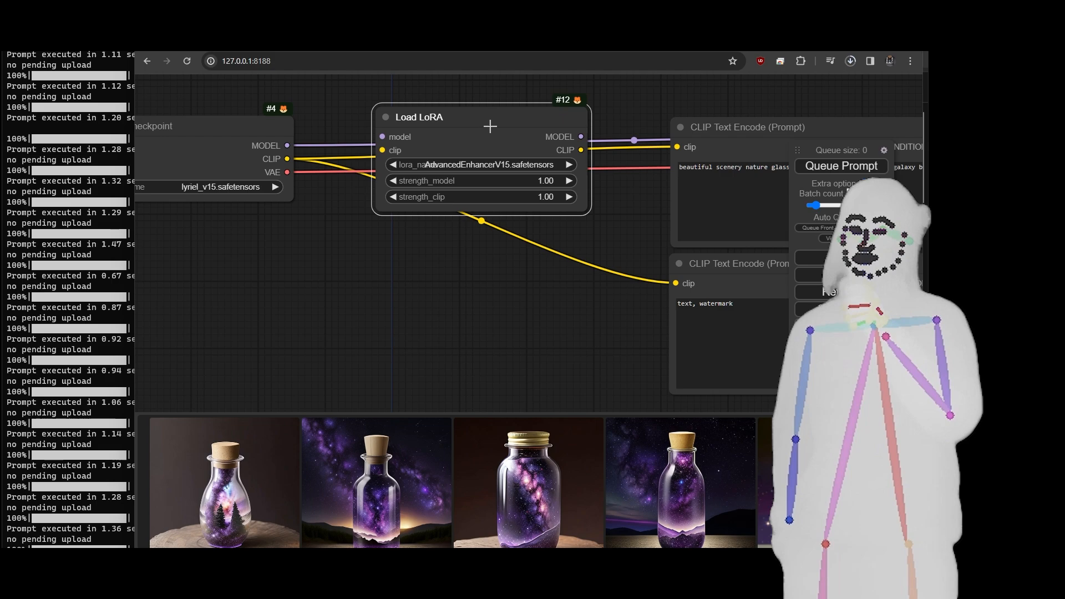
{"action": "left_click_drag", "start_coordinate": [463, 155], "coordinate": [561, 277]}
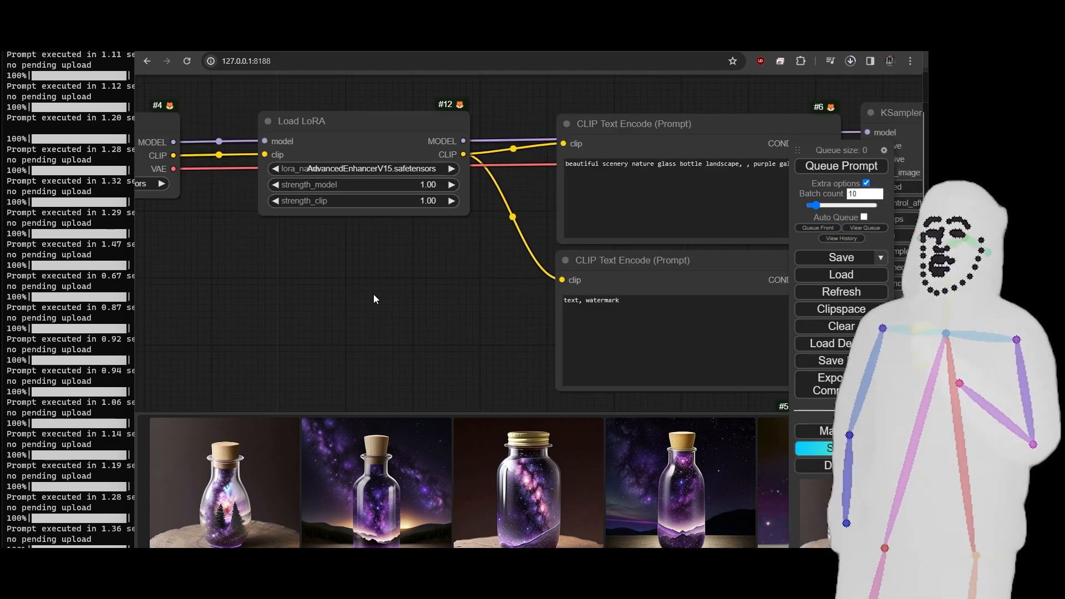
- Add a second LoraLoader node below the first one and delete it again
{"action": "left_click_drag", "start_coordinate": [284, 265], "coordinate": [457, 265]}
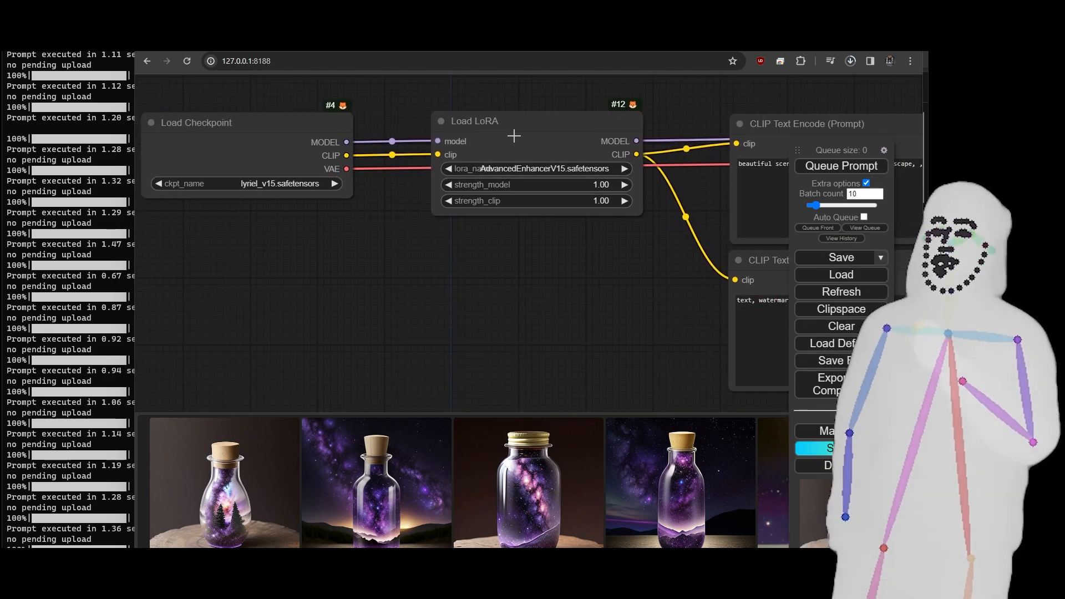
{"action": "double_click", "coordinate": [339, 302]}
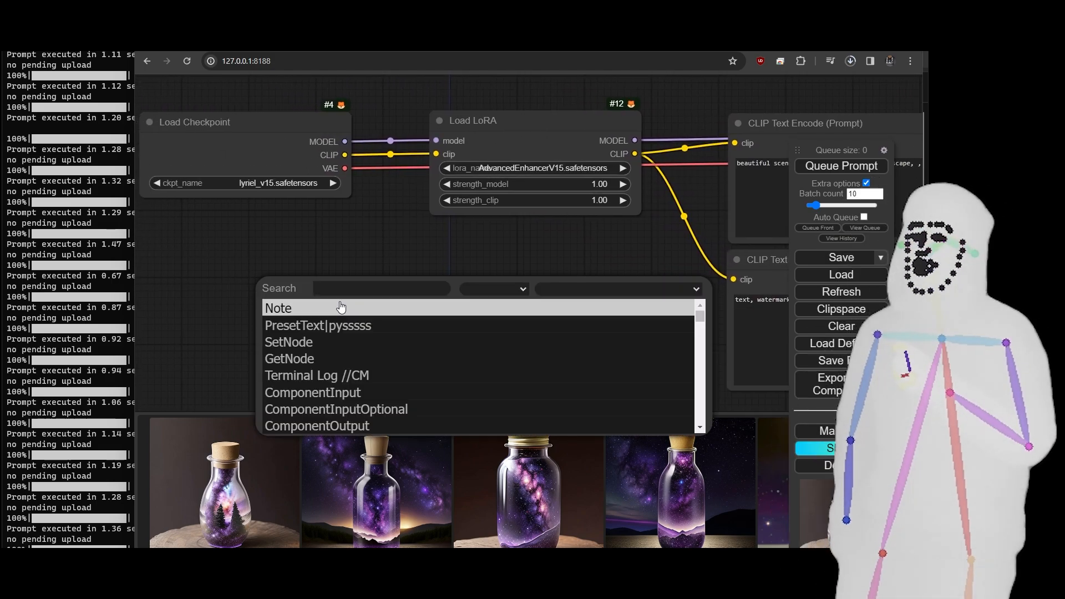
{"action": "type", "text": "lora"}
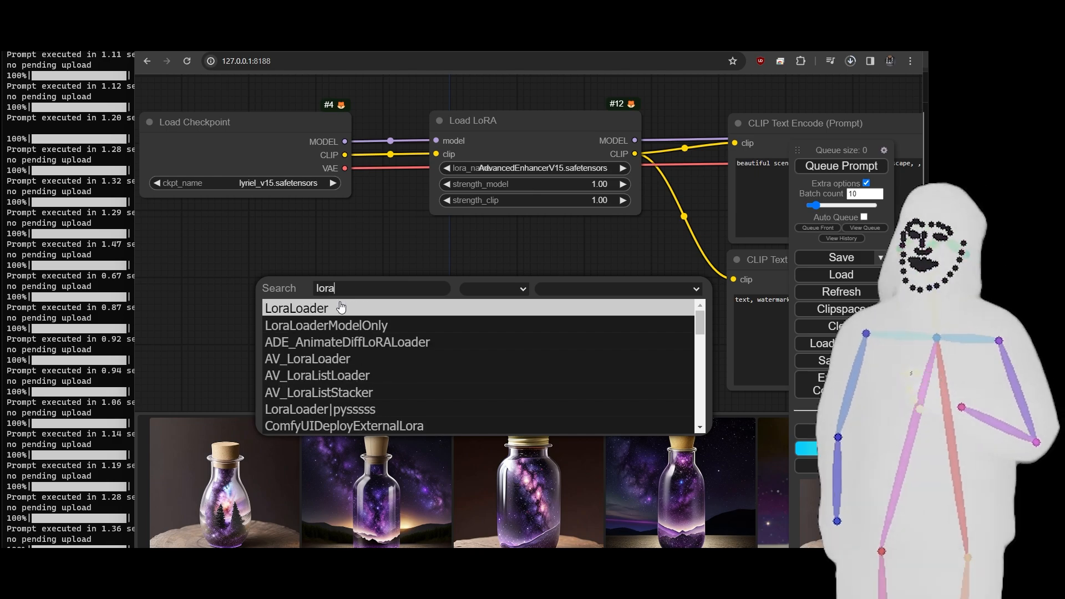
{"action": "left_click", "coordinate": [339, 307]}
{"action": "left_click_drag", "start_coordinate": [444, 302], "coordinate": [550, 259]}
{"action": "key", "text": "Delete"}
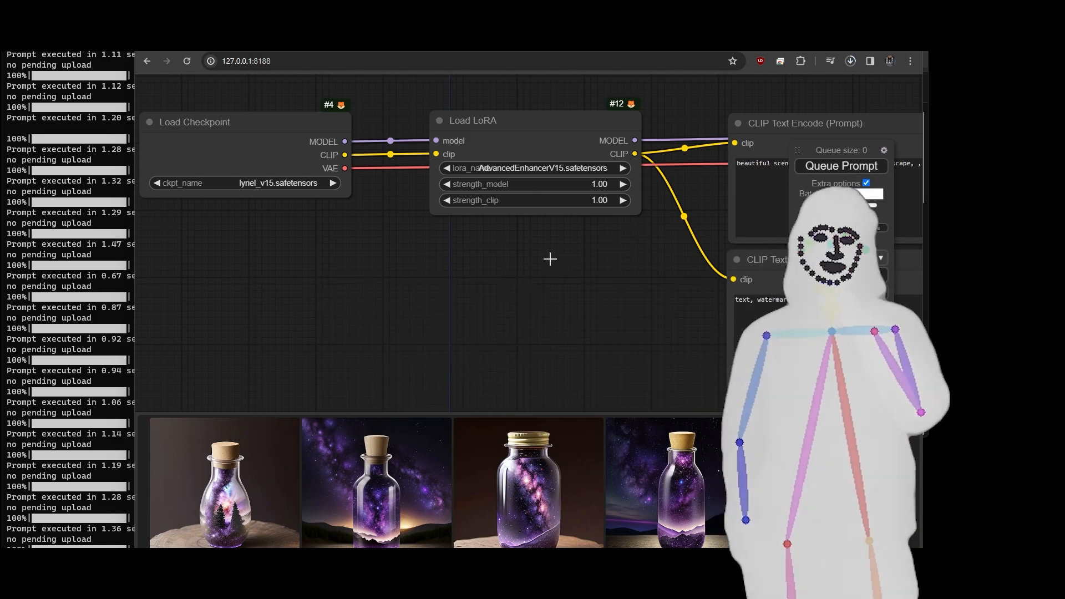
- Move the Load LoRA node down to trace its model and clip links, and put it back in line with Load Checkpoint
{"action": "left_click_drag", "start_coordinate": [498, 135], "coordinate": [496, 246]}
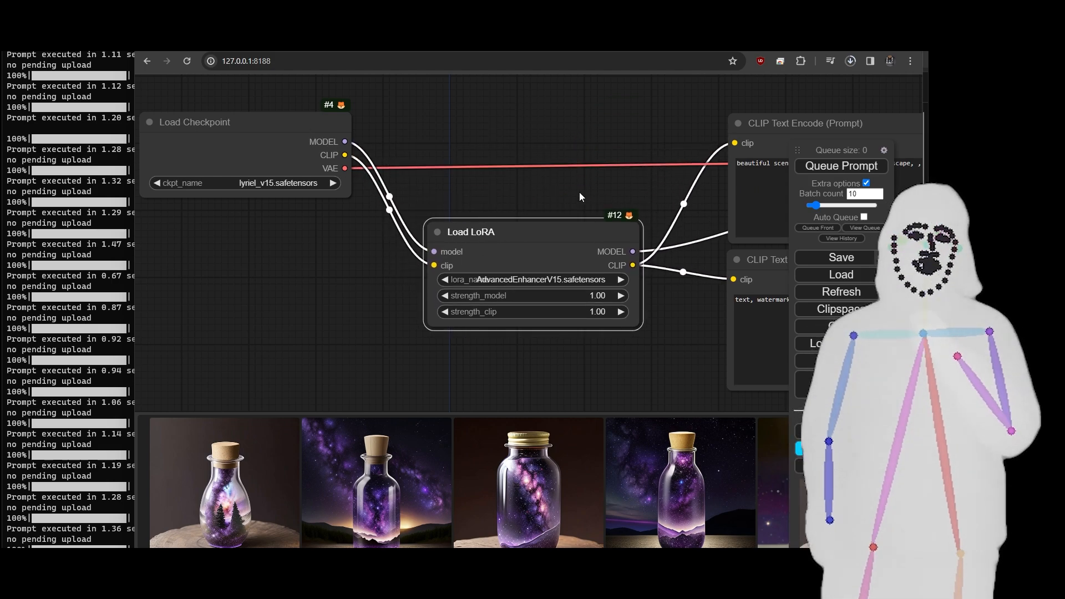
{"action": "left_click_drag", "start_coordinate": [580, 197], "coordinate": [328, 190]}
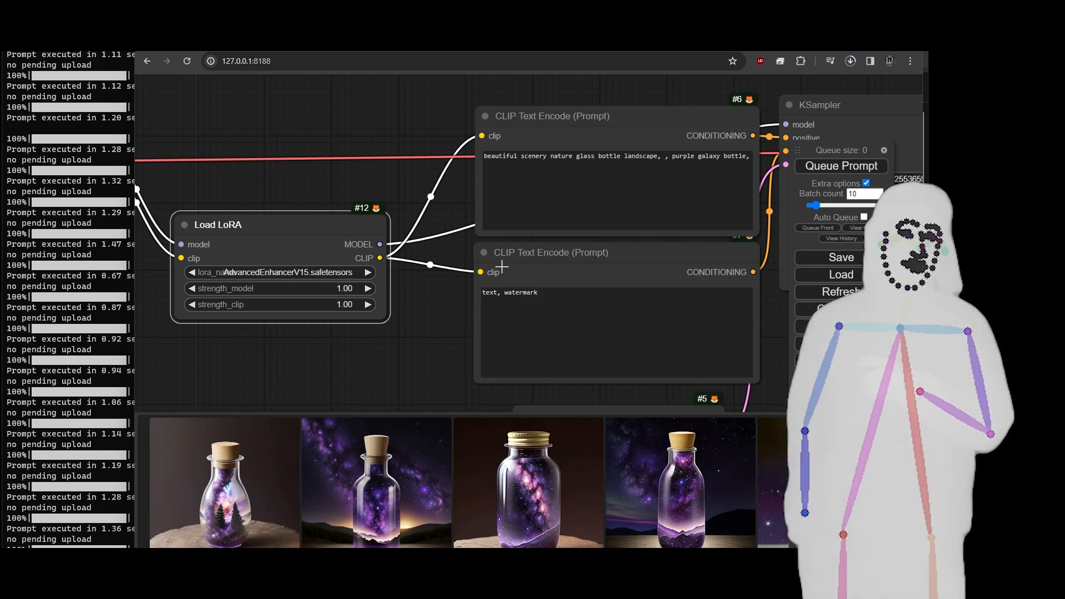
{"action": "left_click_drag", "start_coordinate": [351, 191], "coordinate": [575, 186]}
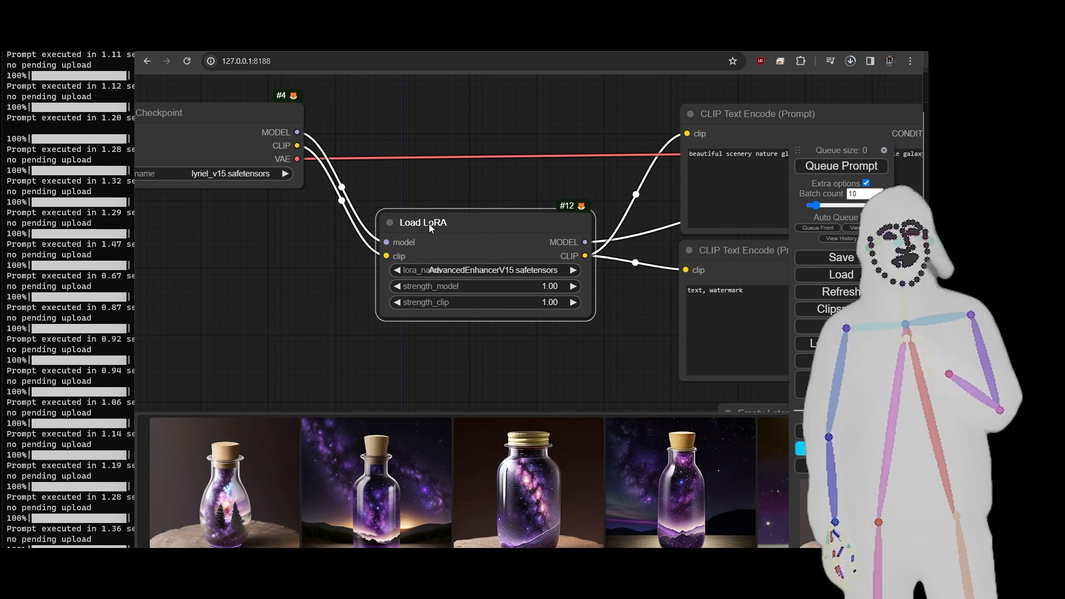
{"action": "left_click_drag", "start_coordinate": [413, 221], "coordinate": [490, 96]}
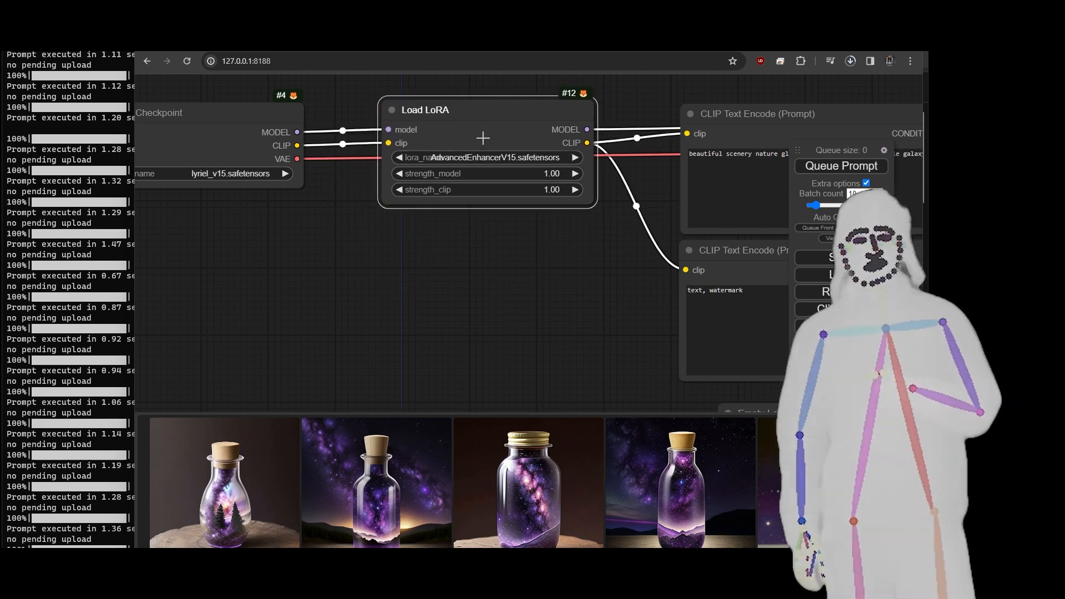
- Set the KSampler's control_after_generate to fixed and queue the workflow containing the Load LoRA node
{"action": "left_click_drag", "start_coordinate": [397, 265], "coordinate": [506, 264]}
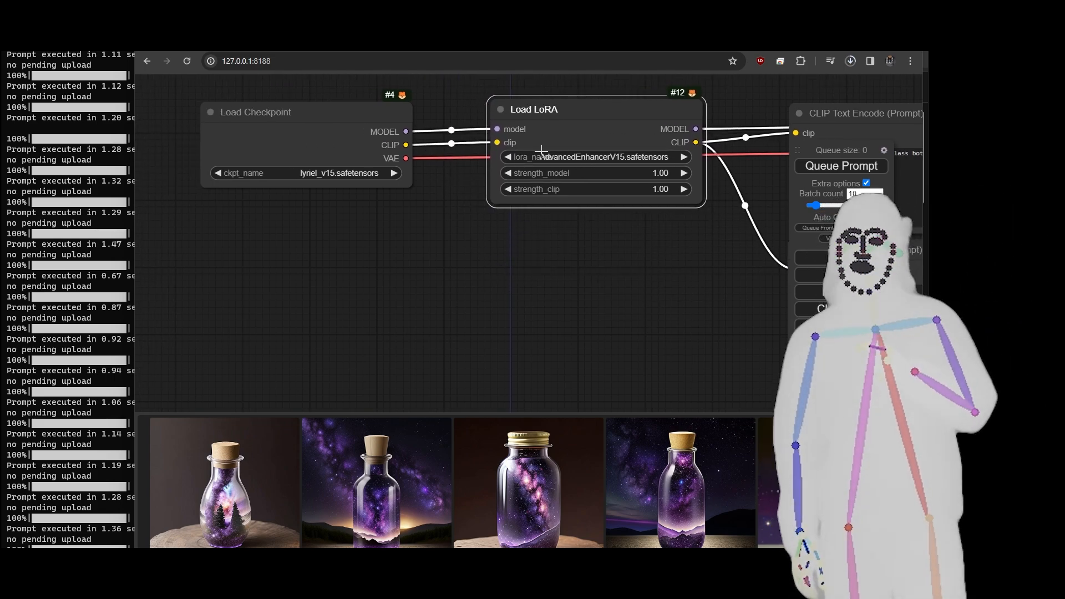
{"action": "left_click_drag", "start_coordinate": [636, 252], "coordinate": [177, 274]}
{"action": "left_click", "coordinate": [618, 209]}
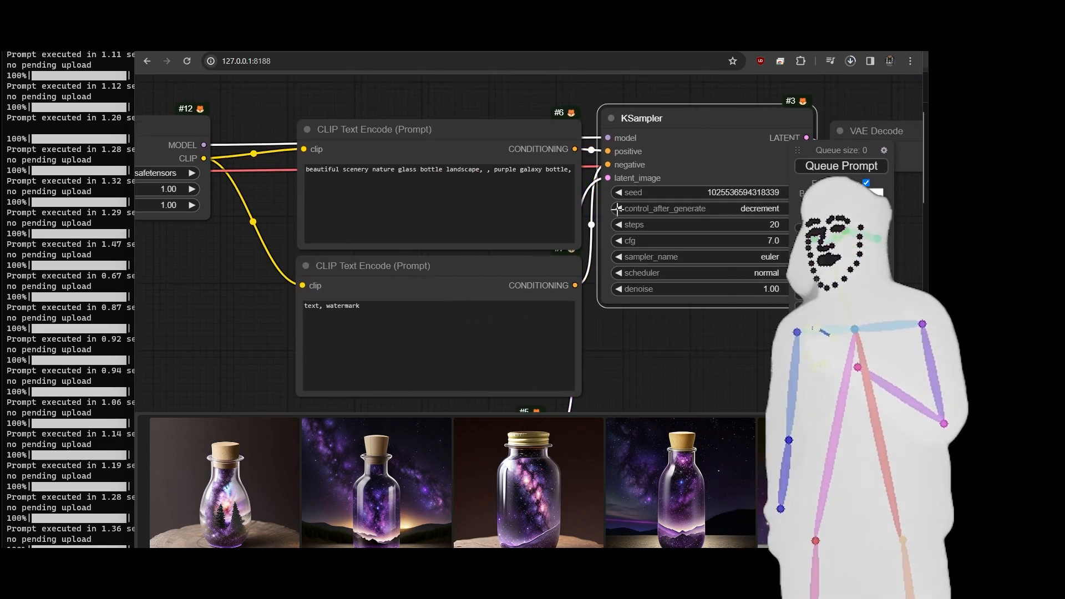
{"action": "left_click", "coordinate": [617, 209]}
{"action": "left_click", "coordinate": [618, 209]}
{"action": "left_click_drag", "start_coordinate": [670, 334], "coordinate": [200, 311]}
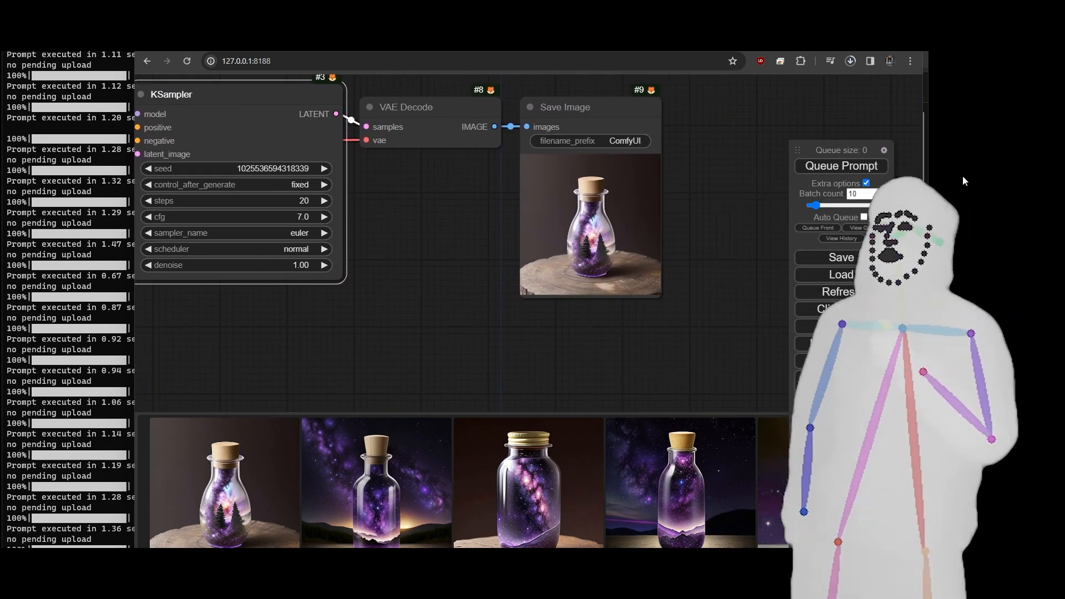
{"action": "left_click", "coordinate": [865, 165]}
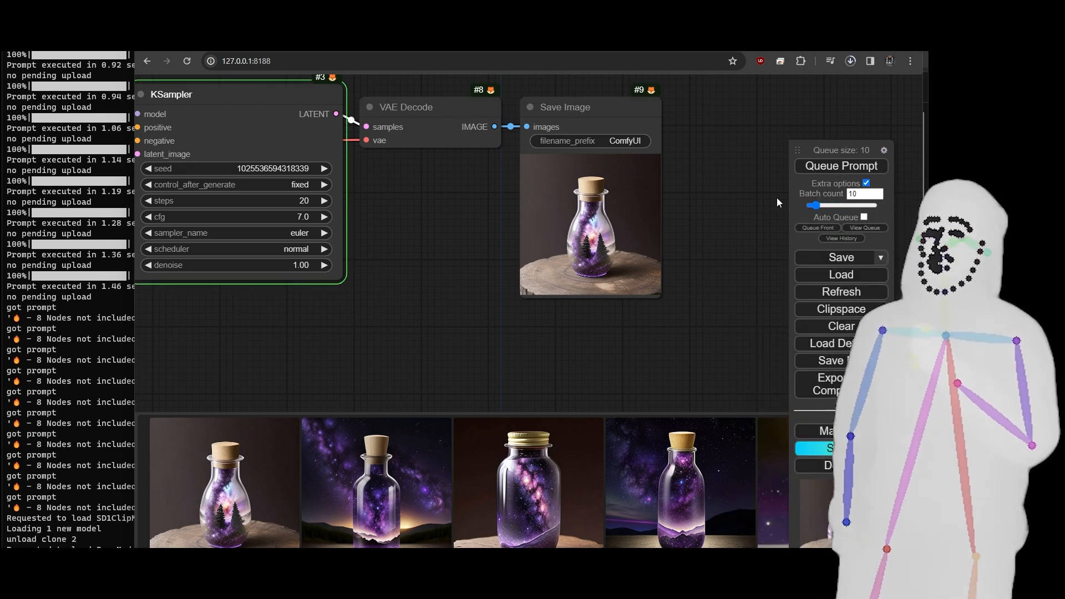
- Show the prompt queue and examine the generated bottle image in the Save Image node
{"action": "left_click", "coordinate": [864, 228]}
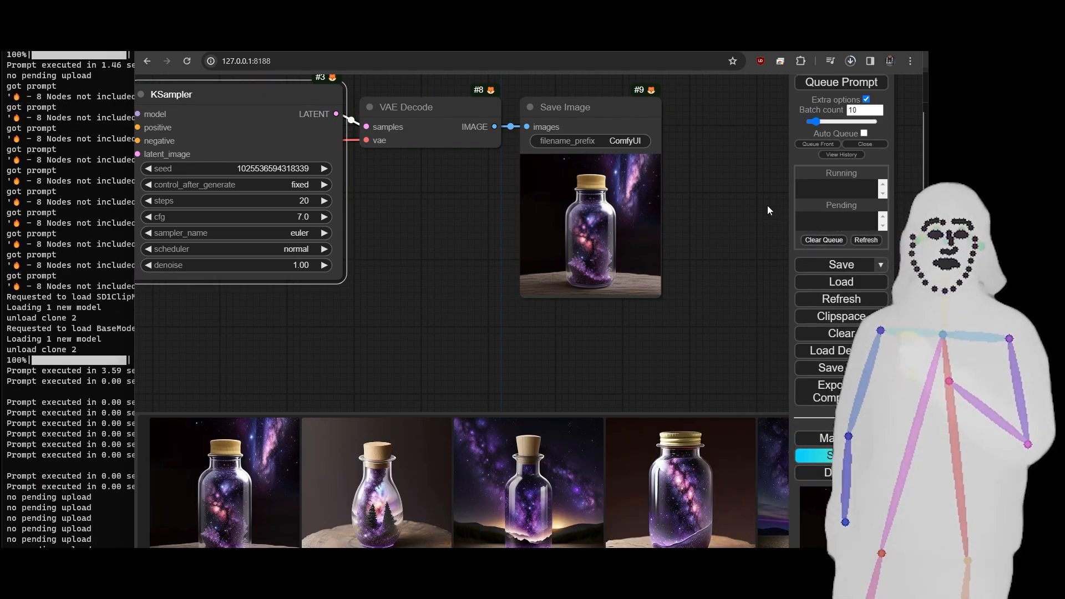
{"action": "scroll", "coordinate": [597, 214], "scroll_direction": "up", "scroll_amount": 7}
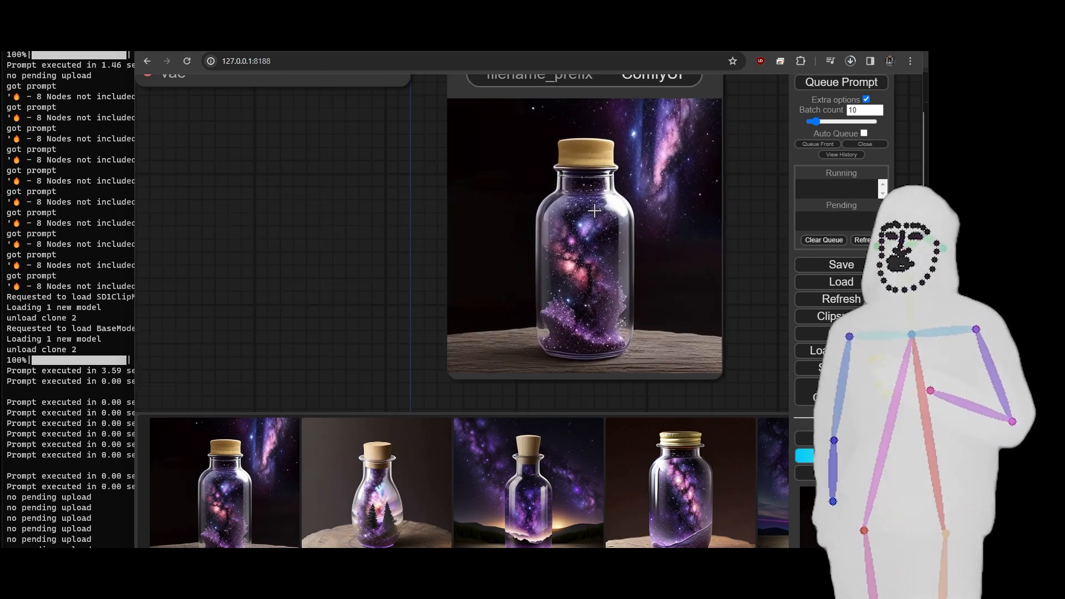
{"action": "scroll", "coordinate": [589, 291], "scroll_direction": "up", "scroll_amount": 4}
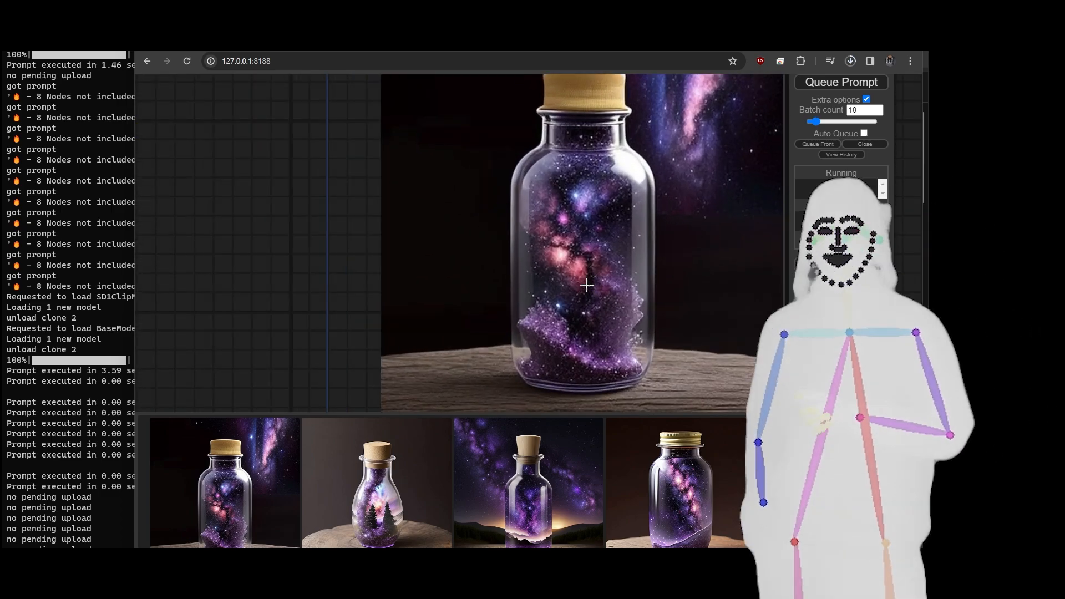
- Set the Load LoRA node's strength_model to 1.00
{"action": "scroll", "coordinate": [587, 285], "scroll_direction": "down", "scroll_amount": 8}
{"action": "scroll", "coordinate": [587, 285], "scroll_direction": "down", "scroll_amount": 6}
{"action": "left_click_drag", "start_coordinate": [407, 354], "coordinate": [760, 341]}
{"action": "left_click", "coordinate": [256, 209]}
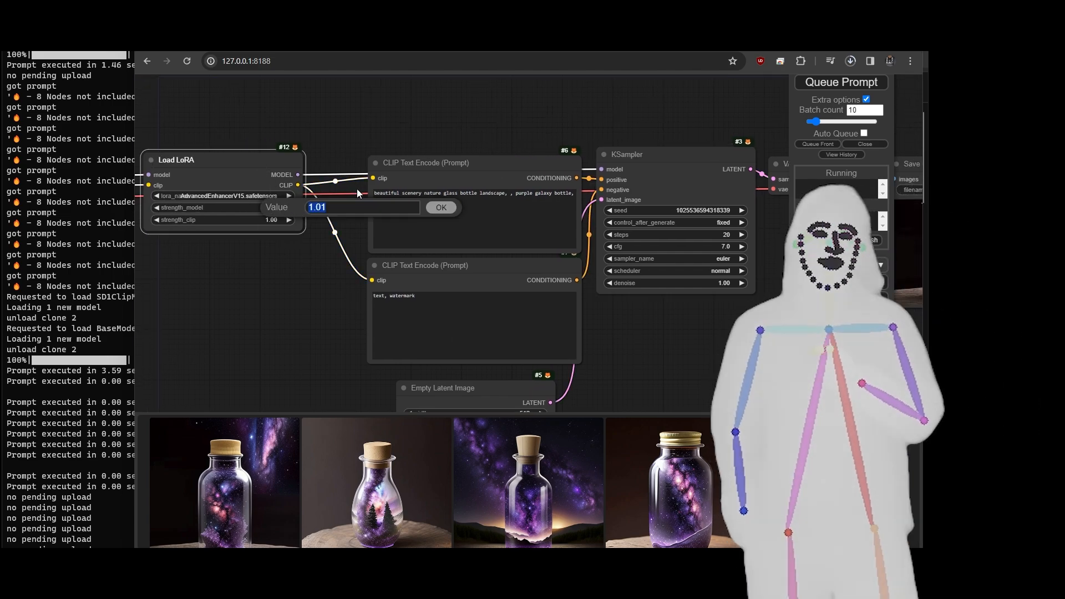
{"action": "left_click", "coordinate": [442, 209]}
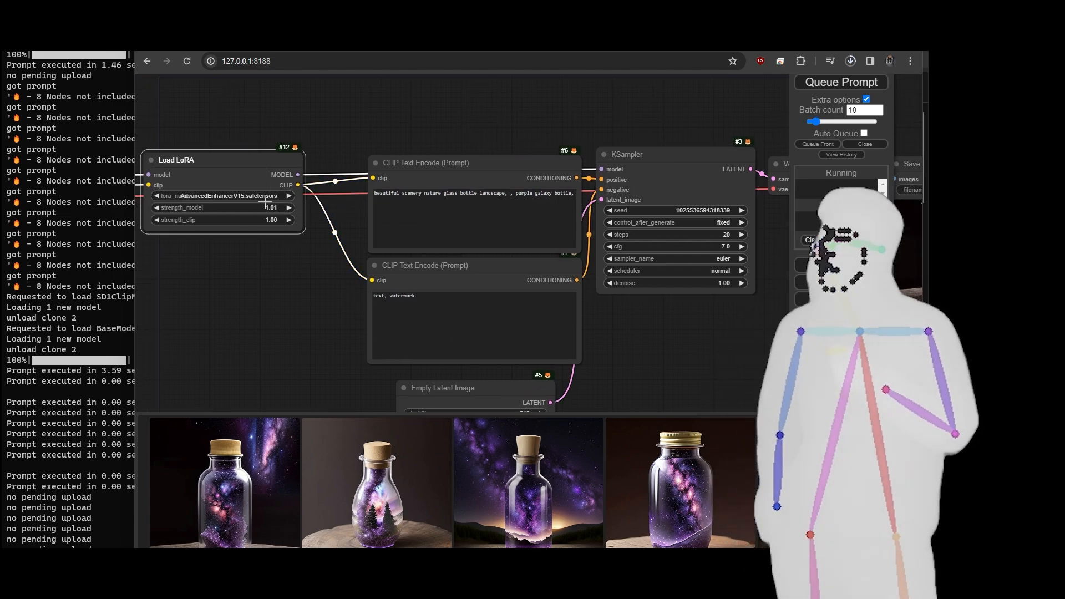
{"action": "left_click", "coordinate": [156, 208]}
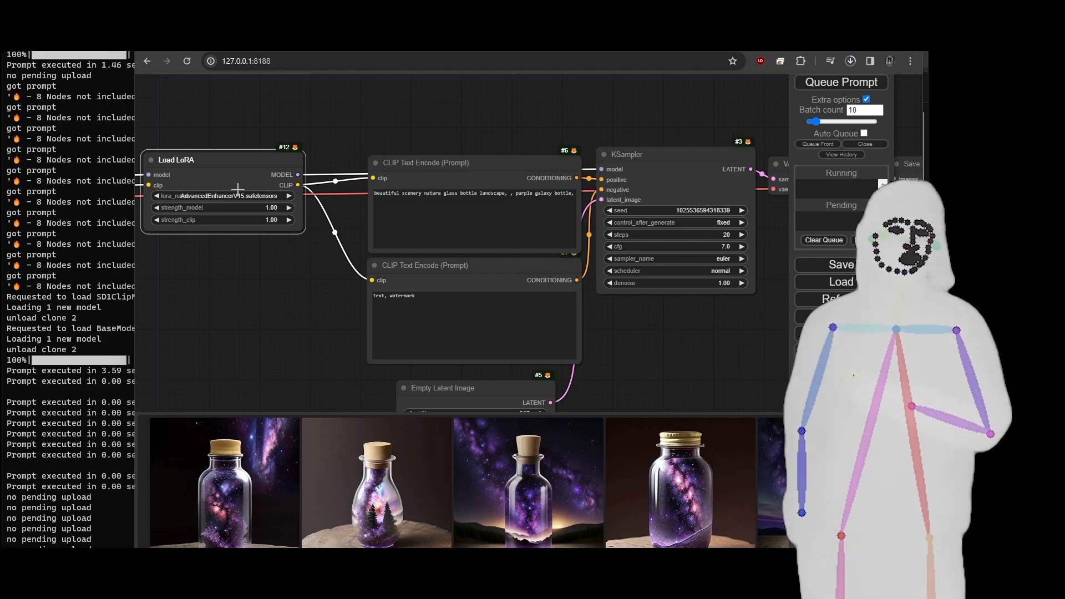
- Bypass the Load LoRA node and queue the workflow
{"action": "key", "text": "ctrl+b"}
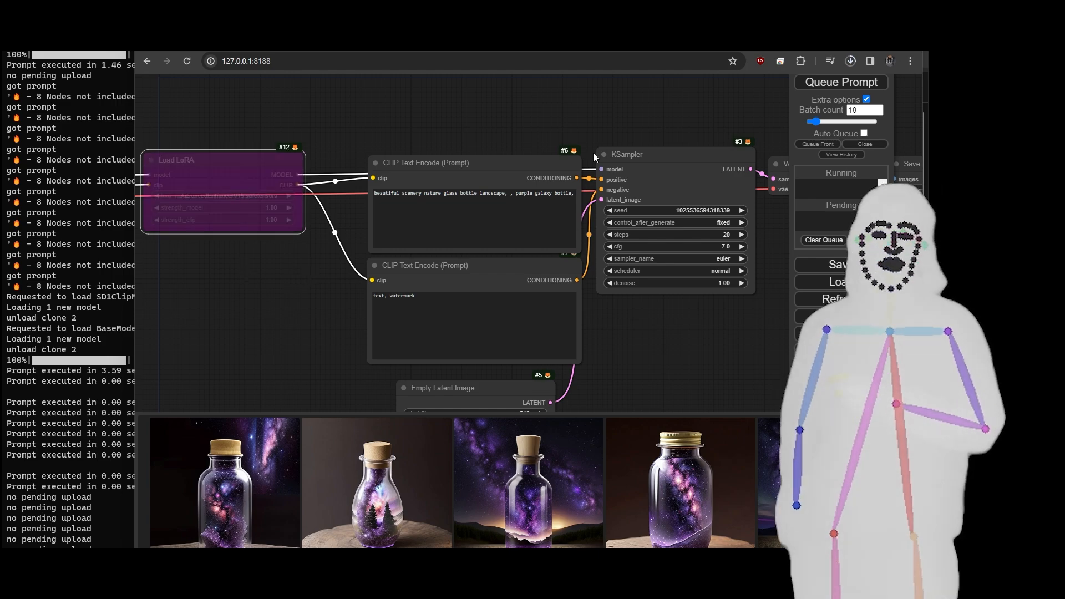
{"action": "left_click_drag", "start_coordinate": [732, 334], "coordinate": [489, 285]}
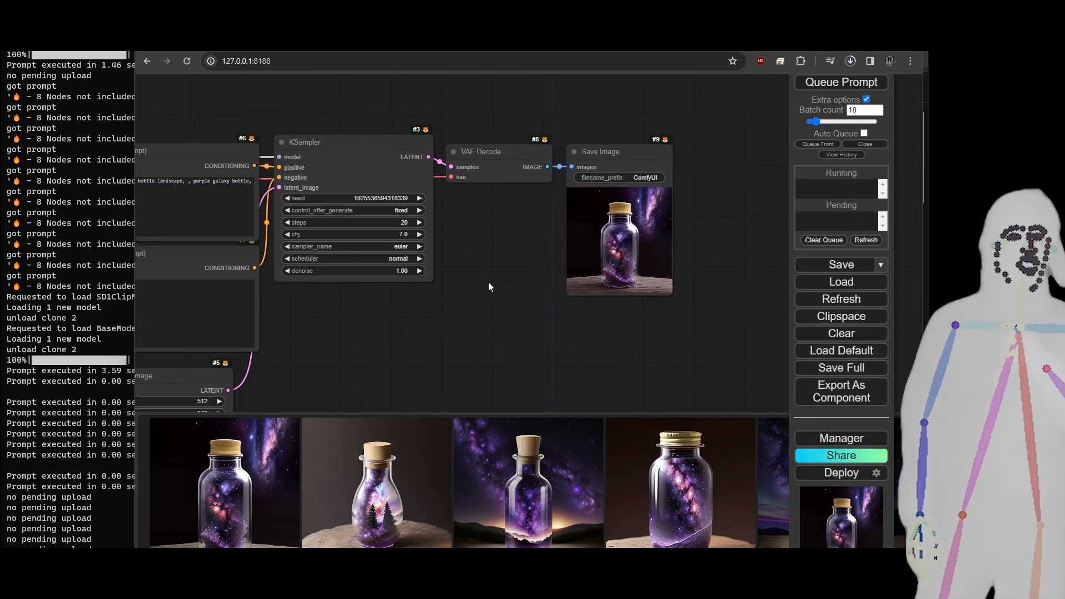
{"action": "left_click", "coordinate": [841, 82]}
{"action": "scroll", "coordinate": [841, 88], "scroll_direction": "down", "scroll_amount": 1}
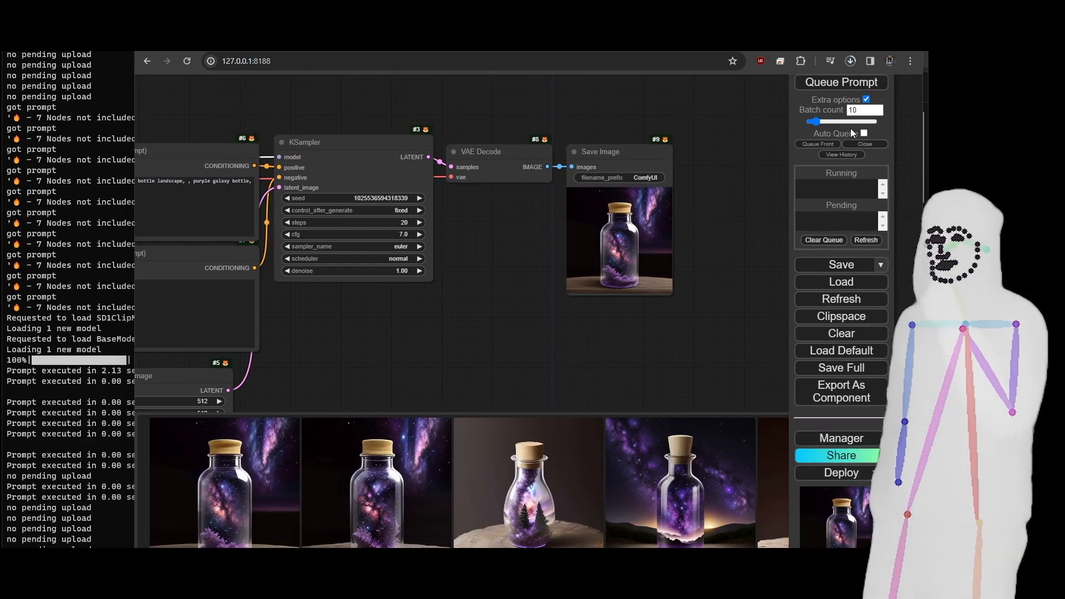
- Set the batch count to 1, queue the workflow again and examine the Save Image result
{"action": "left_click", "coordinate": [858, 111]}
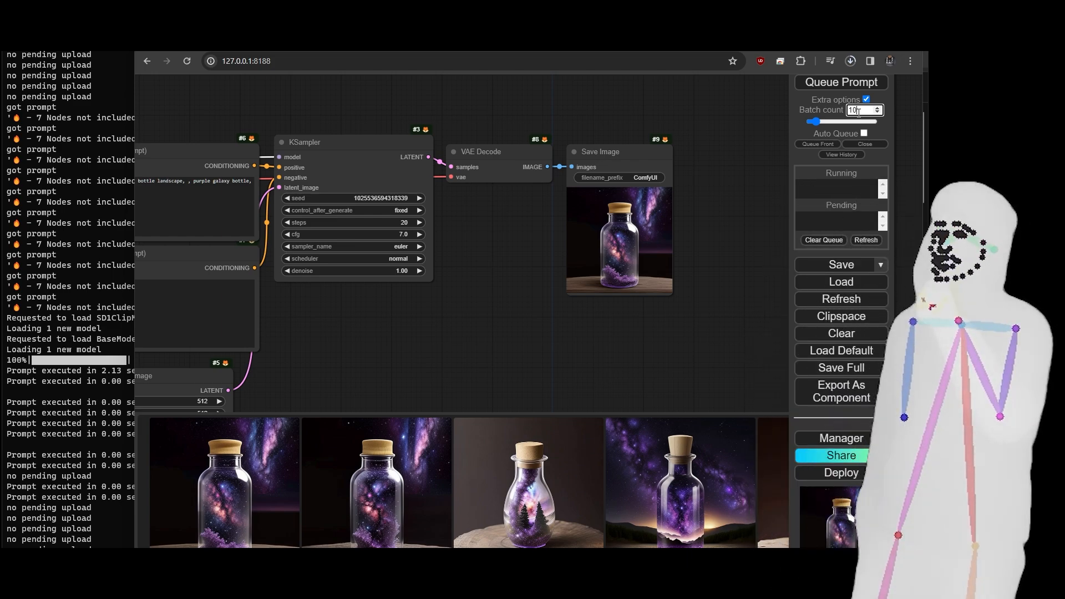
{"action": "key", "text": "BackSpace"}
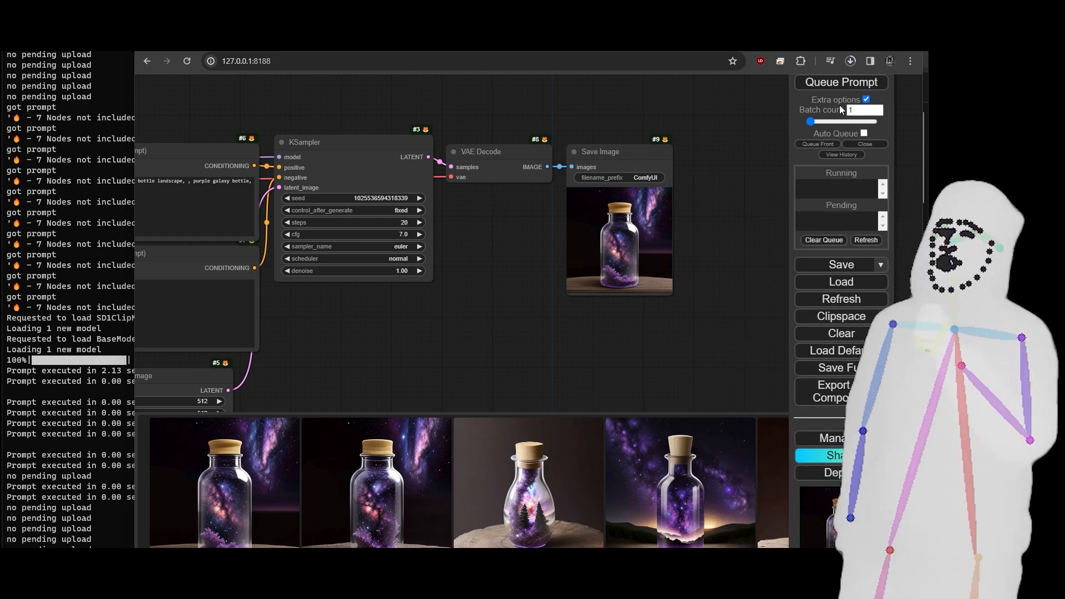
{"action": "left_click", "coordinate": [841, 82]}
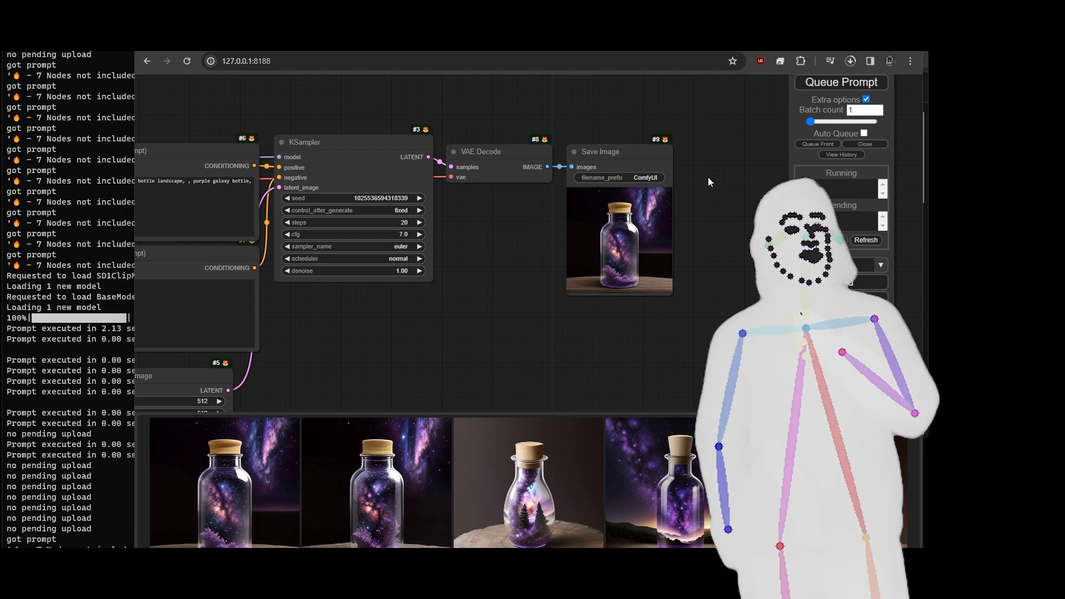
{"action": "scroll", "coordinate": [690, 282], "scroll_direction": "up", "scroll_amount": 5}
{"action": "scroll", "coordinate": [689, 282], "scroll_direction": "down", "scroll_amount": 2}
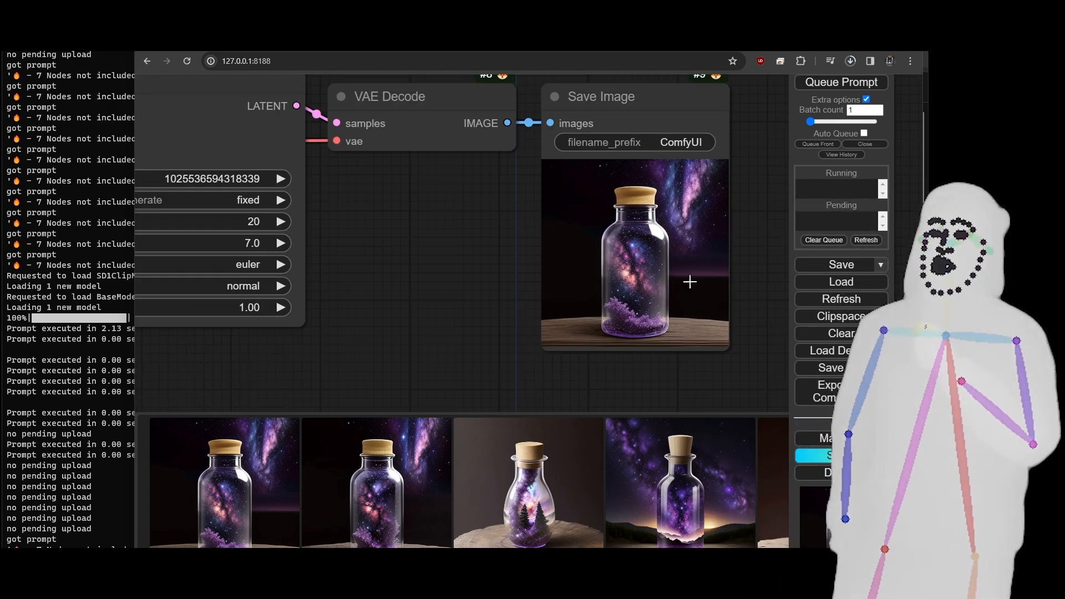
- Remove the bypass from the Load LoRA node and queue the workflow with the LoRA active
{"action": "scroll", "coordinate": [689, 282], "scroll_direction": "down", "scroll_amount": 5}
{"action": "left_click_drag", "start_coordinate": [227, 286], "coordinate": [344, 291]}
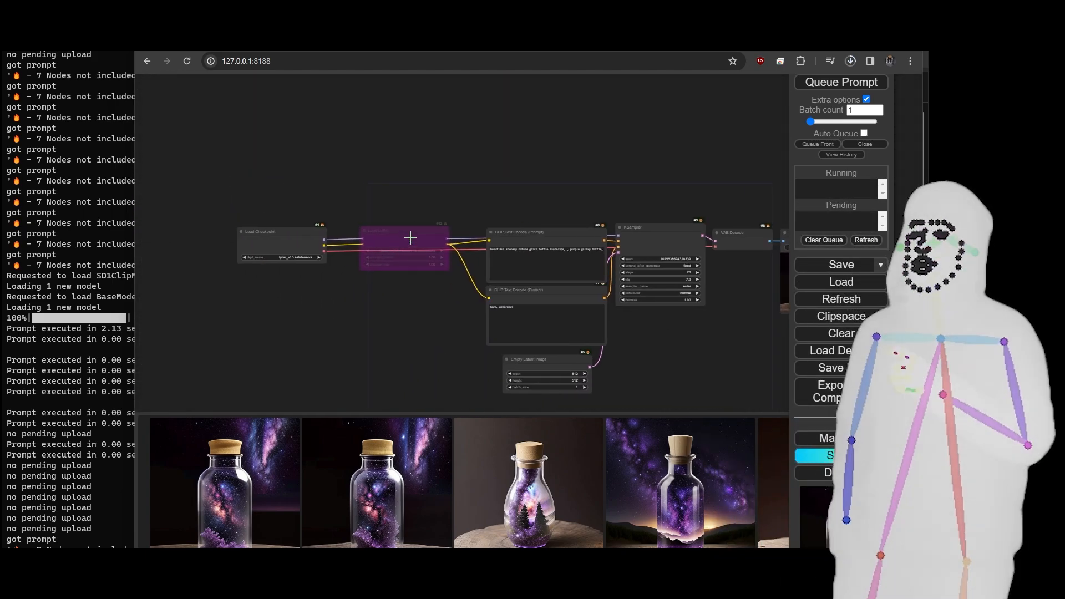
{"action": "key", "text": "ctrl+b"}
{"action": "left_click_drag", "start_coordinate": [630, 207], "coordinate": [381, 203]}
{"action": "scroll", "coordinate": [560, 274], "scroll_direction": "up", "scroll_amount": 12}
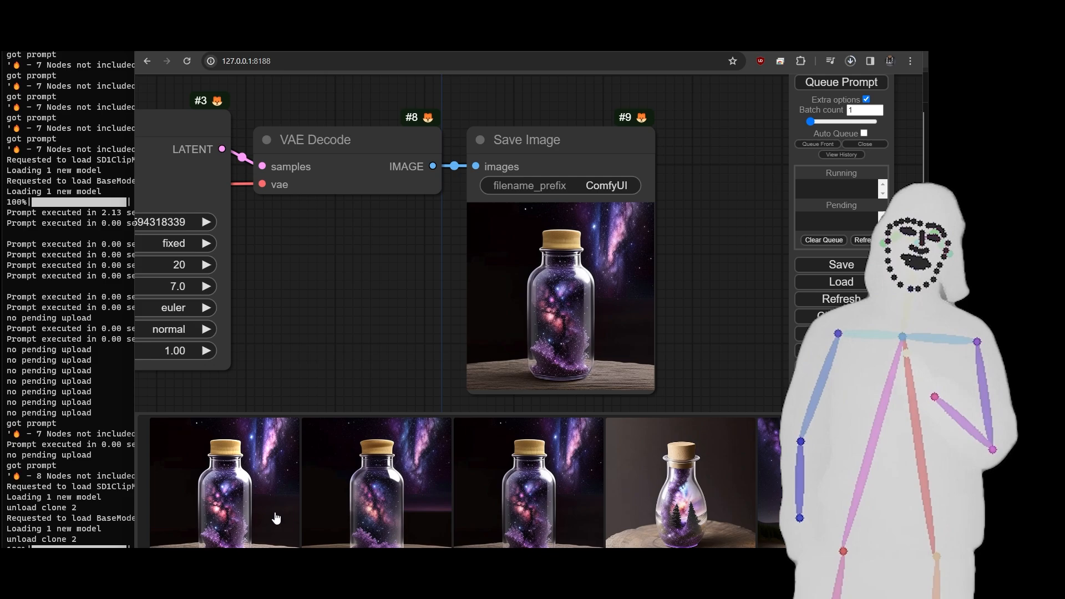
- Compare enlarged versions of the newest bottle images generated with and without the LoRA, and close the viewer
{"action": "left_click", "coordinate": [238, 508]}
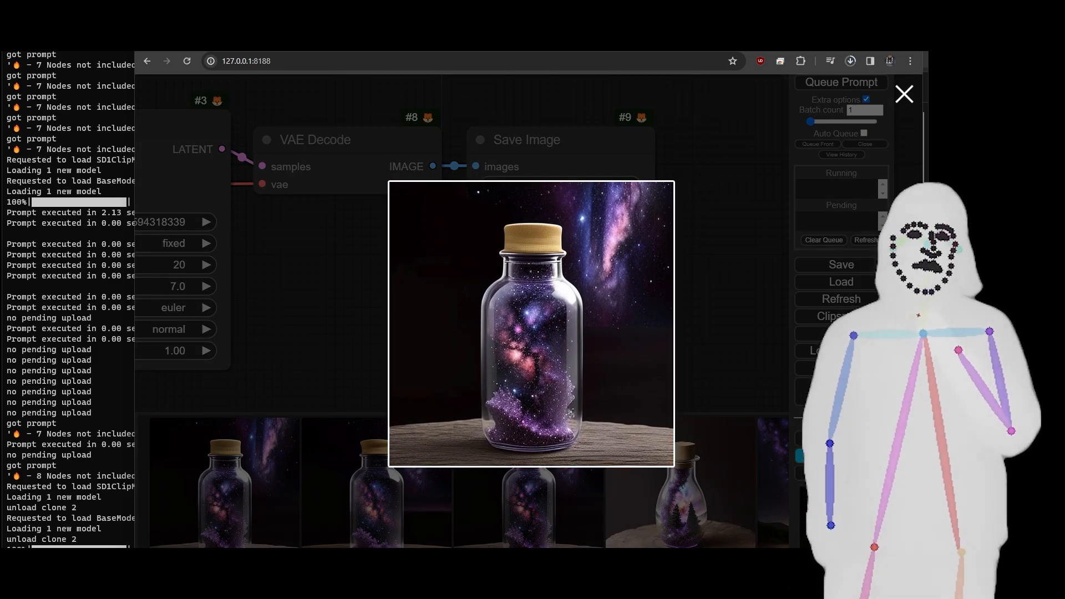
{"action": "left_click", "coordinate": [903, 327]}
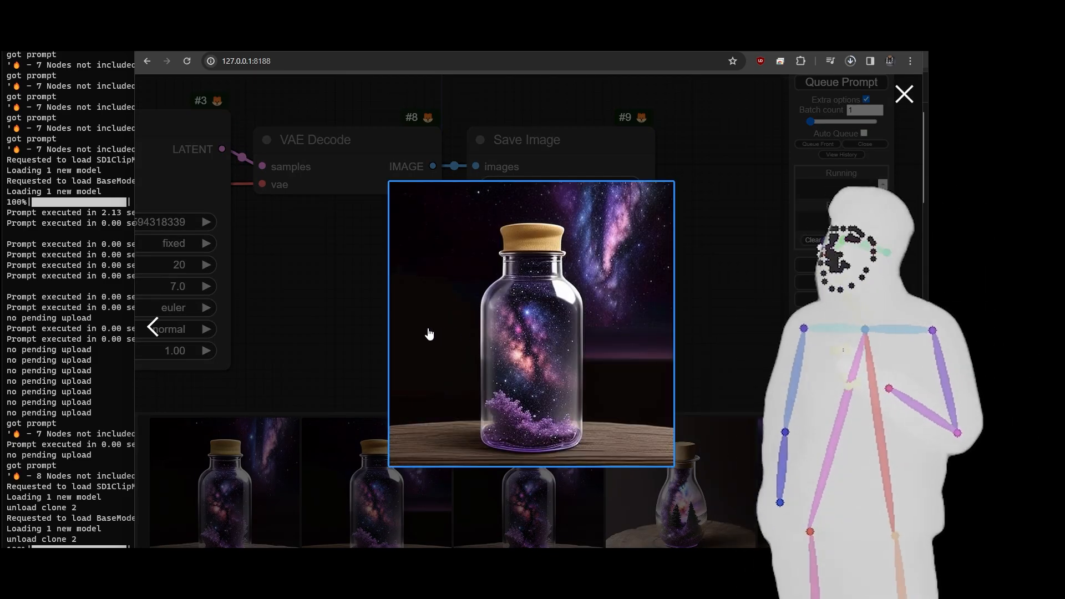
{"action": "left_click", "coordinate": [149, 329]}
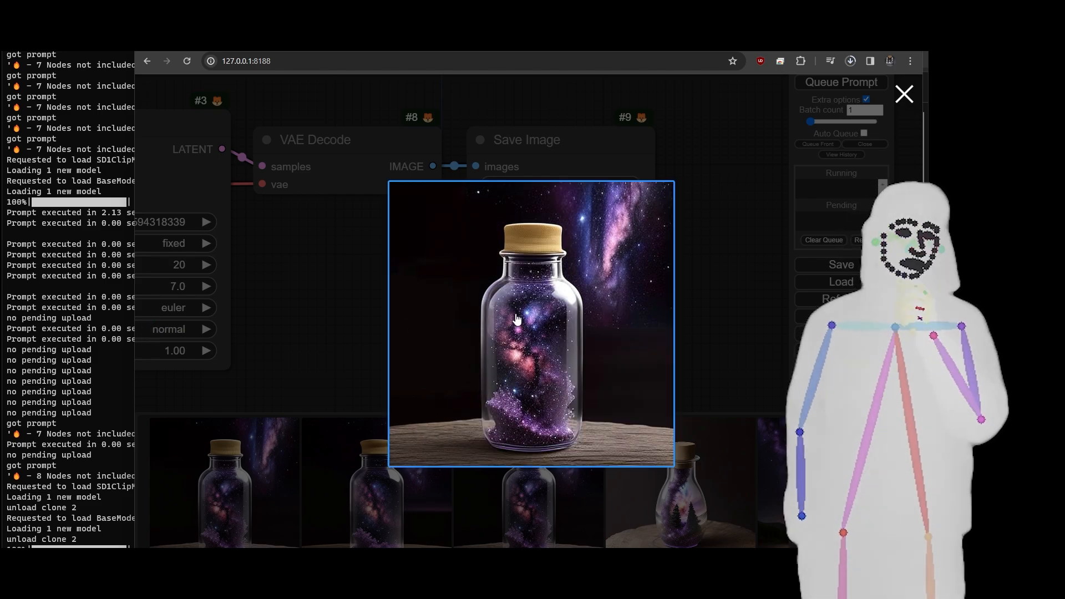
{"action": "left_click", "coordinate": [903, 327]}
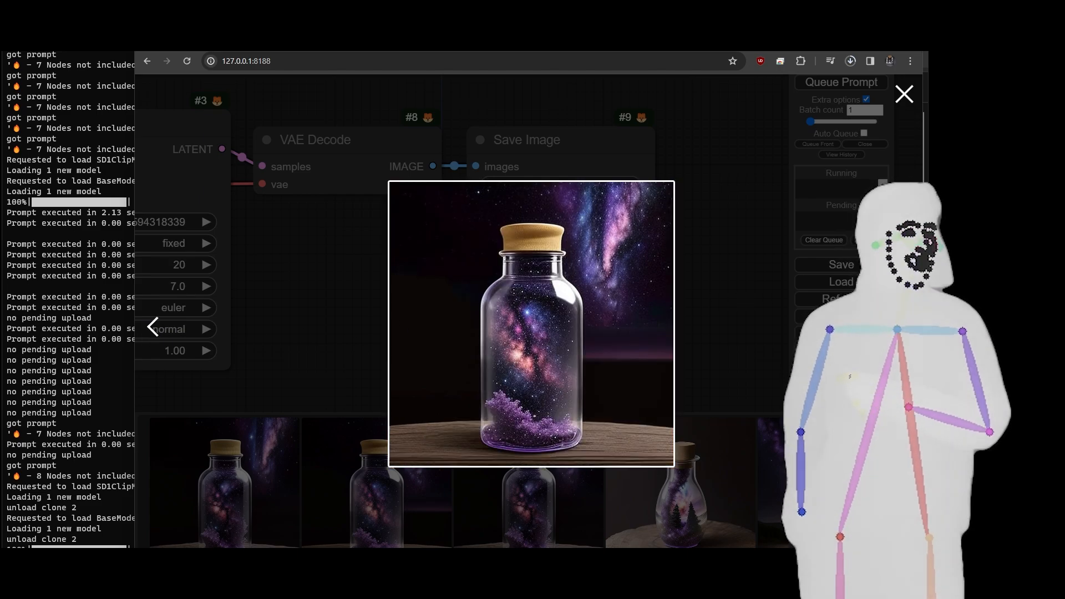
{"action": "left_click", "coordinate": [902, 95]}
- Filter the Load LoRA node's models by "zenkai" and select lycoris\djzJohnsonDesuZenkaiV15-lyco.safetensors
{"action": "scroll", "coordinate": [679, 338], "scroll_direction": "down", "scroll_amount": 5}
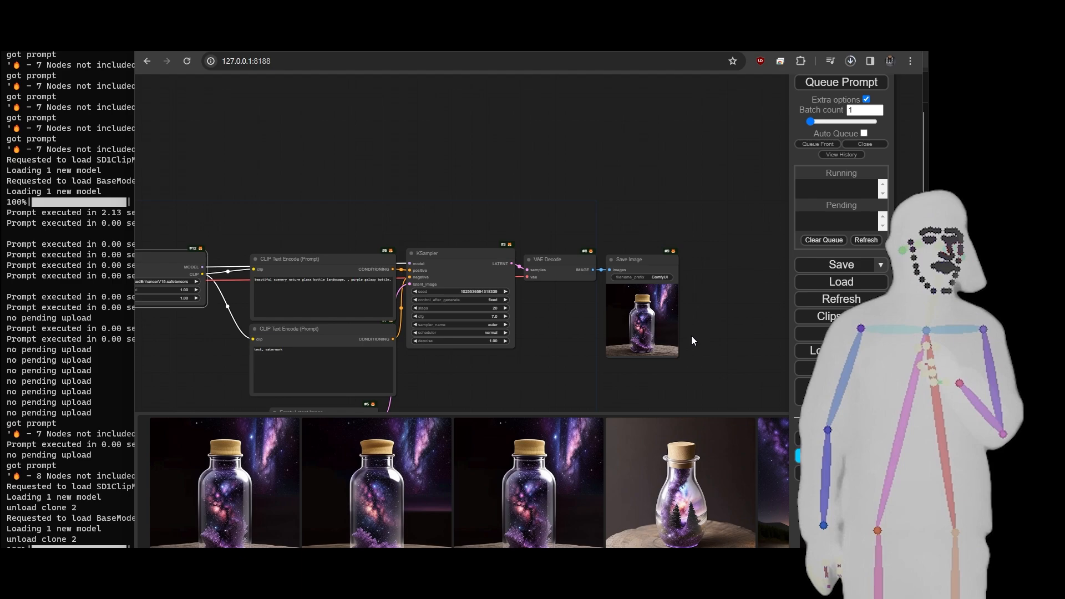
{"action": "scroll", "coordinate": [327, 323], "scroll_direction": "up", "scroll_amount": 5}
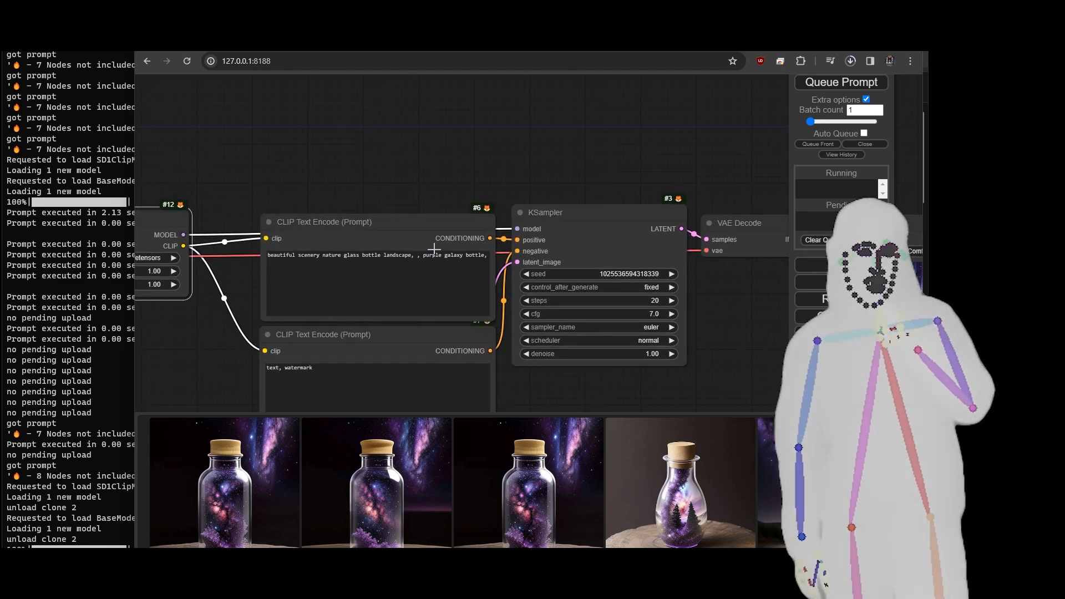
{"action": "scroll", "coordinate": [460, 145], "scroll_direction": "down", "scroll_amount": 5}
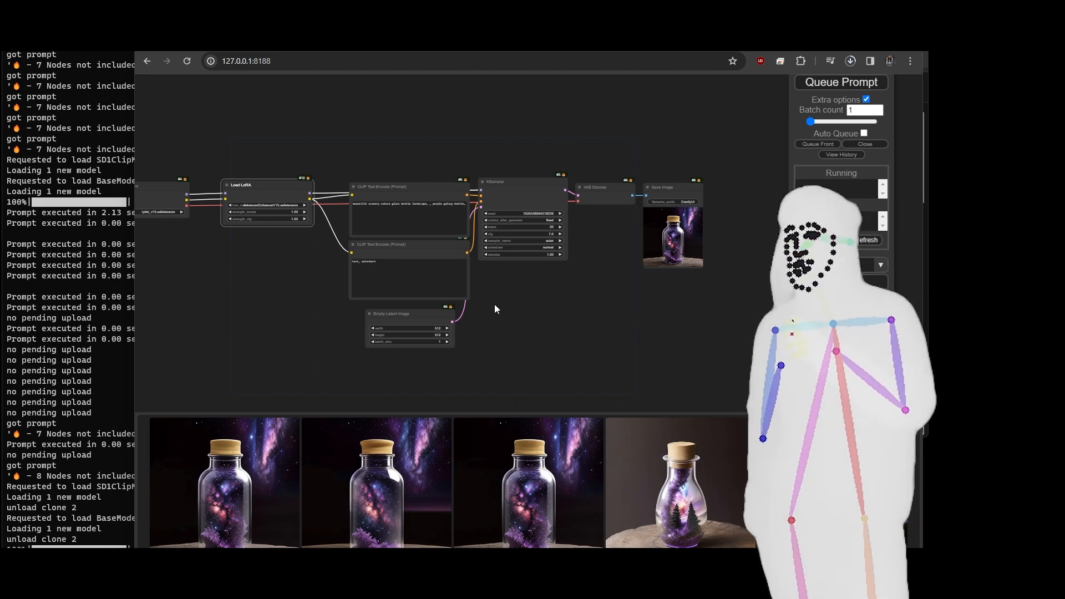
{"action": "left_click_drag", "start_coordinate": [557, 306], "coordinate": [560, 306]}
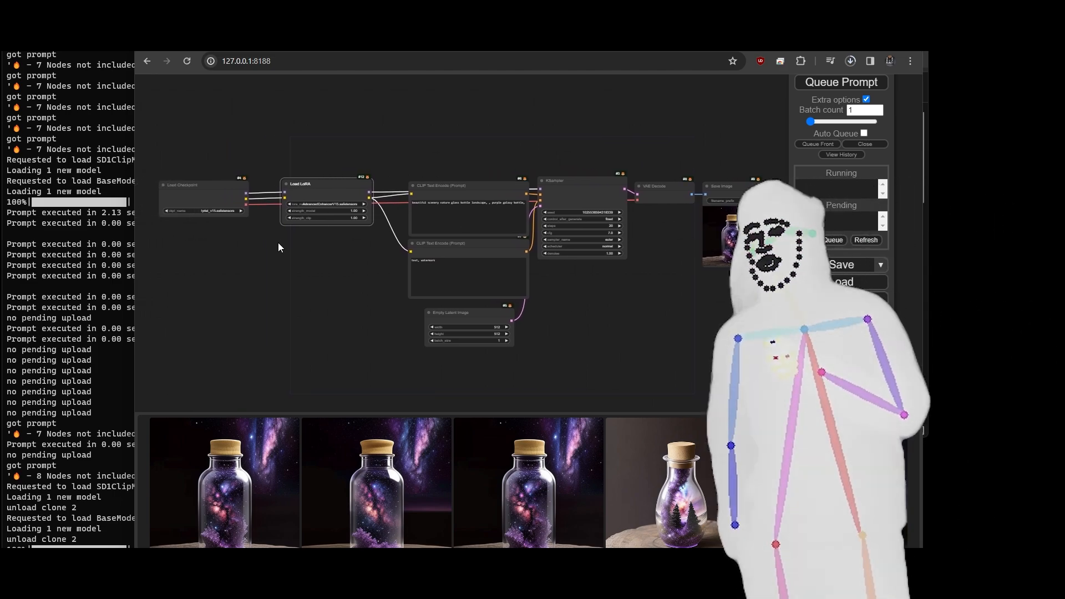
{"action": "left_click", "coordinate": [330, 205]}
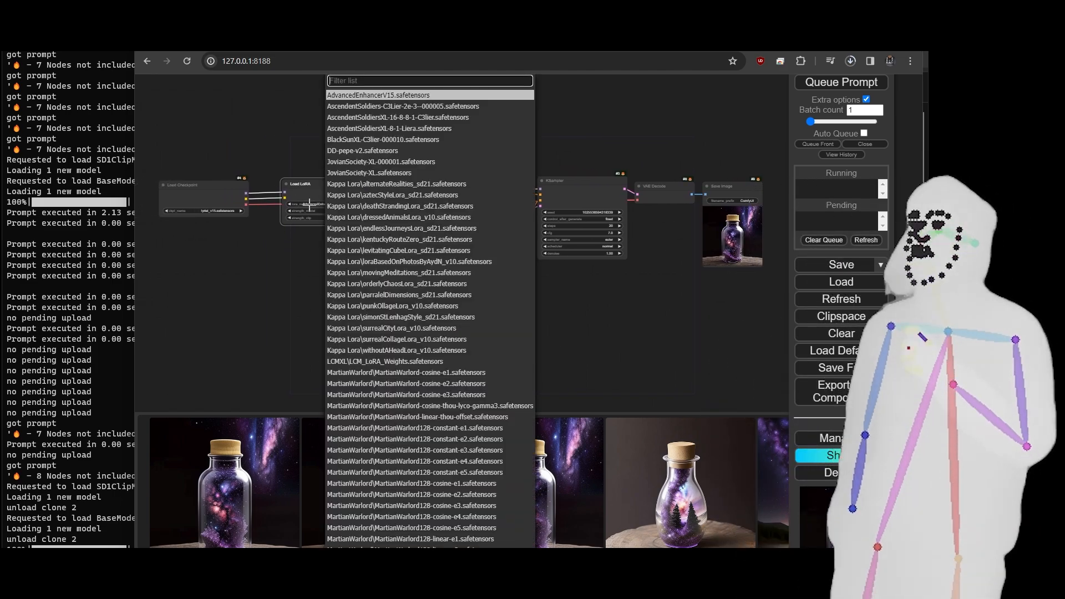
{"action": "left_click", "coordinate": [309, 205]}
{"action": "left_click", "coordinate": [319, 205]}
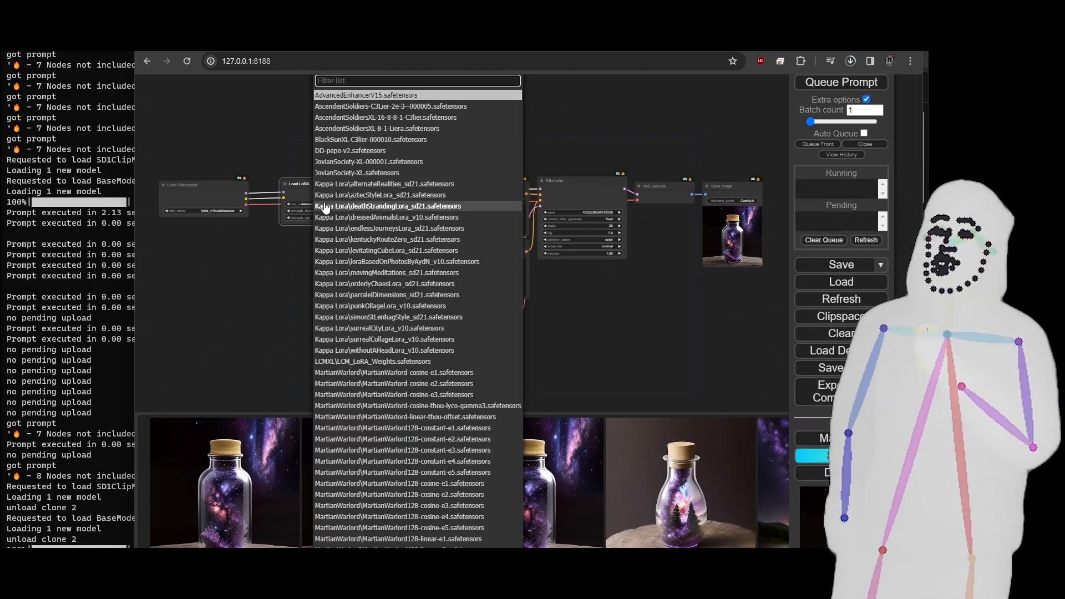
{"action": "type", "text": "zenkai"}
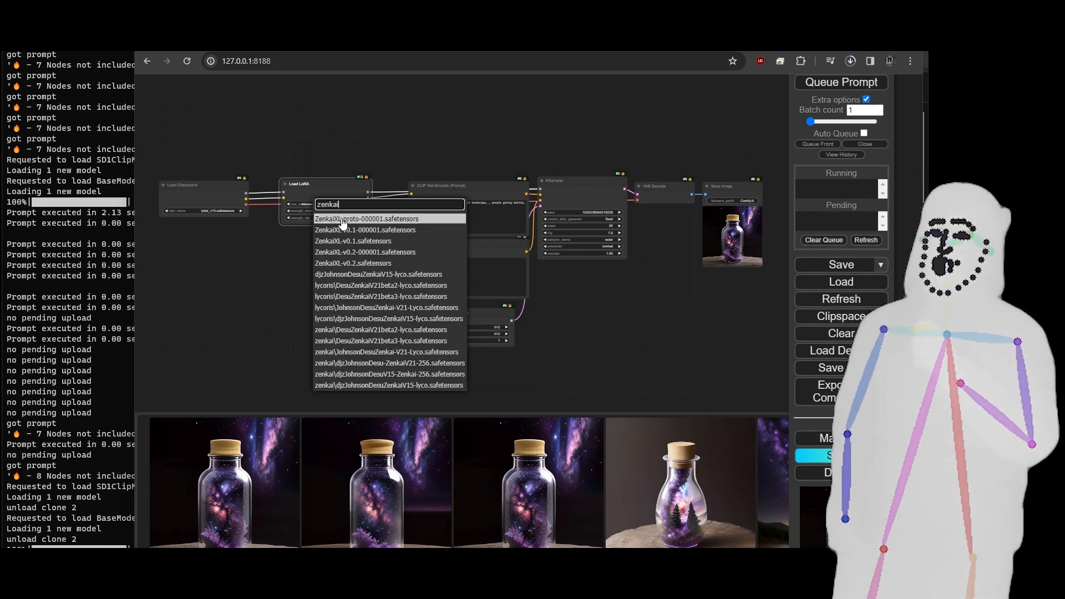
{"action": "left_click", "coordinate": [362, 275]}
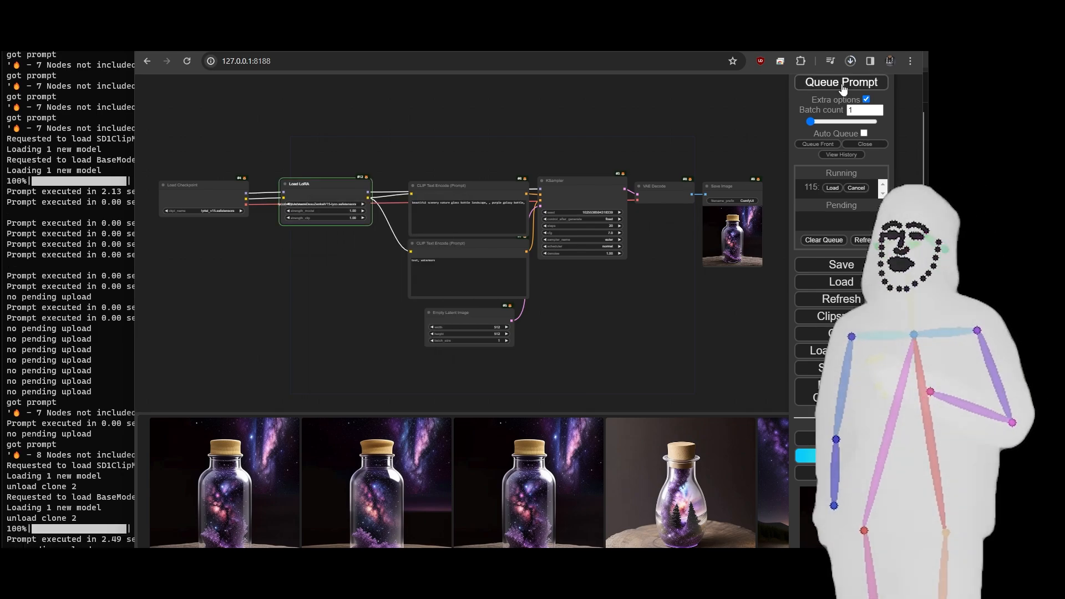
- Queue the workflow with the Zenkai LoRA and examine the new bottle image in the Save Image node
{"action": "left_click", "coordinate": [841, 84]}
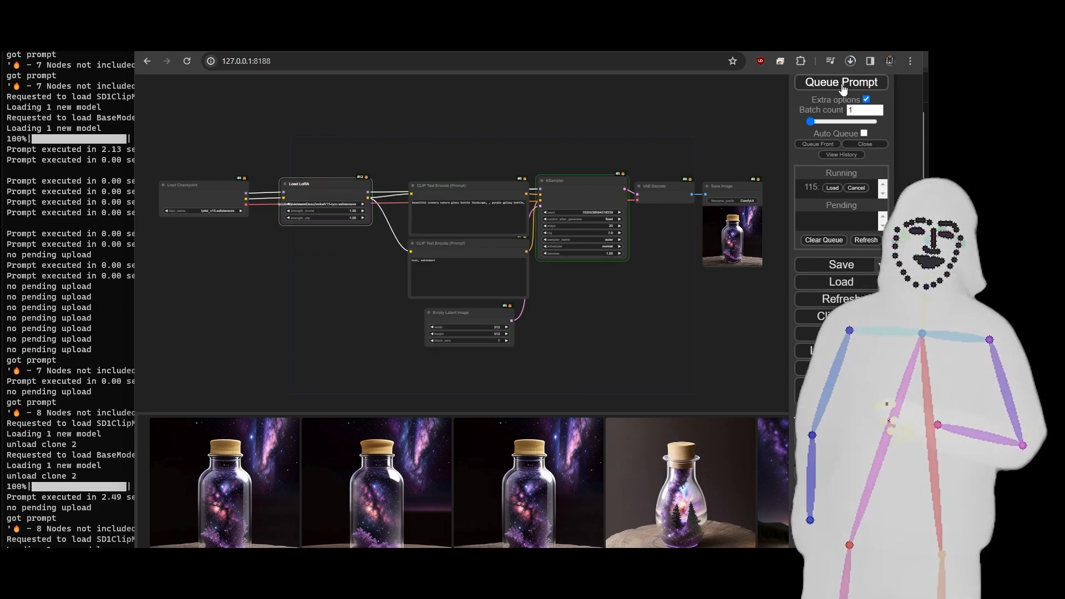
{"action": "scroll", "coordinate": [779, 238], "scroll_direction": "up", "scroll_amount": 8}
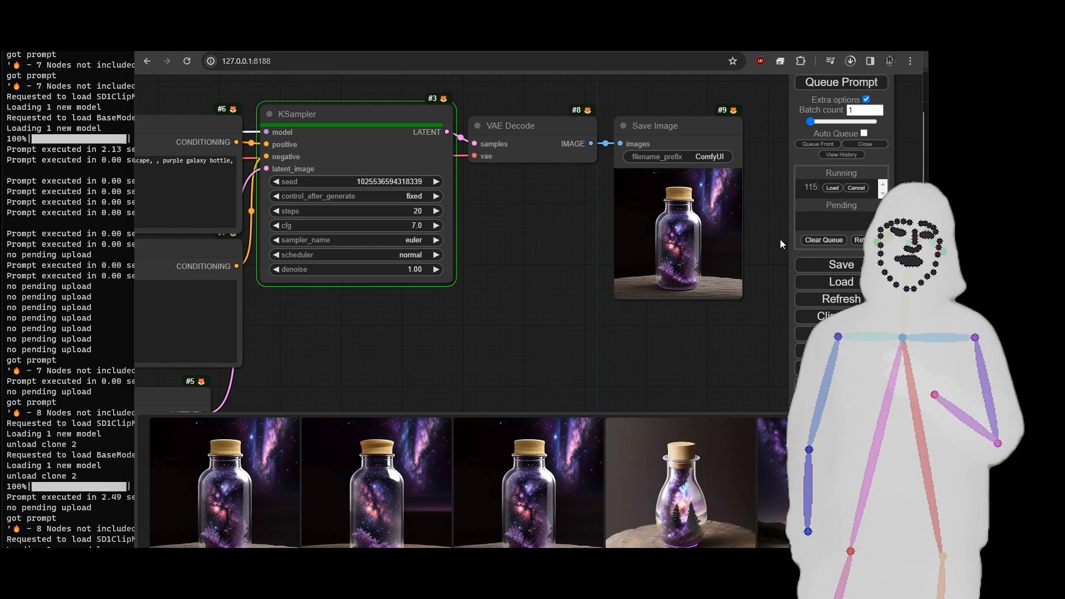
{"action": "scroll", "coordinate": [779, 238], "scroll_direction": "up", "scroll_amount": 3}
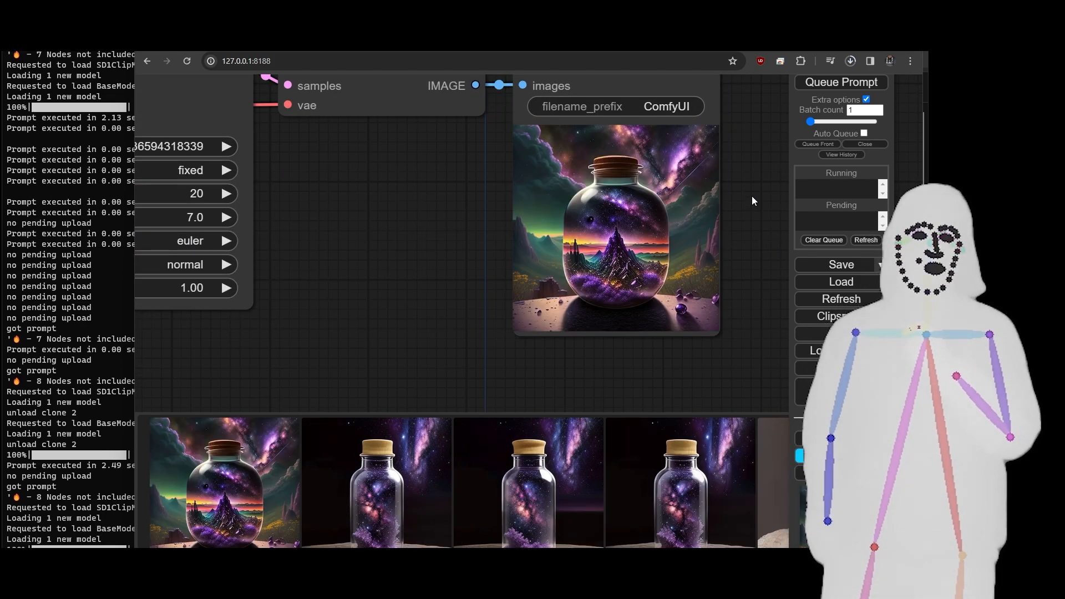
{"action": "scroll", "coordinate": [750, 142], "scroll_direction": "up", "scroll_amount": 2}
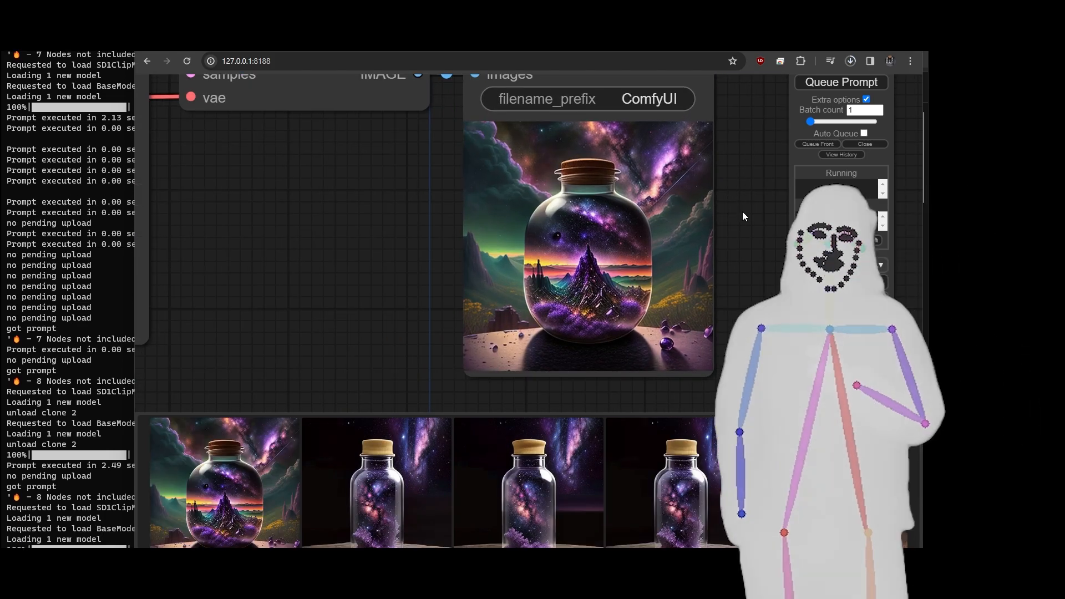
{"action": "left_click_drag", "start_coordinate": [743, 216], "coordinate": [561, 220]}
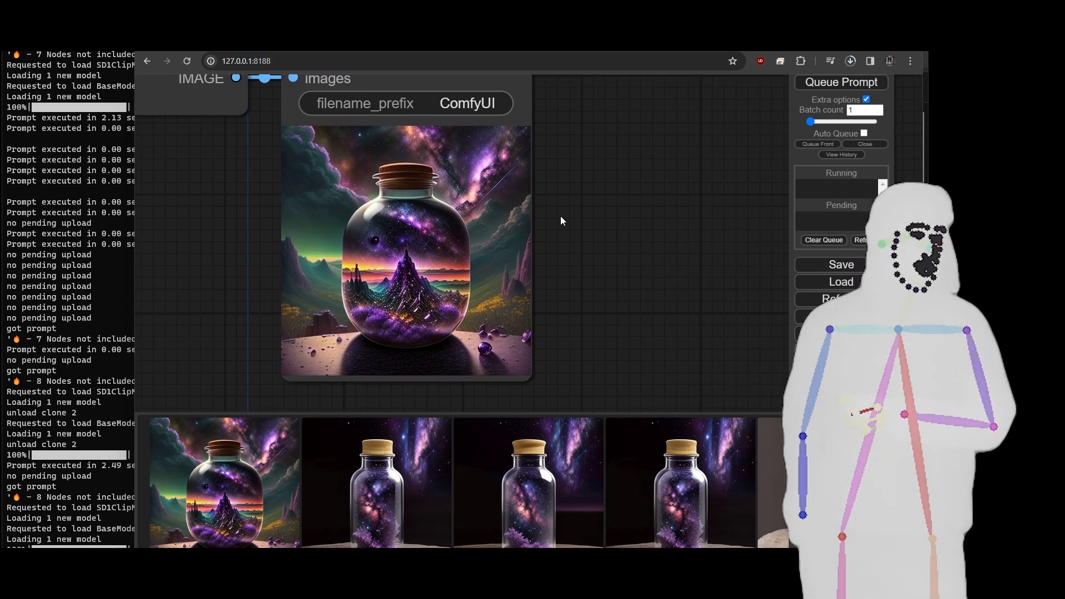
- Add a CLIP Set Last Layer node at -2 below Load LoRA, wired between its CLIP output and both CLIP Text Encode nodes
{"action": "scroll", "coordinate": [666, 259], "scroll_direction": "down", "scroll_amount": 15}
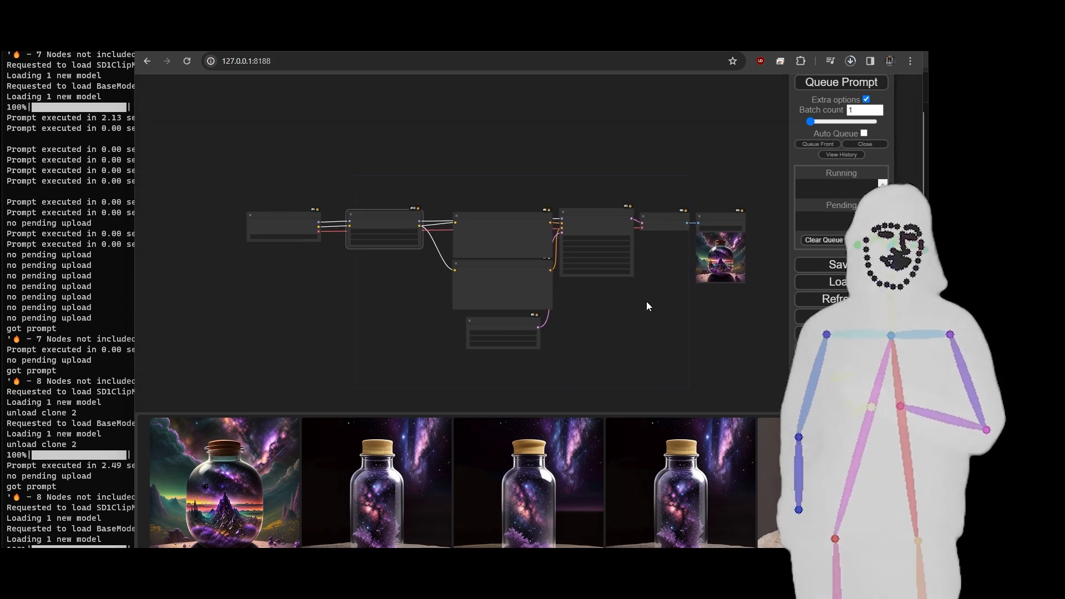
{"action": "scroll", "coordinate": [647, 304], "scroll_direction": "up", "scroll_amount": 4}
{"action": "scroll", "coordinate": [647, 302], "scroll_direction": "down", "scroll_amount": 1}
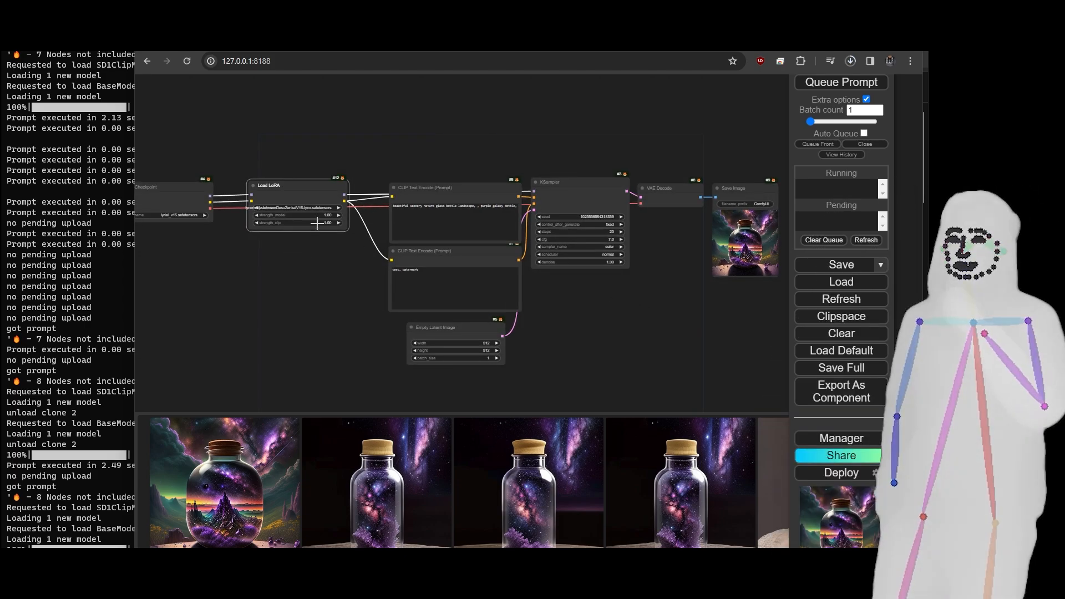
{"action": "scroll", "coordinate": [298, 331], "scroll_direction": "up", "scroll_amount": 3}
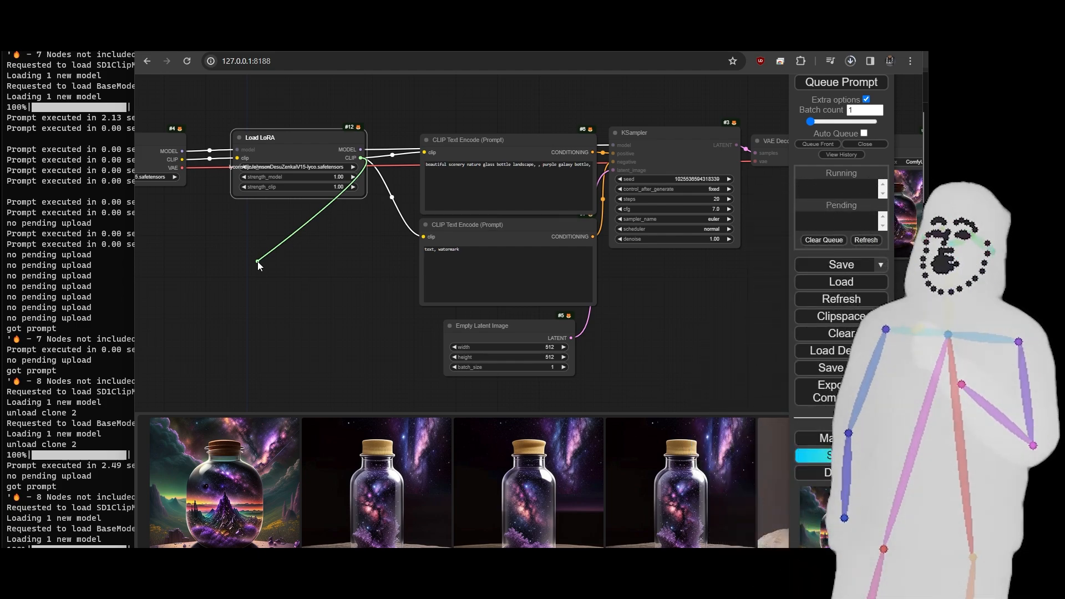
{"action": "left_click_drag", "start_coordinate": [257, 262], "coordinate": [257, 261]}
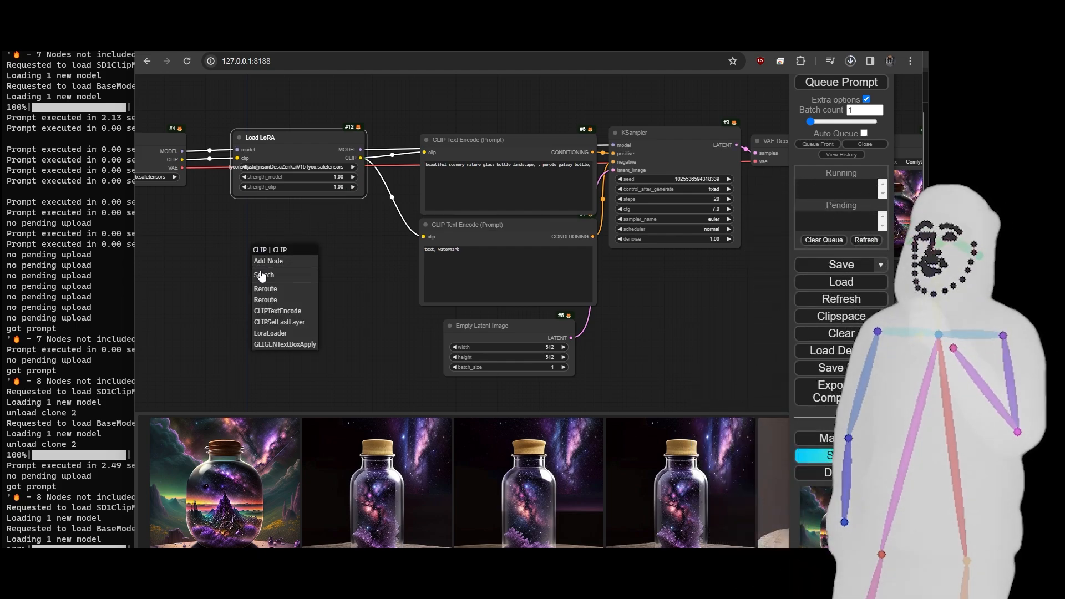
{"action": "left_click", "coordinate": [263, 275]}
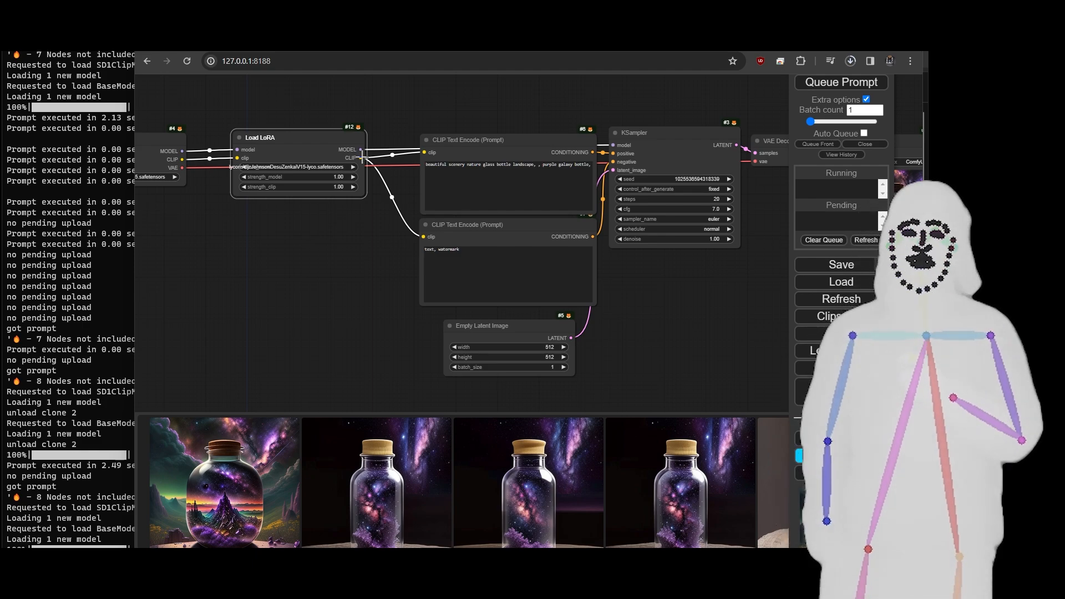
{"action": "left_click_drag", "start_coordinate": [361, 158], "coordinate": [284, 248]}
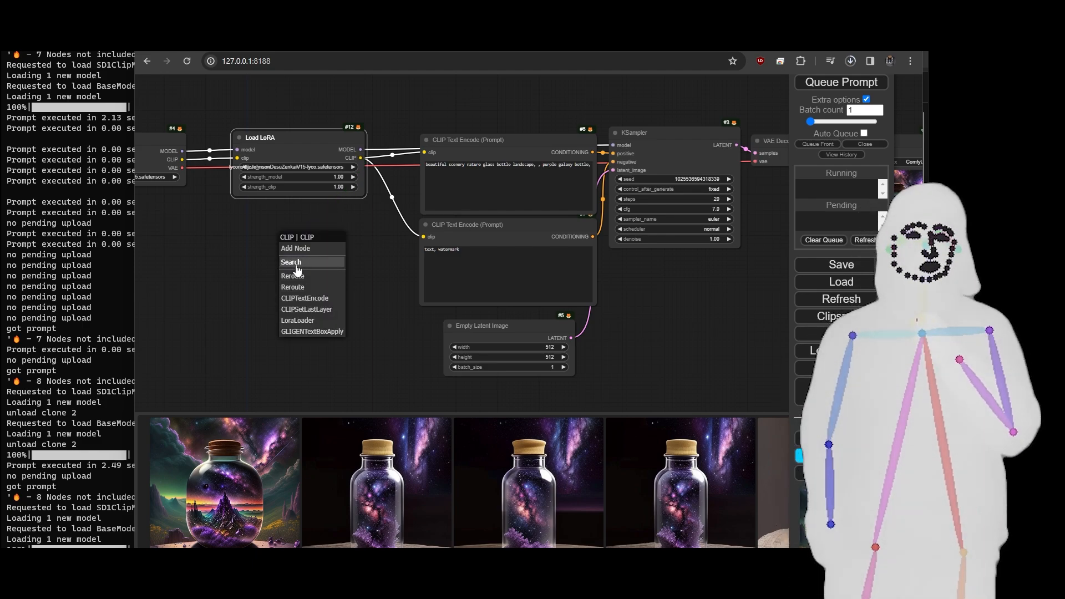
{"action": "left_click", "coordinate": [295, 266]}
{"action": "left_click", "coordinate": [300, 291]}
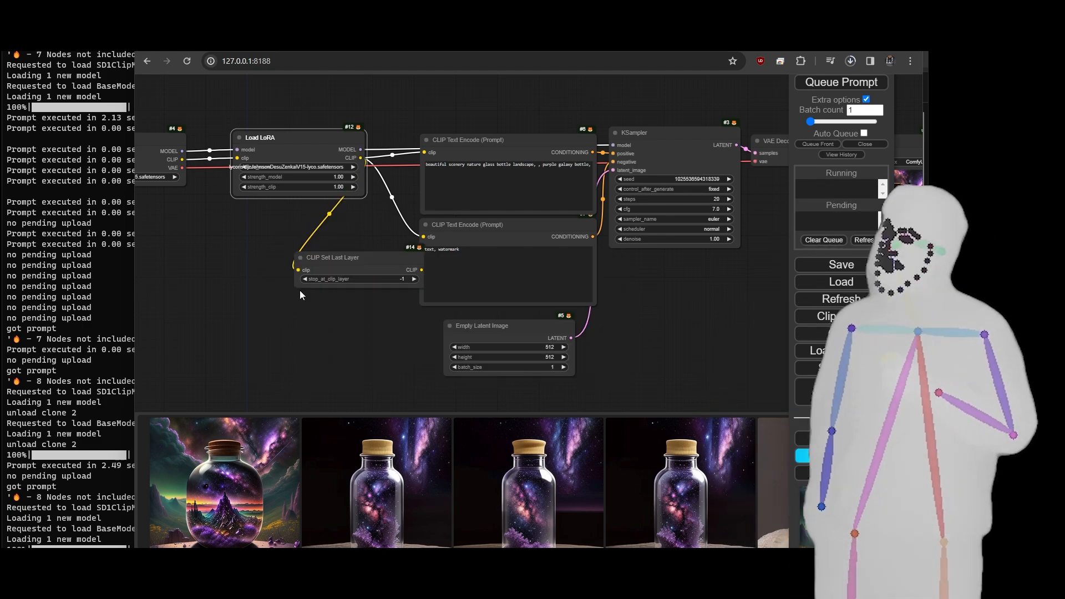
{"action": "left_click_drag", "start_coordinate": [358, 250], "coordinate": [293, 213]}
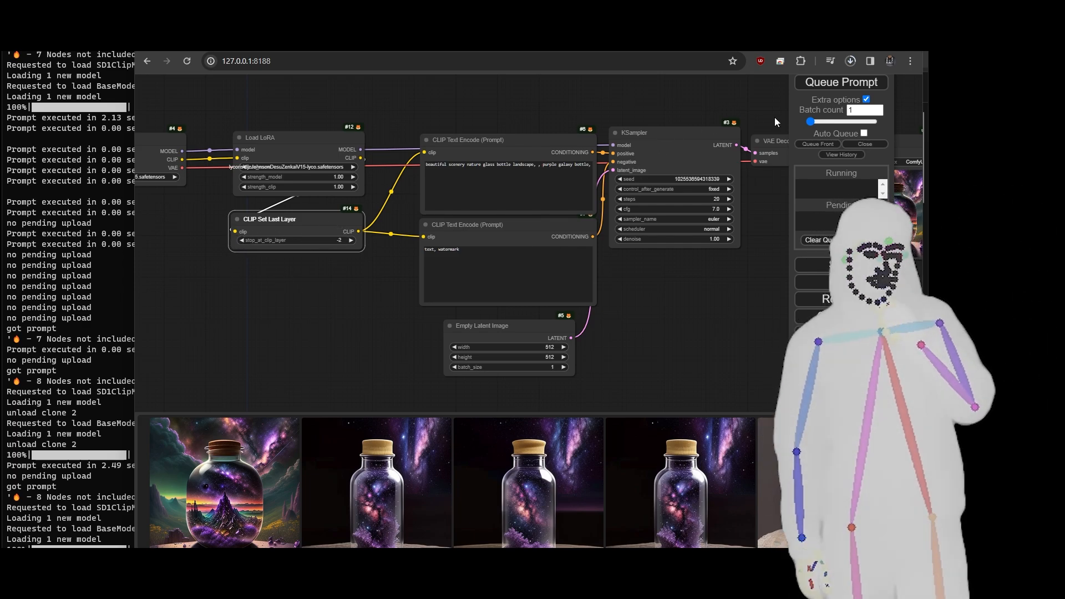
- Queue the workflow with the CLIP Set Last Layer node in place and examine the new bottle image in the Save Image node
{"action": "left_click", "coordinate": [834, 87]}
{"action": "left_click_drag", "start_coordinate": [736, 277], "coordinate": [390, 286]}
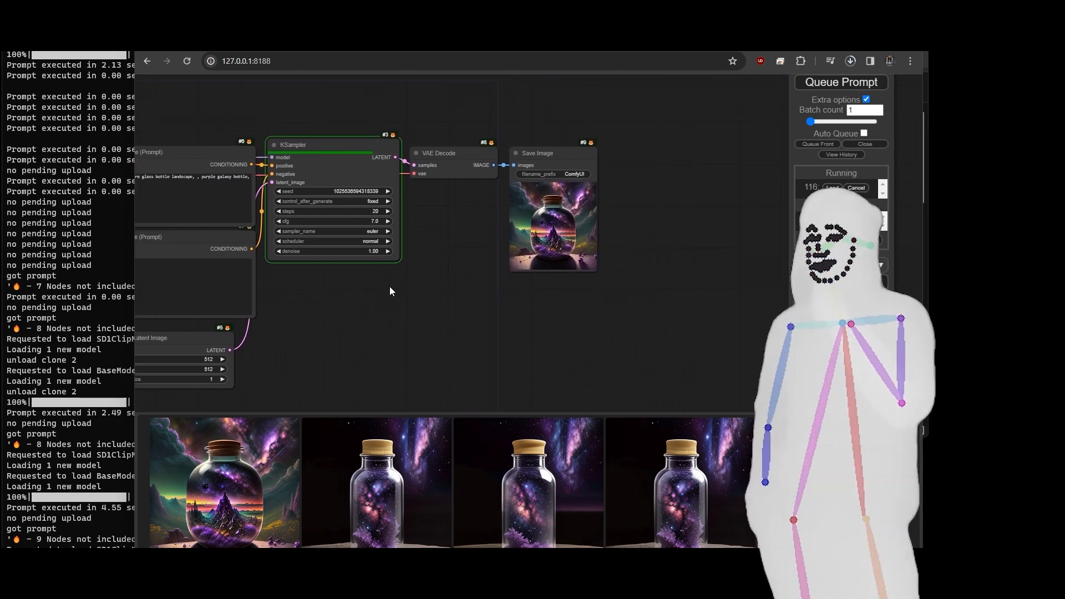
{"action": "scroll", "coordinate": [543, 226], "scroll_direction": "up", "scroll_amount": 2}
{"action": "scroll", "coordinate": [546, 227], "scroll_direction": "up", "scroll_amount": 5}
{"action": "scroll", "coordinate": [695, 173], "scroll_direction": "up", "scroll_amount": 3}
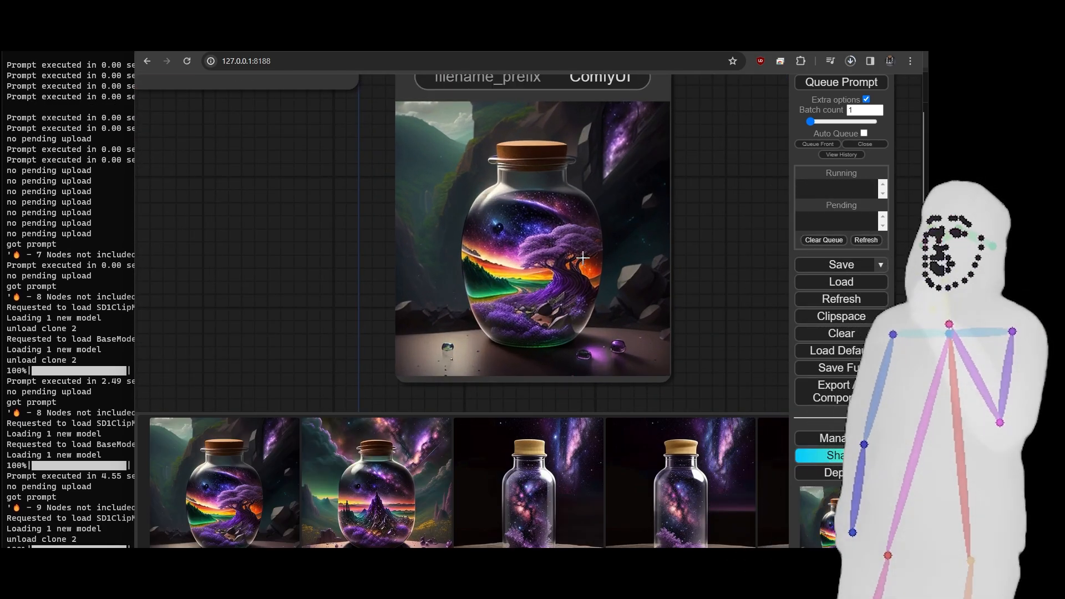
- Switch the Load Checkpoint node's model to JDZenkai-Beta1.safetensors
{"action": "scroll", "coordinate": [631, 213], "scroll_direction": "down", "scroll_amount": 5}
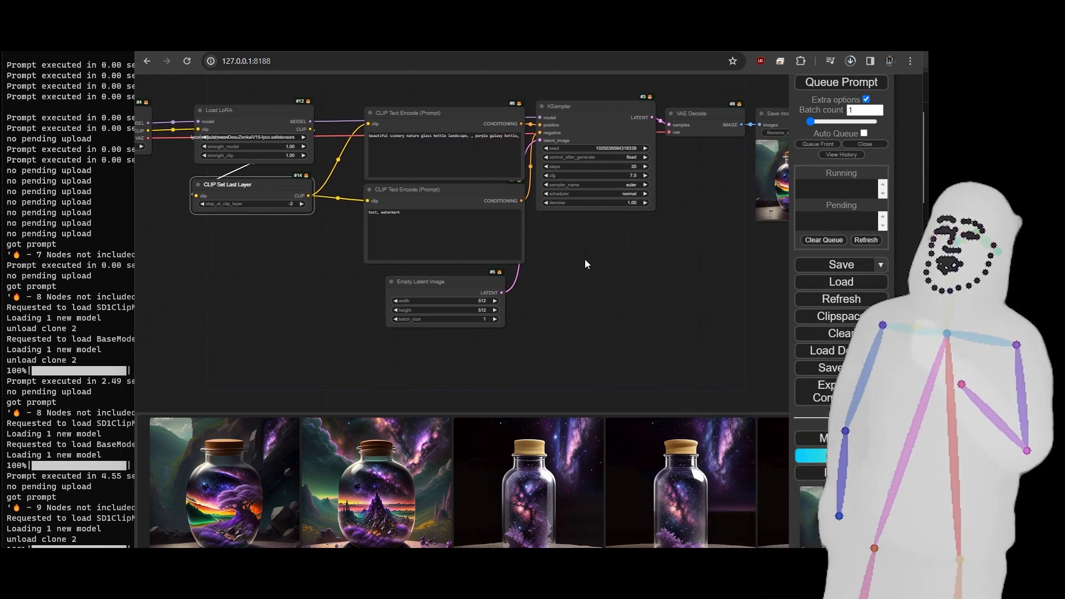
{"action": "scroll", "coordinate": [585, 259], "scroll_direction": "down", "scroll_amount": 8}
{"action": "scroll", "coordinate": [600, 259], "scroll_direction": "up", "scroll_amount": 7}
{"action": "left_click_drag", "start_coordinate": [578, 277], "coordinate": [686, 286]}
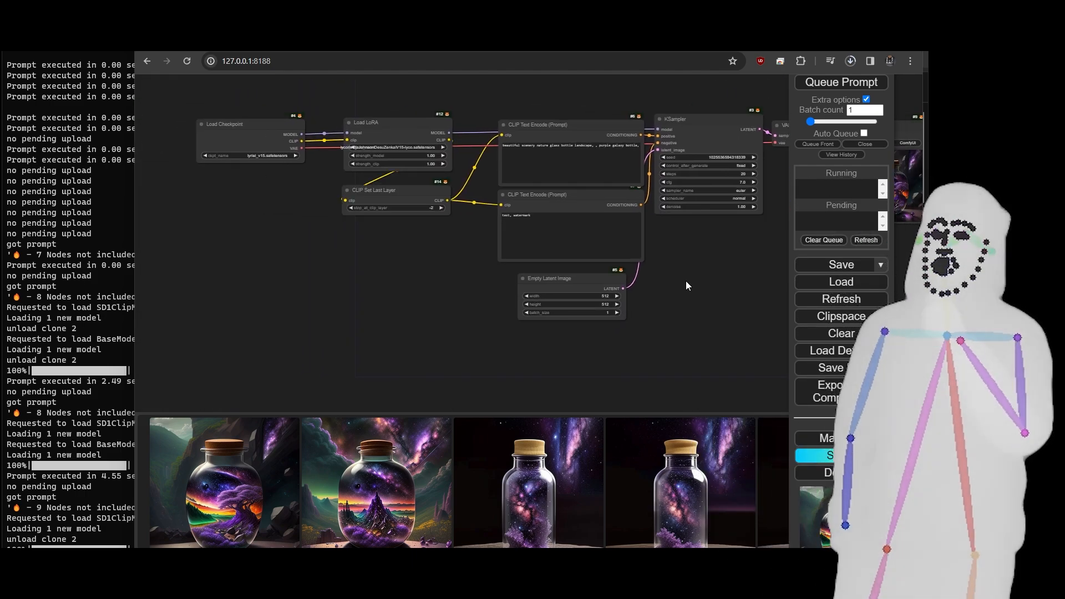
{"action": "left_click", "coordinate": [247, 156]}
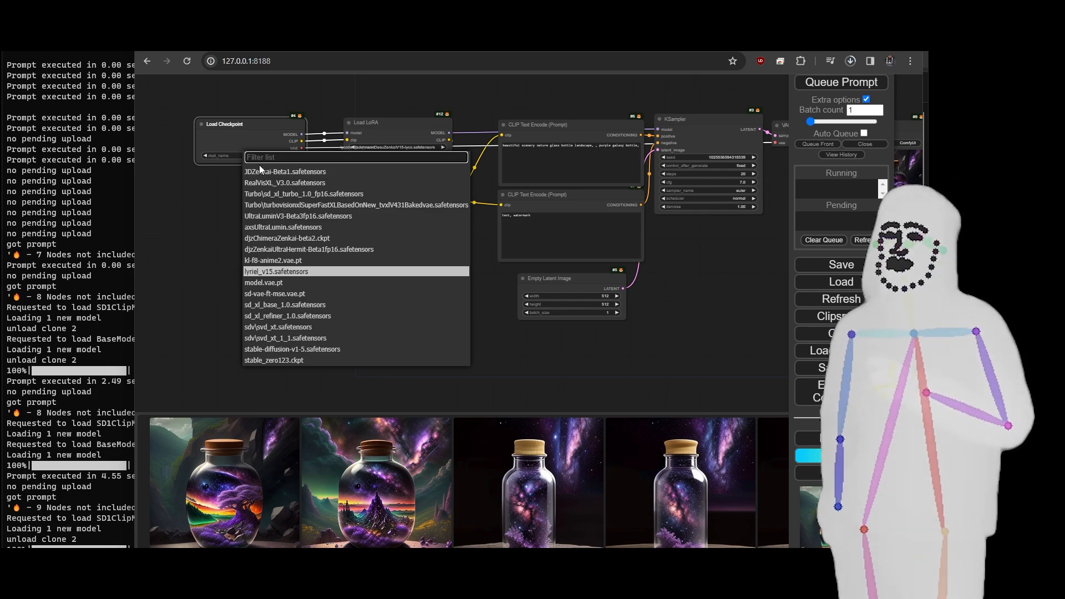
{"action": "left_click", "coordinate": [269, 172]}
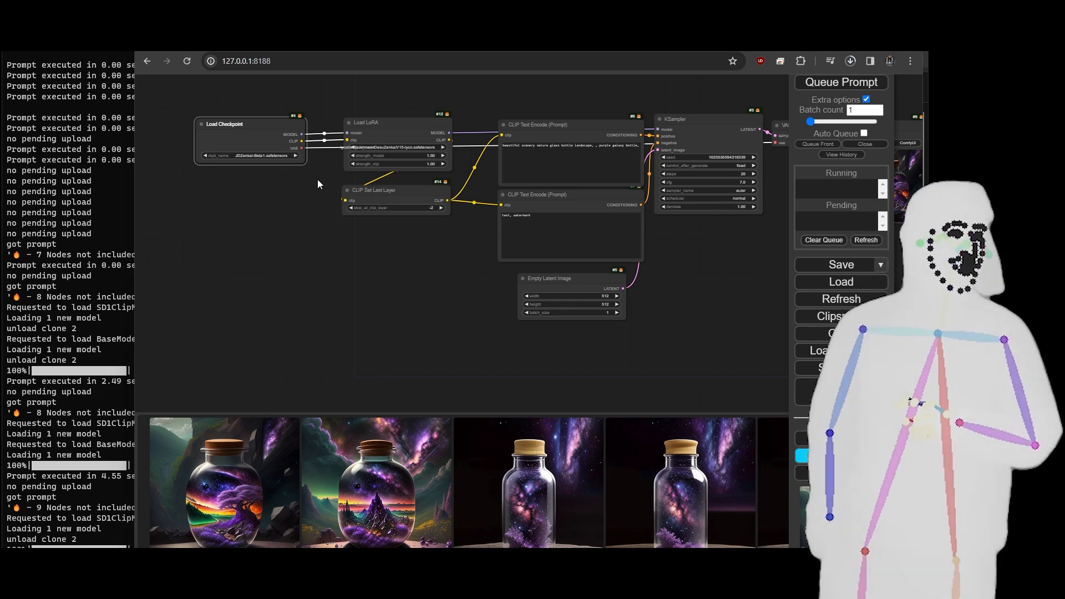
- Filter the Load LoRA models by "zenkai", switch to the DesuZenkaiV21beta3-lyco.safetensors LoRA, and queue the workflow to view its image
{"action": "scroll", "coordinate": [317, 178], "scroll_direction": "up", "scroll_amount": 3}
{"action": "left_click", "coordinate": [417, 137]}
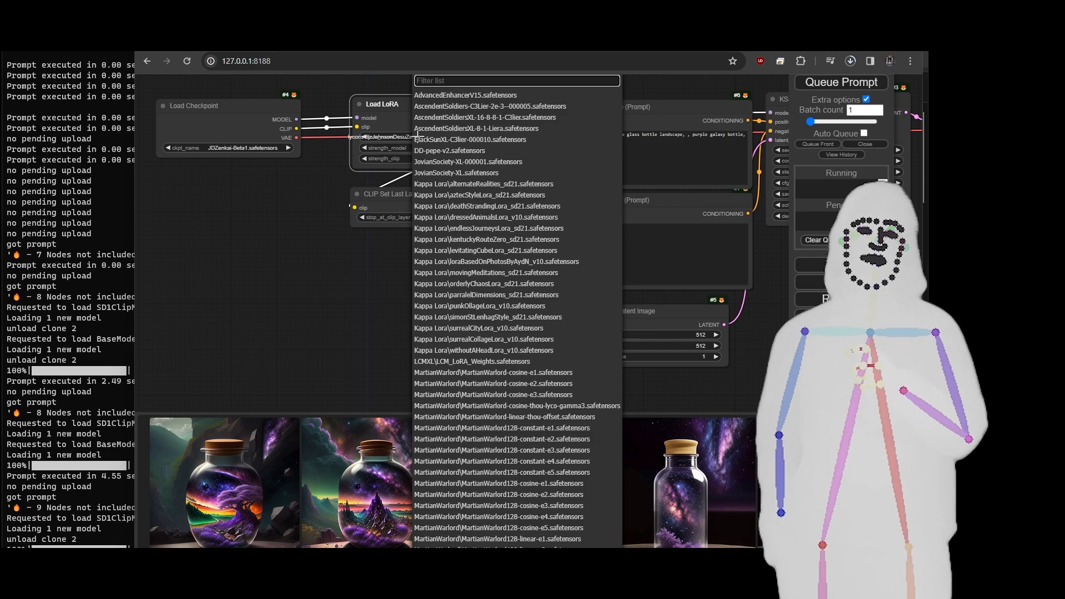
{"action": "type", "text": "zenkai"}
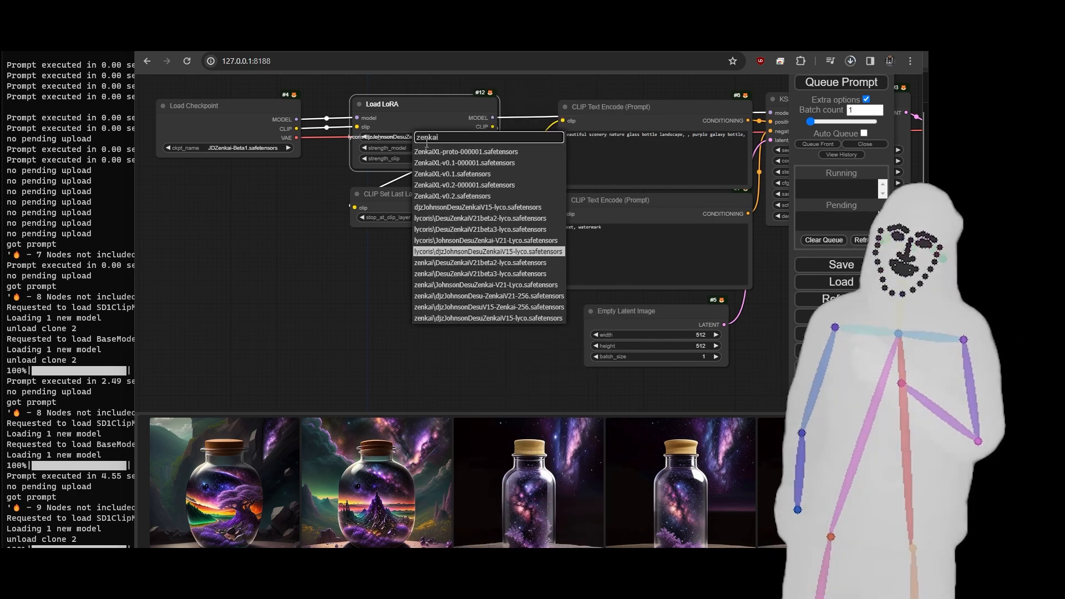
{"action": "scroll", "coordinate": [682, 176], "scroll_direction": "up", "scroll_amount": 4}
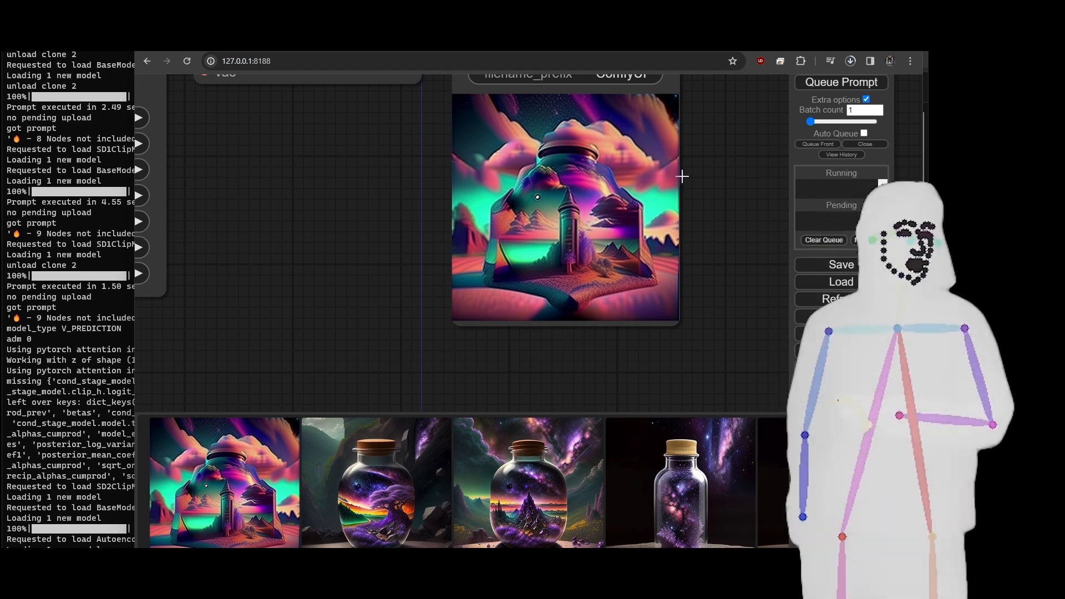
- Set the Empty Latent Image width and height to 768 and queue the workflow
{"action": "scroll", "coordinate": [682, 176], "scroll_direction": "down", "scroll_amount": 9}
{"action": "left_click_drag", "start_coordinate": [348, 337], "coordinate": [658, 293]}
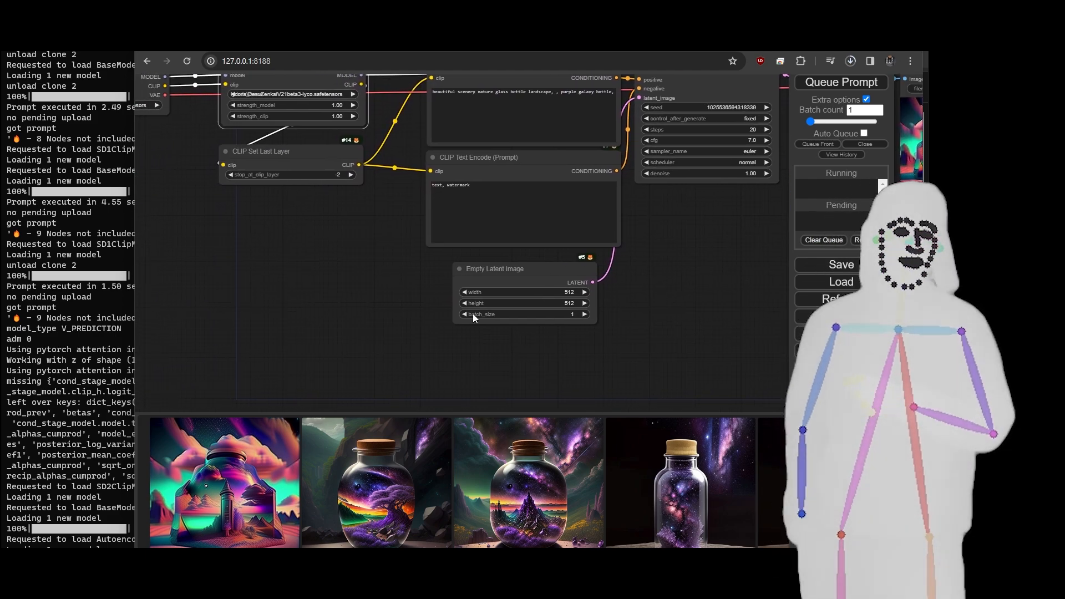
{"action": "left_click", "coordinate": [578, 297]}
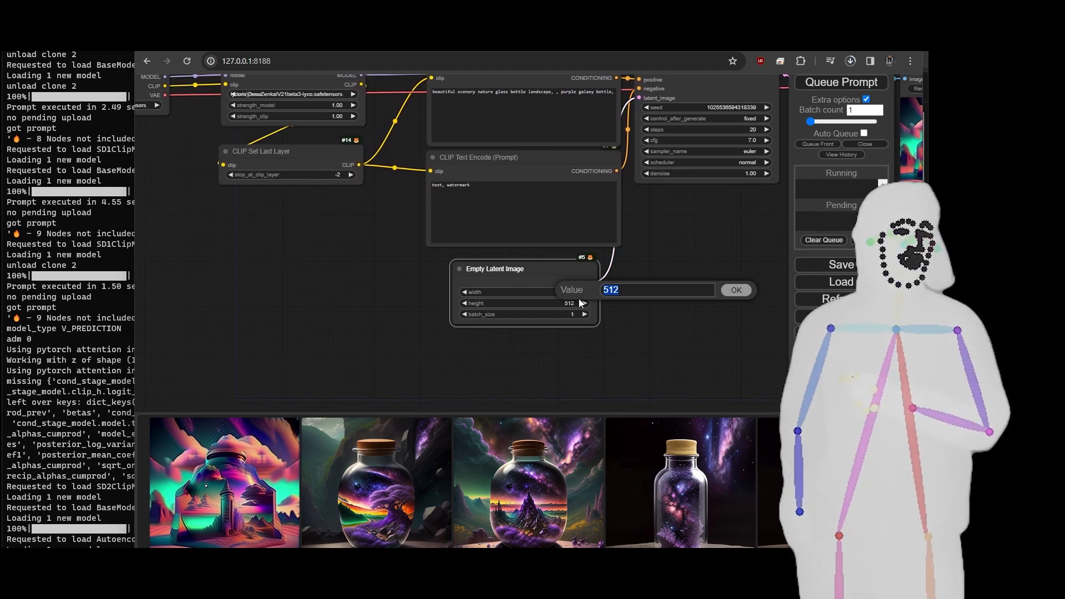
{"action": "type", "text": "768"}
{"action": "key", "text": "Return"}
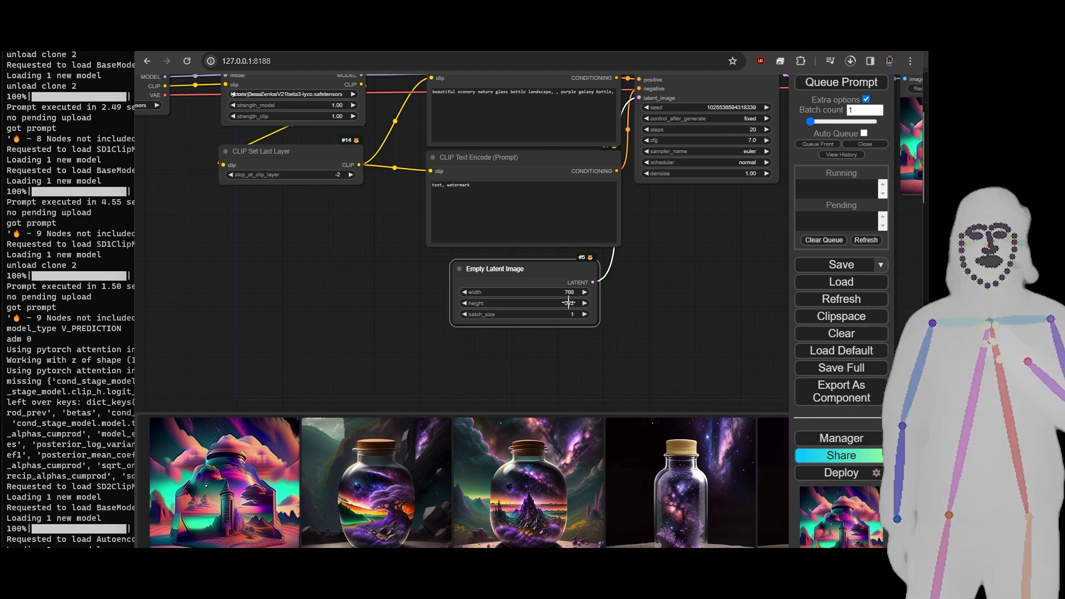
{"action": "left_click", "coordinate": [574, 304]}
{"action": "type", "text": "768"}
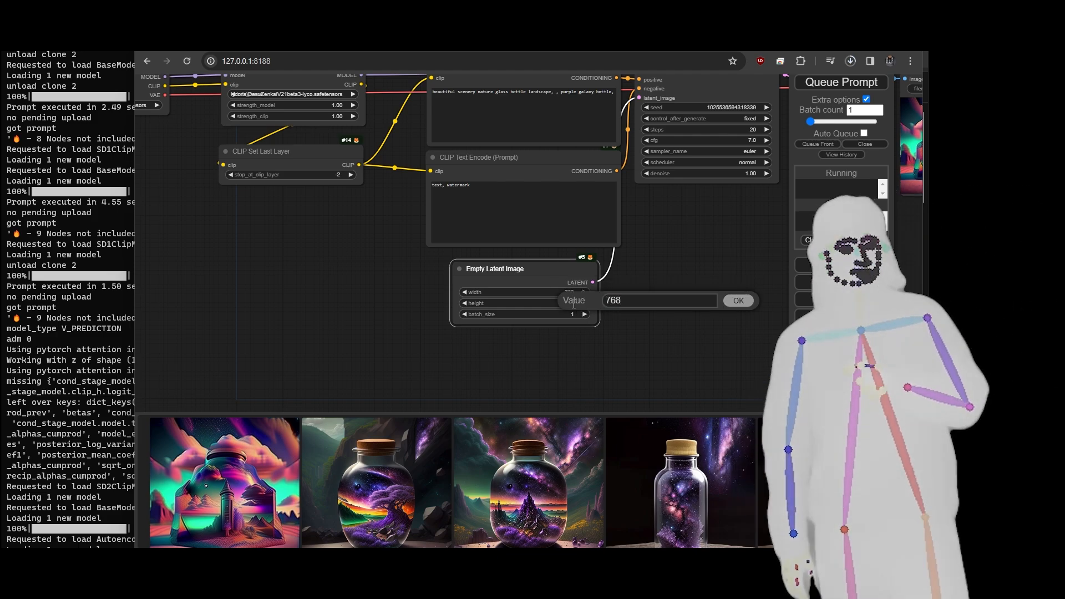
{"action": "key", "text": "Return"}
{"action": "left_click", "coordinate": [859, 83]}
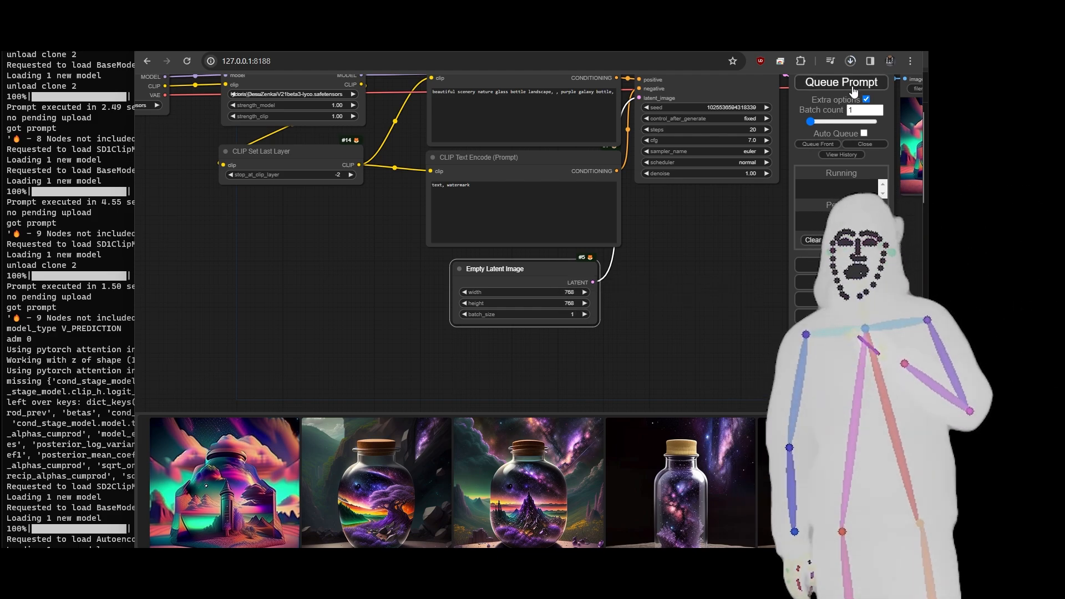
- Set the Empty Latent Image width and height to 1024
{"action": "left_click", "coordinate": [564, 292]}
{"action": "type", "text": "1024"}
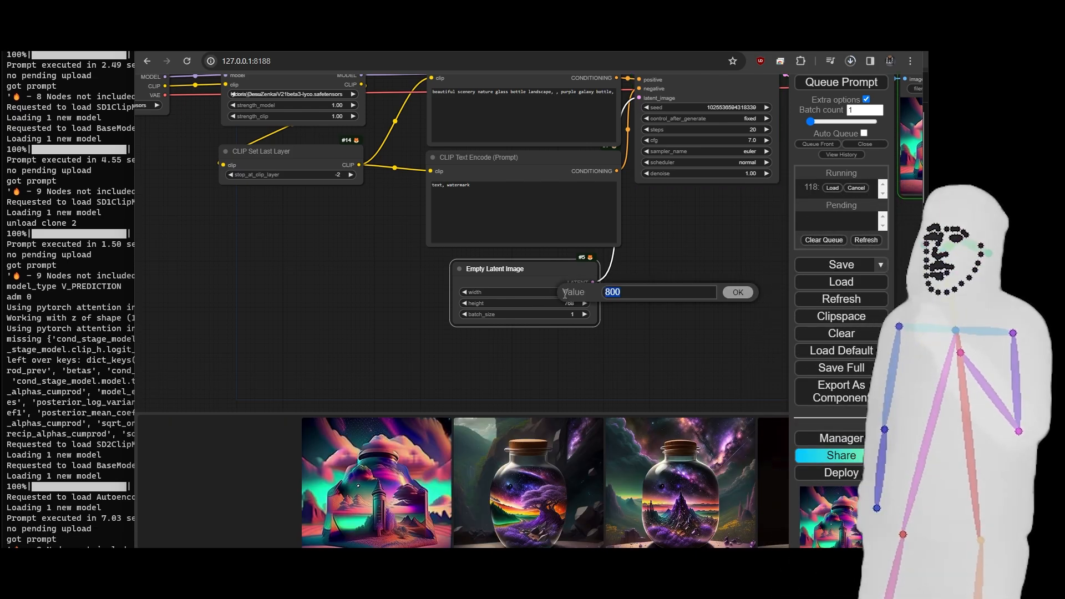
{"action": "key", "text": "Return"}
{"action": "left_click", "coordinate": [570, 304]}
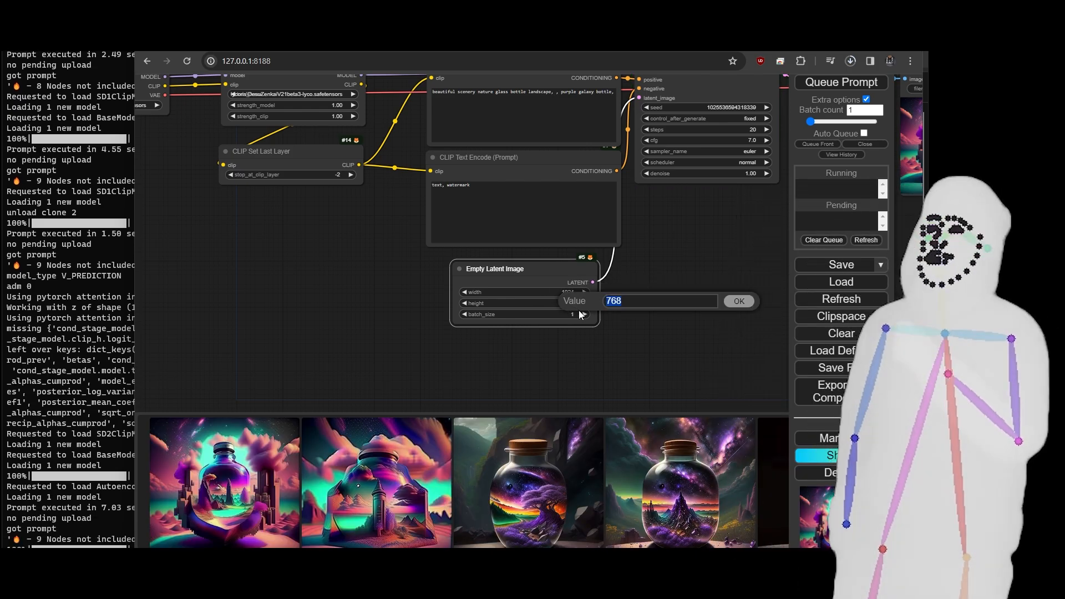
{"action": "type", "text": "1024"}
{"action": "key", "text": "Return"}
- Examine the 768-pixel bottle image, then queue the workflow at 1024 × 1024 and inspect the new result
{"action": "left_click_drag", "start_coordinate": [750, 257], "coordinate": [434, 351]}
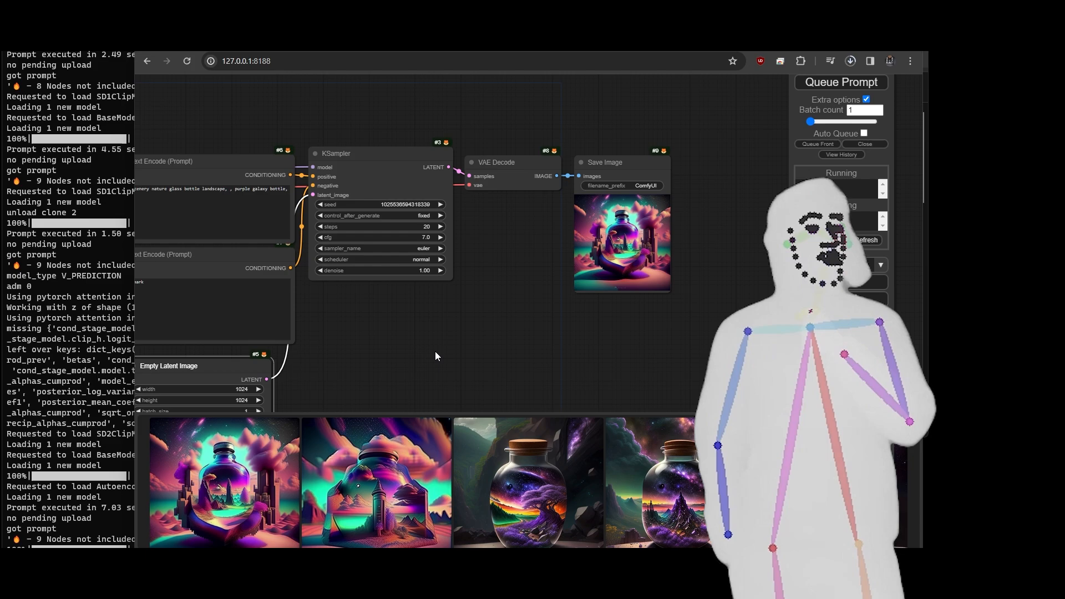
{"action": "scroll", "coordinate": [644, 226], "scroll_direction": "up", "scroll_amount": 5}
{"action": "scroll", "coordinate": [610, 291], "scroll_direction": "up", "scroll_amount": 6}
{"action": "scroll", "coordinate": [607, 295], "scroll_direction": "down", "scroll_amount": 4}
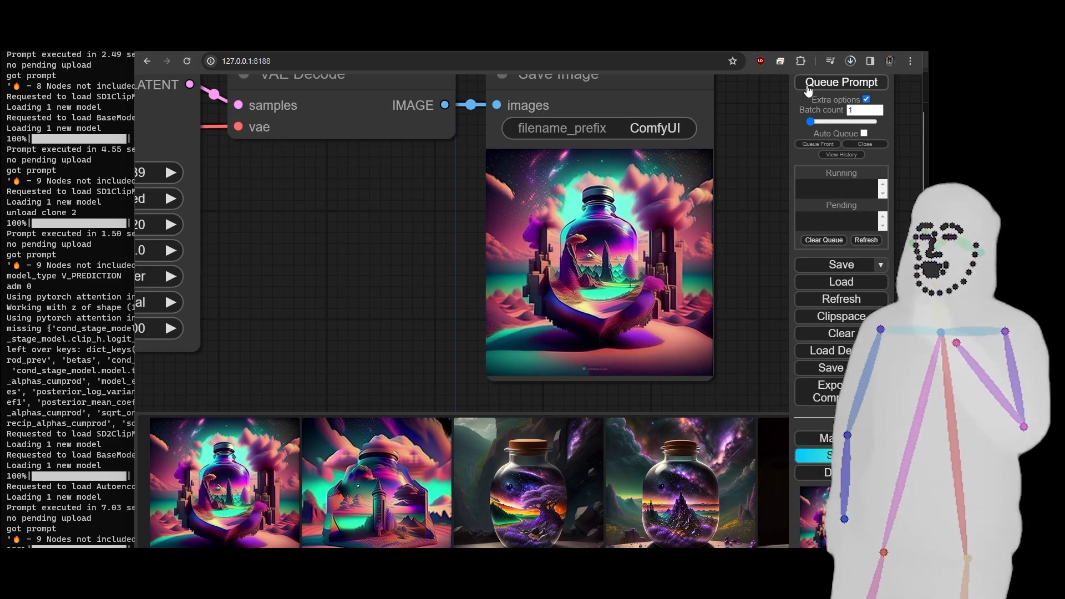
{"action": "left_click", "coordinate": [829, 89]}
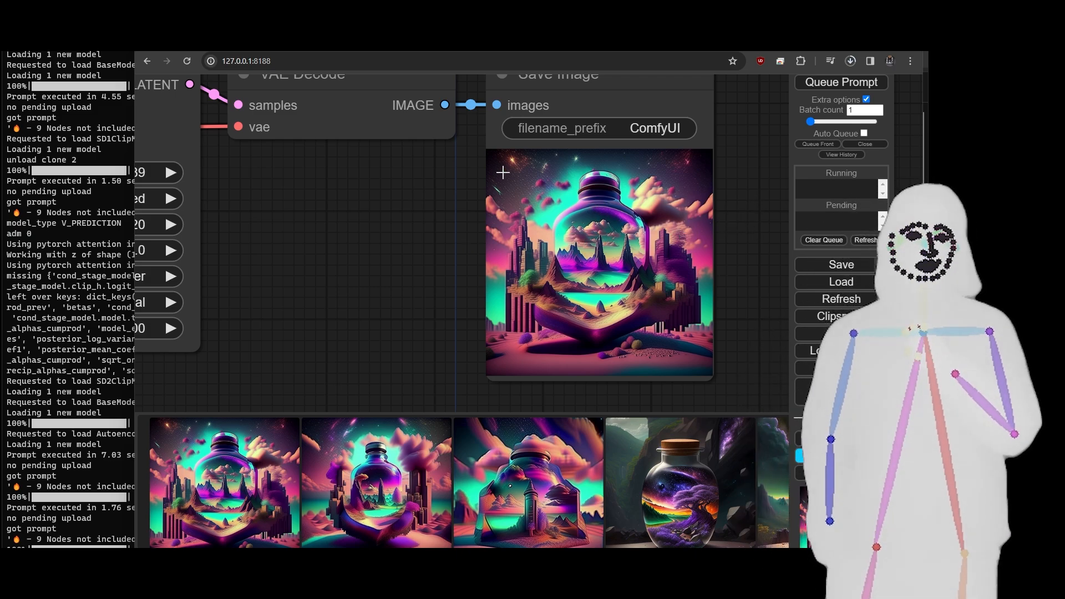
{"action": "scroll", "coordinate": [690, 222], "scroll_direction": "up", "scroll_amount": 5}
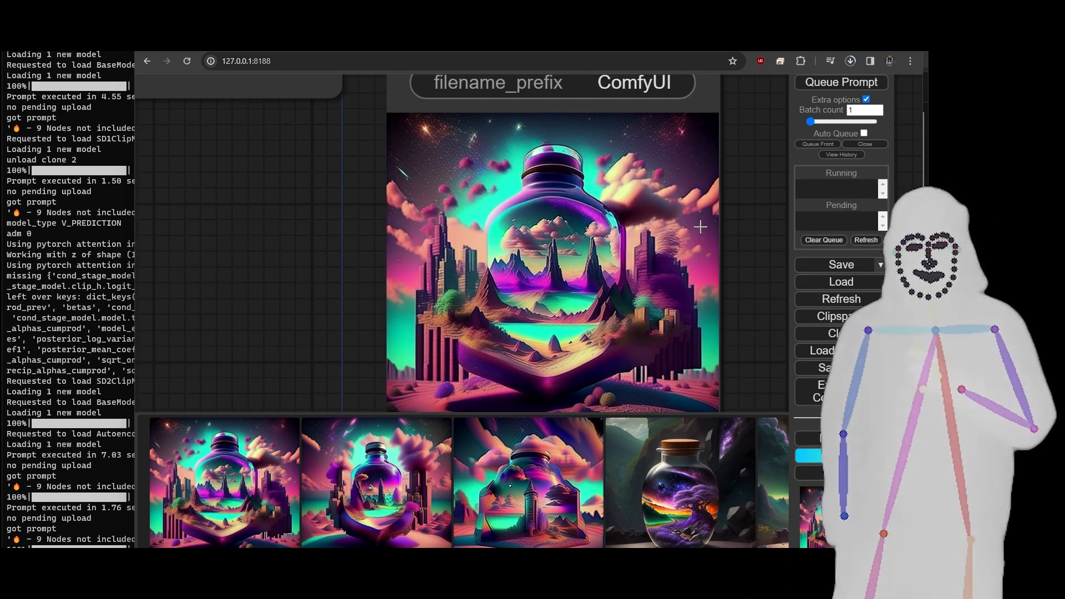
- Move the KSampler, VAE Decode and Save Image nodes together to the right, opening a gap after the CLIP Text Encode nodes
{"action": "scroll", "coordinate": [623, 300], "scroll_direction": "down", "scroll_amount": 15}
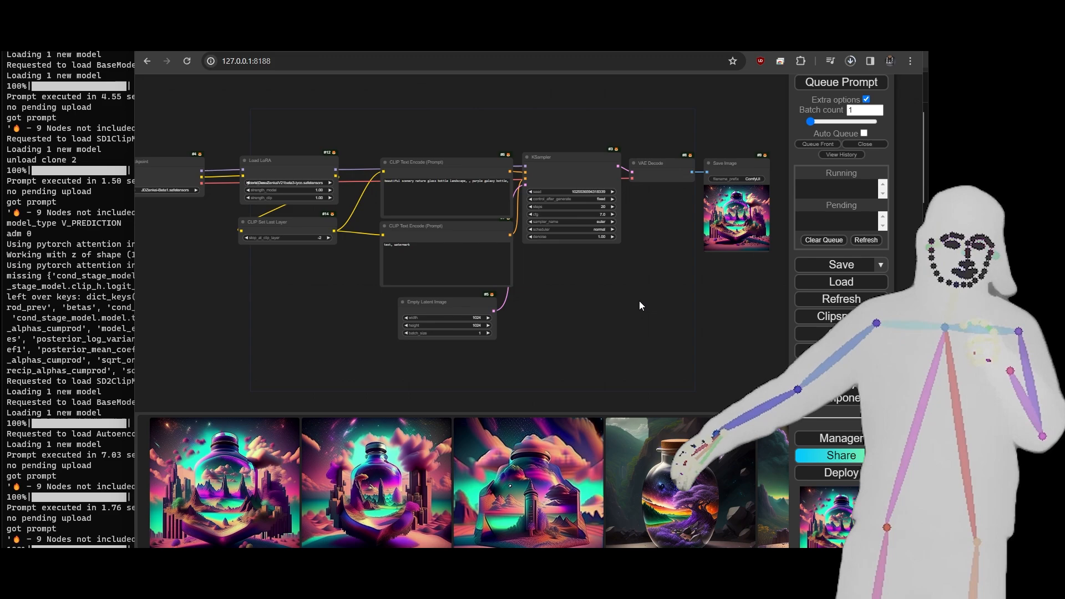
{"action": "left_click_drag", "start_coordinate": [639, 301], "coordinate": [428, 287]}
{"action": "left_click_drag", "start_coordinate": [328, 108], "coordinate": [576, 274]}
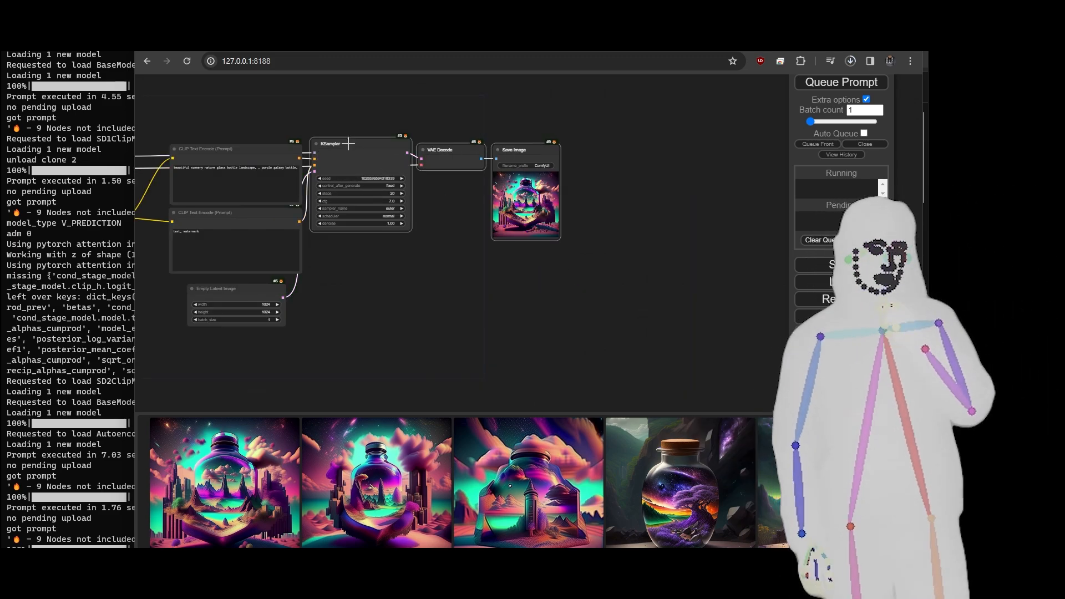
{"action": "left_click_drag", "start_coordinate": [348, 144], "coordinate": [552, 144]}
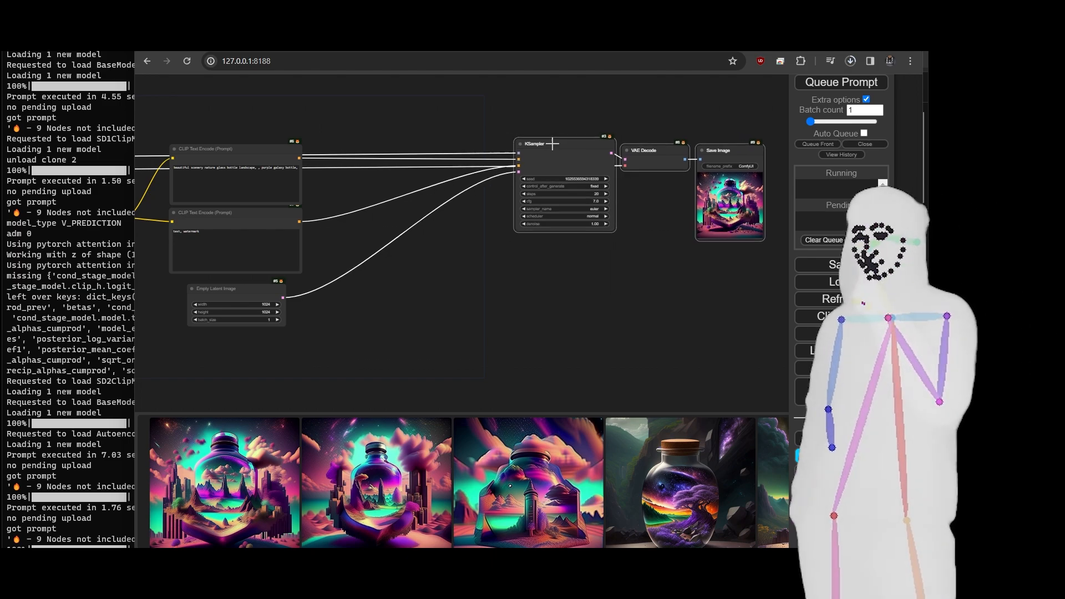
- Add a ControlNetApply node in the gap and wire it between the positive prompt's conditioning output and the KSampler's positive input
{"action": "scroll", "coordinate": [370, 193], "scroll_direction": "up", "scroll_amount": 7}
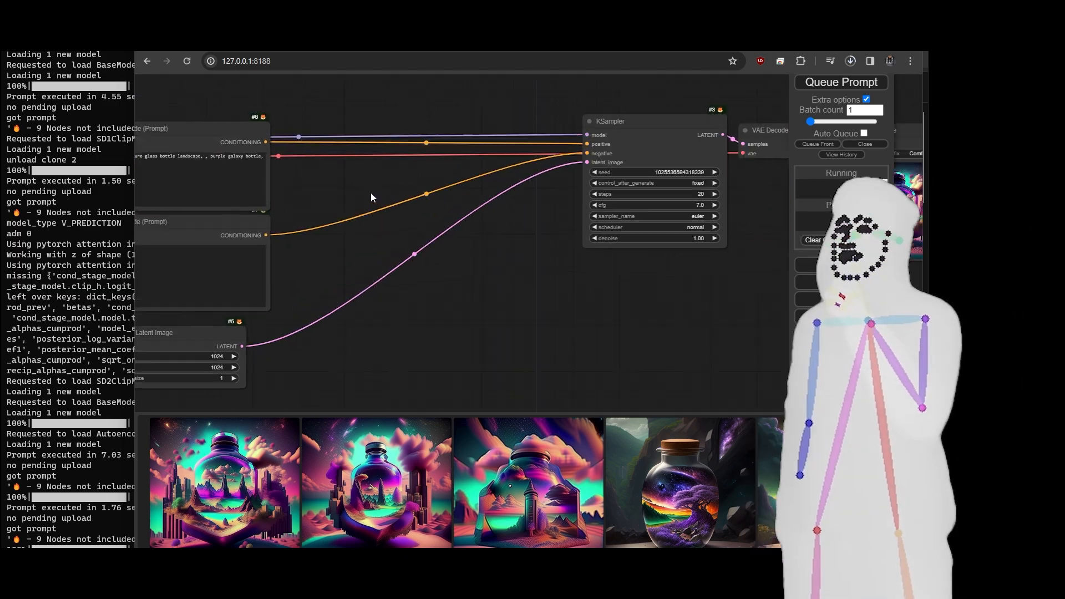
{"action": "left_click_drag", "start_coordinate": [343, 180], "coordinate": [420, 184]}
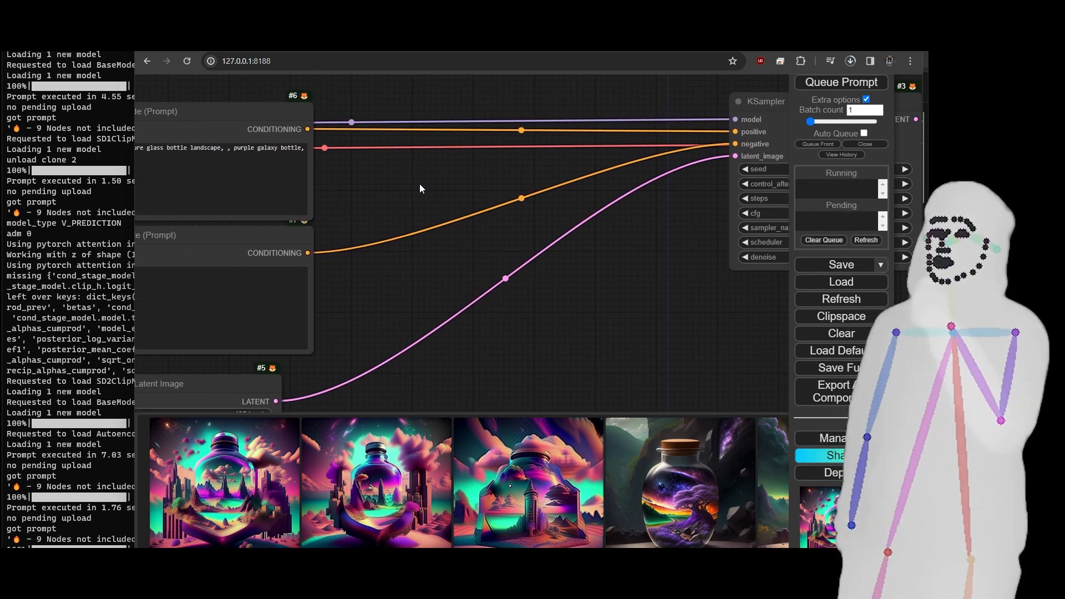
{"action": "double_click", "coordinate": [475, 175]}
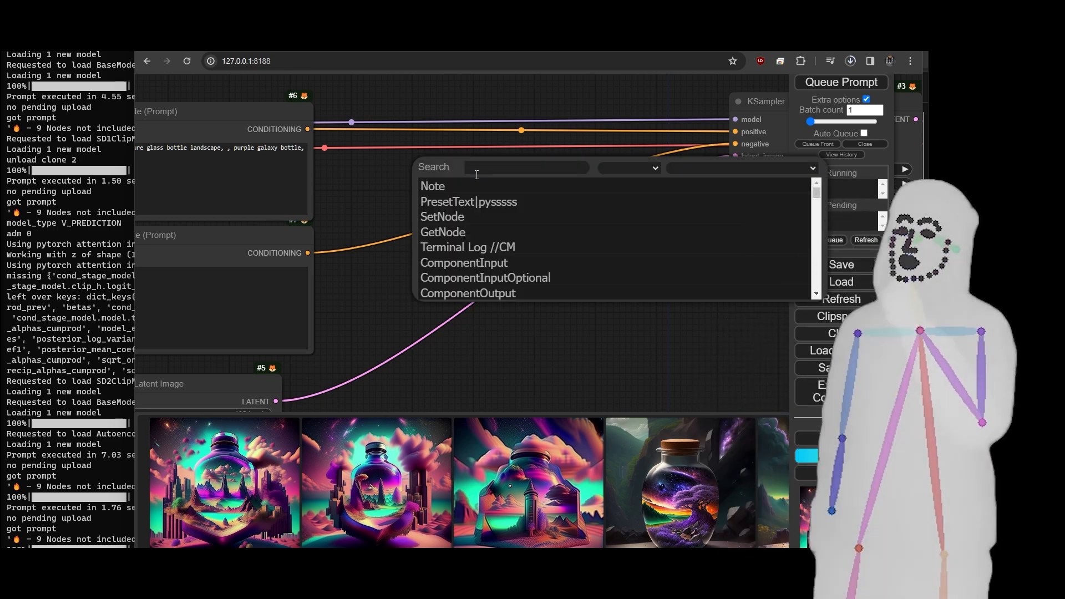
{"action": "type", "text": "control"}
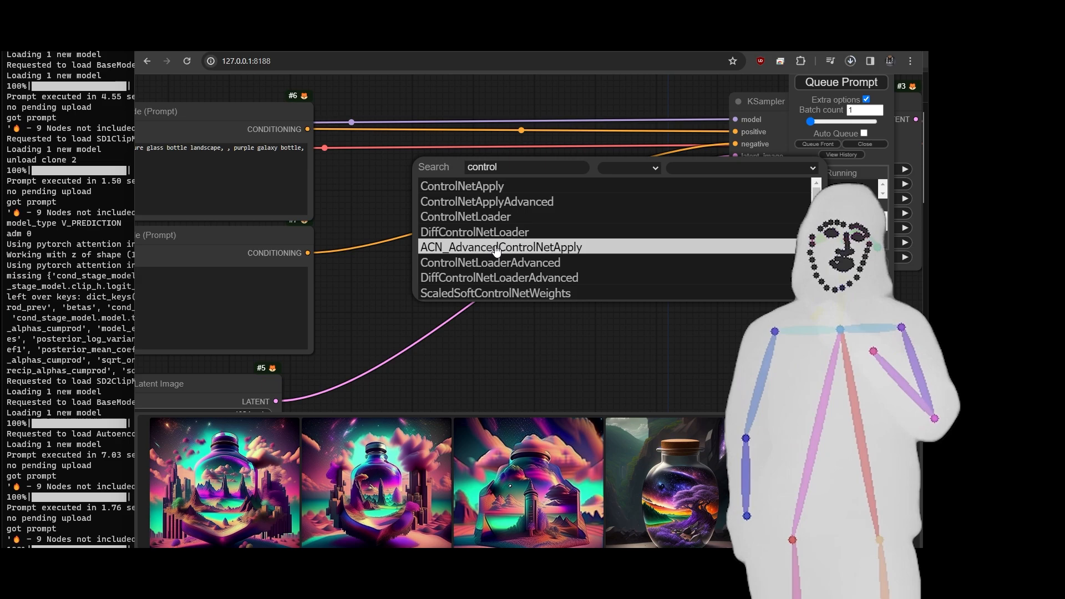
{"action": "left_click", "coordinate": [476, 186]}
{"action": "left_click_drag", "start_coordinate": [564, 158], "coordinate": [543, 160]}
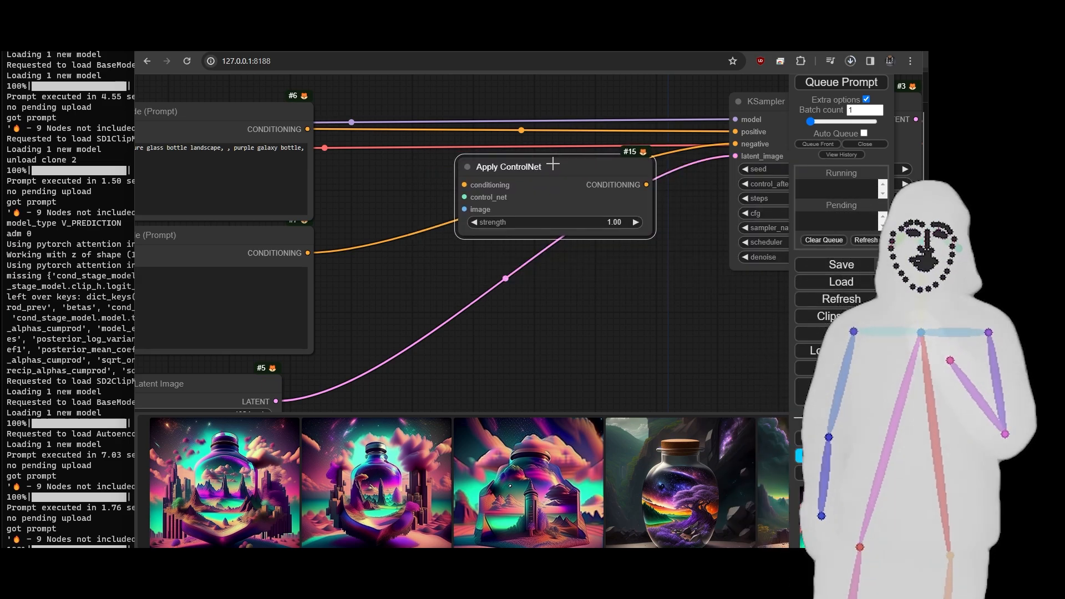
{"action": "left_click_drag", "start_coordinate": [308, 130], "coordinate": [464, 185]}
{"action": "left_click_drag", "start_coordinate": [647, 186], "coordinate": [734, 132]}
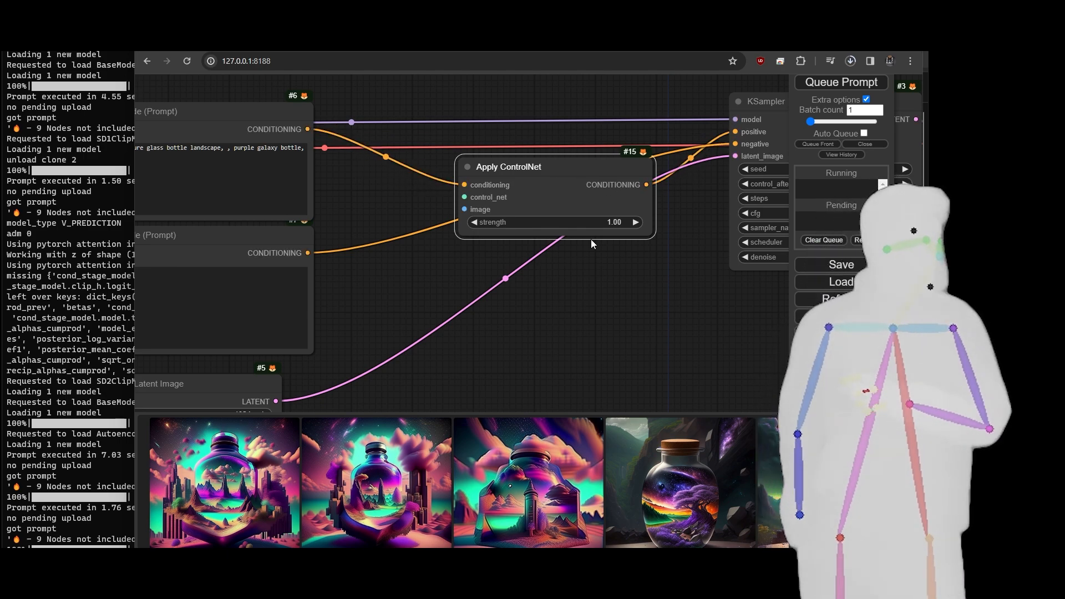
- Add a ControlNetLoader node feeding Apply ControlNet's control_net input, place it above that node, and choose control_v11p_sd21_depth.safetensors
{"action": "left_click_drag", "start_coordinate": [464, 197], "coordinate": [585, 137]}
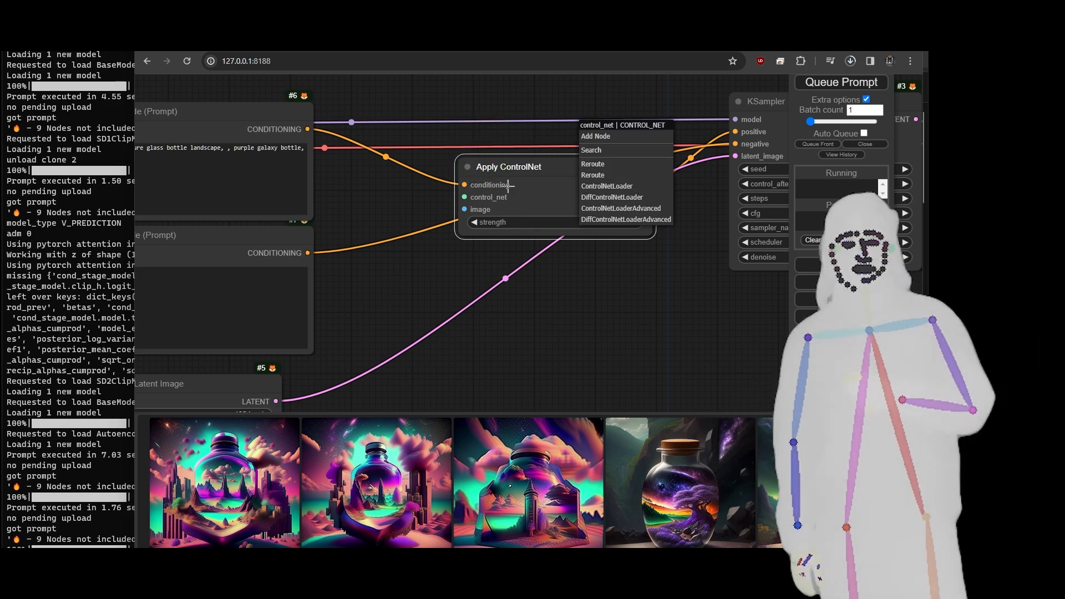
{"action": "left_click", "coordinate": [606, 186]}
{"action": "left_click_drag", "start_coordinate": [671, 134], "coordinate": [544, 98]}
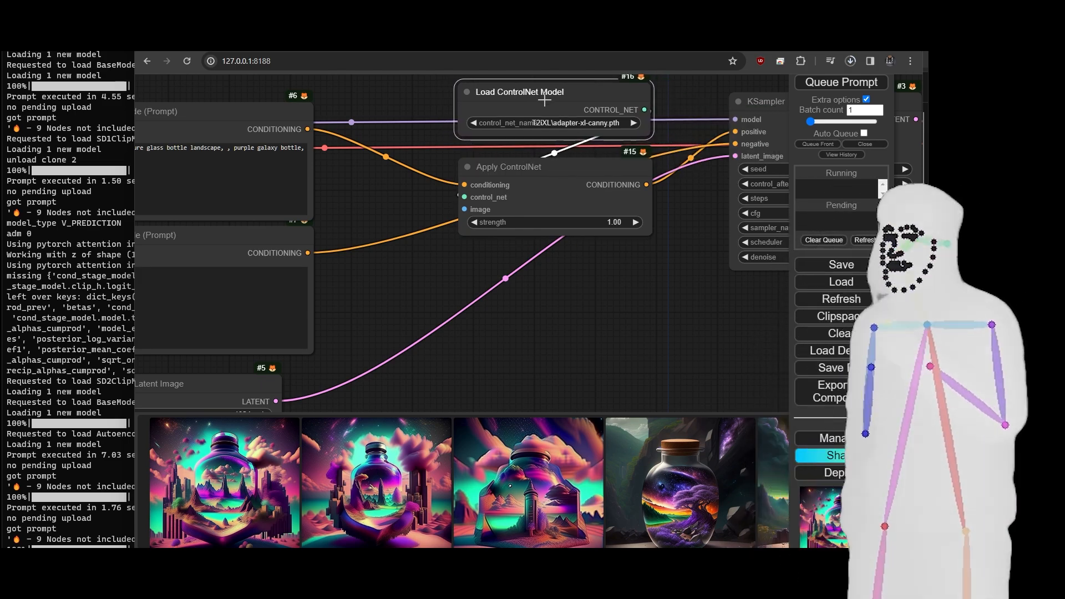
{"action": "left_click", "coordinate": [566, 122]}
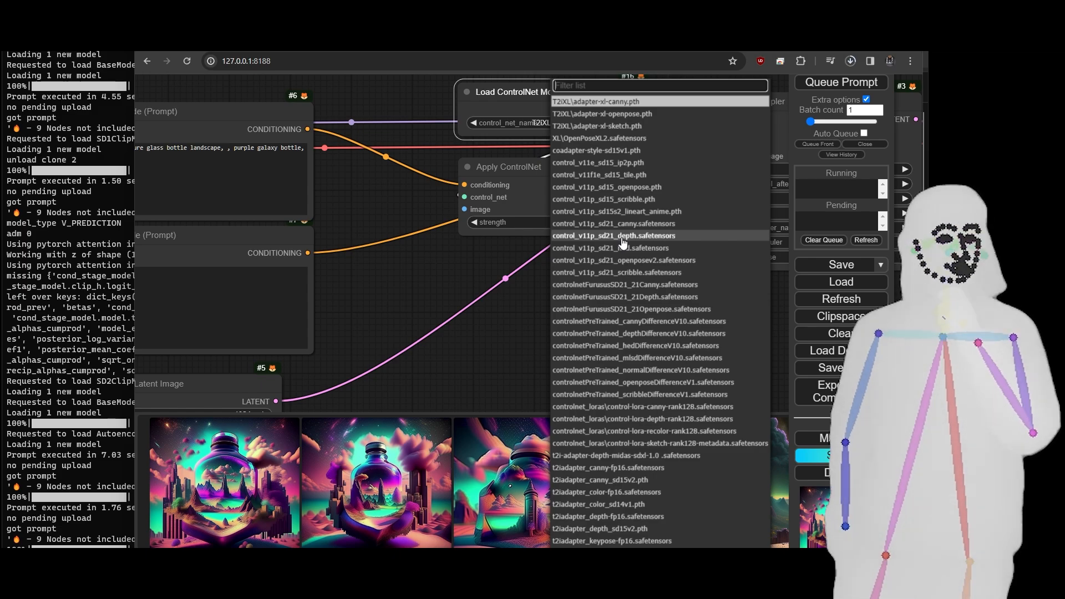
{"action": "left_click", "coordinate": [620, 237]}
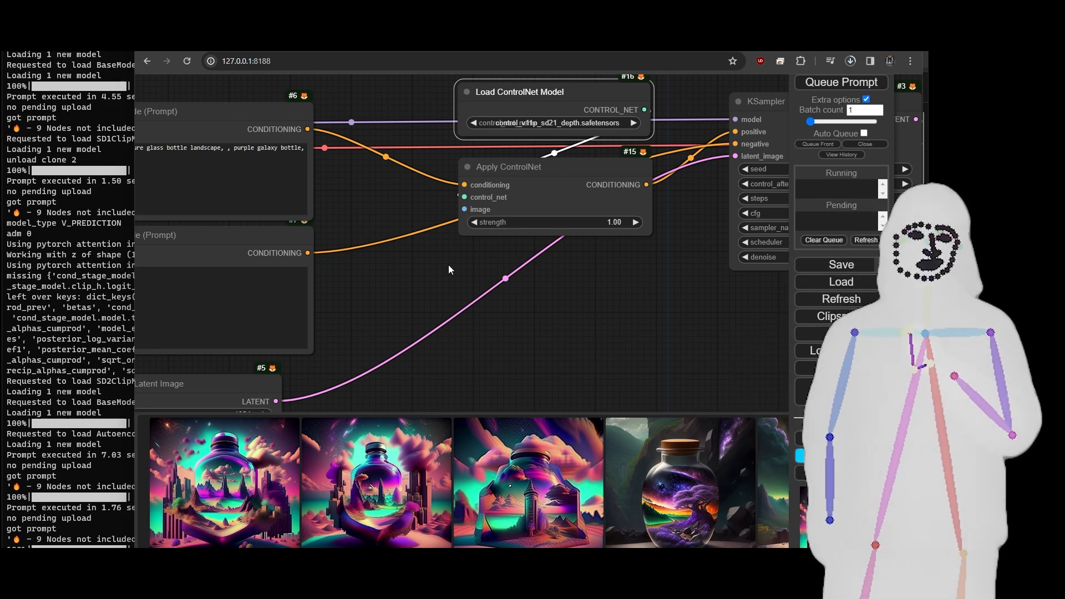
- Add a Load Image node for Apply ControlNet's image input, placed above the CLIP Text Encode nodes
{"action": "scroll", "coordinate": [496, 285], "scroll_direction": "down", "scroll_amount": 6}
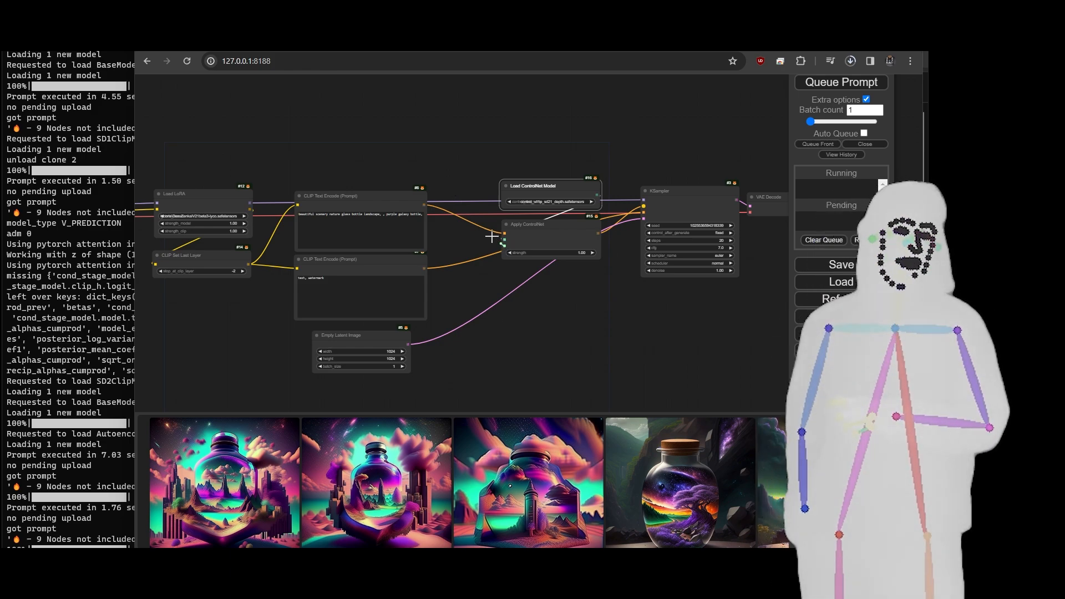
{"action": "left_click_drag", "start_coordinate": [492, 237], "coordinate": [357, 84]}
{"action": "left_click", "coordinate": [438, 175]}
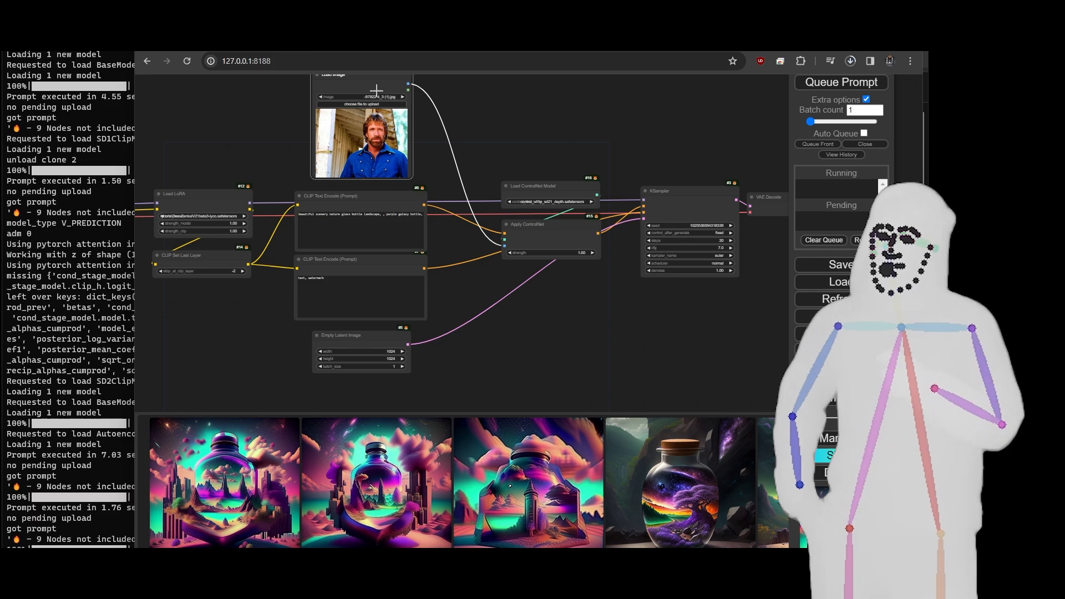
- Add a MarigoldDepthEstimation node fed by the Load Image output and connect its ensembled_image output to Apply ControlNet's image input
{"action": "scroll", "coordinate": [457, 98], "scroll_direction": "up", "scroll_amount": 2}
{"action": "left_click_drag", "start_coordinate": [455, 96], "coordinate": [428, 118]}
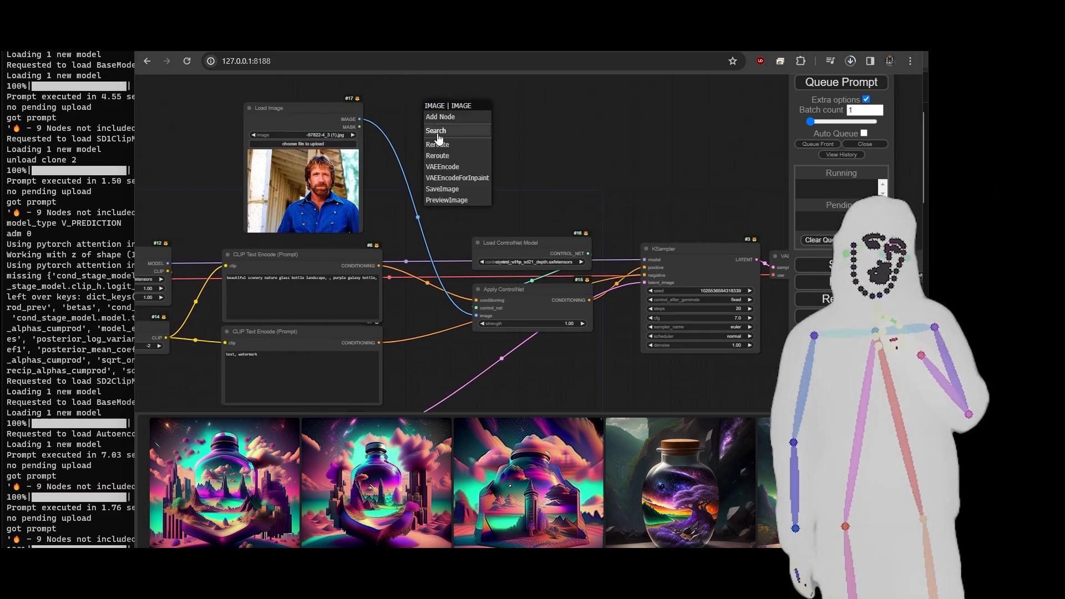
{"action": "left_click", "coordinate": [437, 131]}
{"action": "type", "text": "de"}
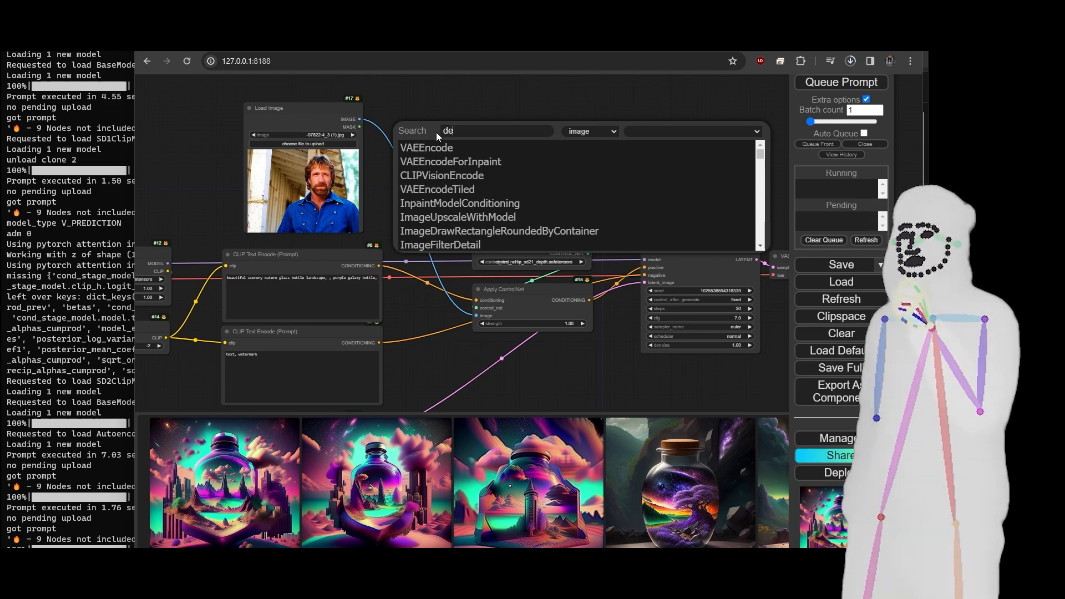
{"action": "type", "text": "pth"}
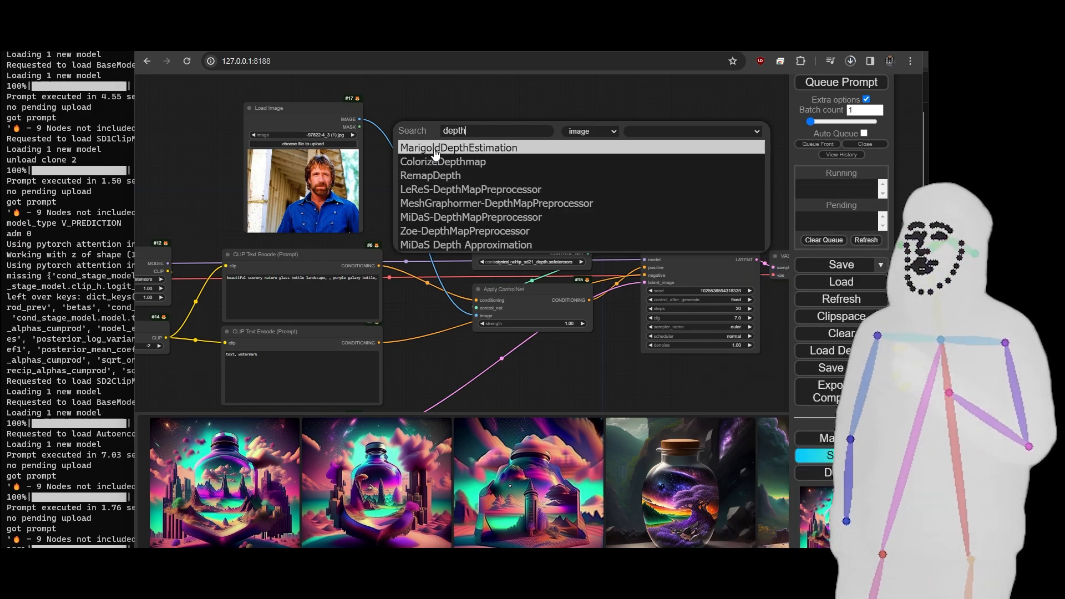
{"action": "left_click", "coordinate": [436, 148]}
{"action": "left_click_drag", "start_coordinate": [493, 123], "coordinate": [509, 314]}
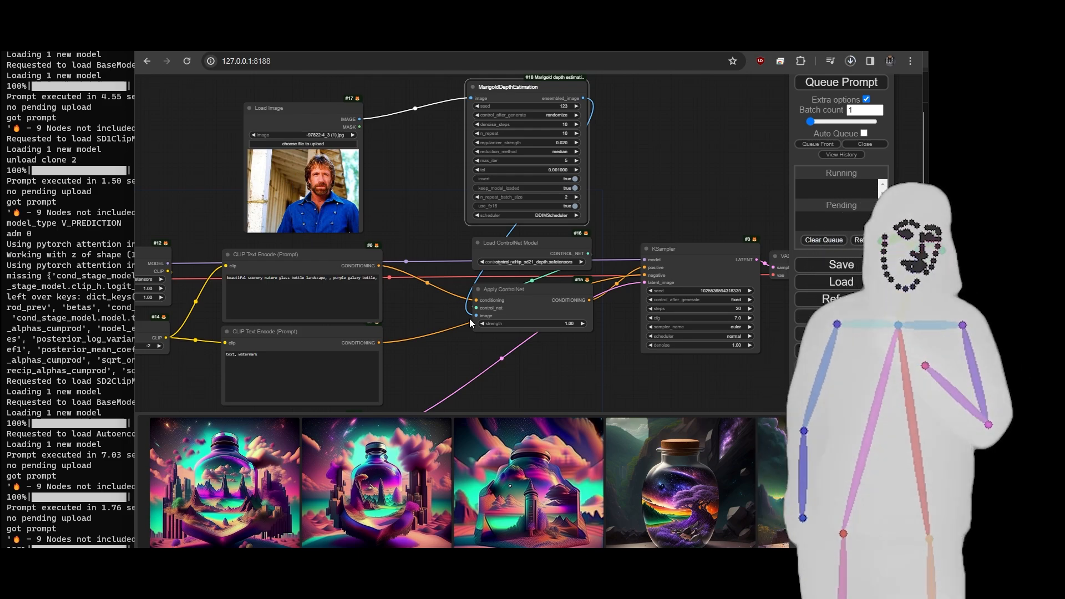
- Queue the workflow with the depth ControlNet and bring the Save Image node into close view
{"action": "left_click_drag", "start_coordinate": [611, 378], "coordinate": [514, 333]}
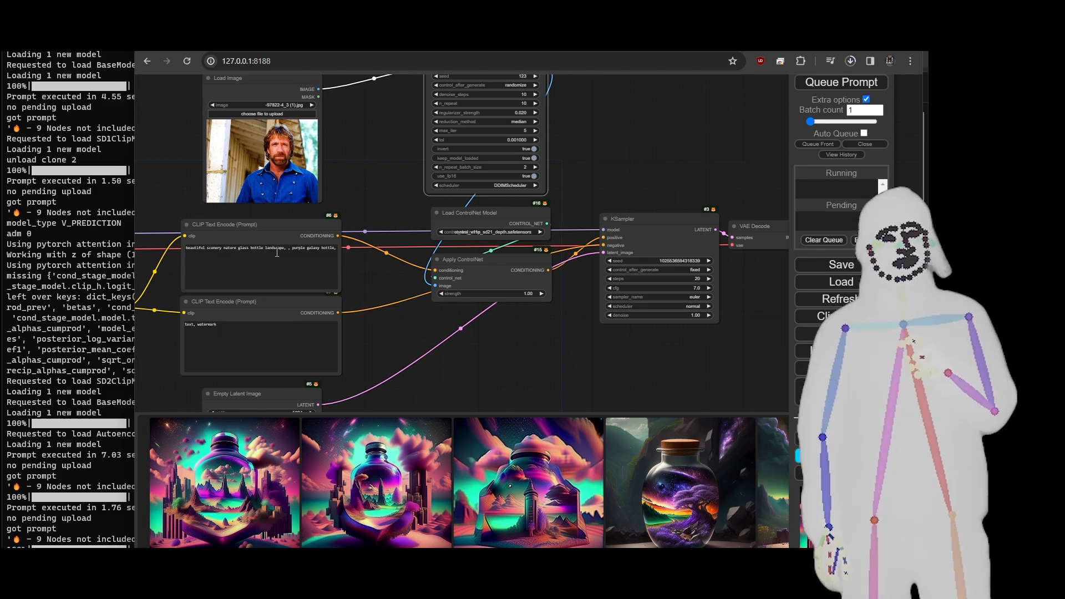
{"action": "left_click_drag", "start_coordinate": [564, 358], "coordinate": [554, 352]}
{"action": "scroll", "coordinate": [281, 324], "scroll_direction": "down", "scroll_amount": 4}
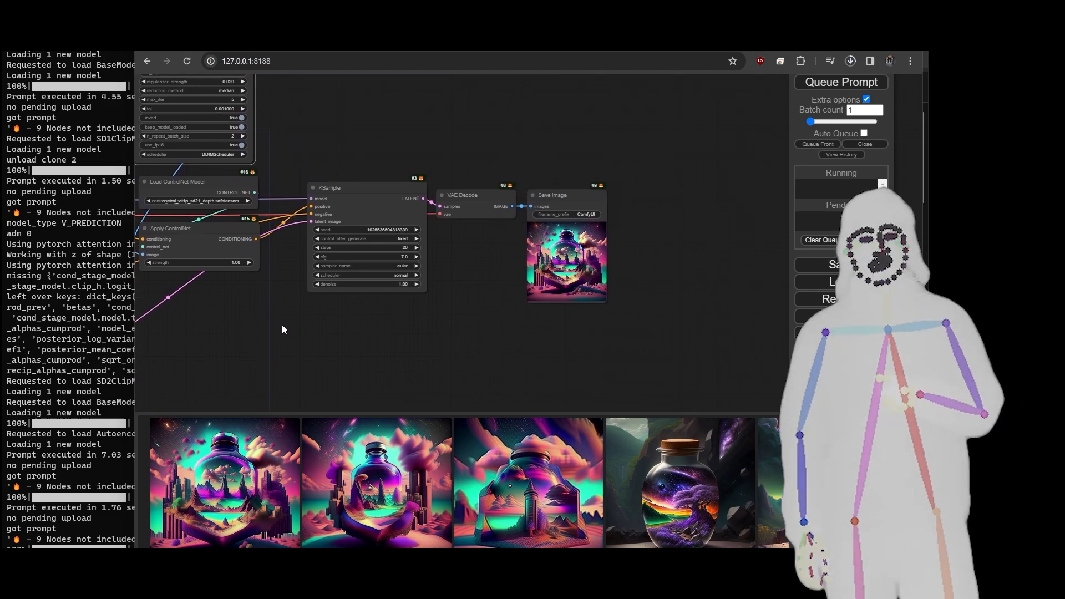
{"action": "scroll", "coordinate": [593, 265], "scroll_direction": "up", "scroll_amount": 10}
{"action": "left_click", "coordinate": [832, 83]}
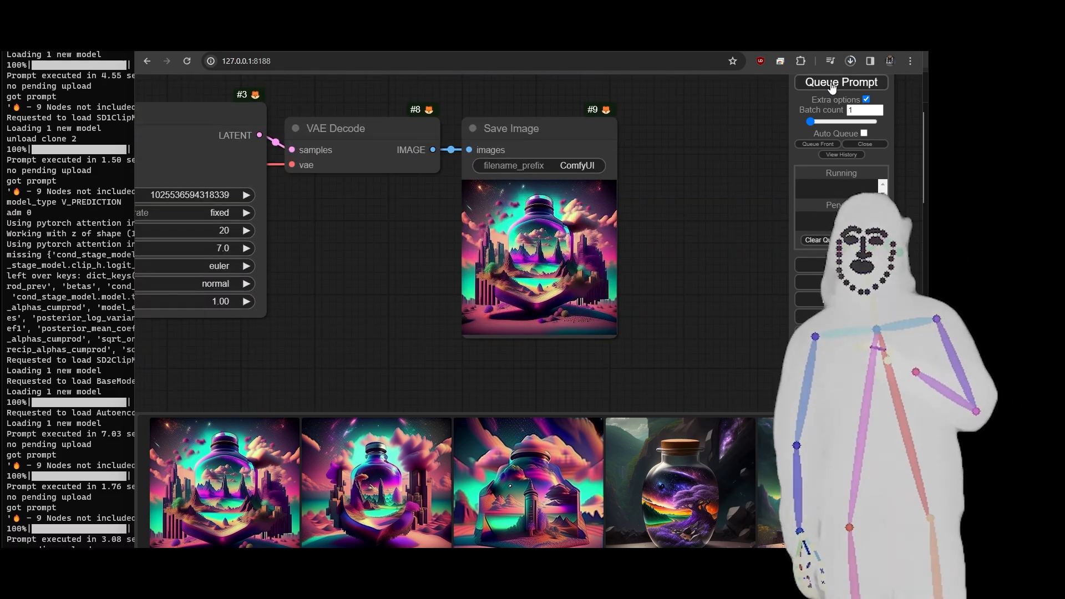
{"action": "scroll", "coordinate": [682, 227], "scroll_direction": "up", "scroll_amount": 4}
{"action": "left_click_drag", "start_coordinate": [639, 270], "coordinate": [701, 264]}
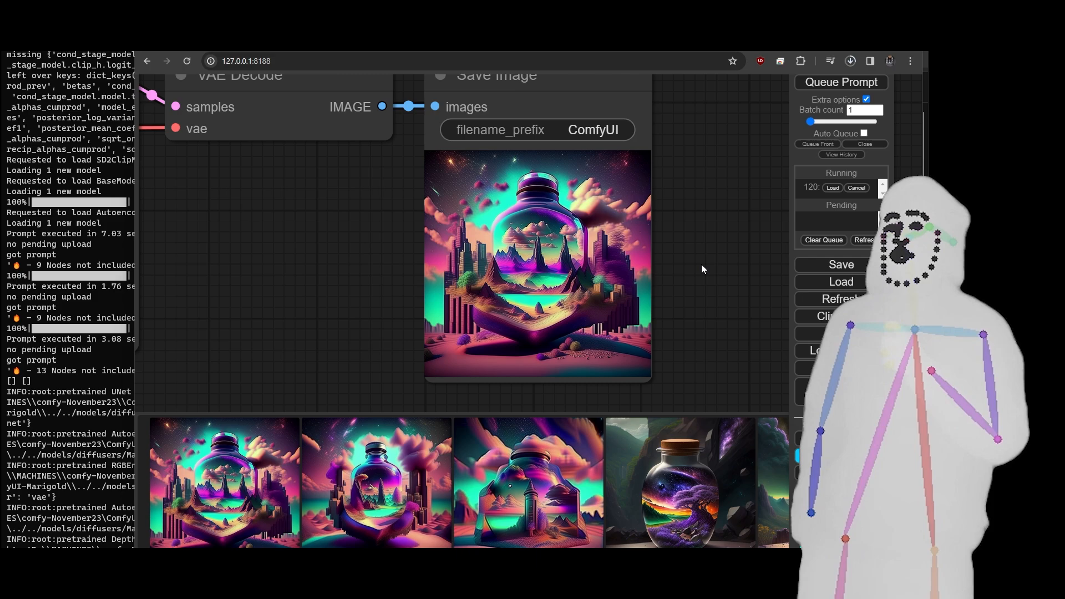
- Add a Preview Image node to MarigoldDepthEstimation's ensembled_image output and enlarge the node
{"action": "scroll", "coordinate": [701, 264], "scroll_direction": "down", "scroll_amount": 10}
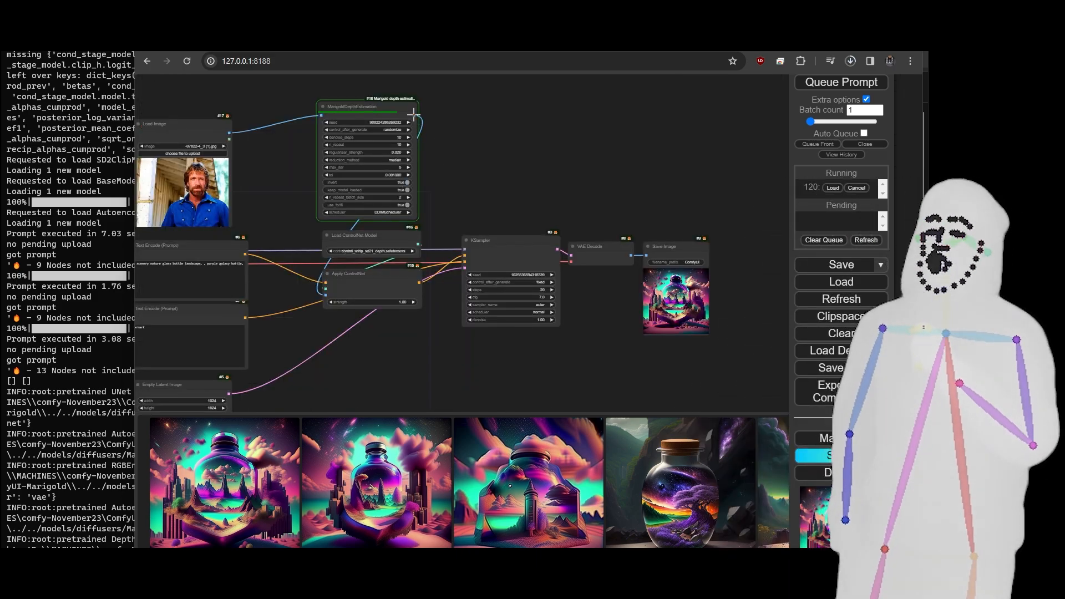
{"action": "left_click_drag", "start_coordinate": [452, 112], "coordinate": [454, 112]}
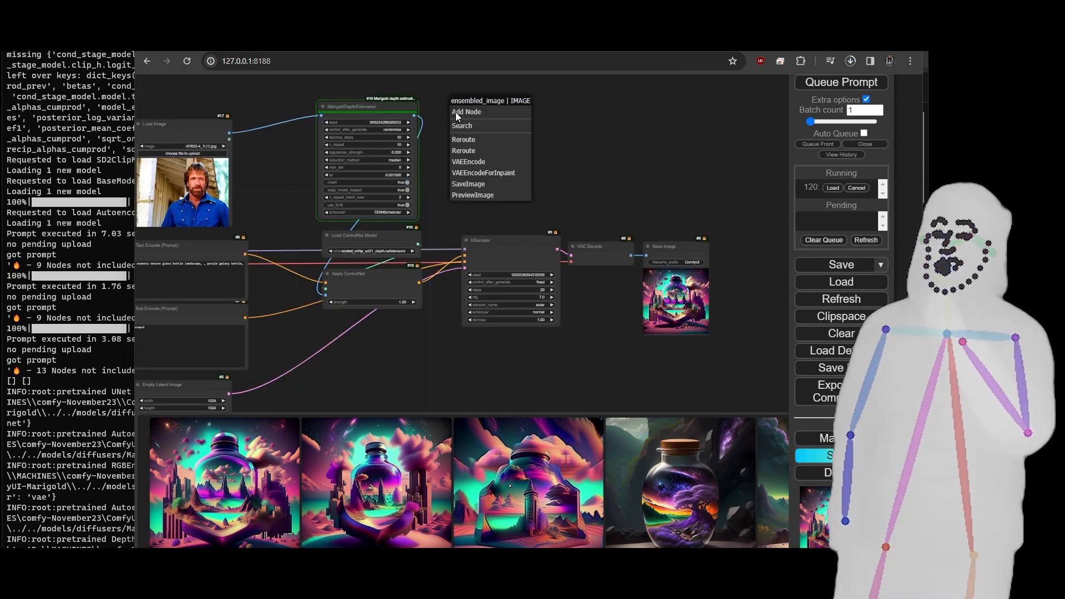
{"action": "left_click", "coordinate": [469, 182]}
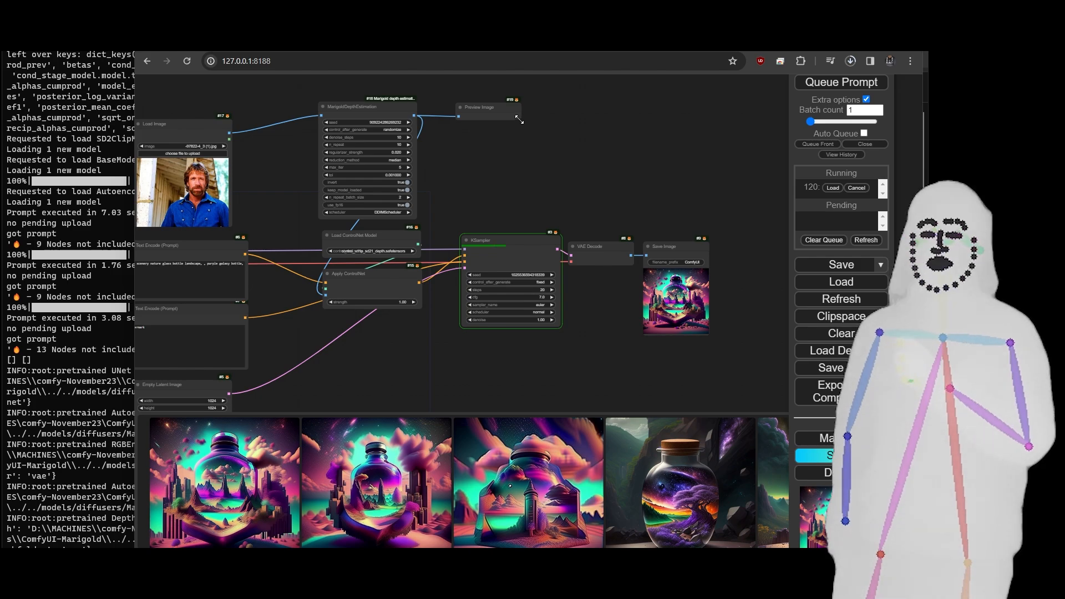
{"action": "left_click_drag", "start_coordinate": [484, 108], "coordinate": [550, 196]}
- Examine the depth-guided image in the Save Image node, comparing it with the source photo, and review the ControlNet branch within the full workflow
{"action": "scroll", "coordinate": [669, 373], "scroll_direction": "up", "scroll_amount": 7}
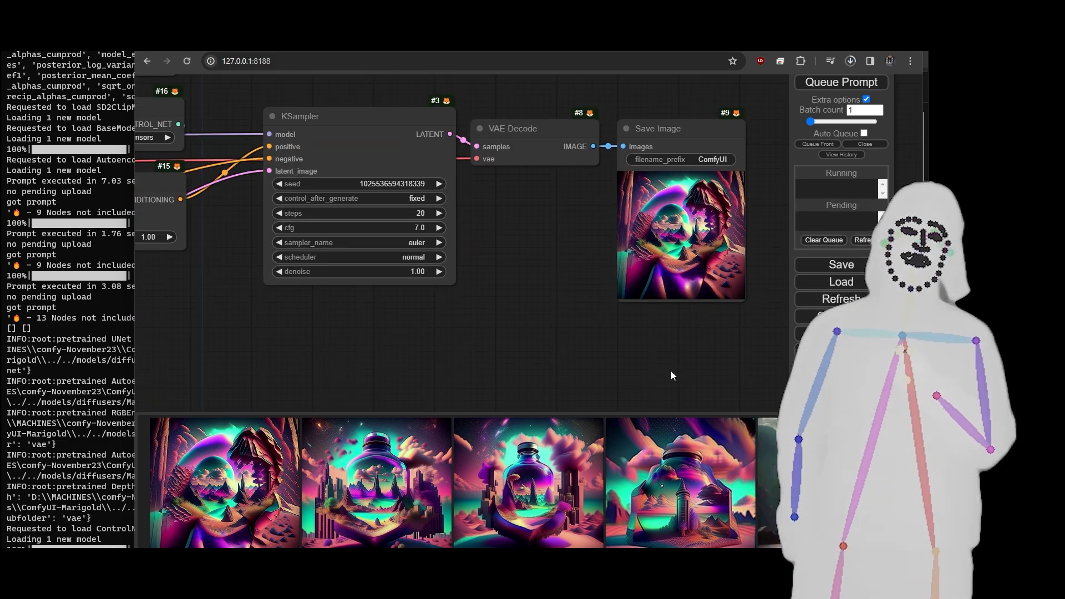
{"action": "scroll", "coordinate": [664, 358], "scroll_direction": "down", "scroll_amount": 5}
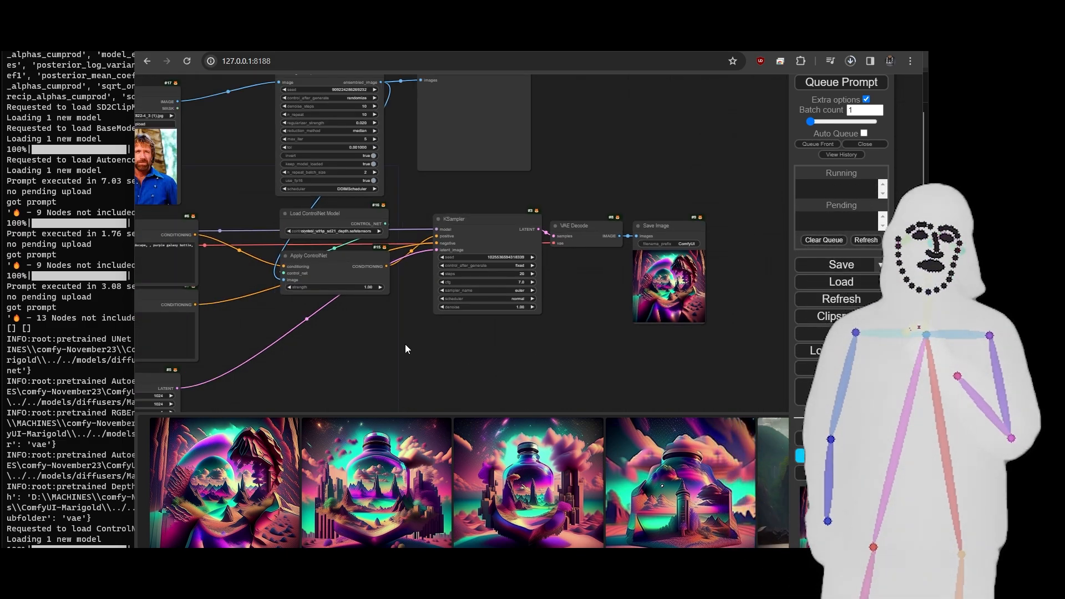
{"action": "left_click_drag", "start_coordinate": [405, 344], "coordinate": [464, 340]}
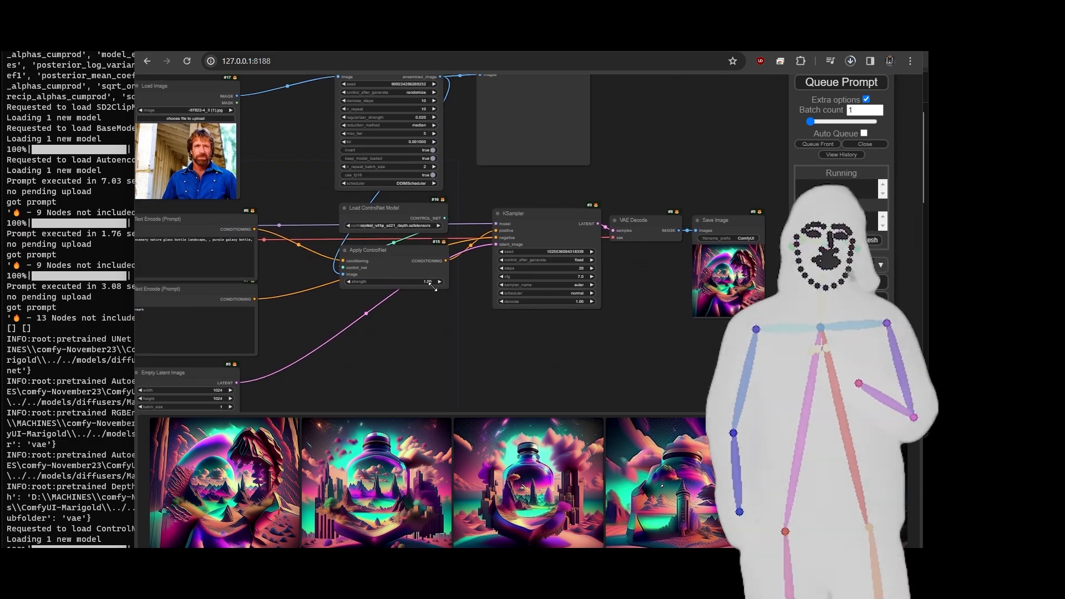
{"action": "scroll", "coordinate": [630, 334], "scroll_direction": "up", "scroll_amount": 4}
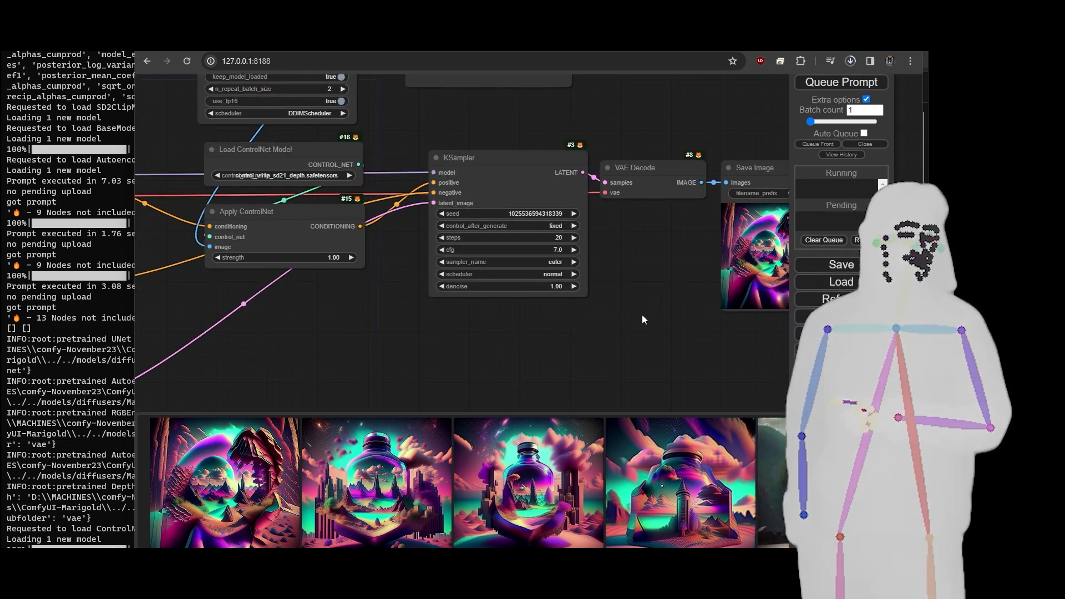
{"action": "scroll", "coordinate": [621, 331], "scroll_direction": "down", "scroll_amount": 5}
{"action": "scroll", "coordinate": [630, 302], "scroll_direction": "up", "scroll_amount": 5}
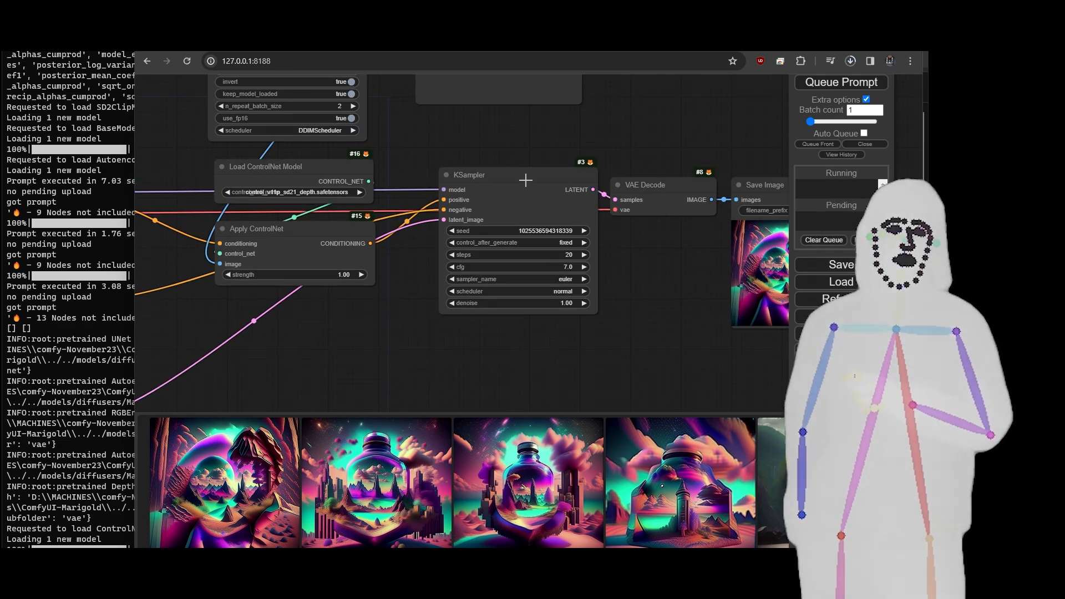
{"action": "scroll", "coordinate": [592, 265], "scroll_direction": "down", "scroll_amount": 6}
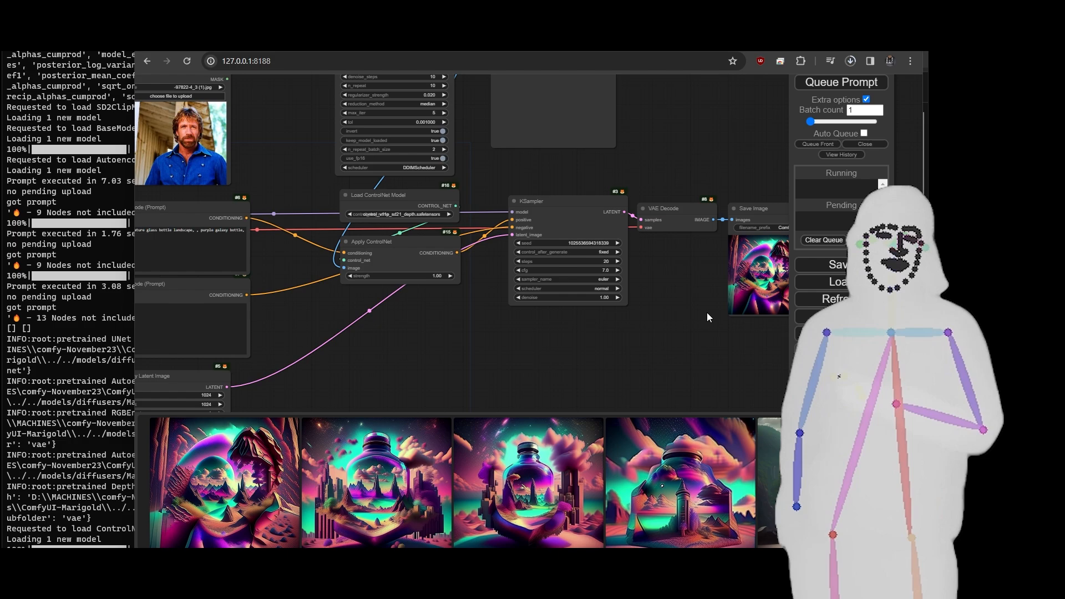
{"action": "scroll", "coordinate": [636, 323], "scroll_direction": "down", "scroll_amount": 4}
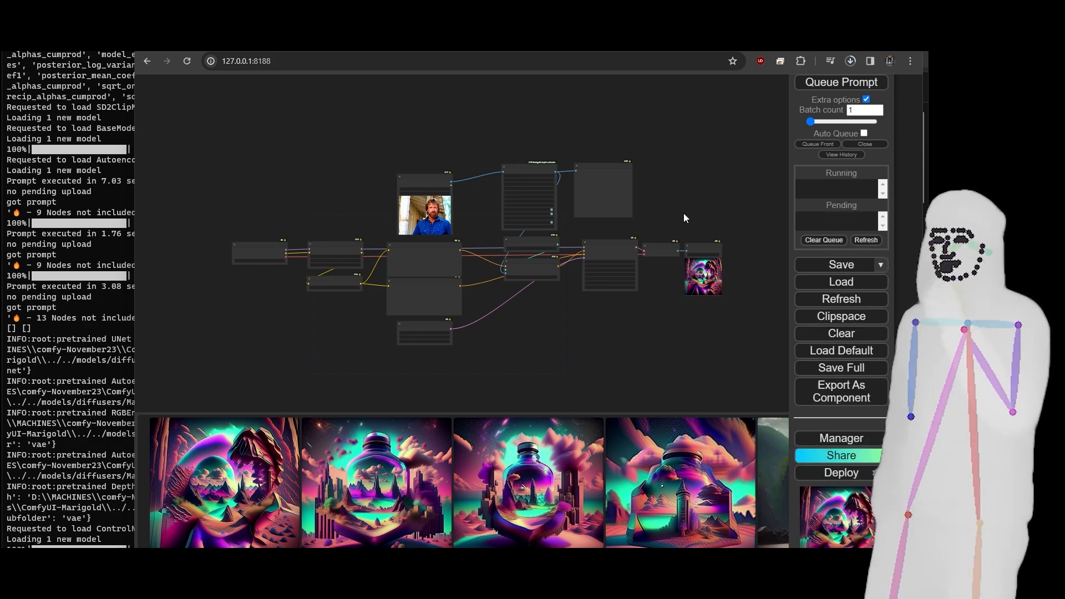
{"action": "scroll", "coordinate": [664, 328], "scroll_direction": "up", "scroll_amount": 10}
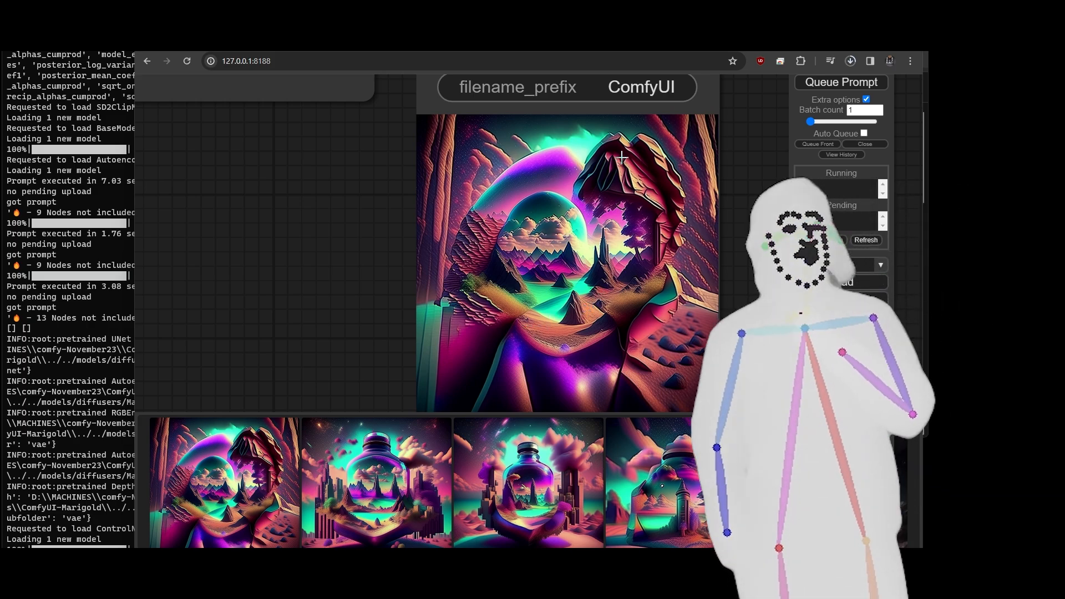
{"action": "scroll", "coordinate": [746, 283], "scroll_direction": "down", "scroll_amount": 8}
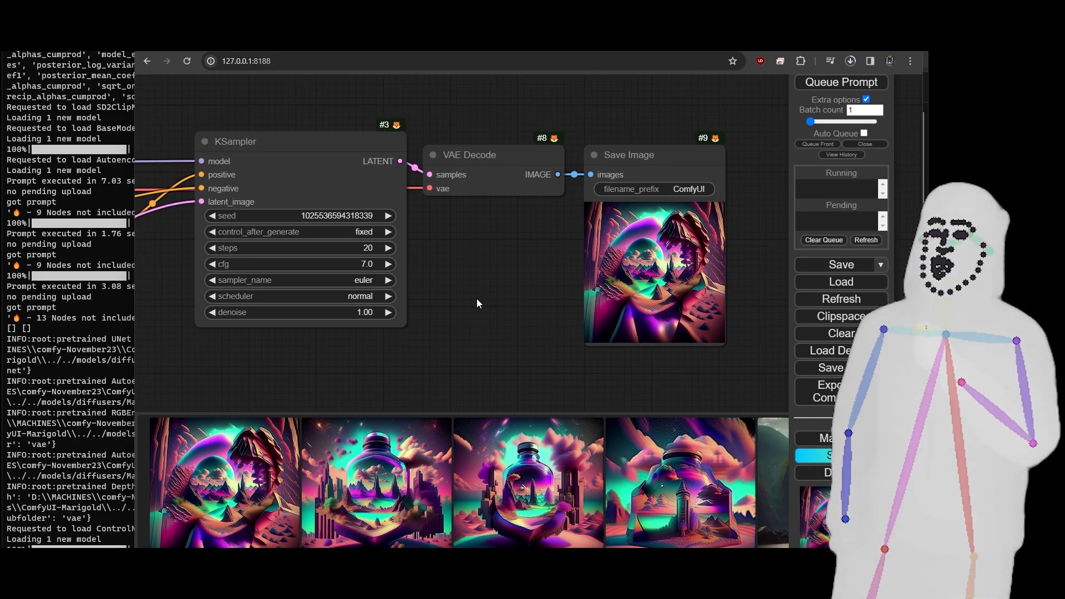
{"action": "left_click_drag", "start_coordinate": [476, 299], "coordinate": [631, 265]}
{"action": "scroll", "coordinate": [632, 272], "scroll_direction": "down", "scroll_amount": 3}
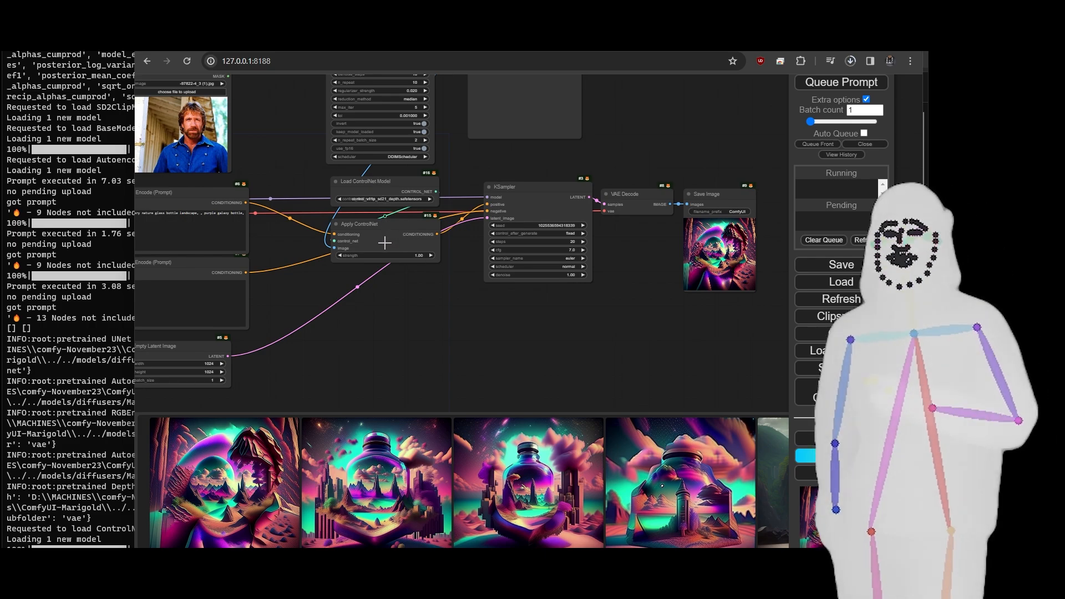
{"action": "left_click_drag", "start_coordinate": [417, 320], "coordinate": [504, 303]}
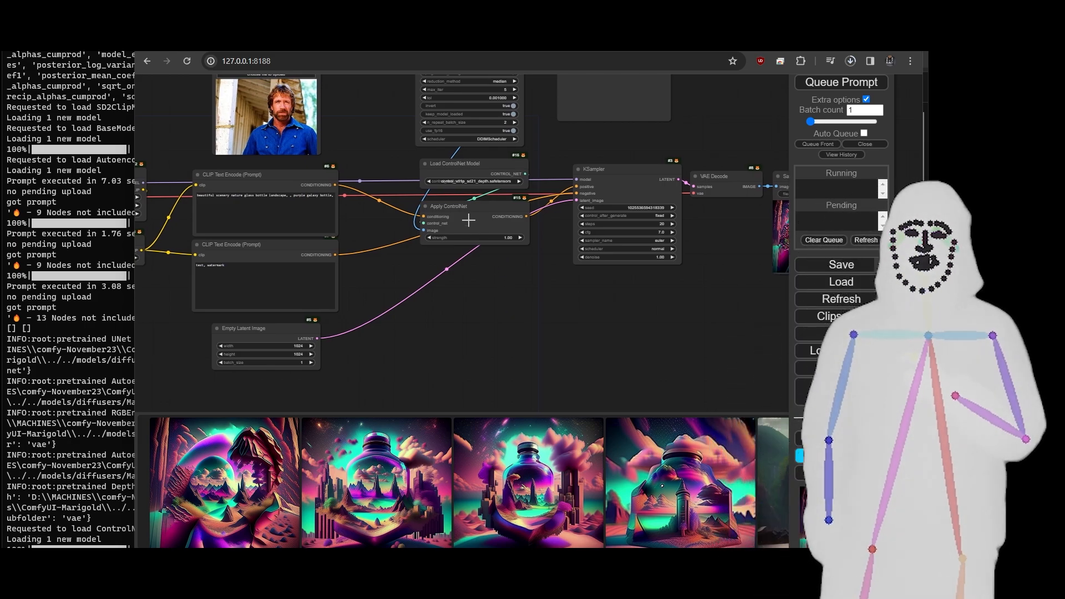
{"action": "left_click_drag", "start_coordinate": [480, 311], "coordinate": [567, 354]}
{"action": "scroll", "coordinate": [636, 324], "scroll_direction": "down", "scroll_amount": 4}
{"action": "left_click_drag", "start_coordinate": [631, 341], "coordinate": [591, 328]}
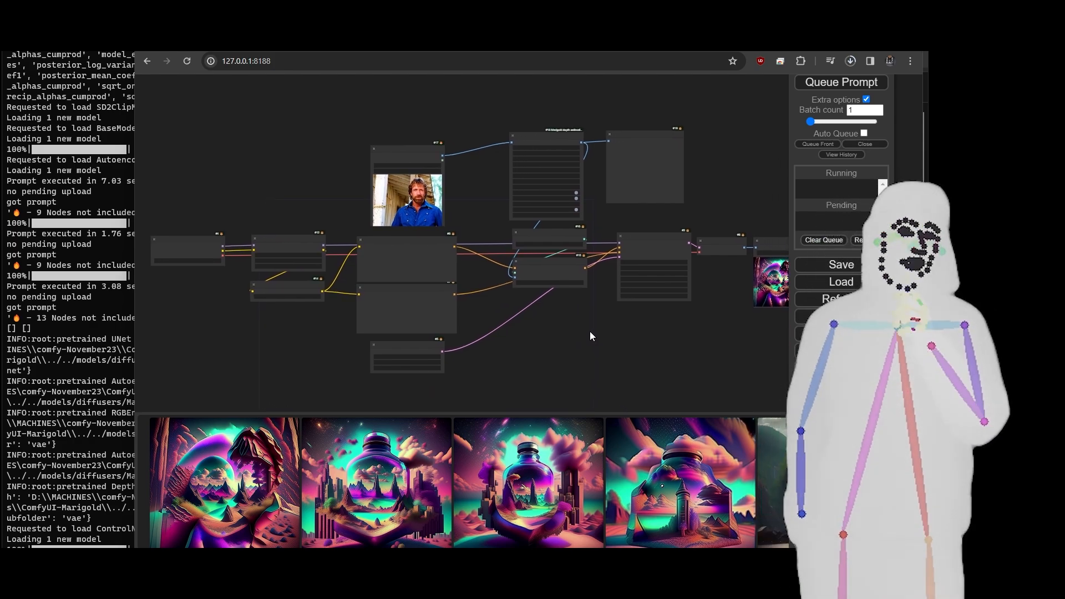
- Set the Load Checkpoint node's model to sd_xl_base_1.0.safetensors
{"action": "scroll", "coordinate": [178, 281], "scroll_direction": "up", "scroll_amount": 10}
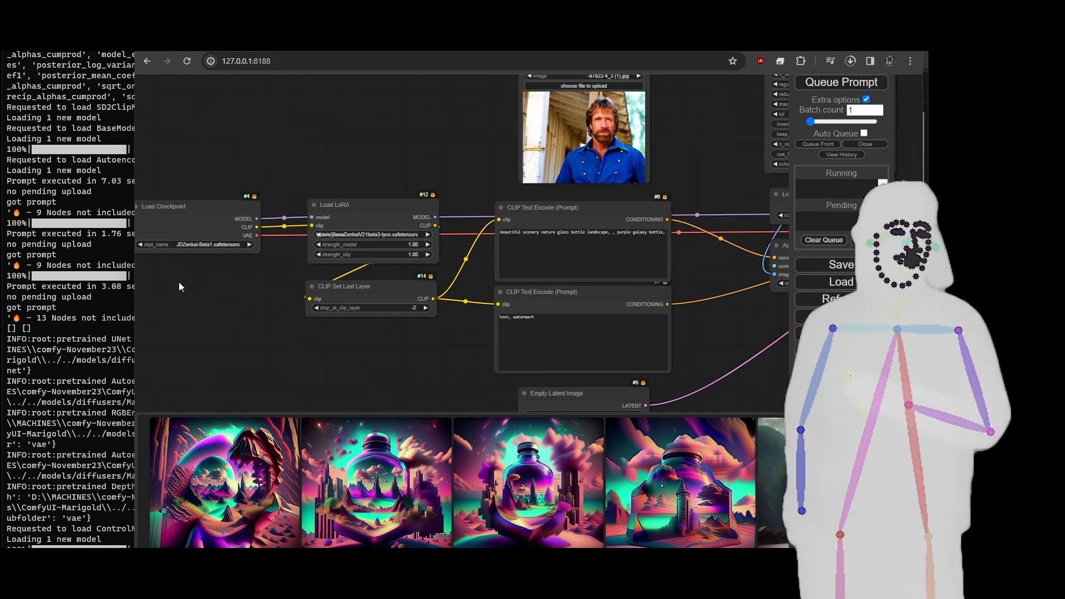
{"action": "left_click", "coordinate": [290, 256]}
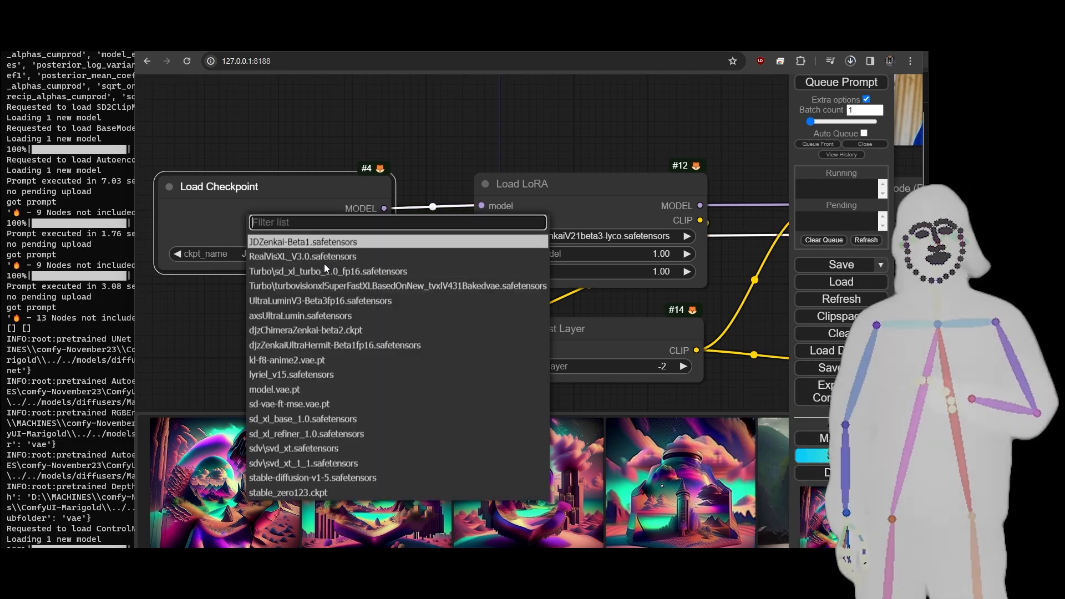
{"action": "left_click", "coordinate": [320, 421]}
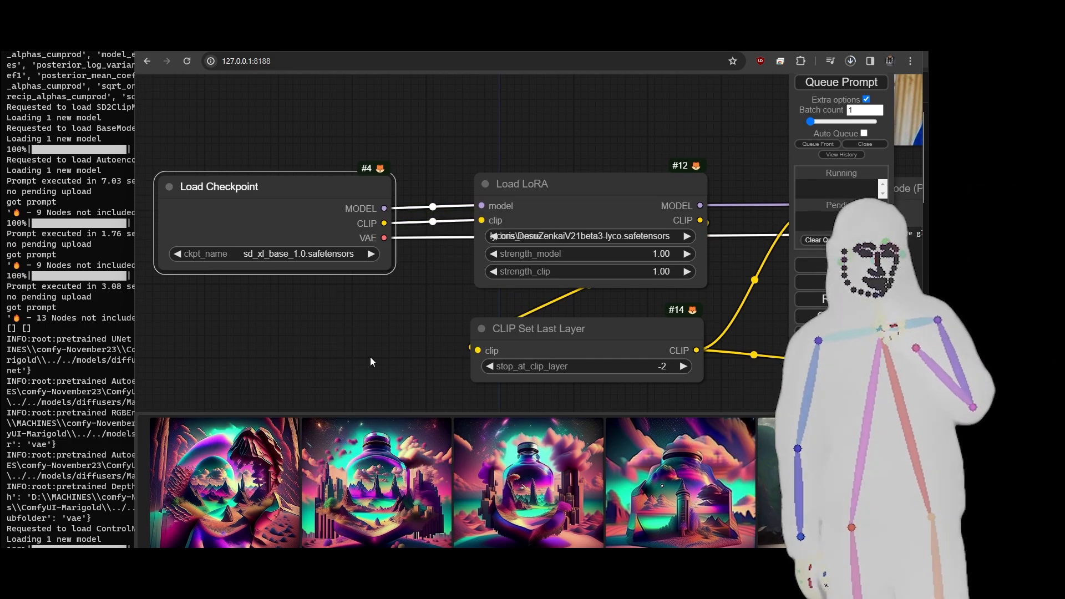
{"action": "left_click", "coordinate": [530, 236]}
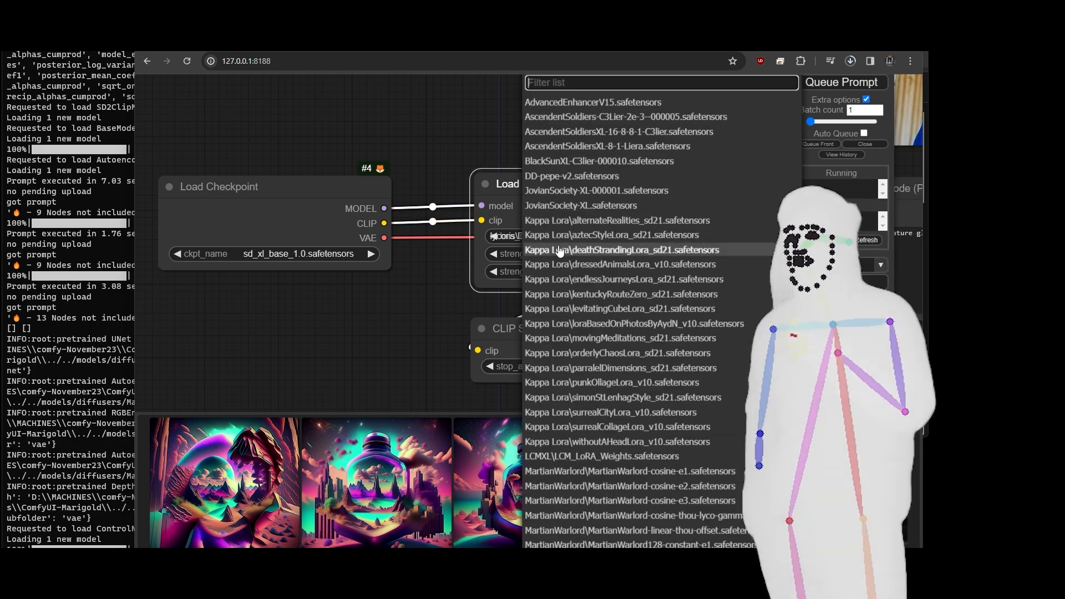
{"action": "type", "text": "xl"}
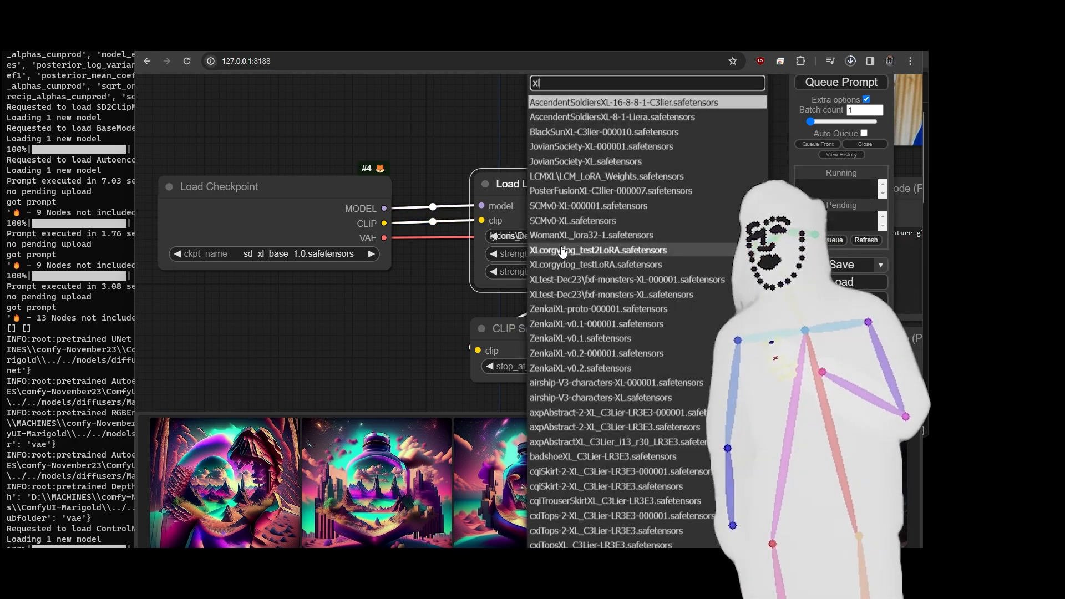
{"action": "left_click", "coordinate": [452, 264]}
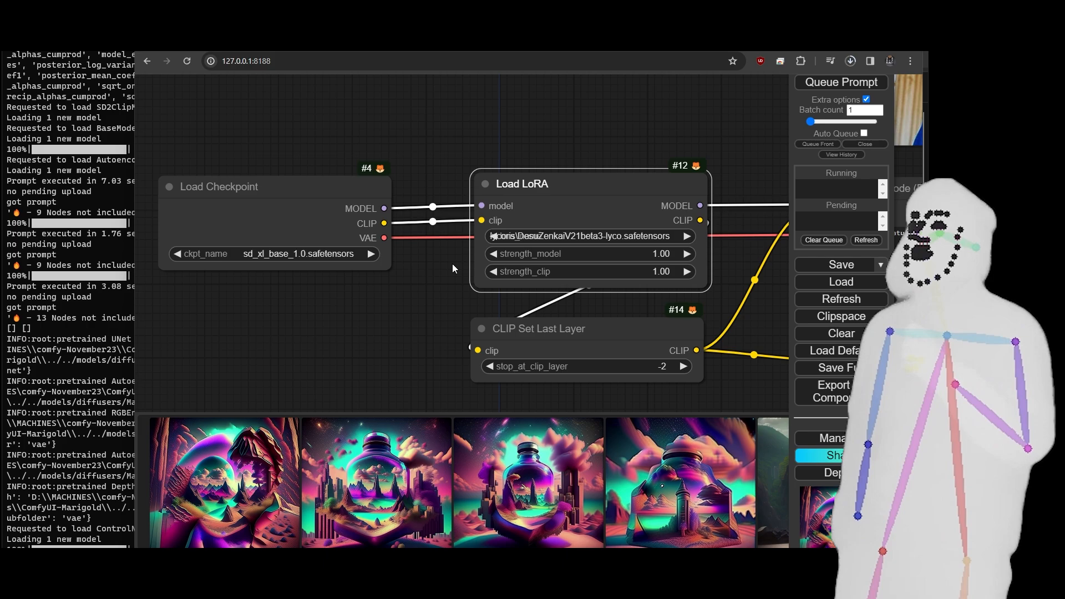
- Bypass the Load LoRA and CLIP Set Last Layer nodes
{"action": "left_click", "coordinate": [603, 216]}
{"action": "key", "text": "ctrl+b"}
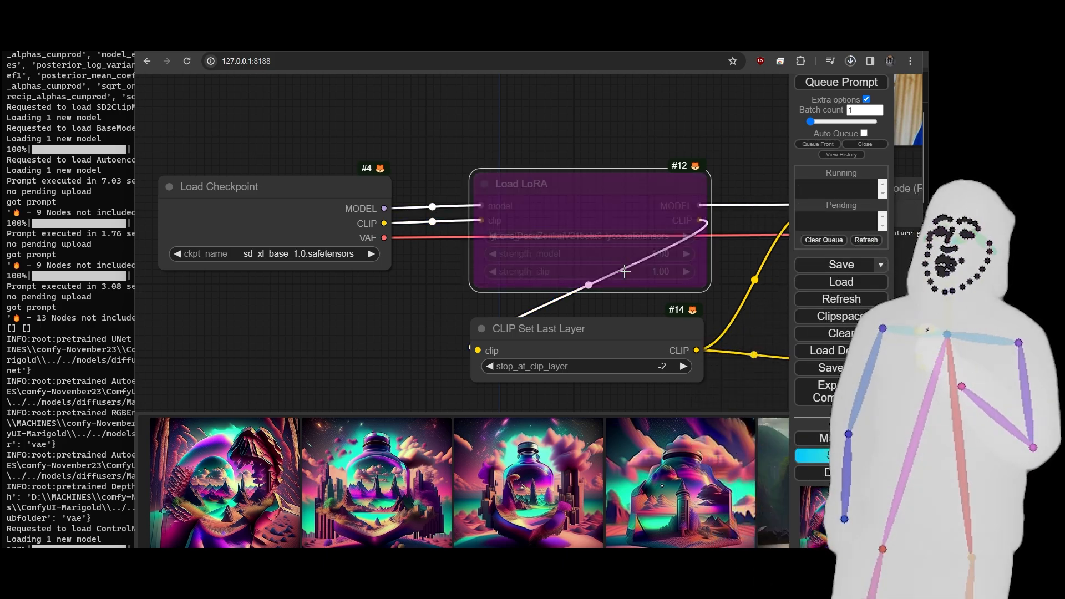
{"action": "left_click", "coordinate": [599, 335]}
{"action": "key", "text": "ctrl+b"}
- Bypass the Load Image, MarigoldDepthEstimation, Load ControlNet Model and Apply ControlNet nodes
{"action": "left_click_drag", "start_coordinate": [701, 160], "coordinate": [234, 148]}
{"action": "scroll", "coordinate": [281, 152], "scroll_direction": "down", "scroll_amount": 5}
{"action": "left_click_drag", "start_coordinate": [473, 276], "coordinate": [440, 343]}
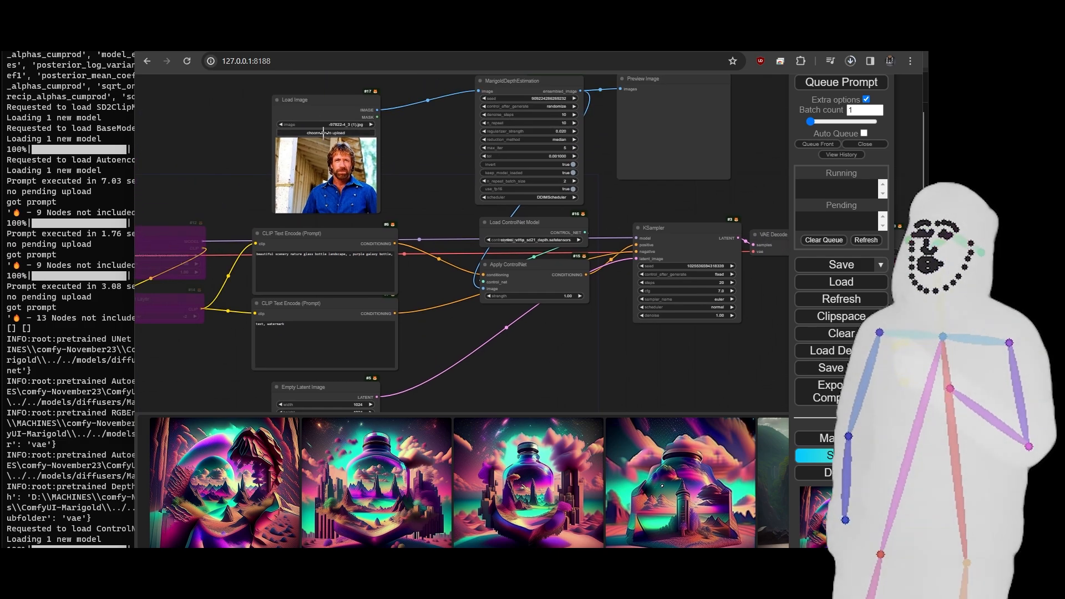
{"action": "left_click", "coordinate": [299, 92]}
{"action": "key", "text": "ctrl+b"}
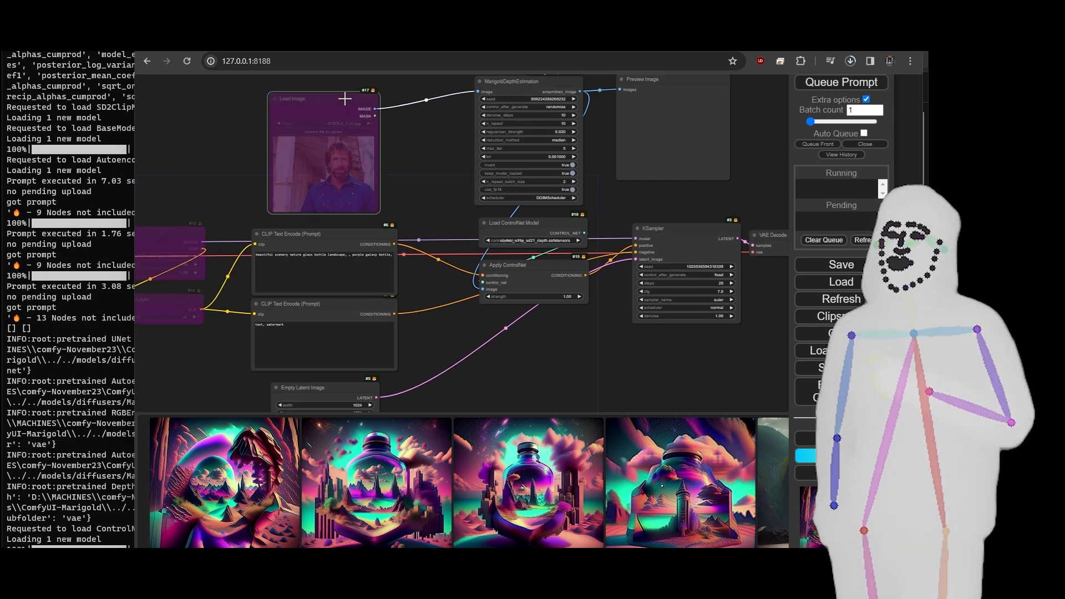
{"action": "left_click_drag", "start_coordinate": [483, 175], "coordinate": [520, 352]}
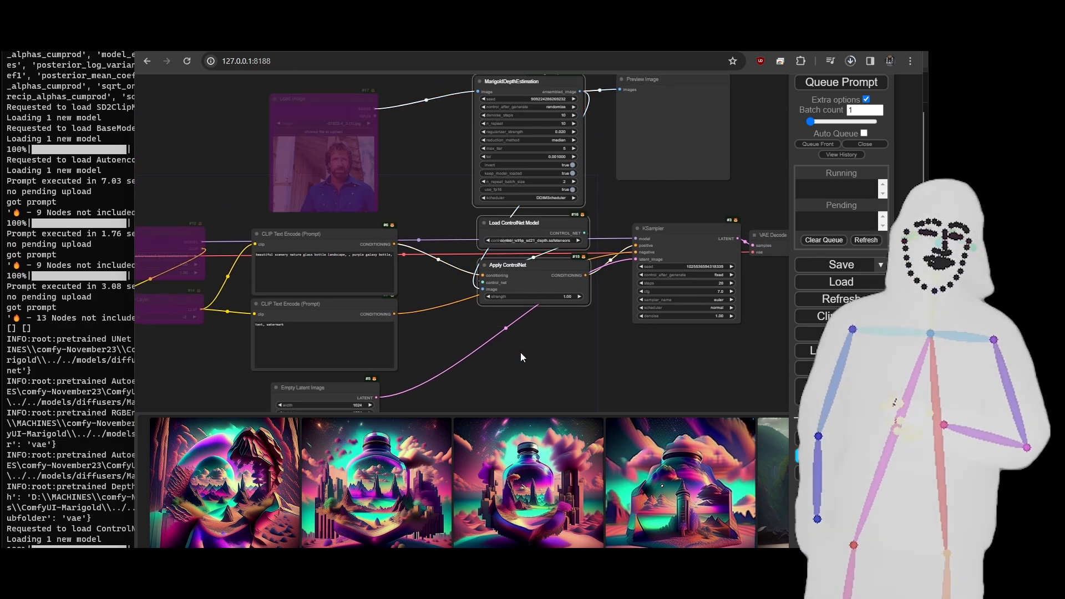
{"action": "key", "text": "ctrl+b"}
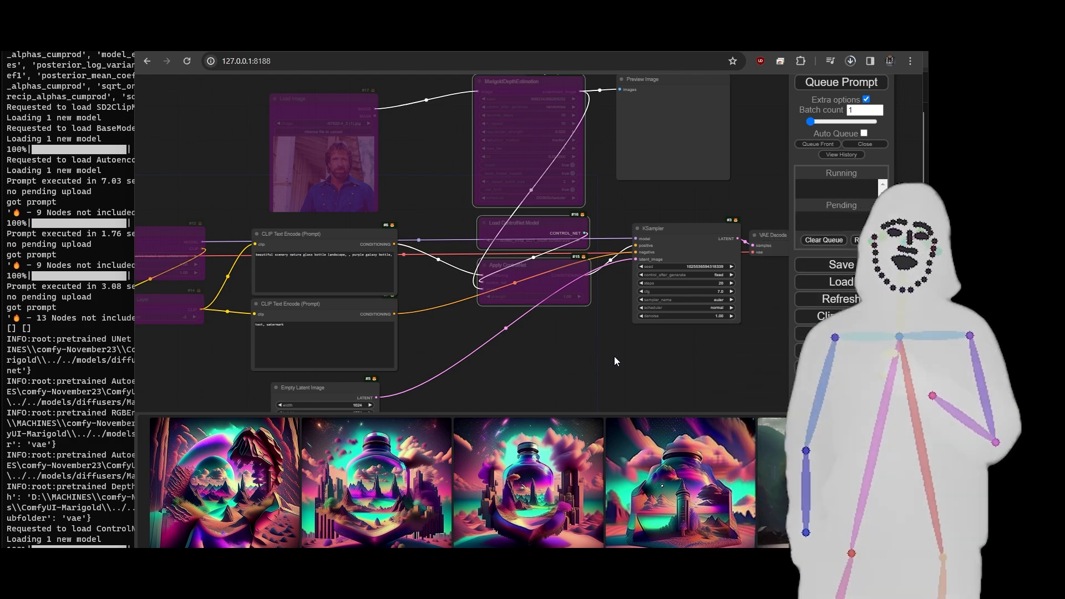
- Queue the workflow with the SDXL base checkpoint and inspect the generated image in the Save Image node
{"action": "left_click_drag", "start_coordinate": [631, 357], "coordinate": [412, 394]}
{"action": "left_click", "coordinate": [837, 83]}
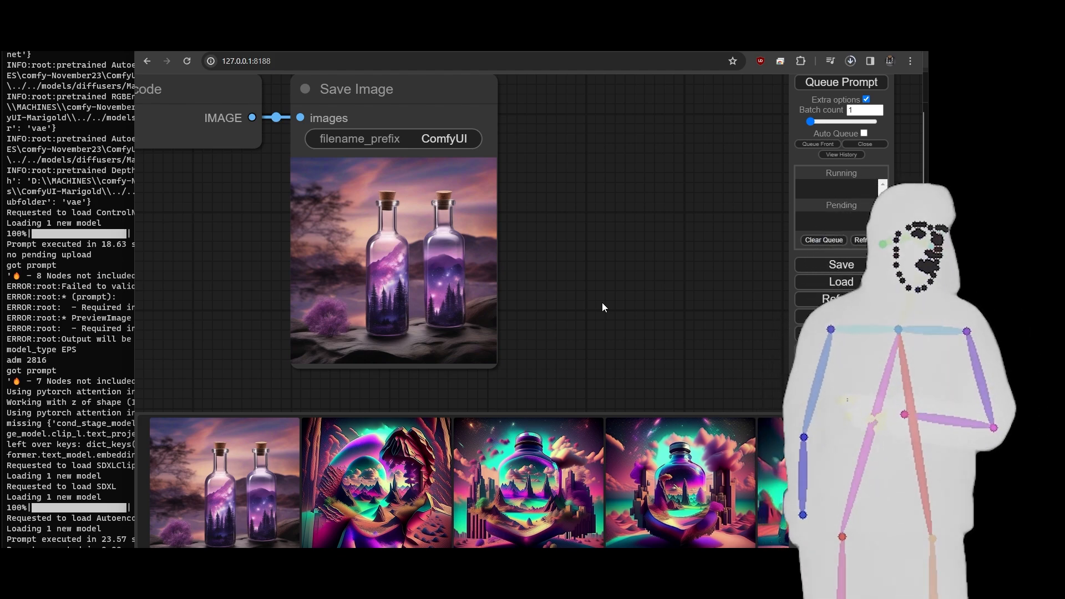
{"action": "scroll", "coordinate": [354, 234], "scroll_direction": "up", "scroll_amount": 6}
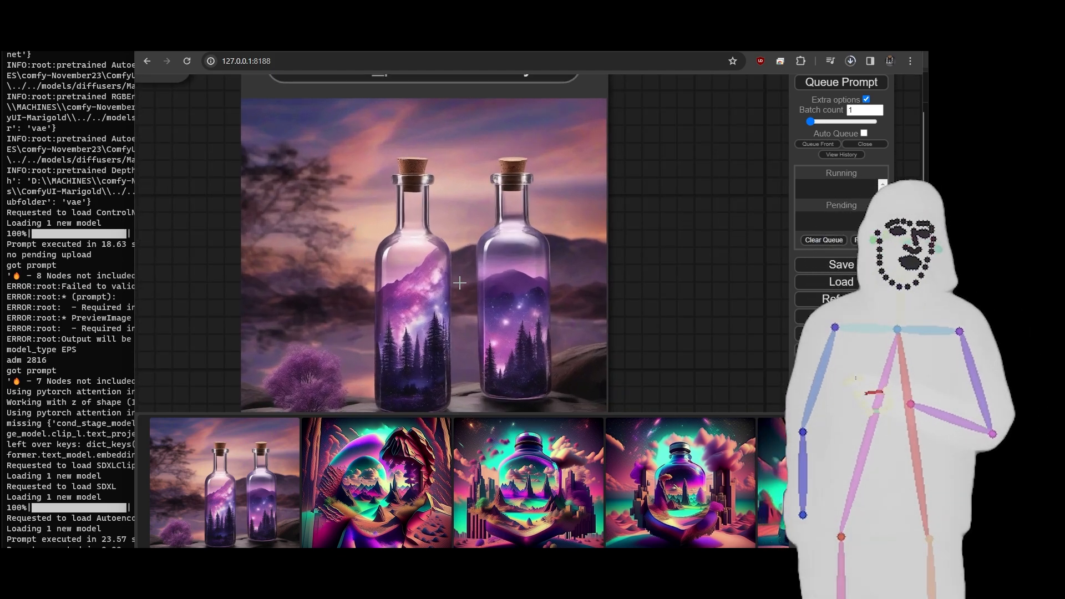
{"action": "scroll", "coordinate": [459, 283], "scroll_direction": "down", "scroll_amount": 6}
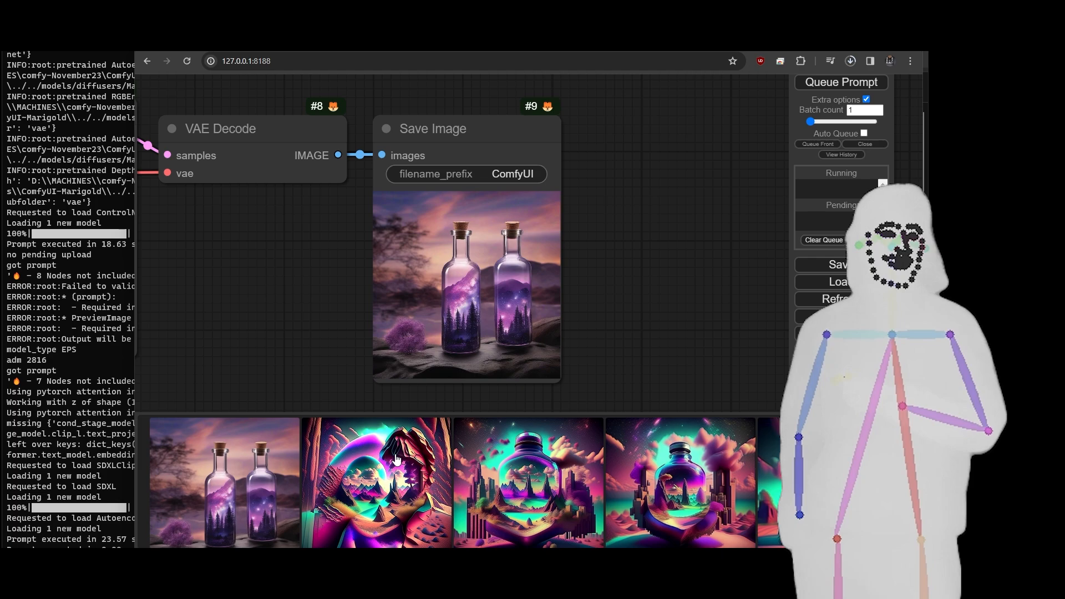
{"action": "scroll", "coordinate": [686, 241], "scroll_direction": "down", "scroll_amount": 8}
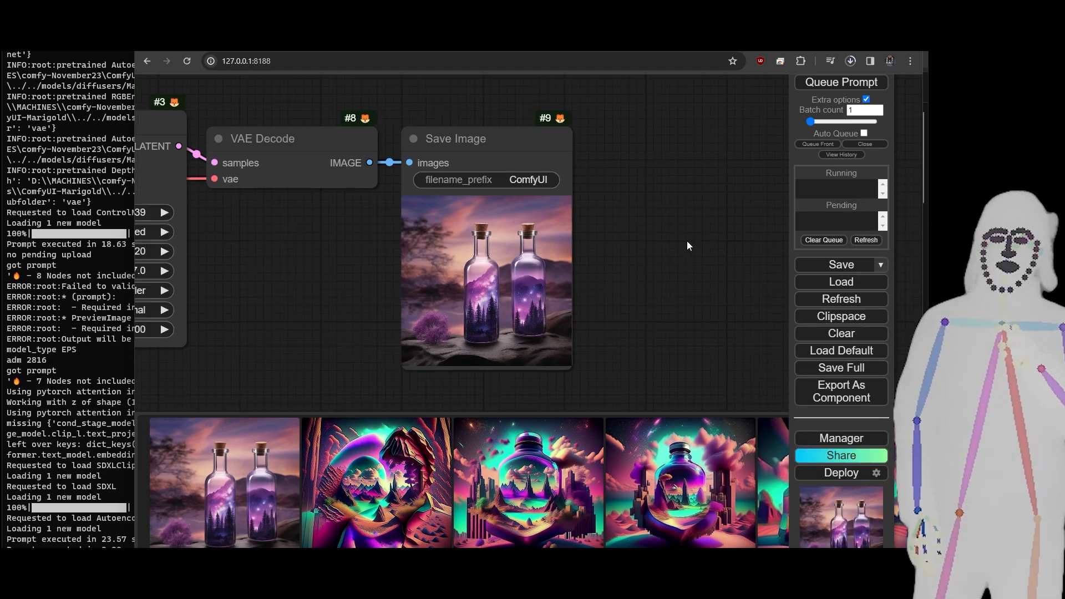
- Remove the bypass from the Load LoRA and CLIP Set Last Layer nodes together
{"action": "left_click_drag", "start_coordinate": [304, 320], "coordinate": [782, 382]}
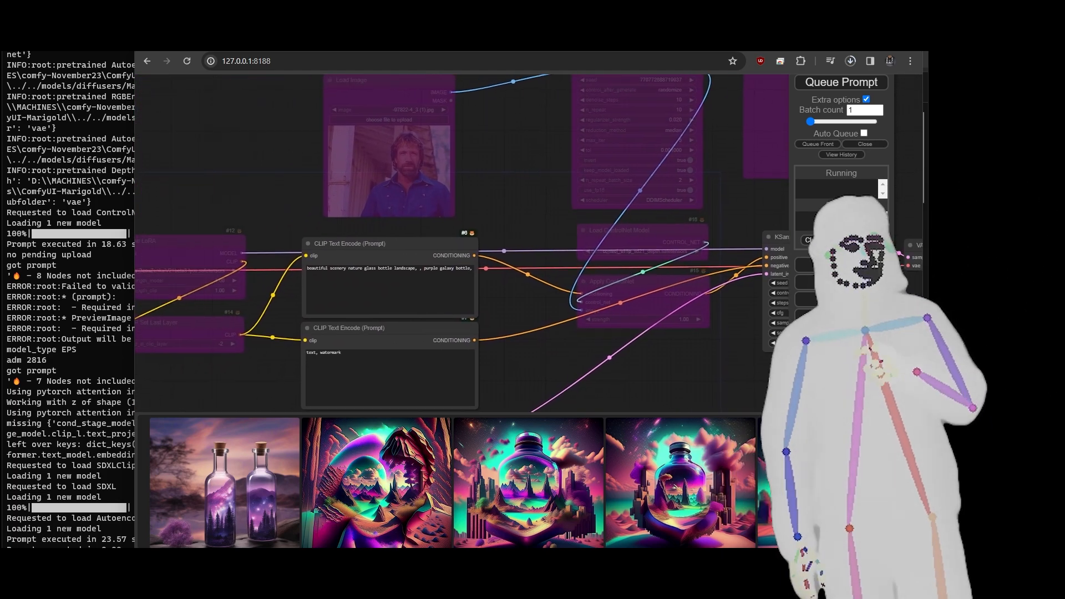
{"action": "left_click_drag", "start_coordinate": [293, 208], "coordinate": [494, 179]}
{"action": "scroll", "coordinate": [470, 168], "scroll_direction": "up", "scroll_amount": 4}
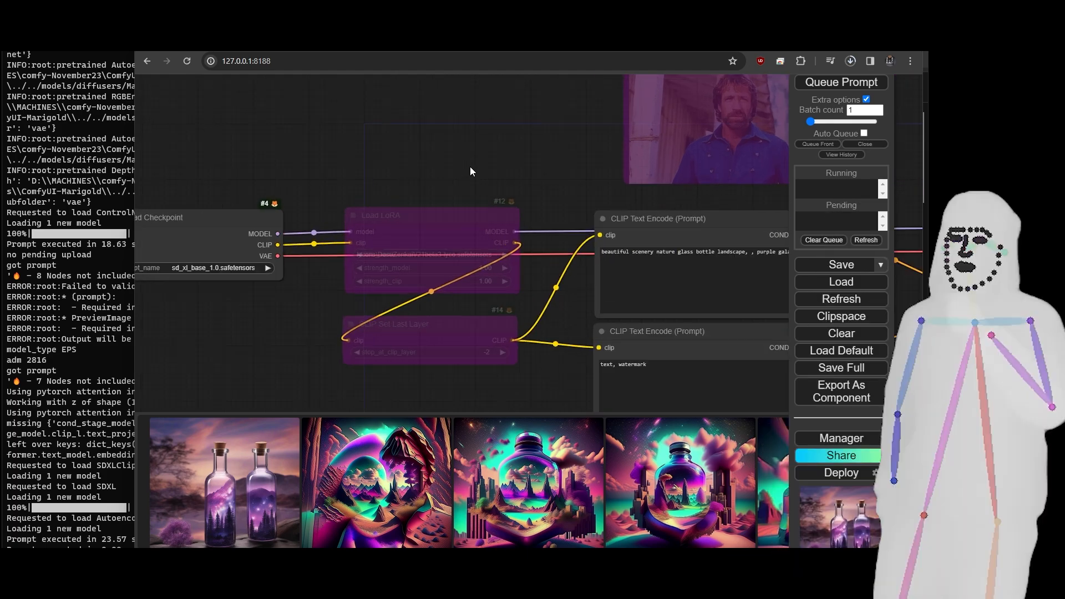
{"action": "left_click_drag", "start_coordinate": [421, 182], "coordinate": [471, 395]}
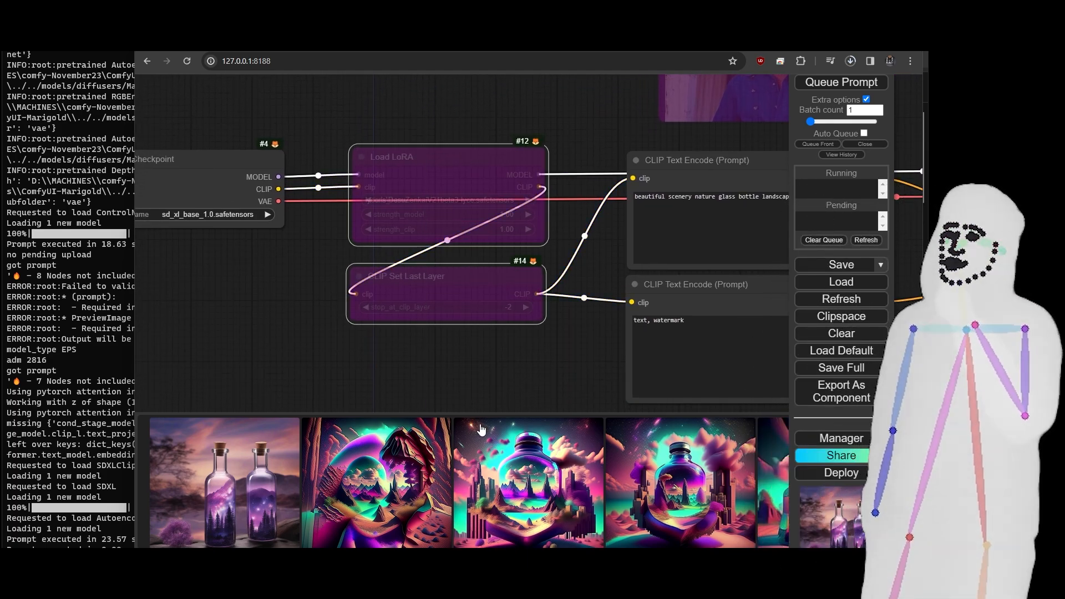
{"action": "key", "text": "ctrl+b"}
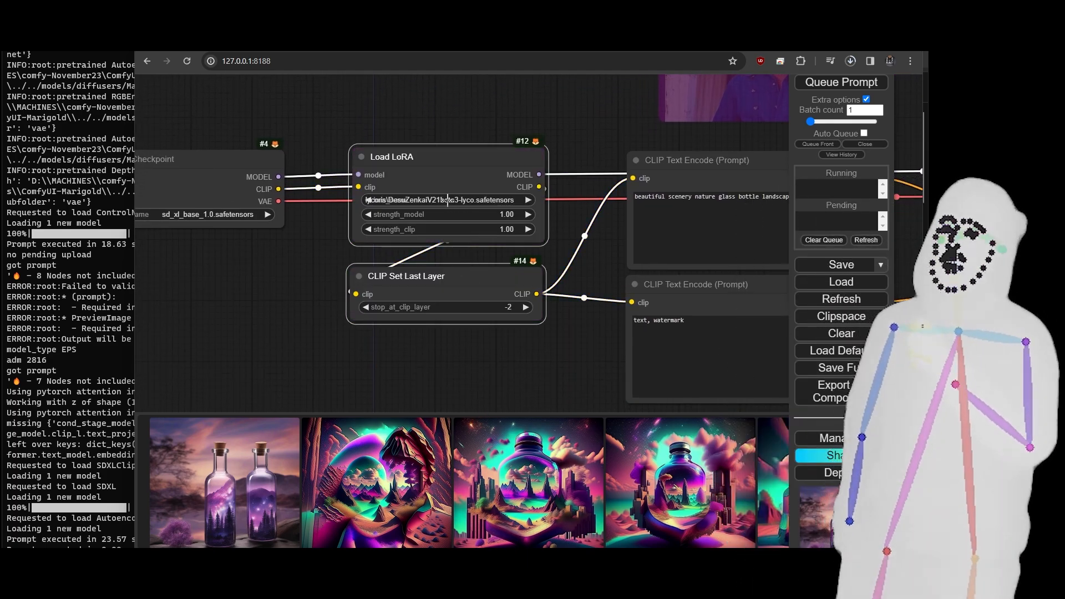
- Filter the LoRA list for "zenk" and set the Load LoRA node to ZenkaiXL-v0.2.safetensors
{"action": "left_click", "coordinate": [448, 201]}
{"action": "type", "text": "zenk"}
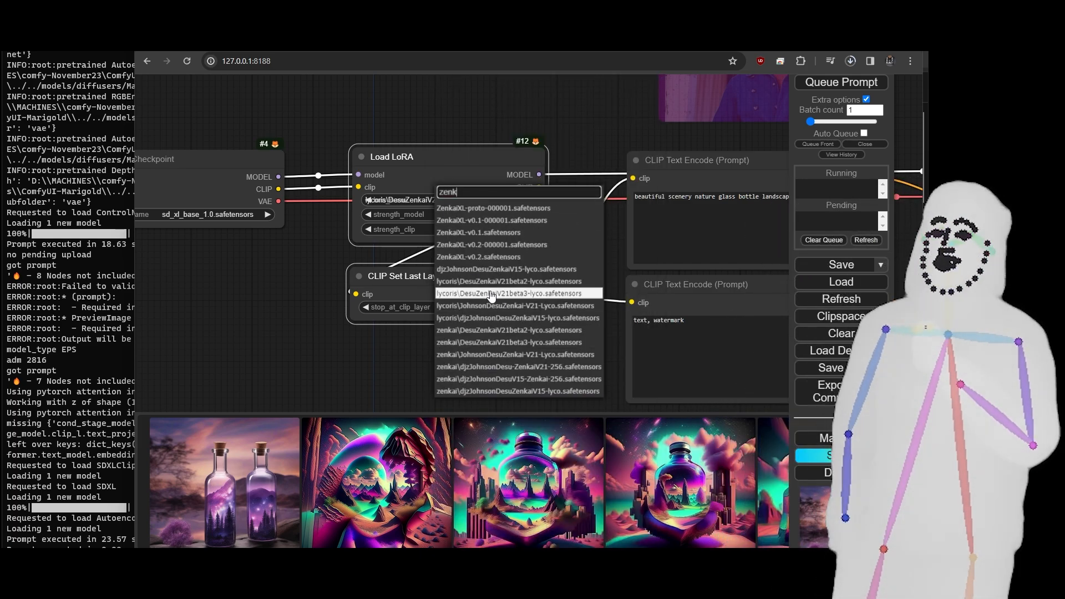
{"action": "left_click", "coordinate": [487, 256]}
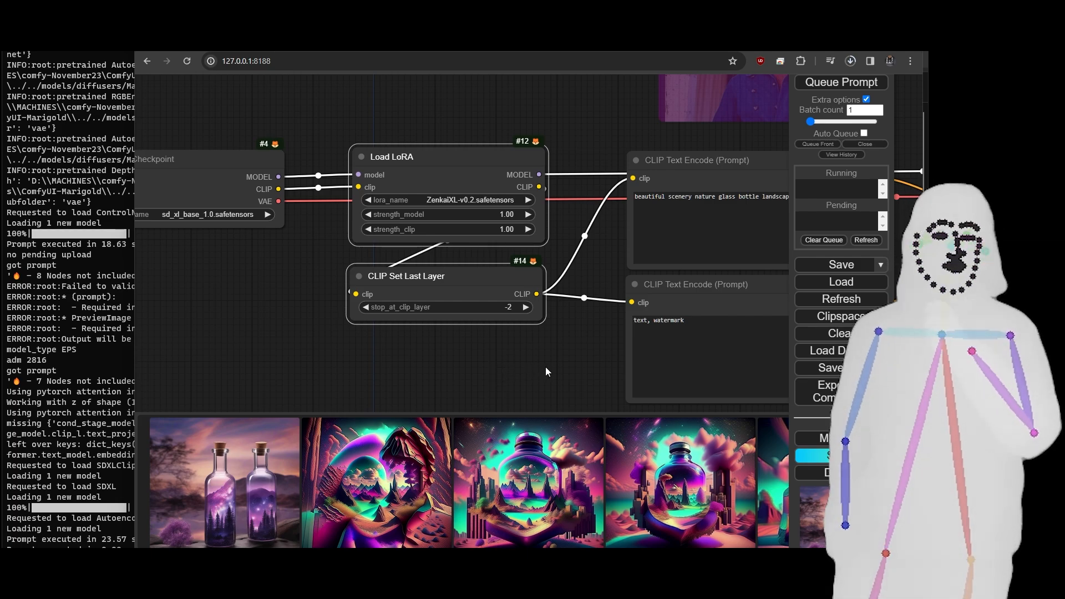
- Queue the workflow with the SDXL LoRA enabled and examine the new image in the Save Image node up close
{"action": "left_click_drag", "start_coordinate": [544, 367], "coordinate": [217, 355]}
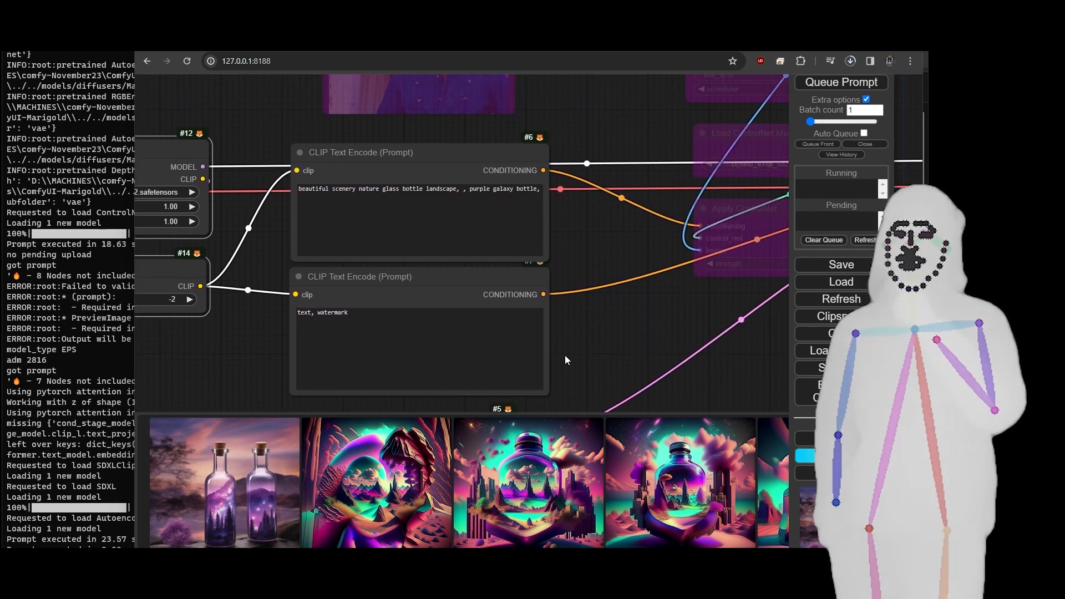
{"action": "left_click_drag", "start_coordinate": [685, 323], "coordinate": [407, 363]}
{"action": "scroll", "coordinate": [414, 340], "scroll_direction": "down", "scroll_amount": 4}
{"action": "scroll", "coordinate": [414, 341], "scroll_direction": "down", "scroll_amount": 2}
{"action": "left_click_drag", "start_coordinate": [520, 368], "coordinate": [442, 370]}
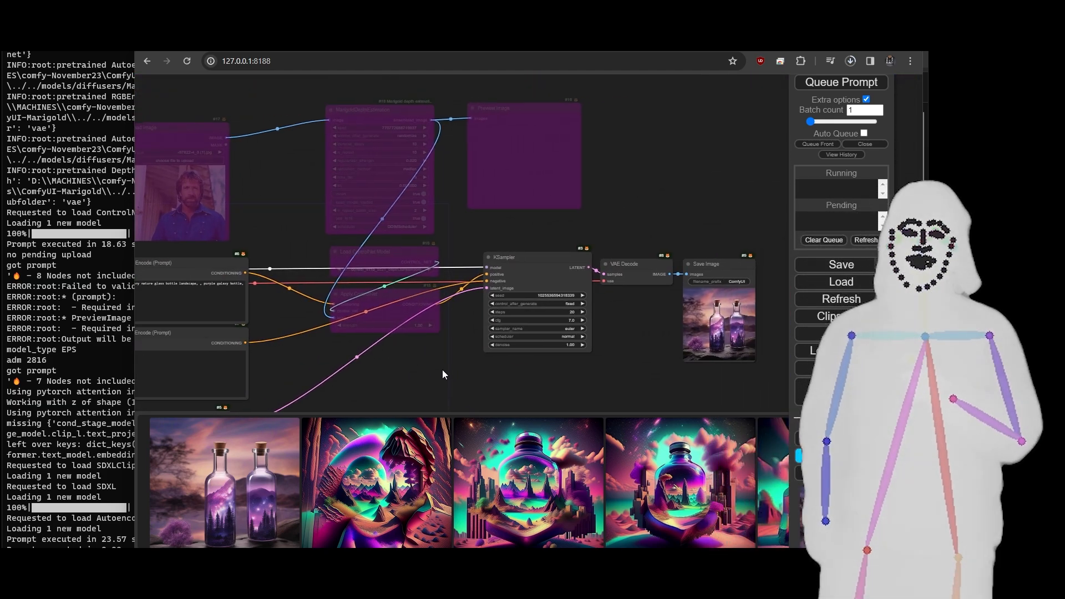
{"action": "left_click", "coordinate": [856, 86]}
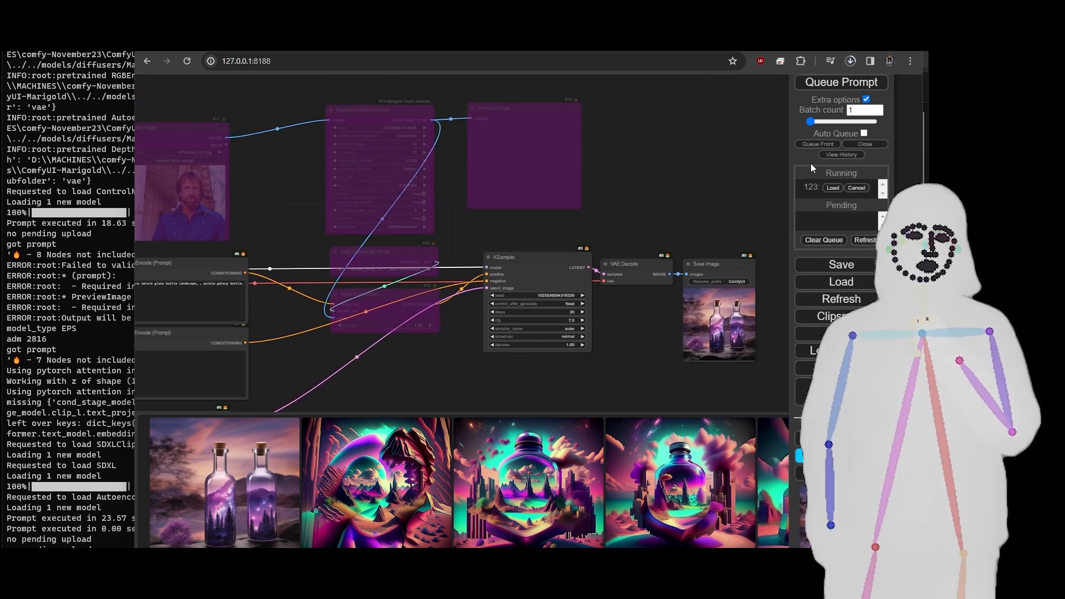
{"action": "left_click_drag", "start_coordinate": [677, 377], "coordinate": [505, 357]}
{"action": "scroll", "coordinate": [502, 358], "scroll_direction": "up", "scroll_amount": 6}
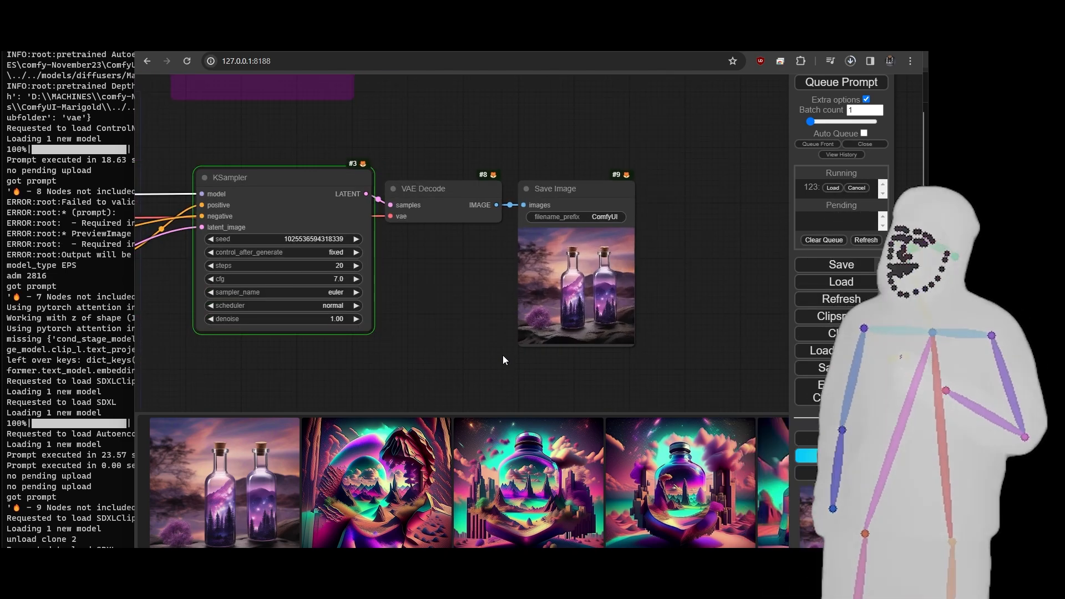
{"action": "scroll", "coordinate": [657, 284], "scroll_direction": "up", "scroll_amount": 4}
{"action": "left_click_drag", "start_coordinate": [660, 284], "coordinate": [696, 260]}
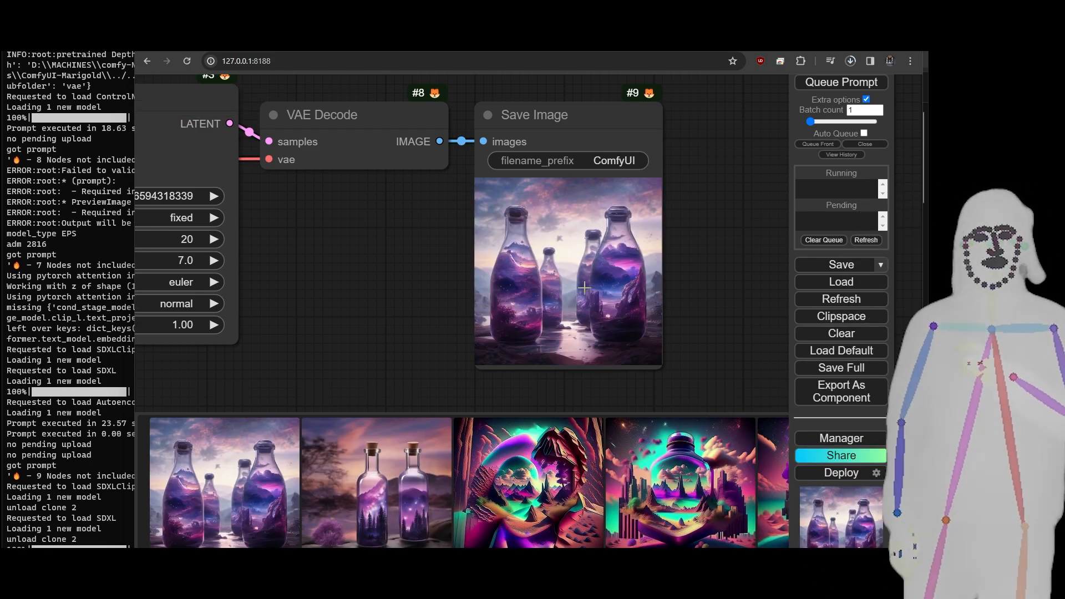
{"action": "scroll", "coordinate": [571, 298], "scroll_direction": "up", "scroll_amount": 5}
{"action": "scroll", "coordinate": [571, 298], "scroll_direction": "up", "scroll_amount": 3}
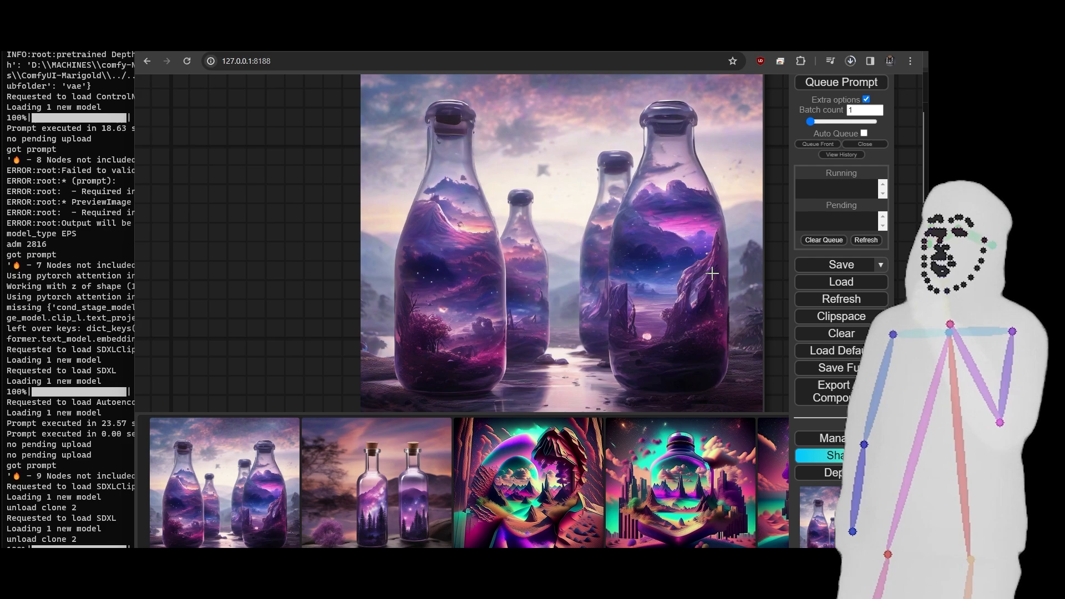
- Remove the bypass from the MarigoldDepthEstimation, Load ControlNet Model and Apply ControlNet nodes
{"action": "scroll", "coordinate": [712, 272], "scroll_direction": "down", "scroll_amount": 10}
{"action": "left_click_drag", "start_coordinate": [331, 332], "coordinate": [667, 352]}
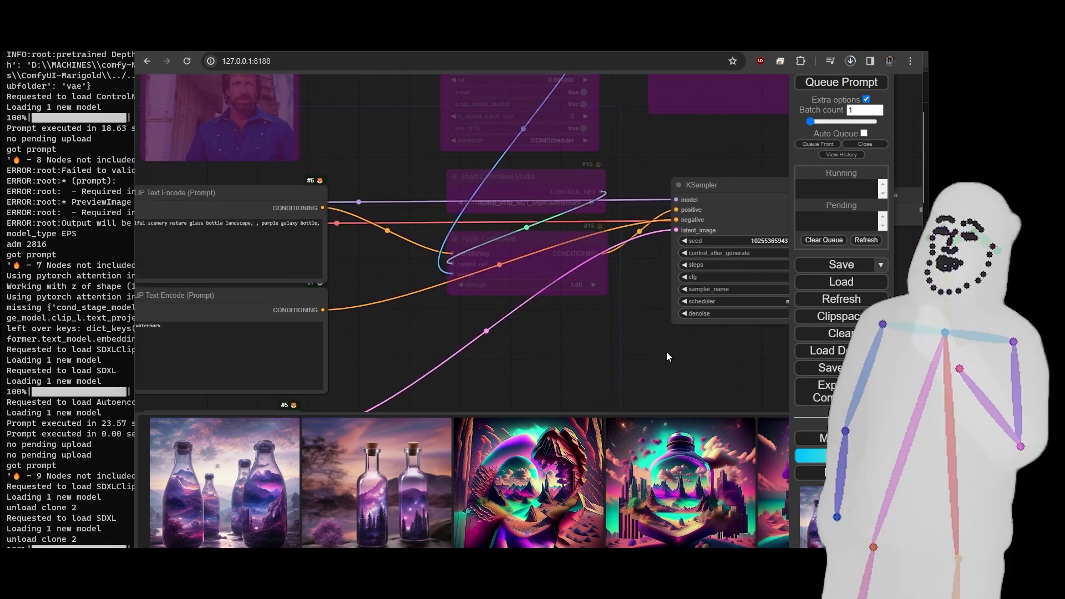
{"action": "scroll", "coordinate": [628, 310], "scroll_direction": "down", "scroll_amount": 5}
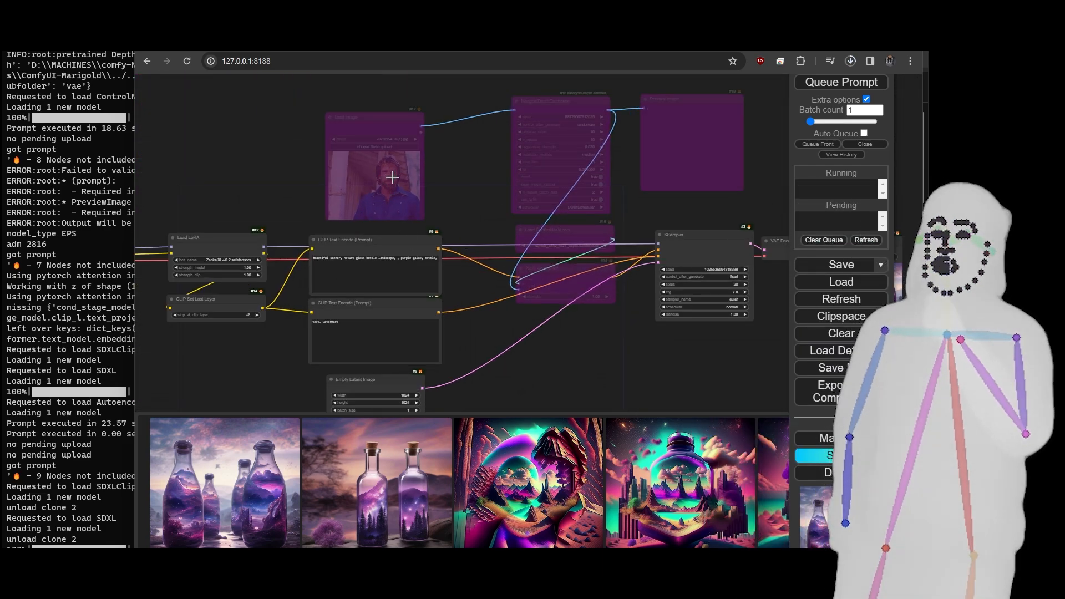
{"action": "left_click_drag", "start_coordinate": [582, 325], "coordinate": [558, 104]}
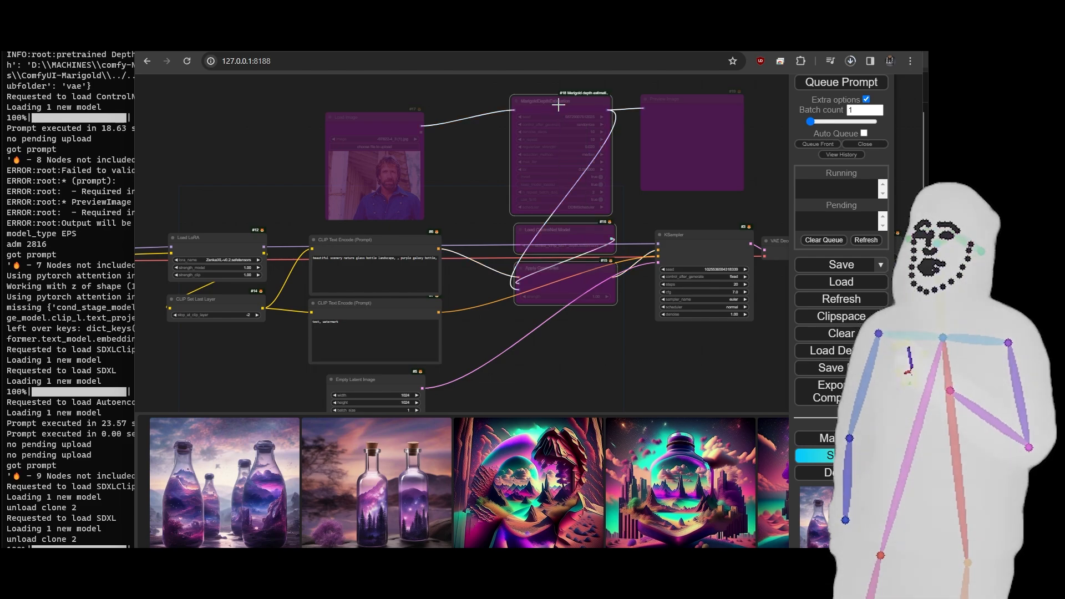
{"action": "key", "text": "ctrl+b"}
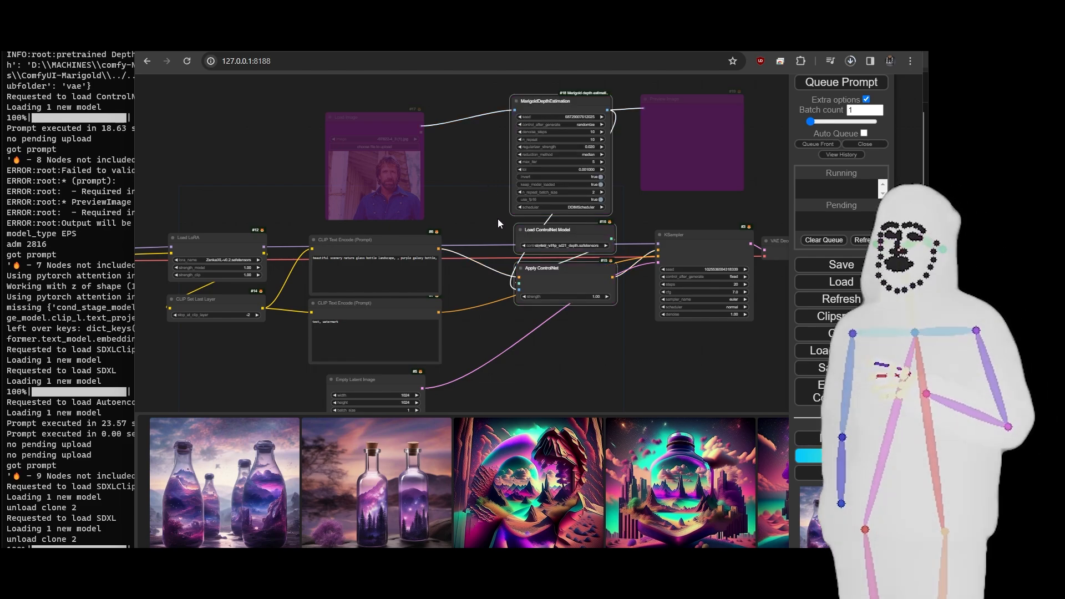
- Set the Load ControlNet Model node to controlnet_loras\control-lora-depth-rank128.safetensors
{"action": "scroll", "coordinate": [568, 298], "scroll_direction": "up", "scroll_amount": 9}
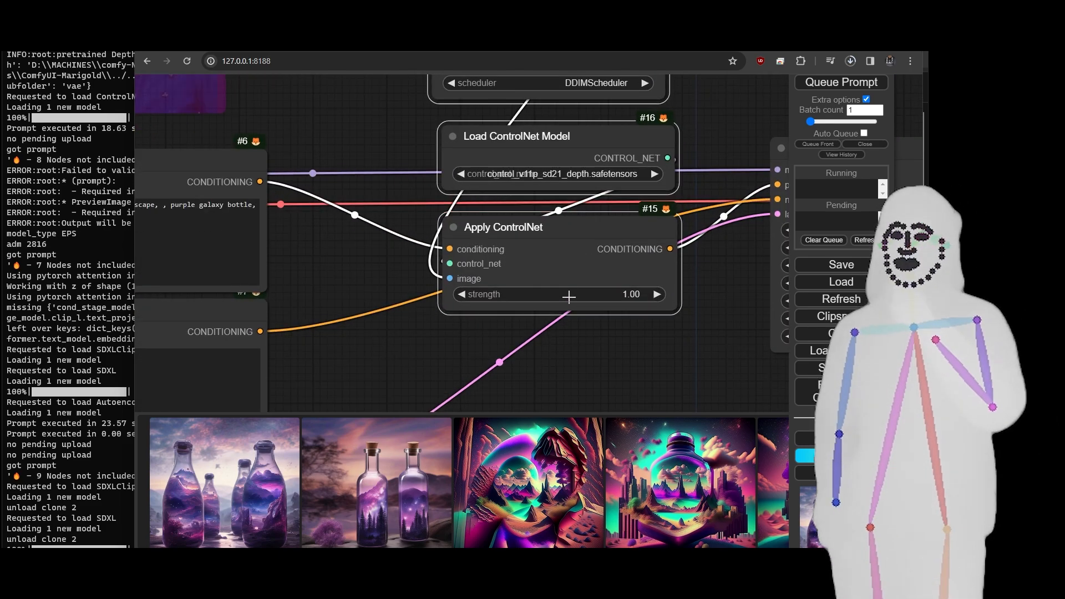
{"action": "left_click", "coordinate": [507, 175]}
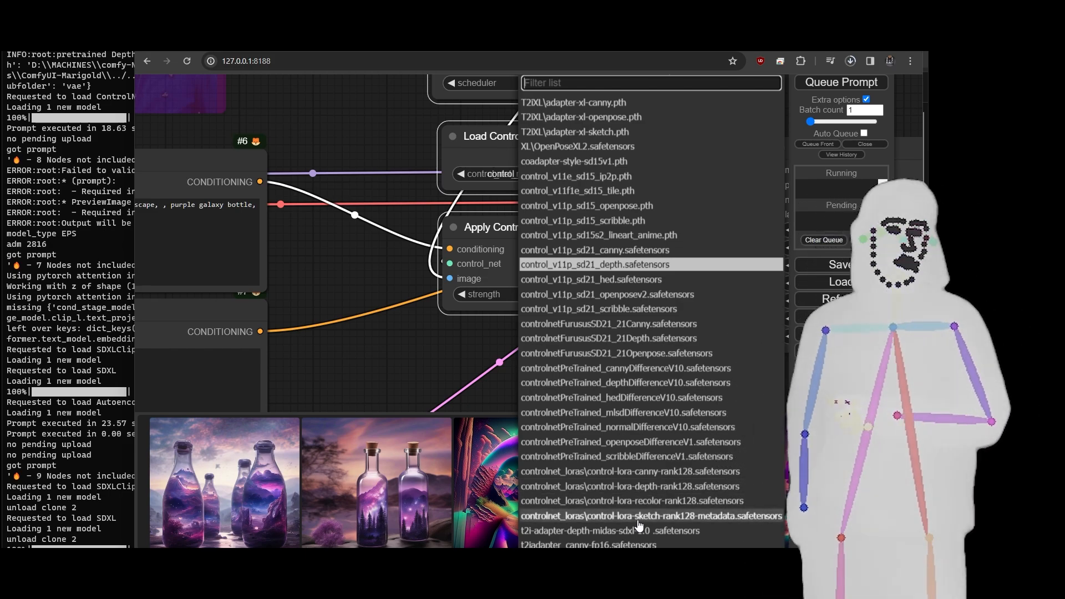
{"action": "left_click", "coordinate": [632, 486]}
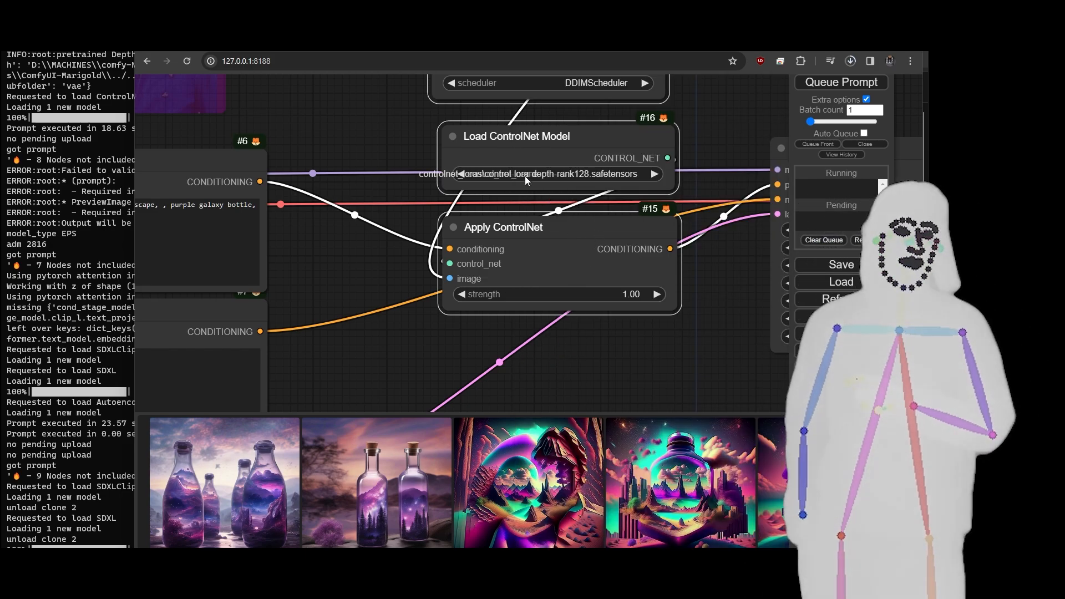
{"action": "scroll", "coordinate": [634, 391], "scroll_direction": "down", "scroll_amount": 5}
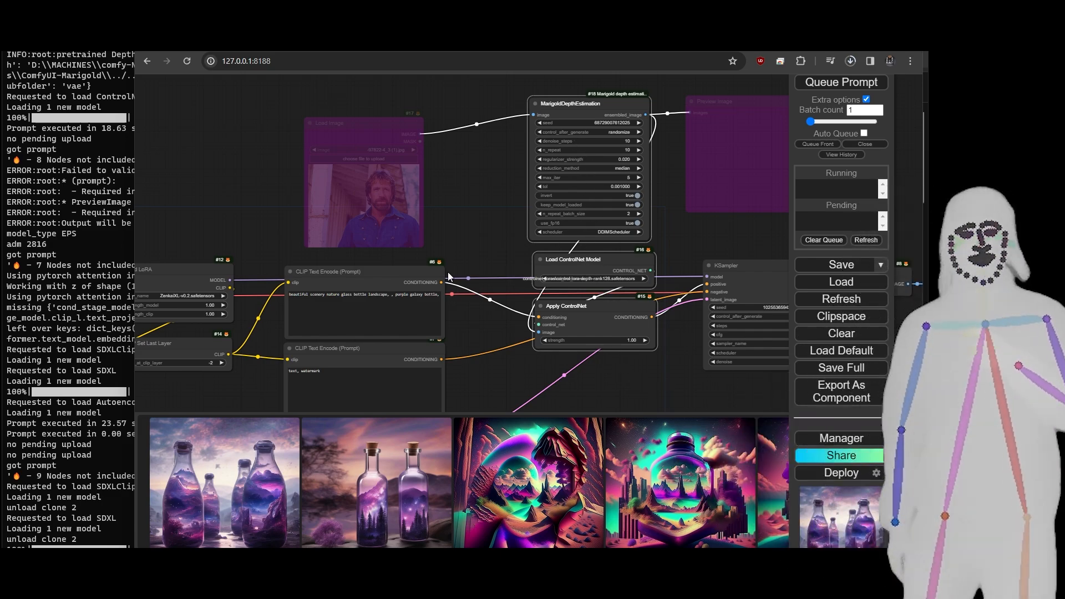
- Remove the bypass from the Load Image and Preview Image nodes
{"action": "left_click_drag", "start_coordinate": [475, 253], "coordinate": [629, 196]}
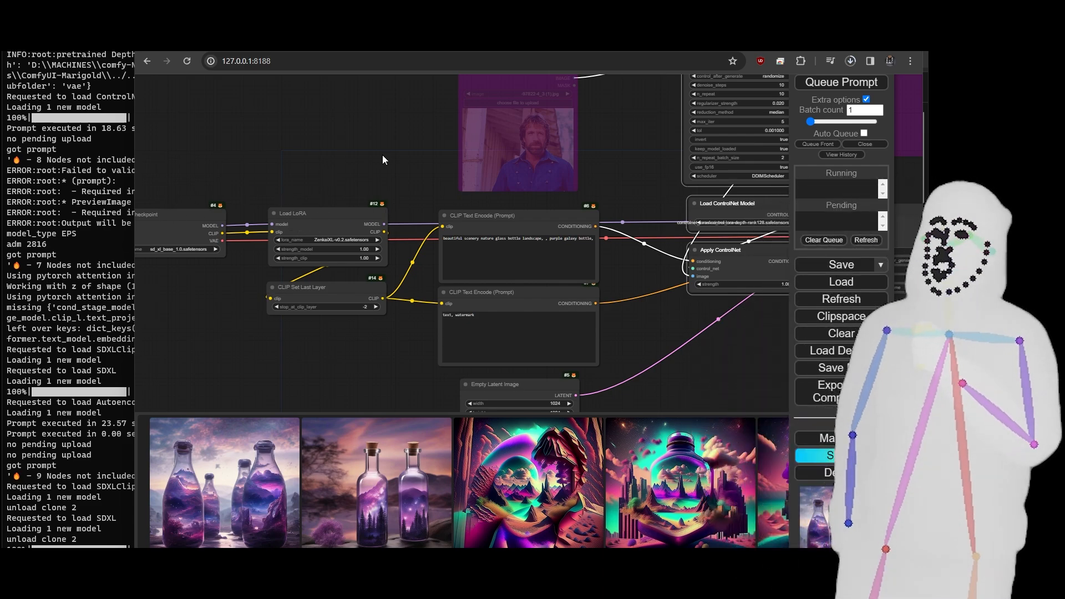
{"action": "left_click", "coordinate": [343, 214]}
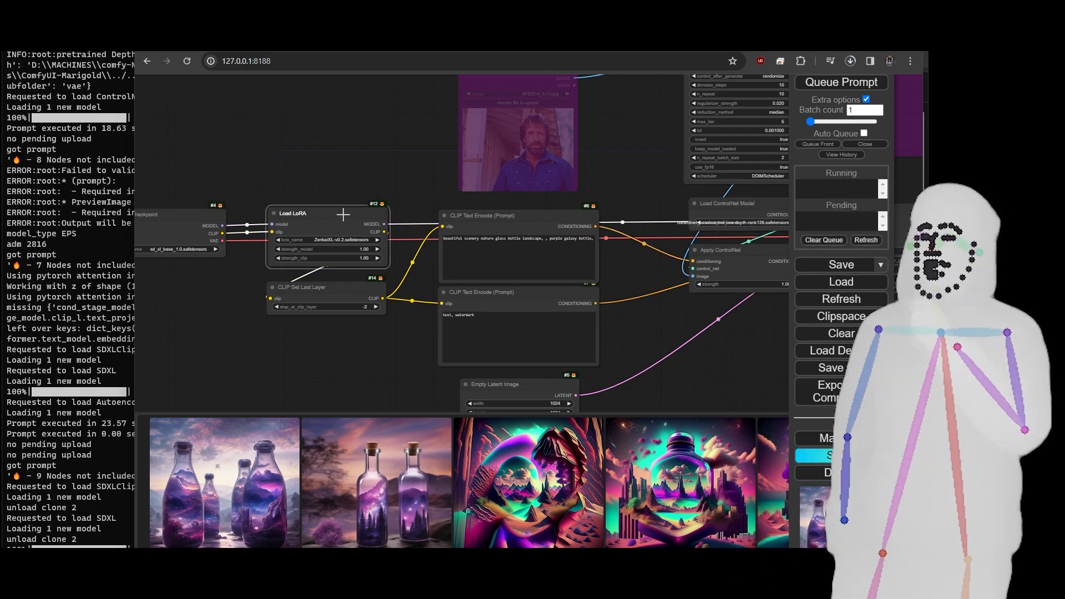
{"action": "left_click", "coordinate": [747, 208]}
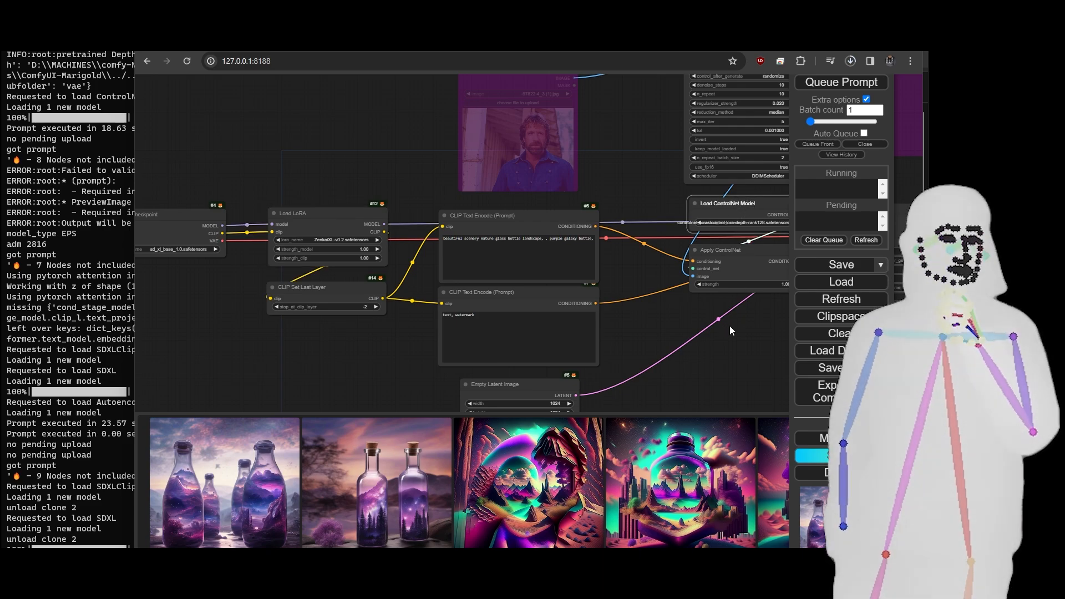
{"action": "left_click_drag", "start_coordinate": [756, 325], "coordinate": [547, 374]}
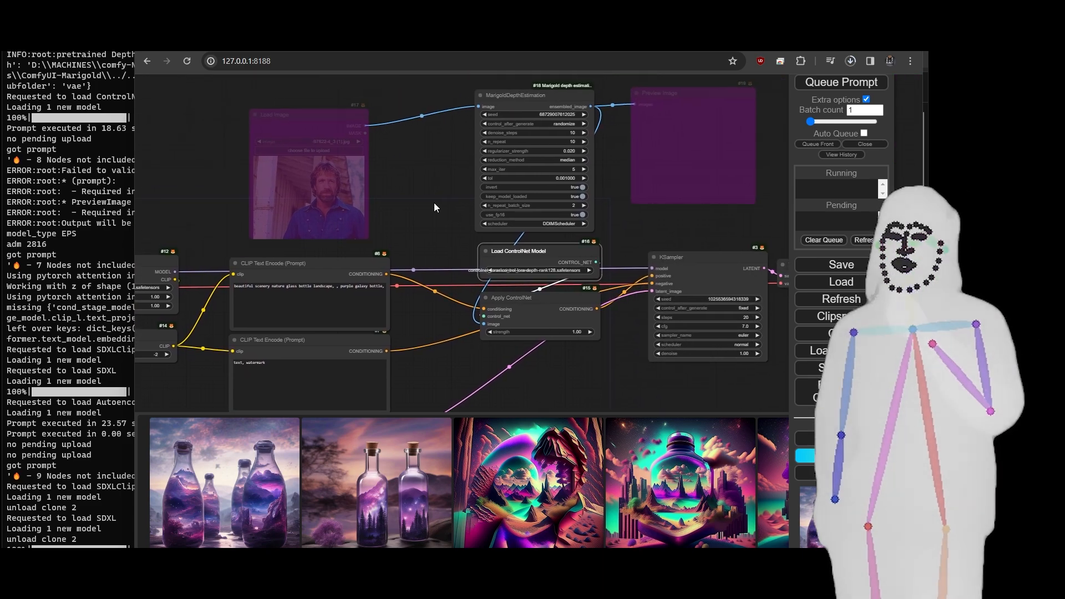
{"action": "left_click", "coordinate": [502, 102]}
{"action": "left_click", "coordinate": [314, 125]}
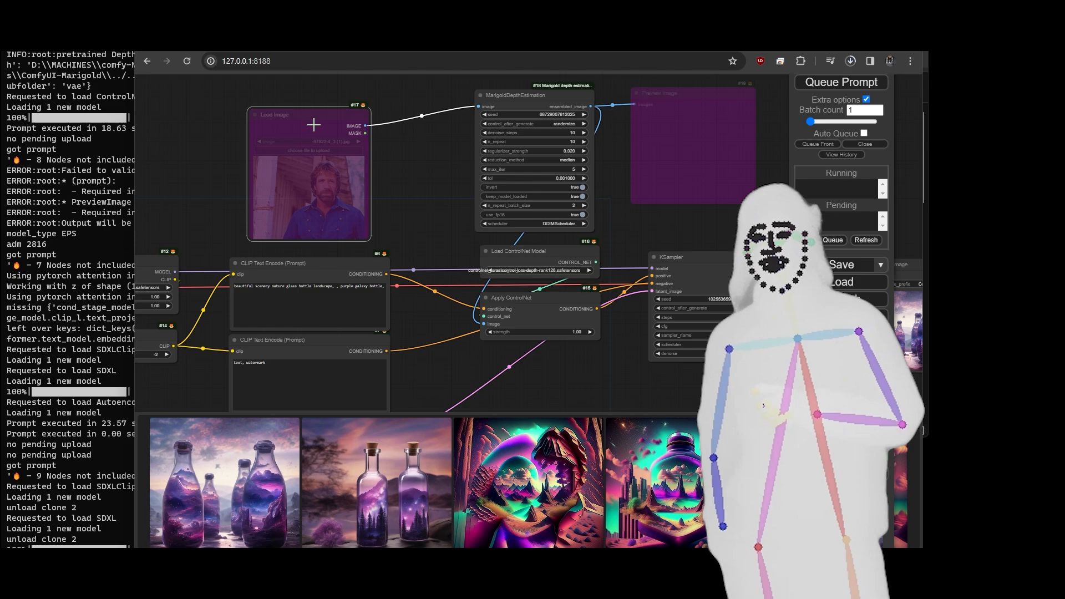
{"action": "key", "text": "ctrl+b"}
{"action": "left_click", "coordinate": [648, 111]}
{"action": "key", "text": "ctrl+b"}
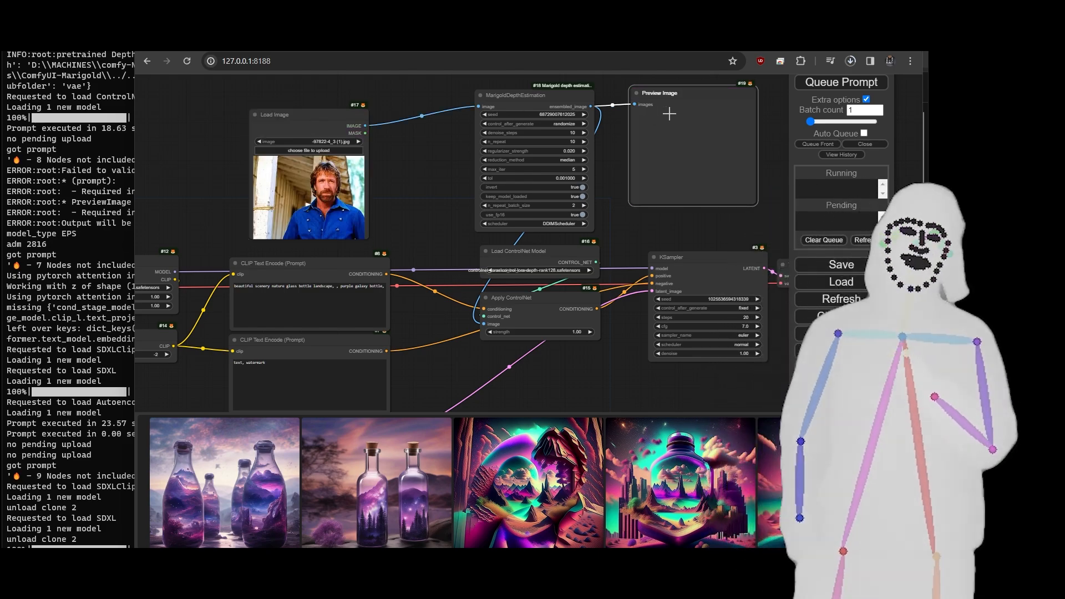
- Queue the workflow with the SDXL depth ControlNet and examine the saved image alongside the depth preview
{"action": "left_click", "coordinate": [857, 84]}
{"action": "left_click_drag", "start_coordinate": [597, 361], "coordinate": [453, 358]}
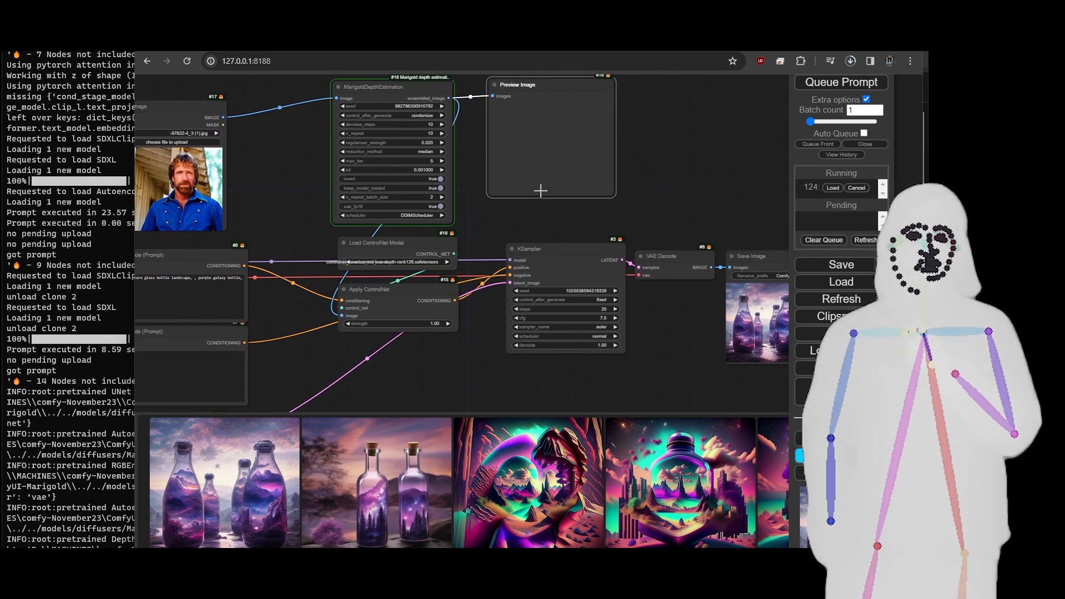
{"action": "left_click_drag", "start_coordinate": [659, 200], "coordinate": [620, 234]}
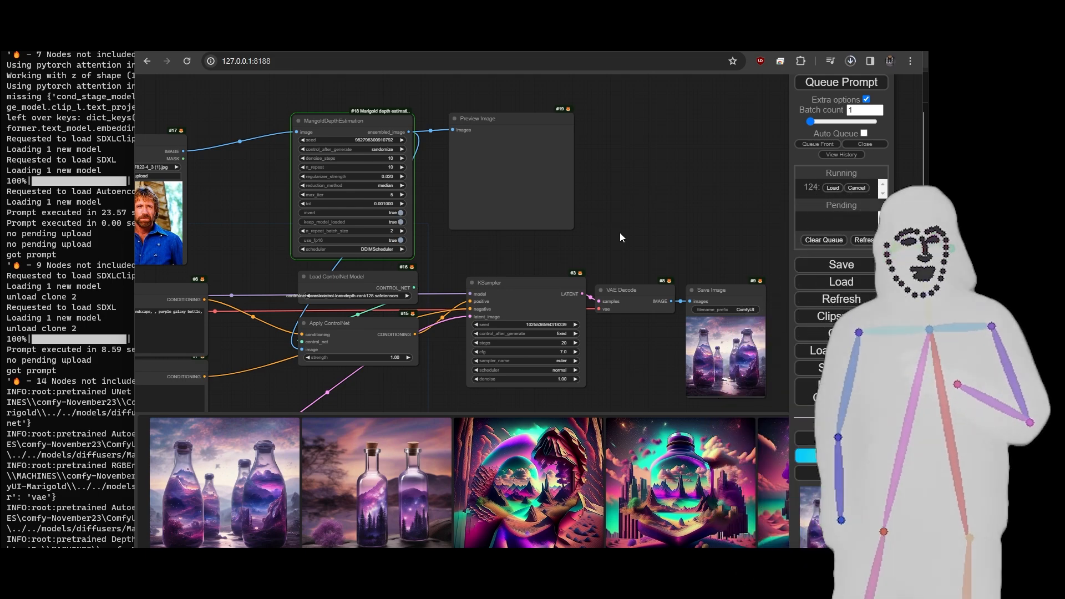
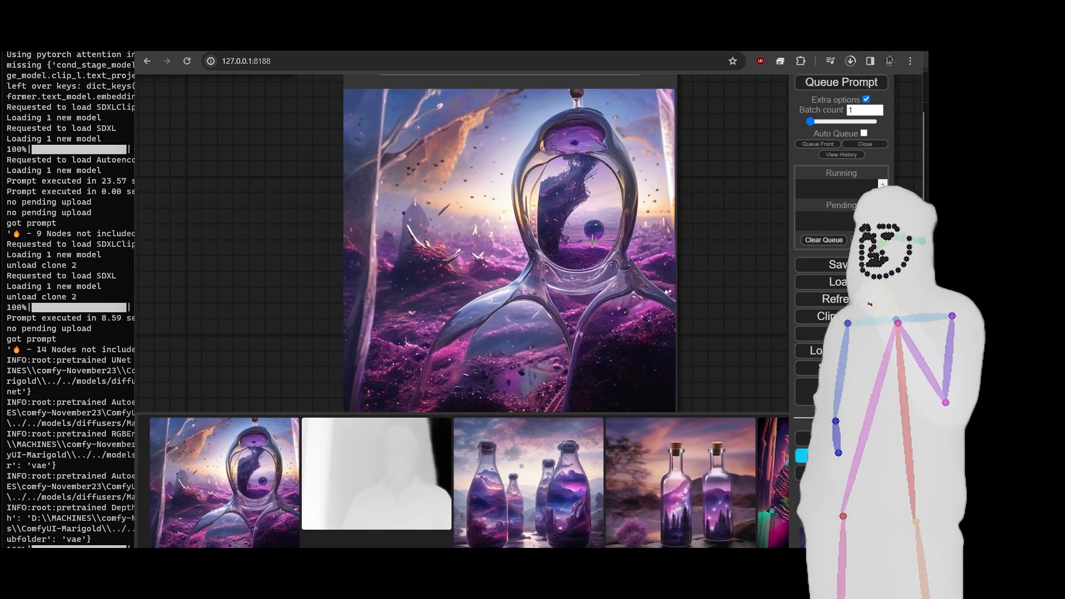
{"action": "scroll", "coordinate": [639, 300], "scroll_direction": "down", "scroll_amount": 16}
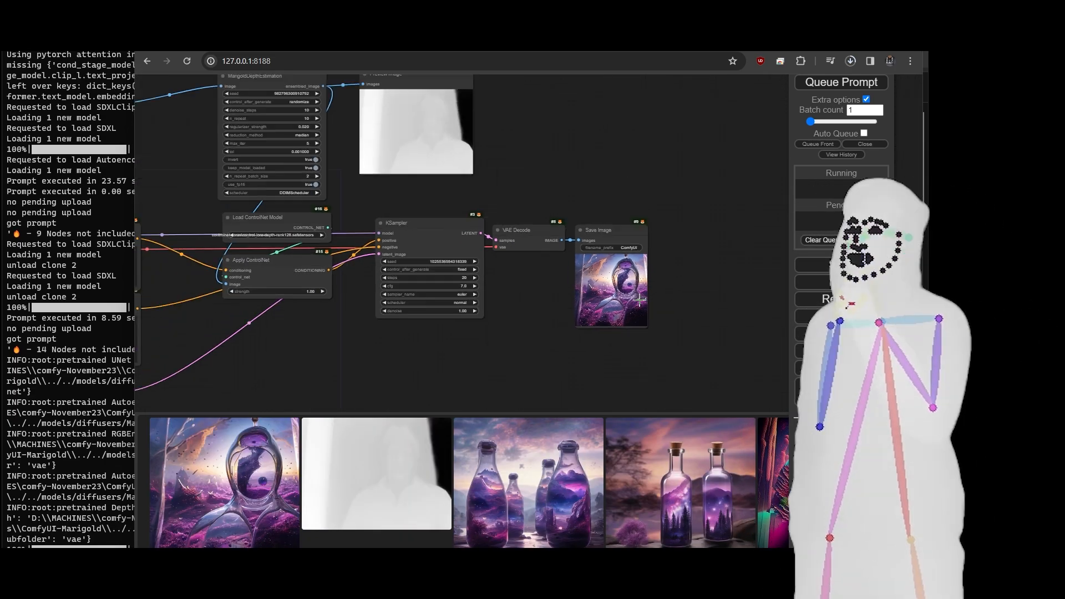
{"action": "scroll", "coordinate": [639, 300], "scroll_direction": "down", "scroll_amount": 4}
{"action": "left_click_drag", "start_coordinate": [355, 320], "coordinate": [438, 353]}
{"action": "scroll", "coordinate": [433, 334], "scroll_direction": "up", "scroll_amount": 8}
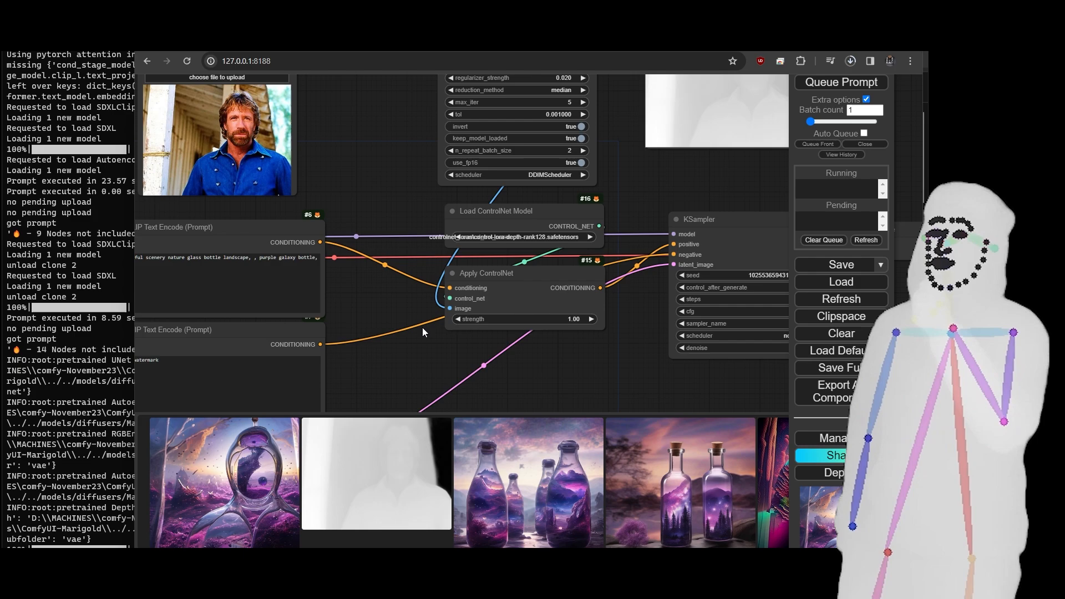
{"action": "left_click_drag", "start_coordinate": [360, 161], "coordinate": [222, 205]}
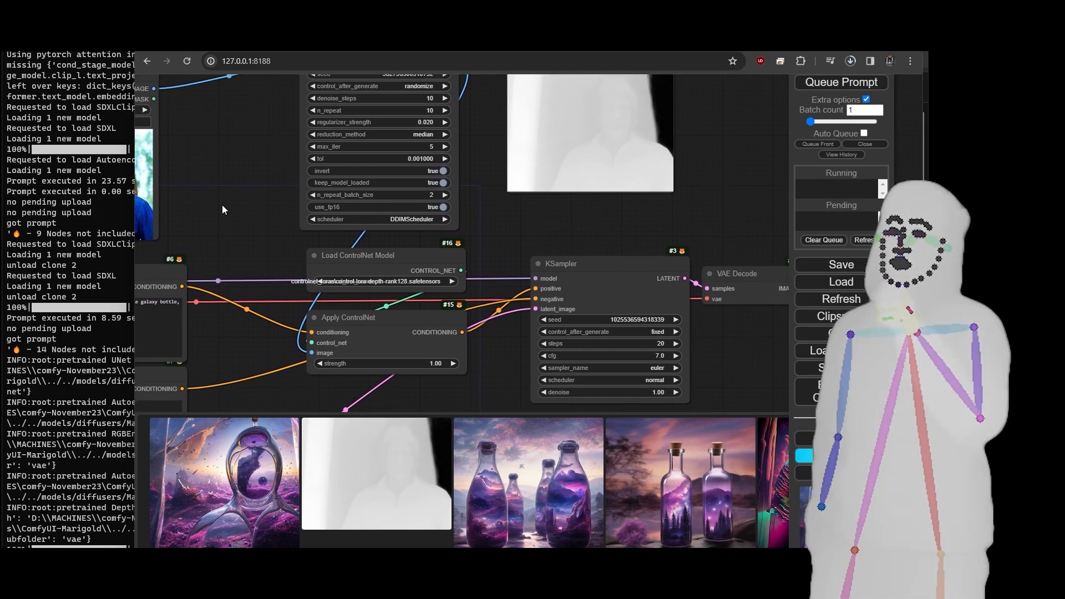
- Delete the MarigoldDepthEstimation node from the workflow
{"action": "scroll", "coordinate": [272, 191], "scroll_direction": "down", "scroll_amount": 5}
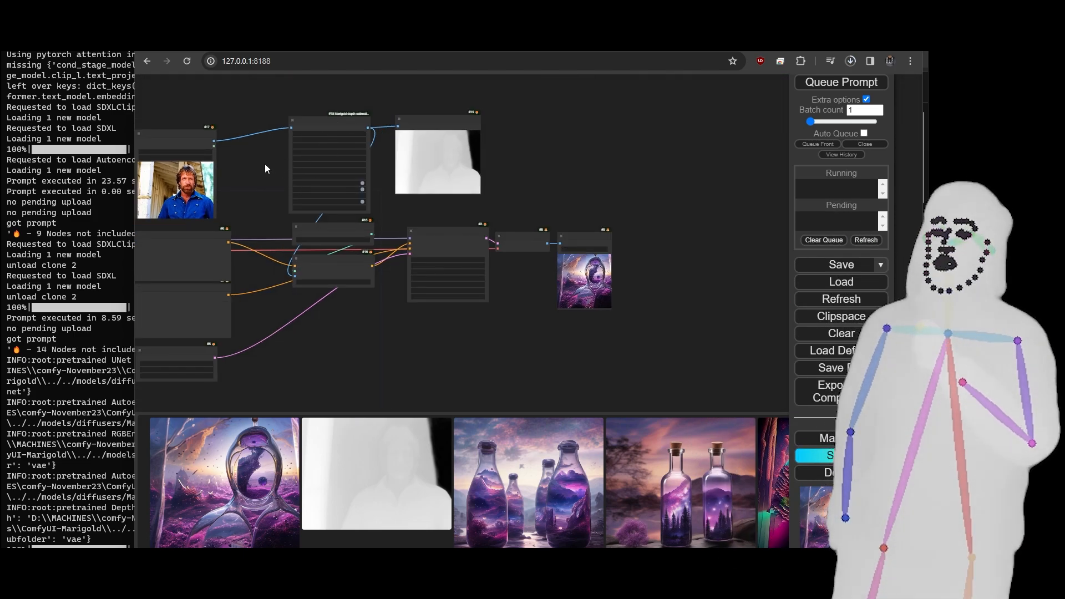
{"action": "left_click_drag", "start_coordinate": [265, 165], "coordinate": [338, 172]}
{"action": "scroll", "coordinate": [389, 166], "scroll_direction": "up", "scroll_amount": 5}
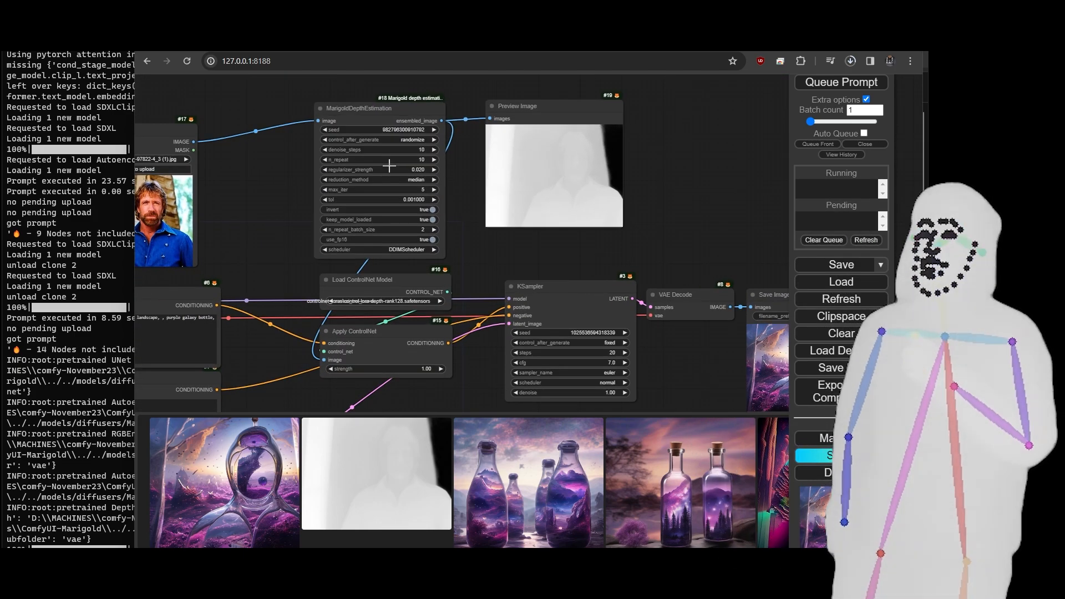
{"action": "left_click", "coordinate": [391, 113]}
{"action": "key", "text": "Delete"}
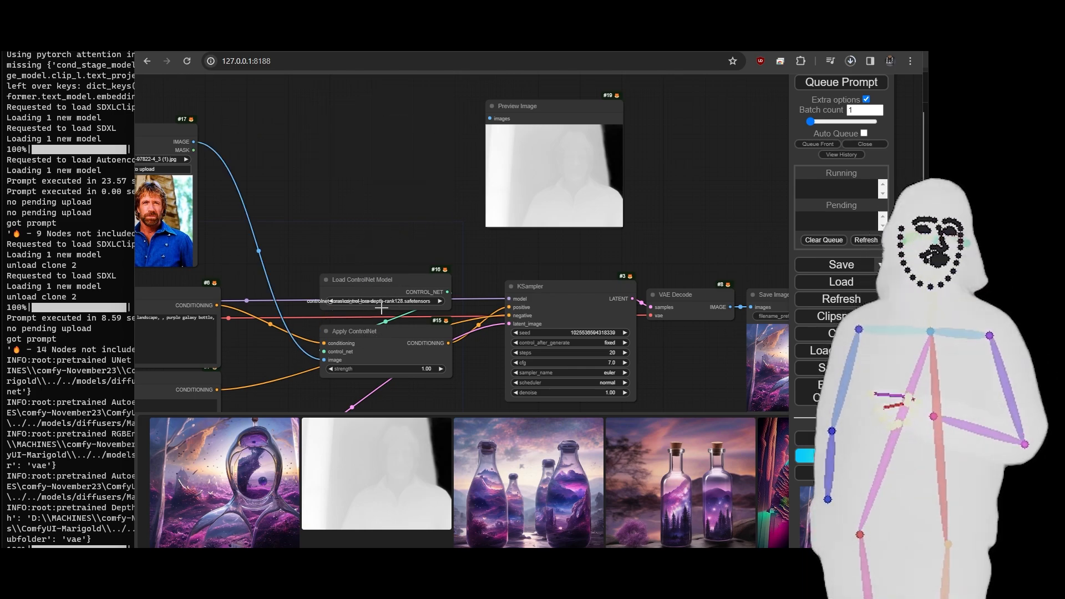
- Set the Load ControlNet Model node to controlnet_loras\control-lora-sketch-rank128-metadata.safetensors
{"action": "left_click", "coordinate": [381, 306]}
{"action": "left_click", "coordinate": [381, 302]}
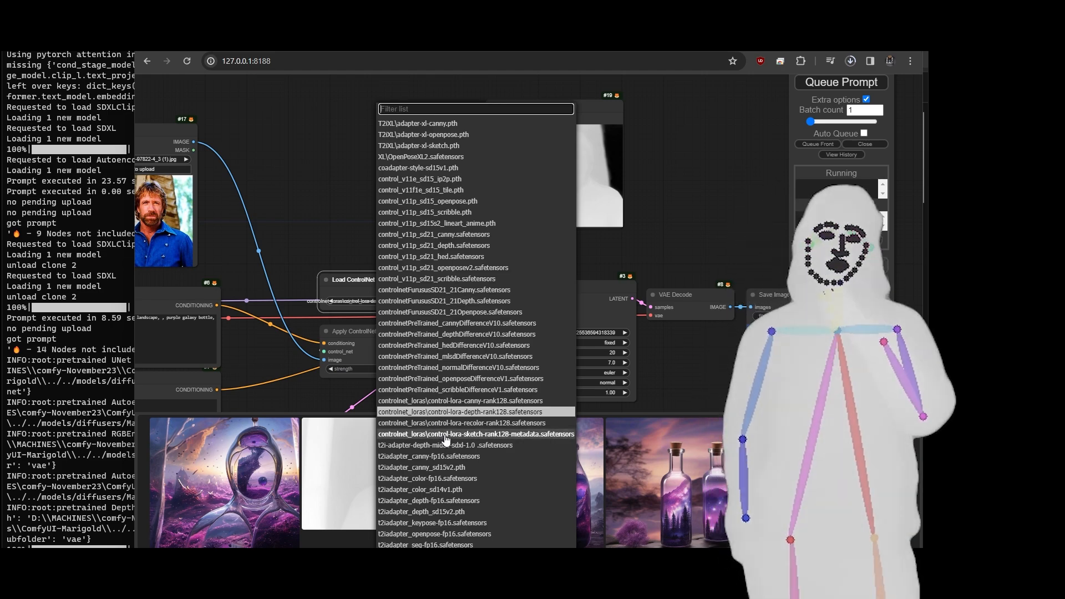
{"action": "left_click", "coordinate": [447, 438]}
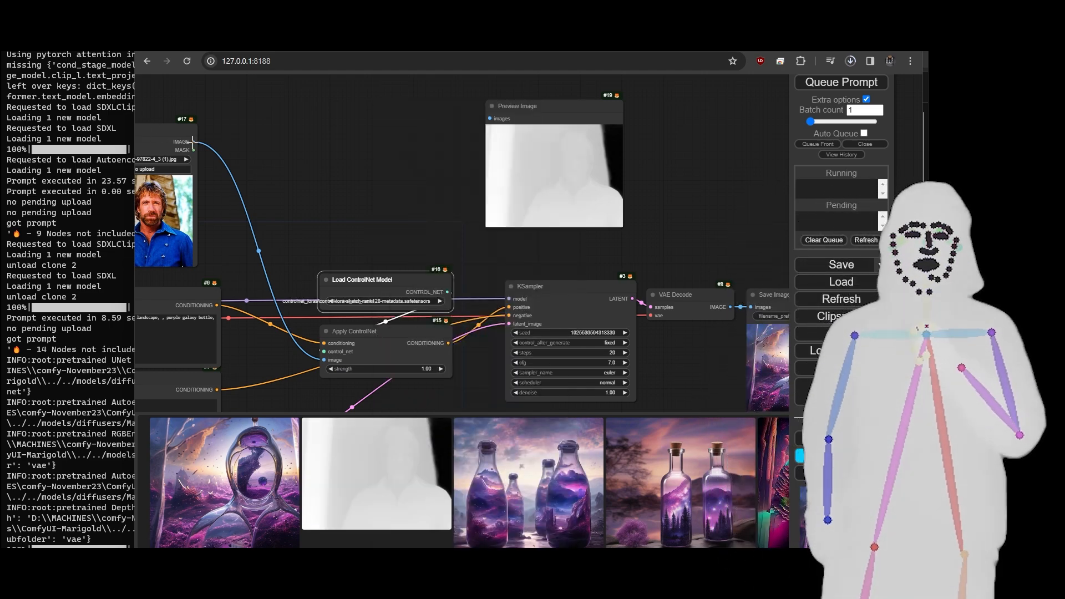
- Search for "desat" from the Load Image node's IMAGE output and add the ImageDesaturate+ node connected to it
{"action": "left_click_drag", "start_coordinate": [193, 142], "coordinate": [324, 149]}
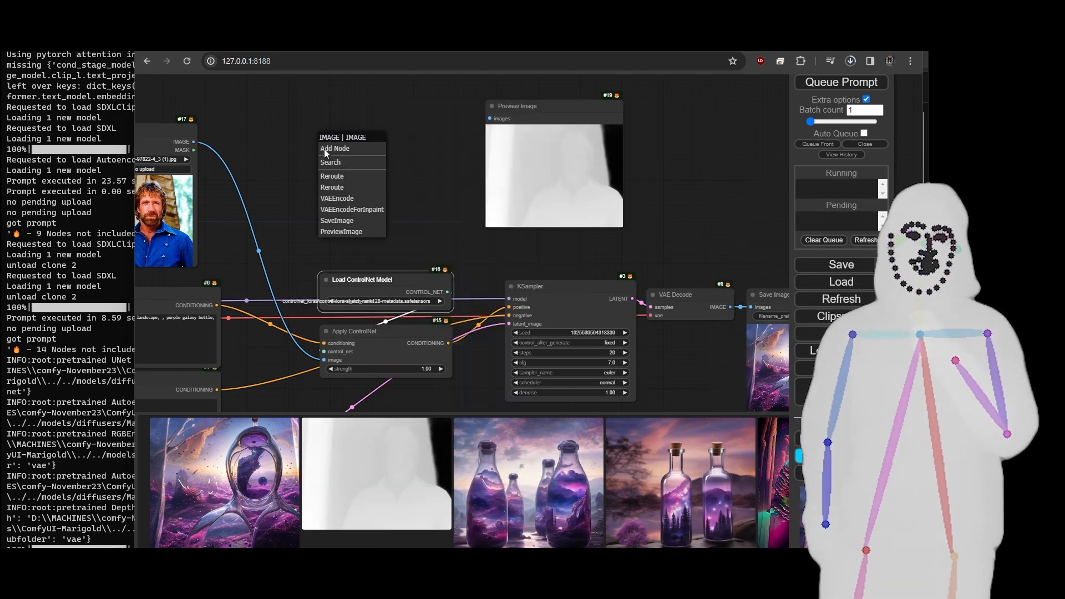
{"action": "left_click", "coordinate": [335, 162]}
{"action": "type", "text": "desat"}
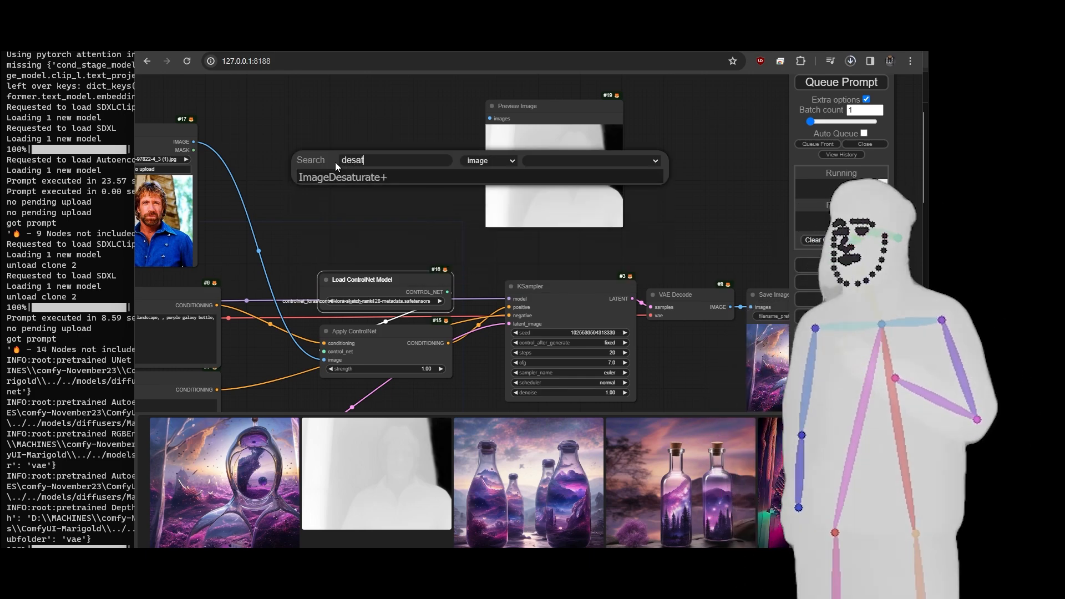
{"action": "key", "text": "Return"}
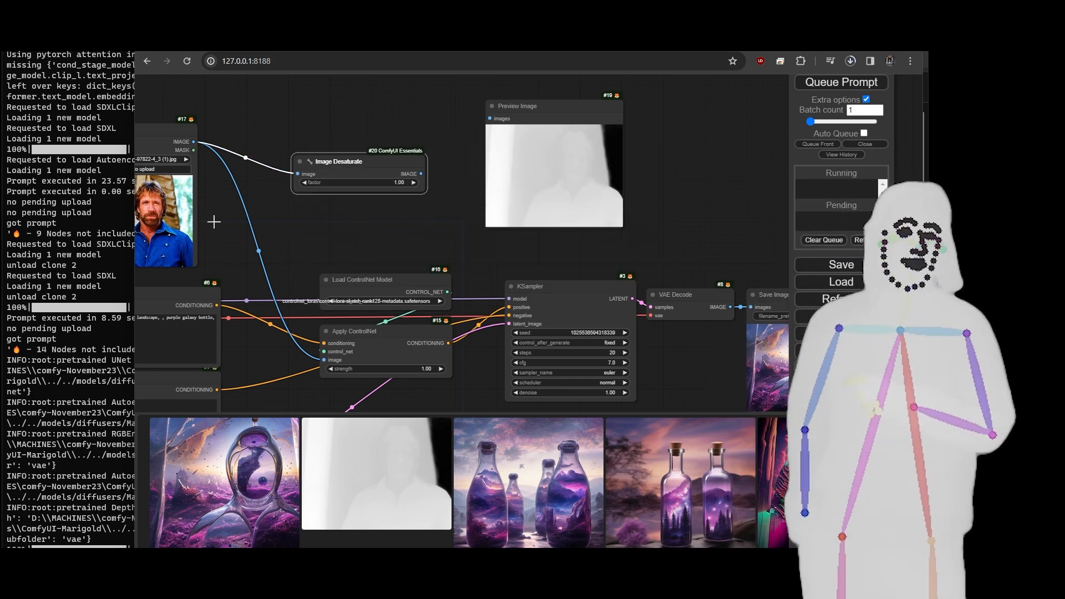
- Connect the Image Desaturate output to the Apply ControlNet image input and to Preview Image, and place the node level with Load Image
{"action": "left_click_drag", "start_coordinate": [421, 173], "coordinate": [327, 360]}
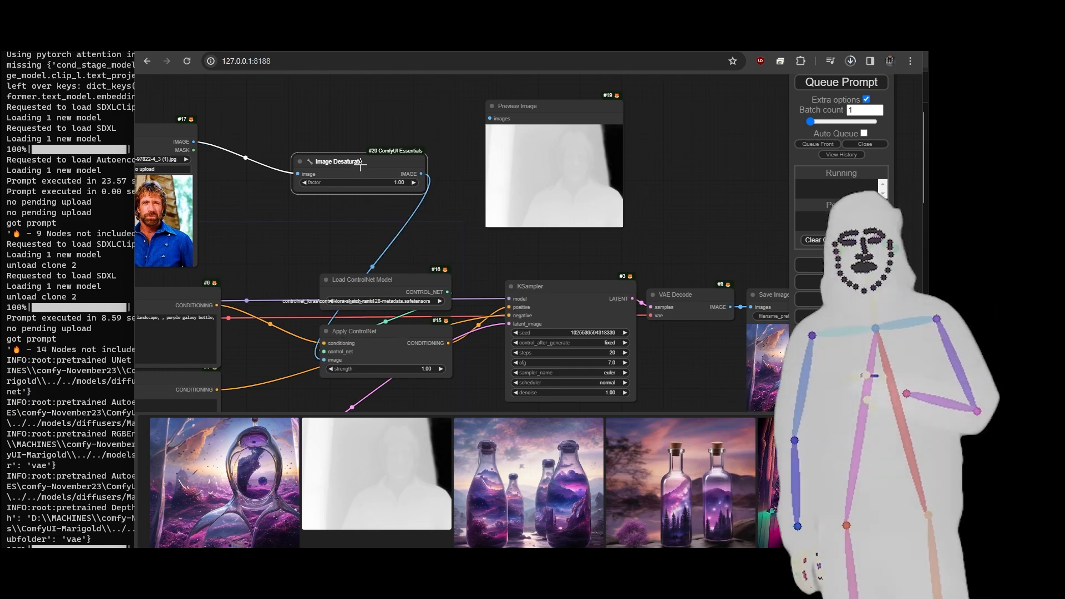
{"action": "left_click_drag", "start_coordinate": [360, 165], "coordinate": [489, 119]}
{"action": "left_click_drag", "start_coordinate": [383, 161], "coordinate": [388, 129]}
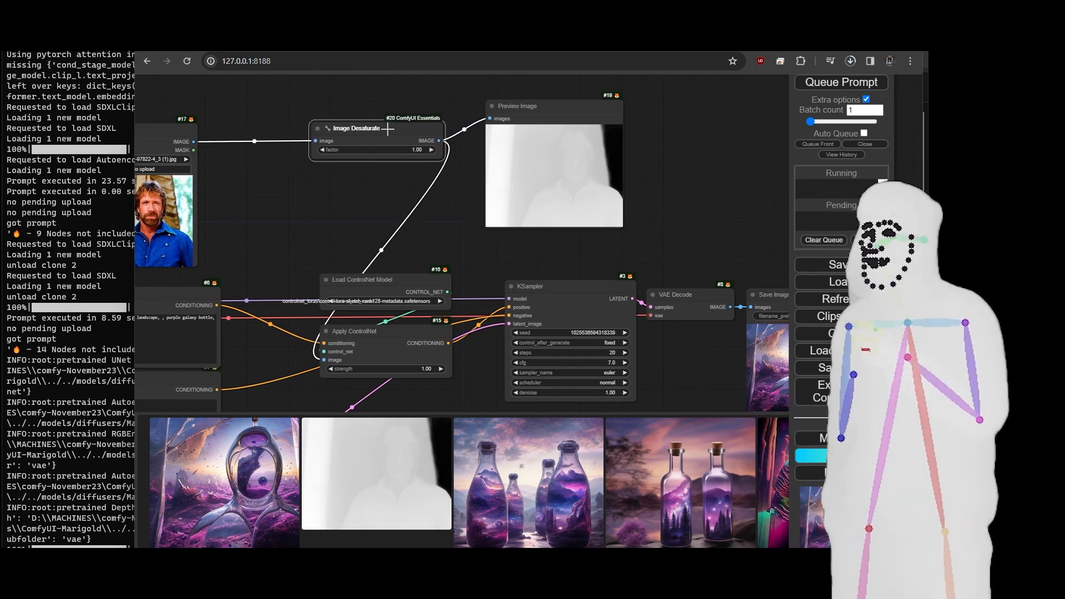
- Queue the workflow with the sketch ControlNet and examine the saved image and the desaturated preview
{"action": "scroll", "coordinate": [428, 214], "scroll_direction": "down", "scroll_amount": 6}
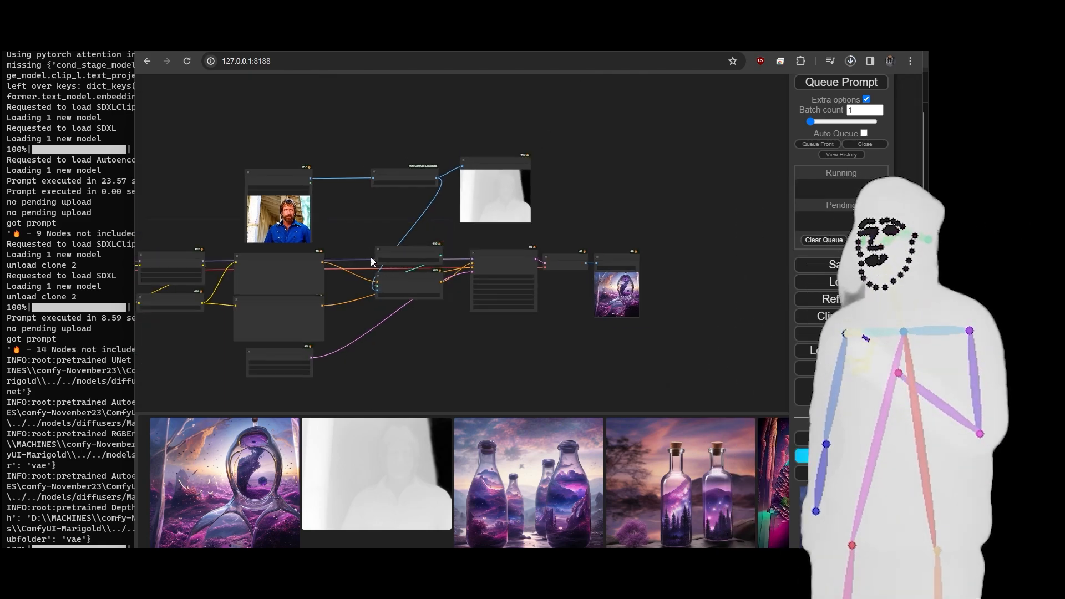
{"action": "scroll", "coordinate": [426, 328], "scroll_direction": "up", "scroll_amount": 5}
{"action": "scroll", "coordinate": [401, 311], "scroll_direction": "down", "scroll_amount": 3}
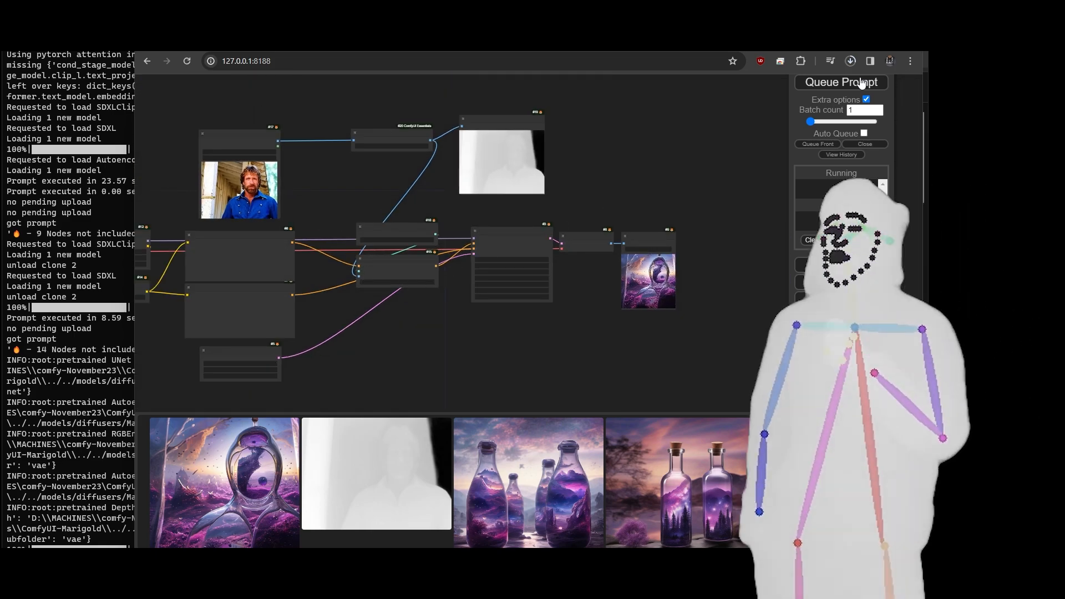
{"action": "left_click", "coordinate": [861, 83]}
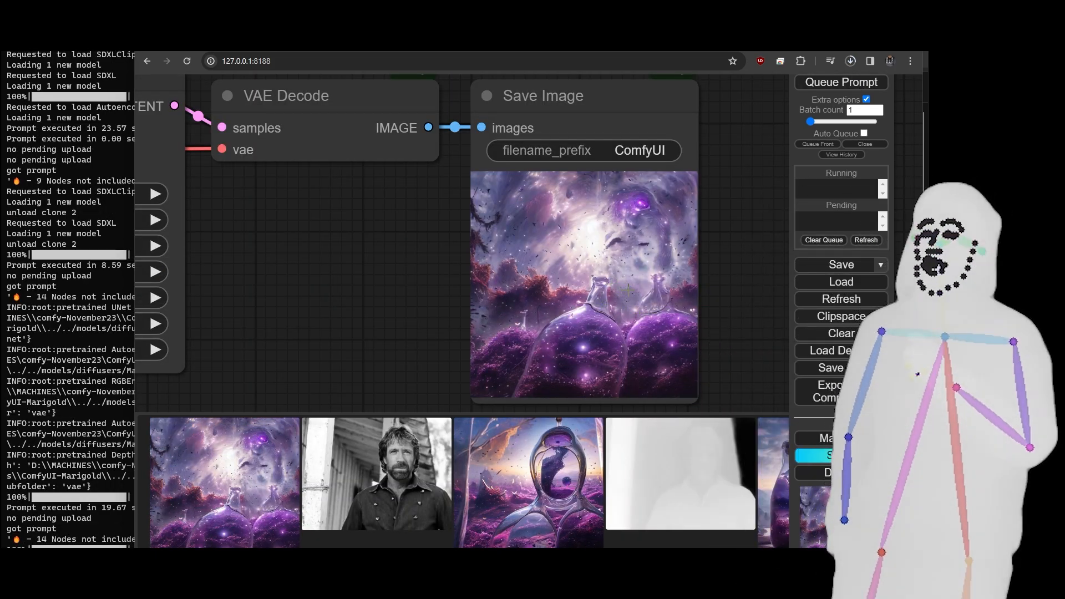
{"action": "scroll", "coordinate": [628, 290], "scroll_direction": "down", "scroll_amount": 8}
{"action": "left_click_drag", "start_coordinate": [281, 355], "coordinate": [657, 395]}
{"action": "left_click_drag", "start_coordinate": [612, 152], "coordinate": [565, 200]}
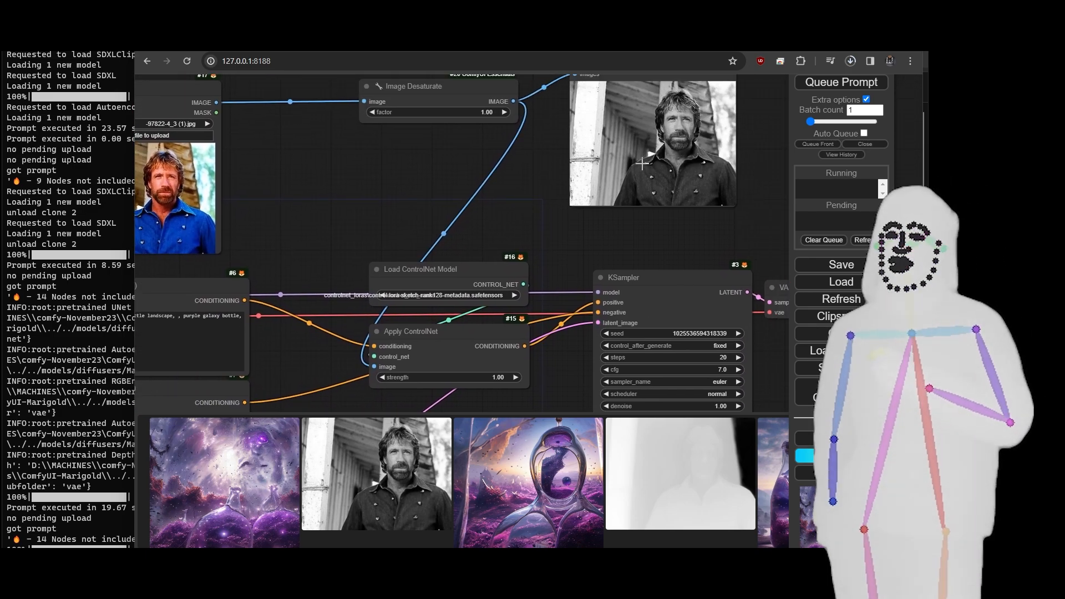
- Change the end of the positive prompt to "purple man made from galaxy inside bottle,", queue the workflow and examine the new image
{"action": "left_click_drag", "start_coordinate": [613, 238], "coordinate": [876, 152]}
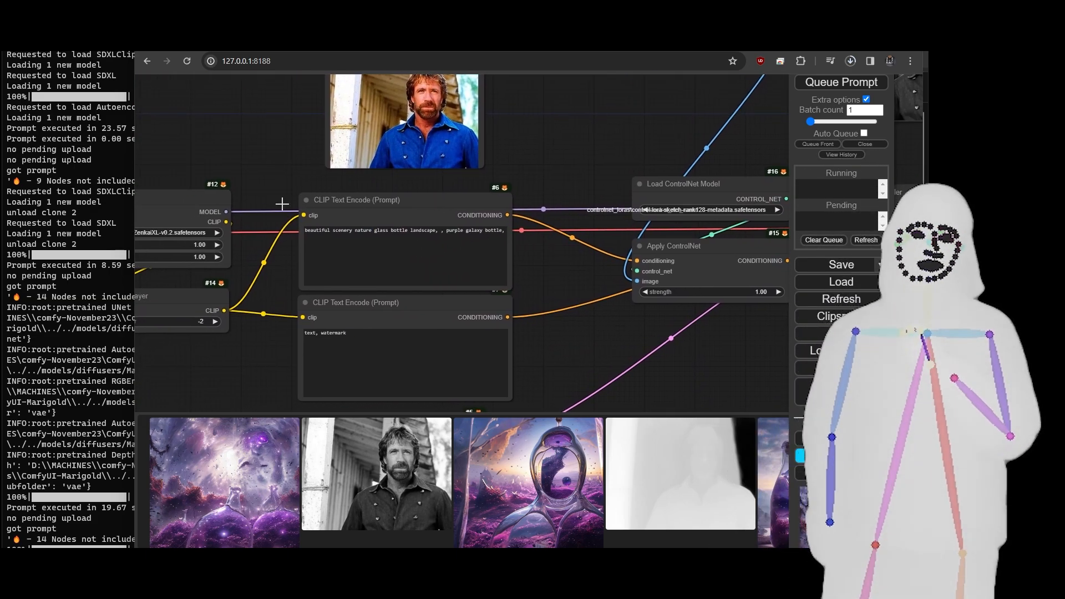
{"action": "scroll", "coordinate": [278, 200], "scroll_direction": "up", "scroll_amount": 3}
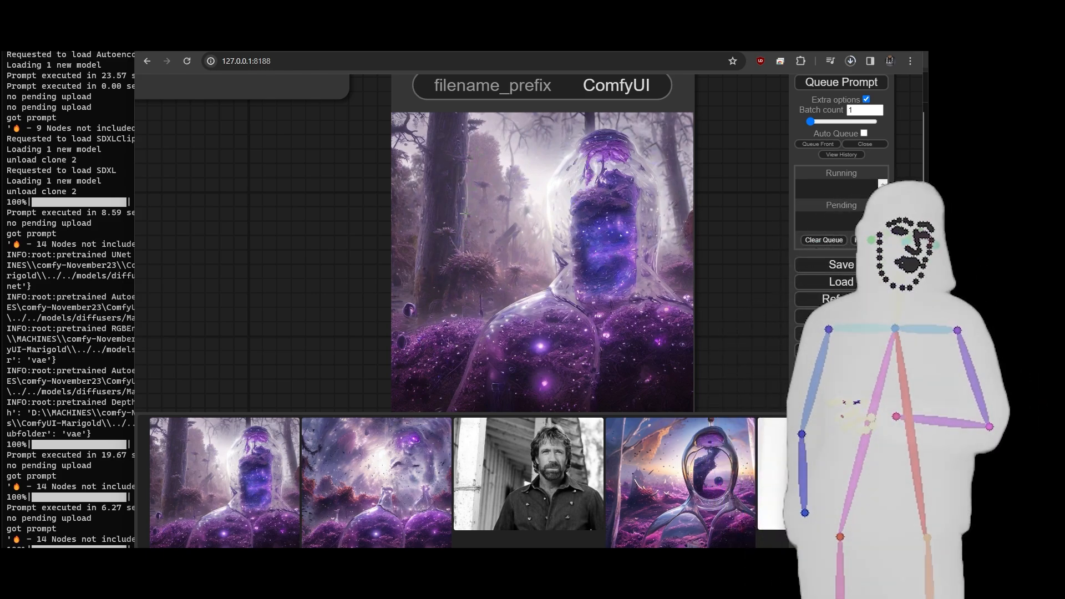
{"action": "scroll", "coordinate": [610, 294], "scroll_direction": "down", "scroll_amount": 5}
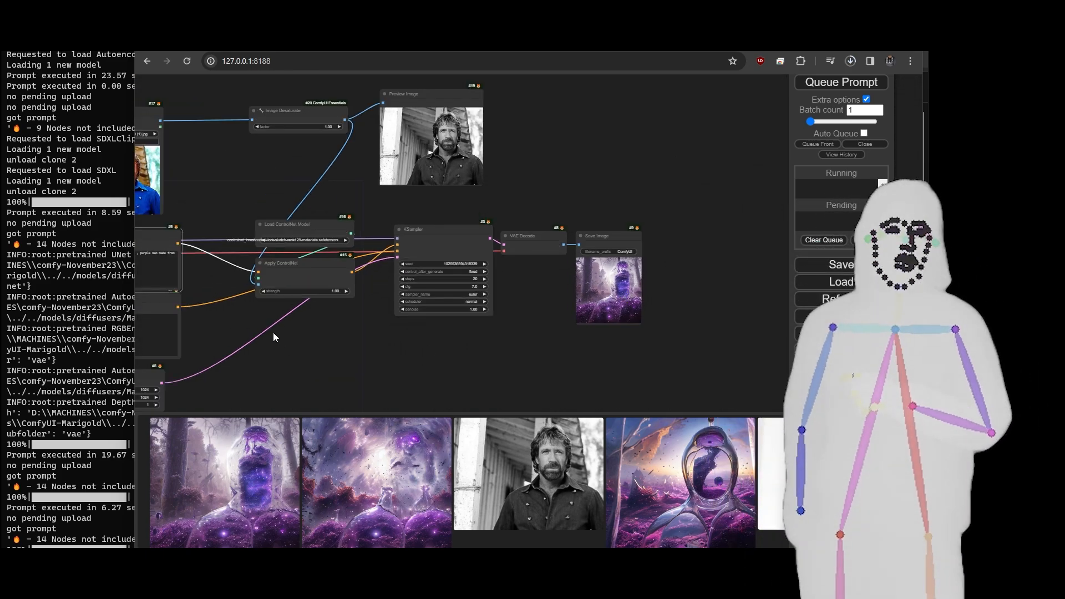
{"action": "left_click_drag", "start_coordinate": [273, 331], "coordinate": [523, 341]}
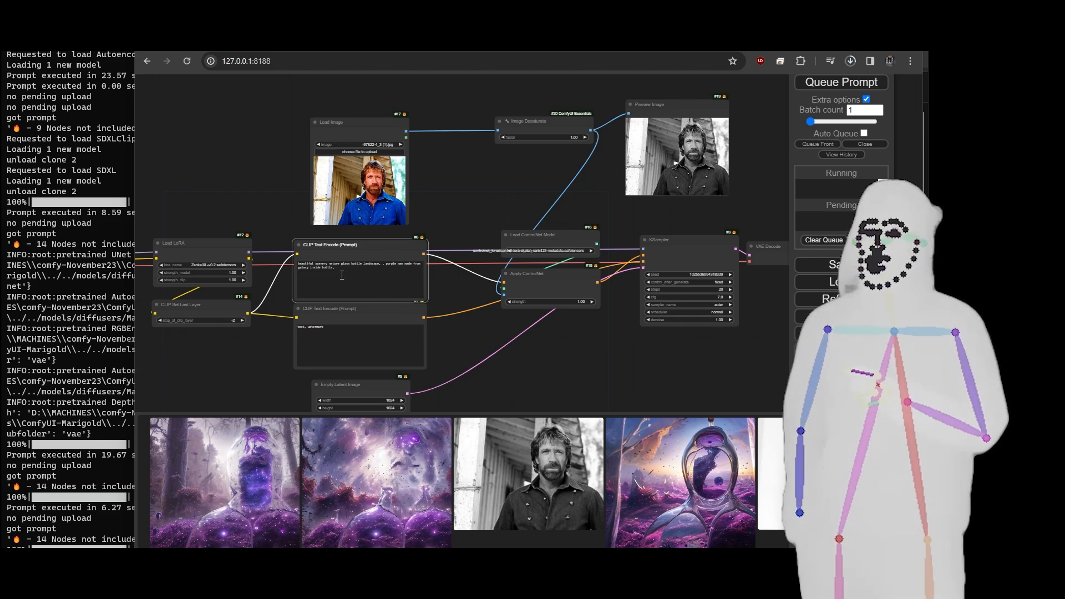
{"action": "scroll", "coordinate": [505, 348], "scroll_direction": "down", "scroll_amount": 5}
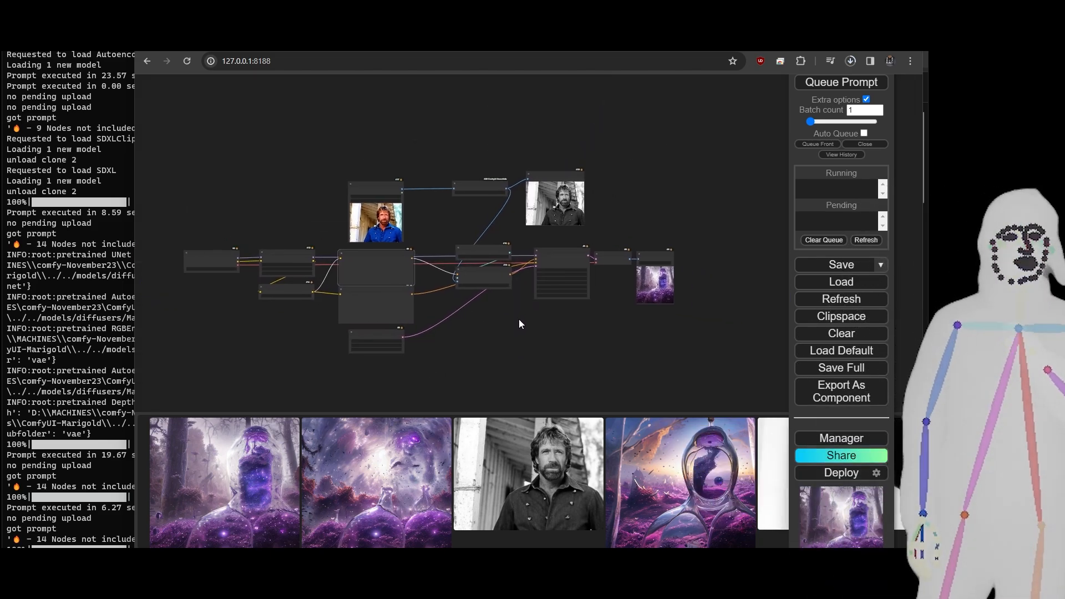
{"action": "left_click_drag", "start_coordinate": [519, 319], "coordinate": [514, 319]}
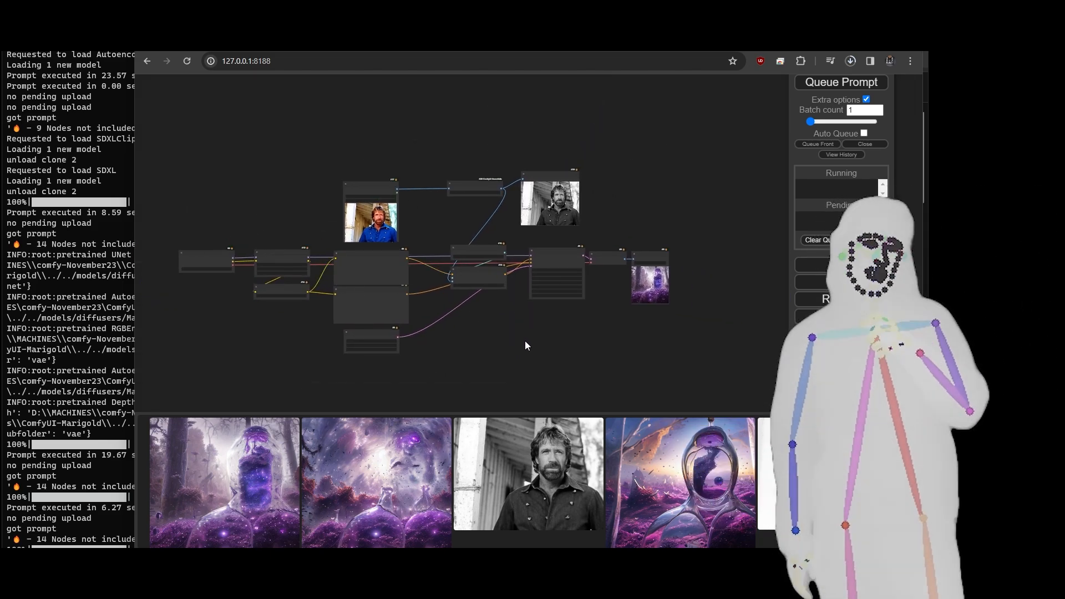
- Open the ComfyUI Manager menu to look over its custom node and model installation options, and close it
{"action": "double_click", "coordinate": [278, 214]}
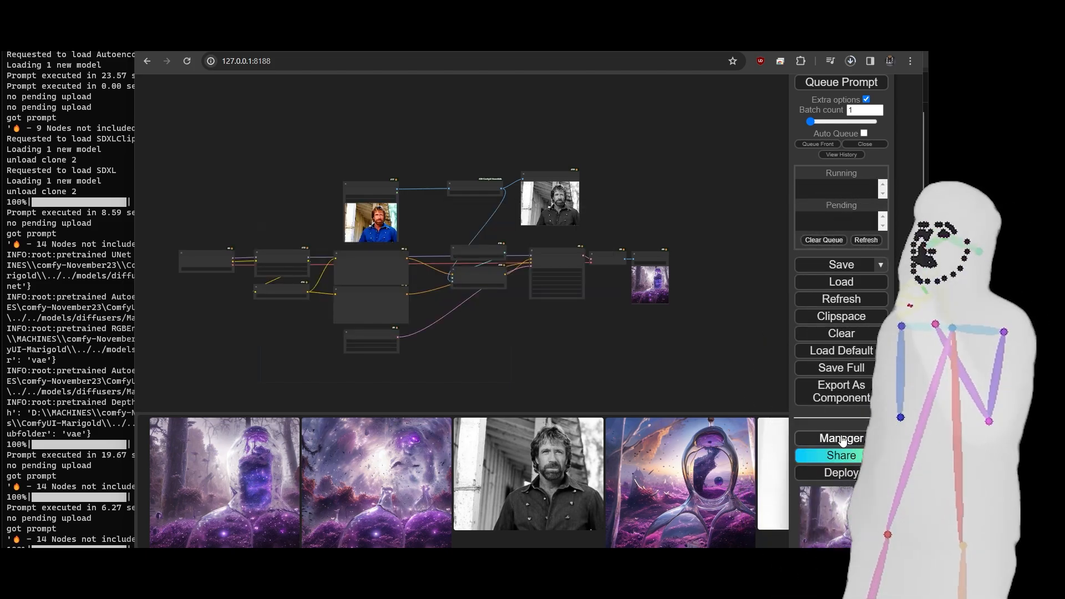
{"action": "left_click", "coordinate": [842, 439]}
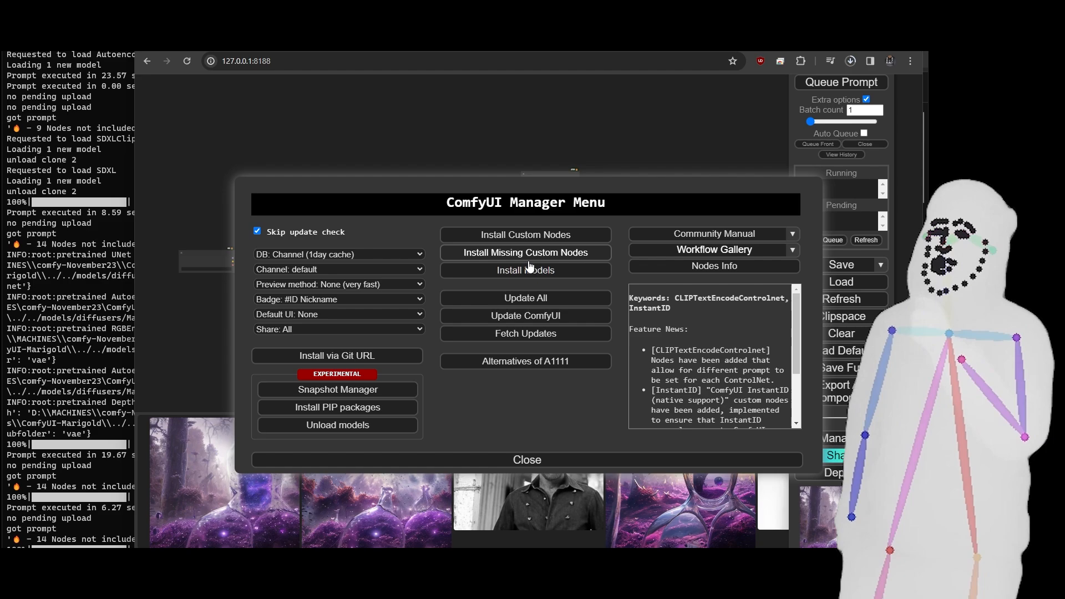
{"action": "left_click", "coordinate": [521, 459]}
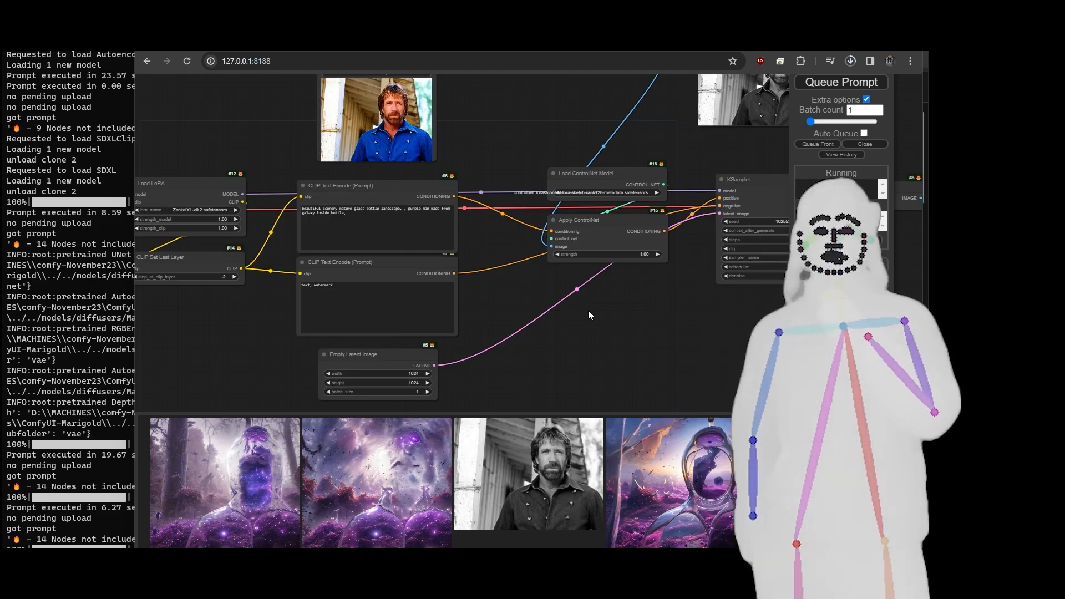
- Add an ImageUpscaleWithModel node fed by the VAE Decode image output
{"action": "left_click_drag", "start_coordinate": [604, 310], "coordinate": [541, 328]}
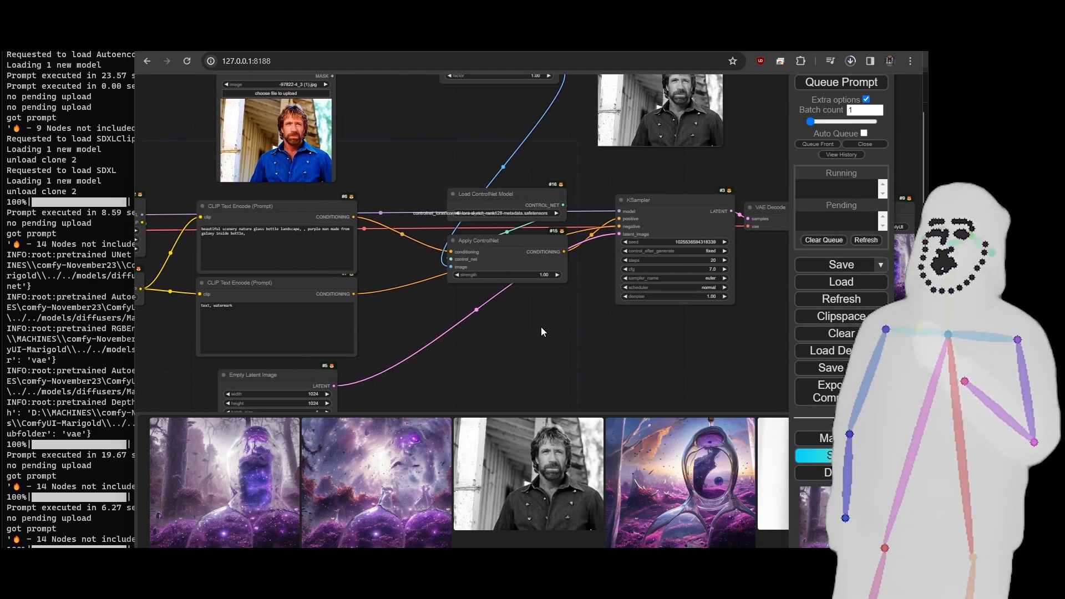
{"action": "scroll", "coordinate": [541, 331], "scroll_direction": "down", "scroll_amount": 6}
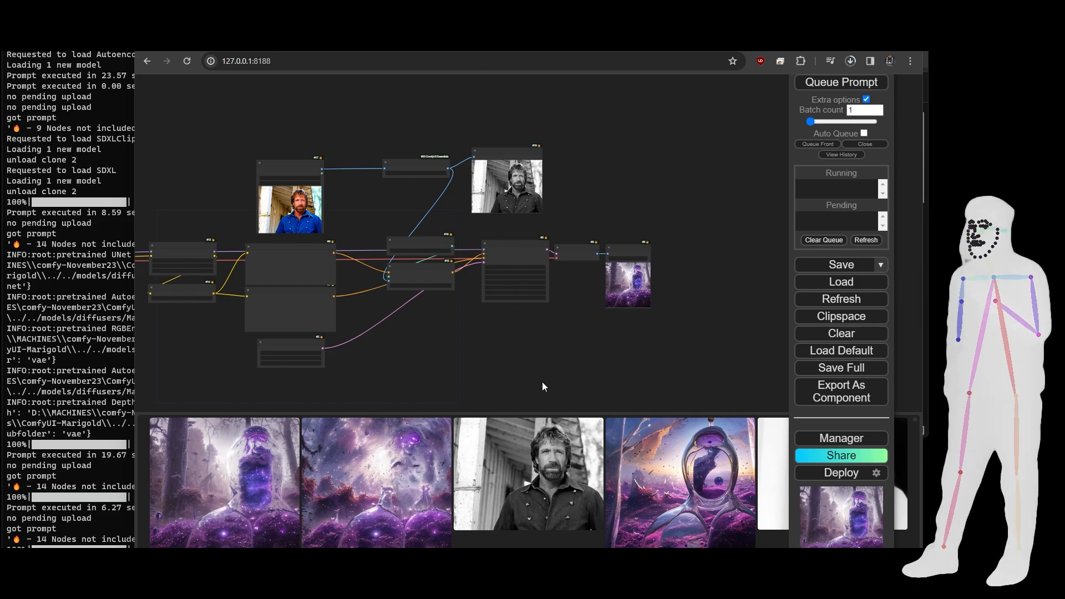
{"action": "scroll", "coordinate": [584, 294], "scroll_direction": "up", "scroll_amount": 10}
{"action": "left_click_drag", "start_coordinate": [590, 272], "coordinate": [464, 339]}
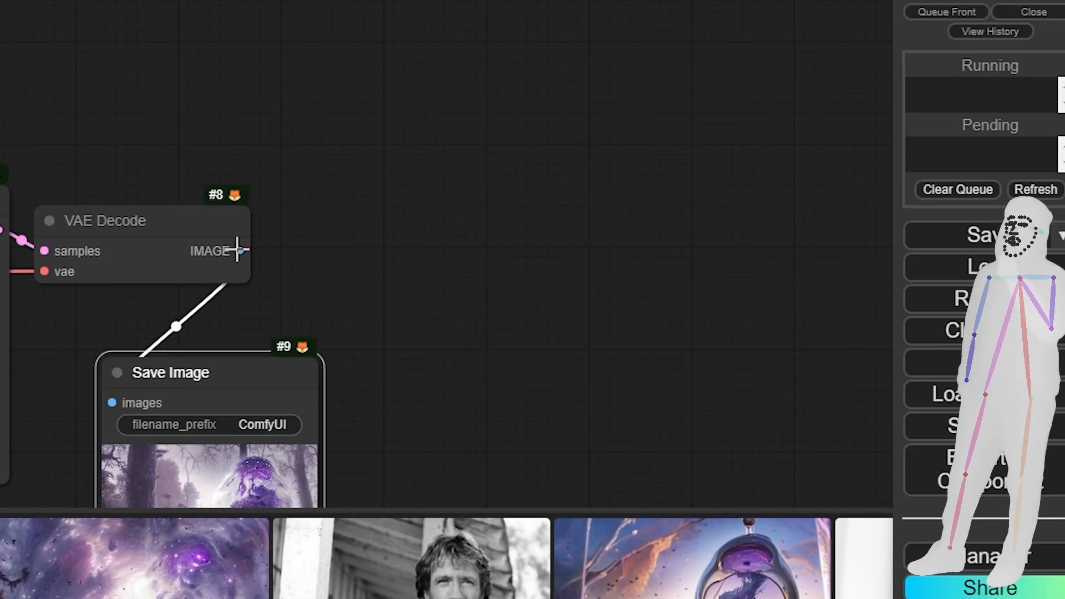
{"action": "left_click_drag", "start_coordinate": [237, 251], "coordinate": [424, 225]}
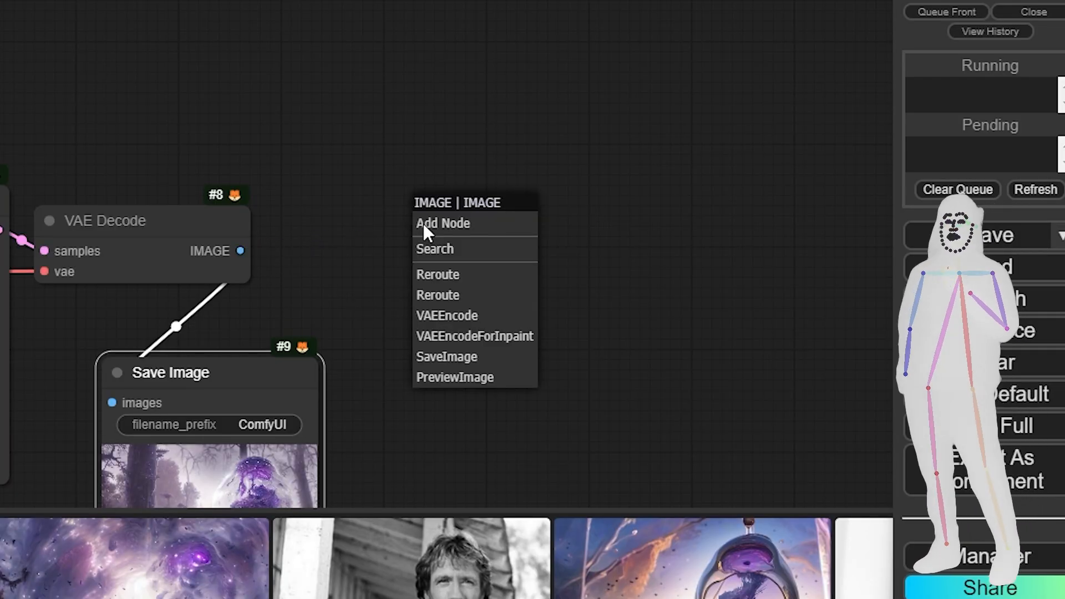
{"action": "left_click", "coordinate": [423, 247]}
{"action": "type", "text": "upsca"}
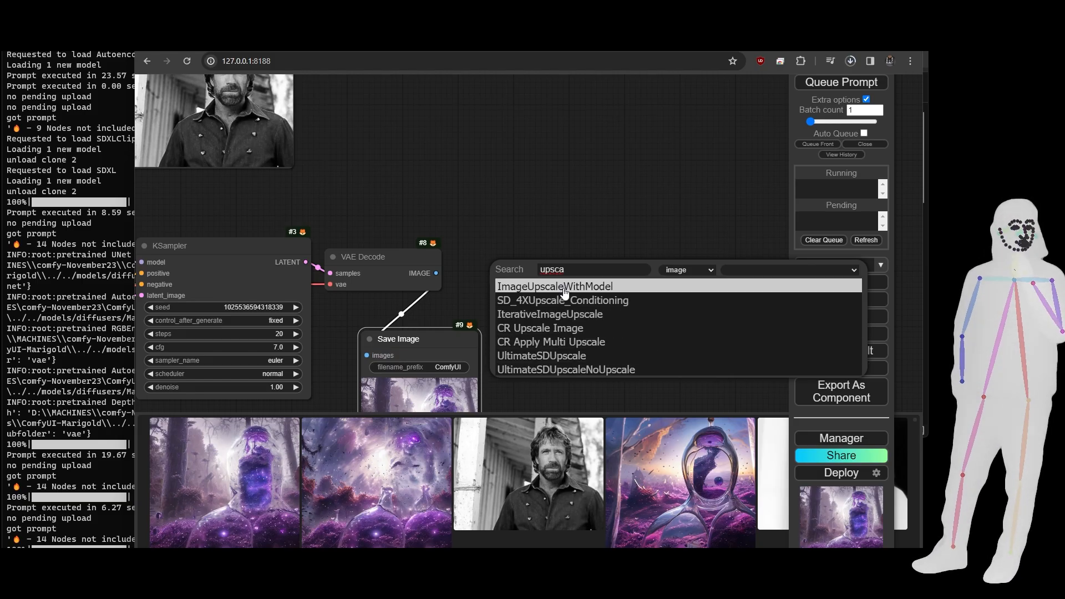
{"action": "left_click", "coordinate": [537, 287]}
- Add a Load Upscale Model node for the upscale_model input, place it above the upscale node, and choose 4x_foolhardy_Remacri.pth
{"action": "left_click_drag", "start_coordinate": [579, 267], "coordinate": [528, 189]}
{"action": "left_click", "coordinate": [555, 247]}
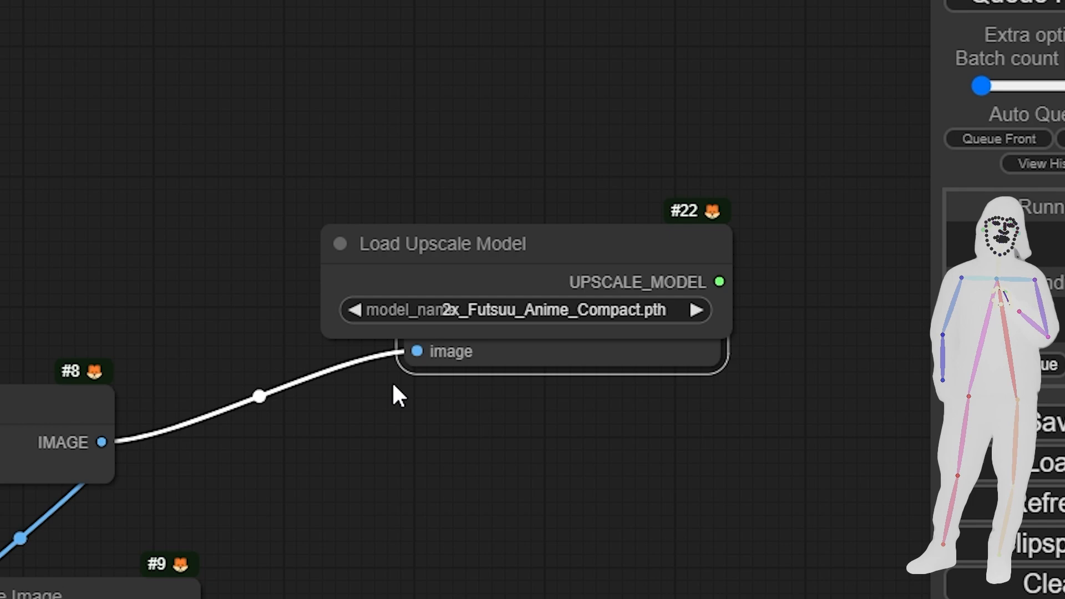
{"action": "left_click_drag", "start_coordinate": [491, 257], "coordinate": [466, 131]}
{"action": "left_click", "coordinate": [464, 199]}
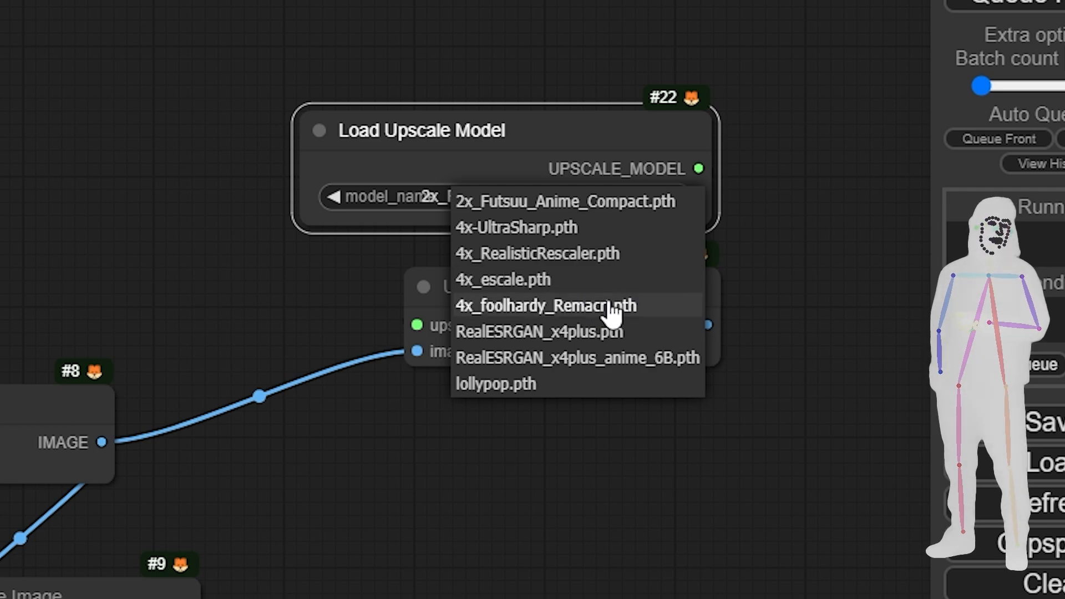
{"action": "left_click", "coordinate": [469, 306]}
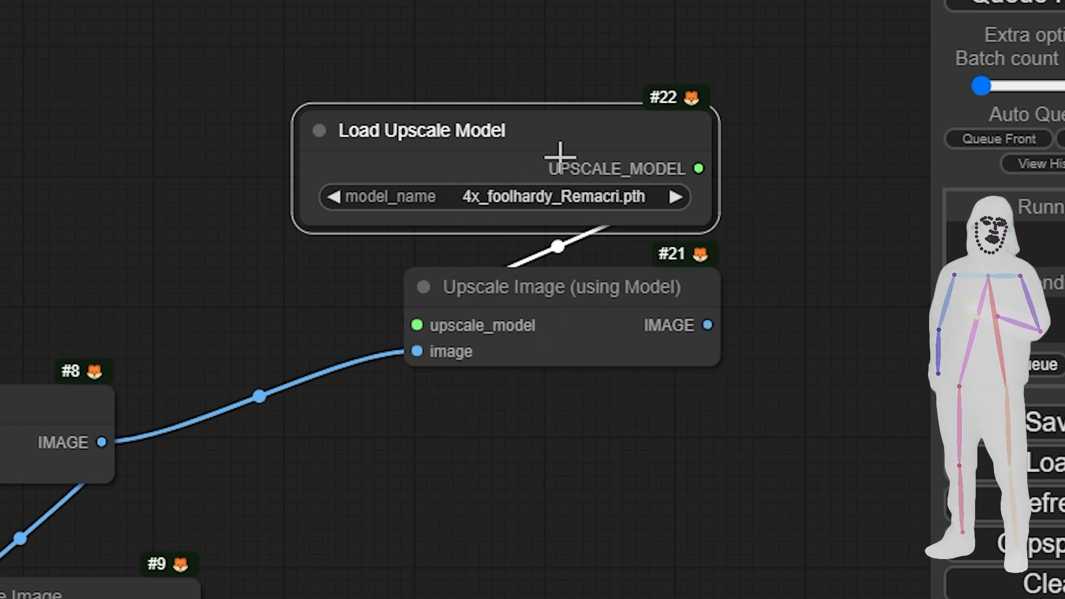
{"action": "mouse_move", "coordinate": [566, 138]}
{"action": "left_mouse_down"}
{"action": "mouse_move", "coordinate": [396, 119]}
{"action": "mouse_move", "coordinate": [573, 142]}
{"action": "left_mouse_up"}
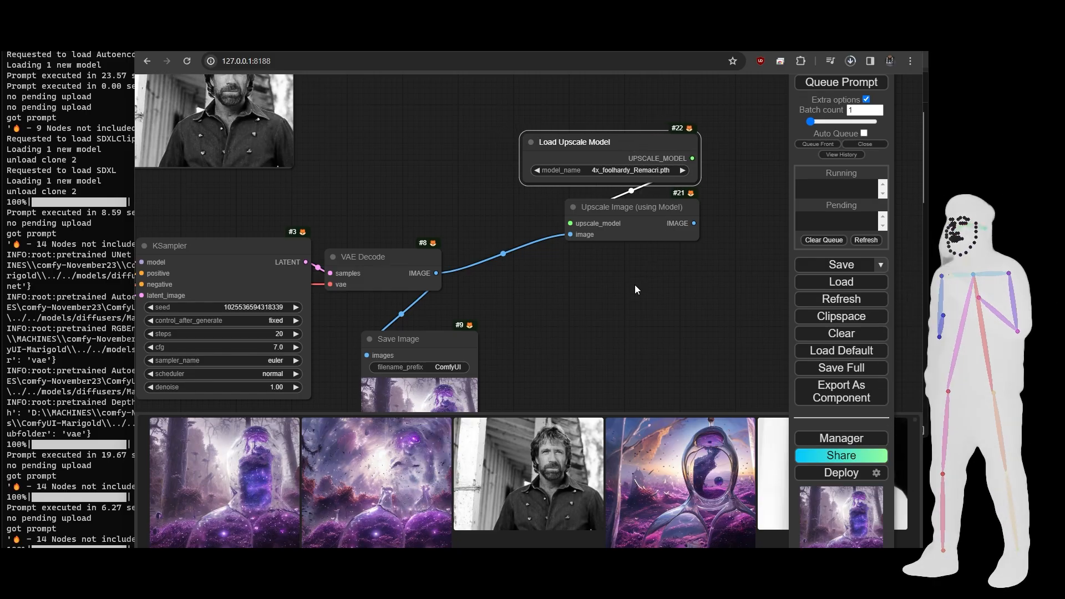
- Connect the upscale node's image output to a new Preview Image node
{"action": "left_click_drag", "start_coordinate": [634, 284], "coordinate": [488, 261]}
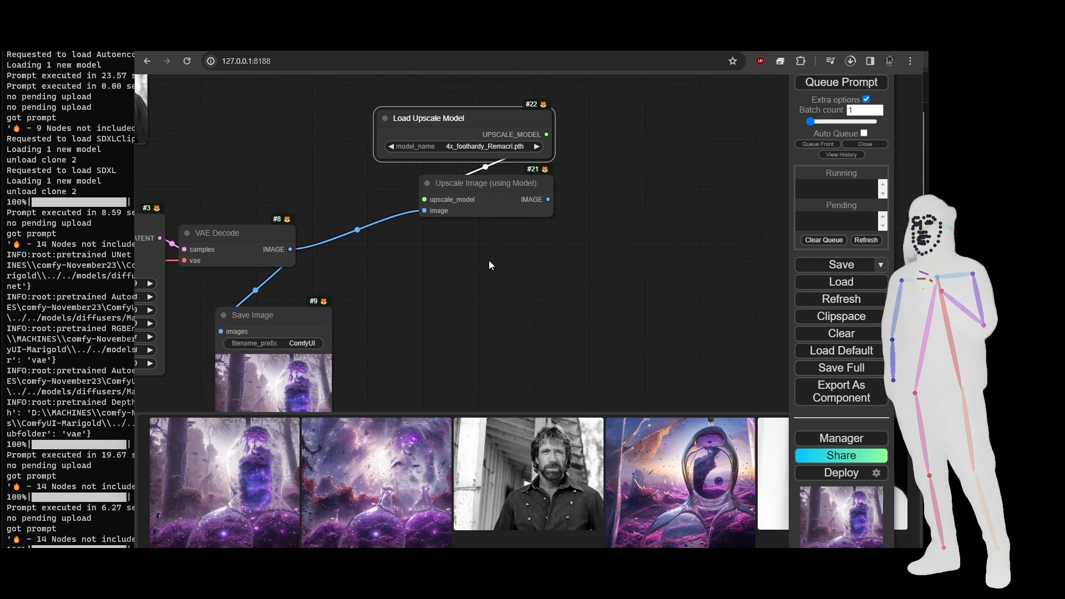
{"action": "left_click_drag", "start_coordinate": [548, 198], "coordinate": [613, 164]}
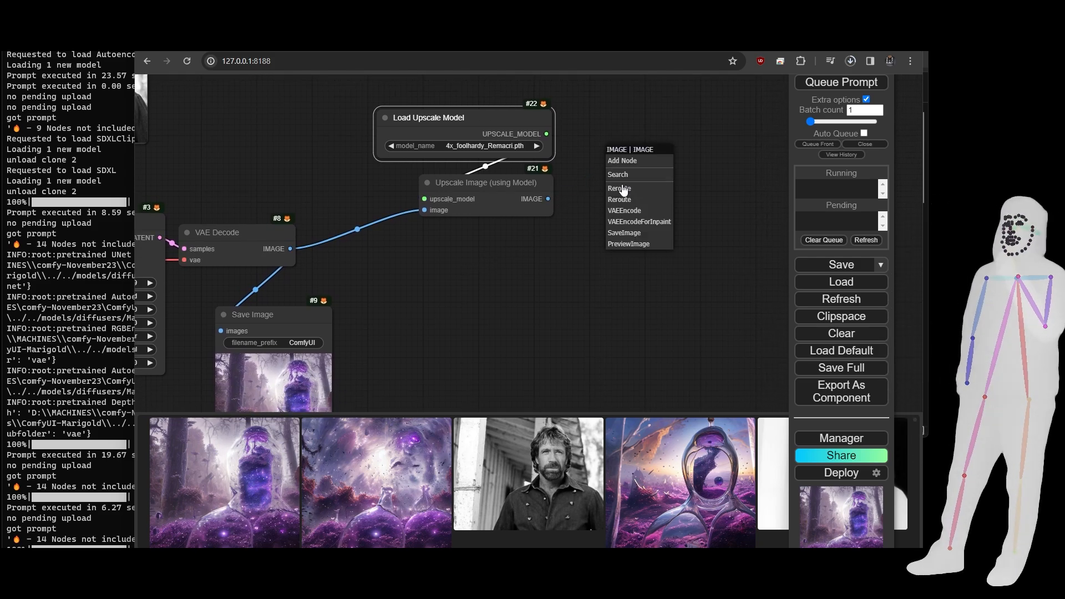
{"action": "left_click", "coordinate": [629, 243]}
{"action": "left_click", "coordinate": [647, 148]}
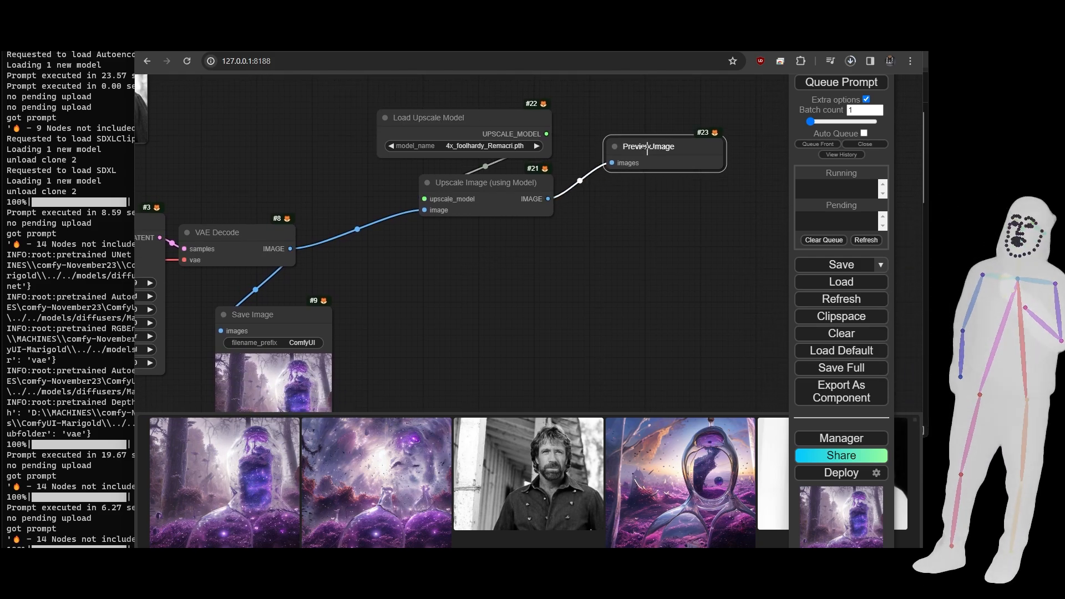
- Duplicate the Save Image node, connect it to the upscaled image output, collapse it below the upscale node, and adjust the Preview Image position
{"action": "left_click_drag", "start_coordinate": [421, 275], "coordinate": [446, 207]}
{"action": "left_click_drag", "start_coordinate": [311, 248], "coordinate": [311, 251]}
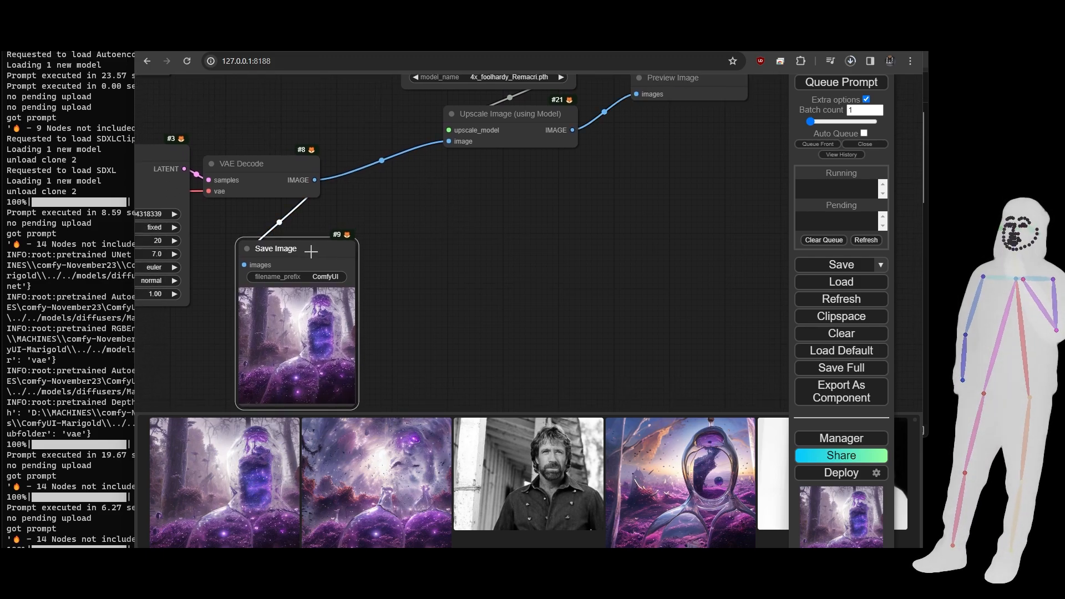
{"action": "key", "text": "ctrl+c"}
{"action": "key", "text": "ctrl+v"}
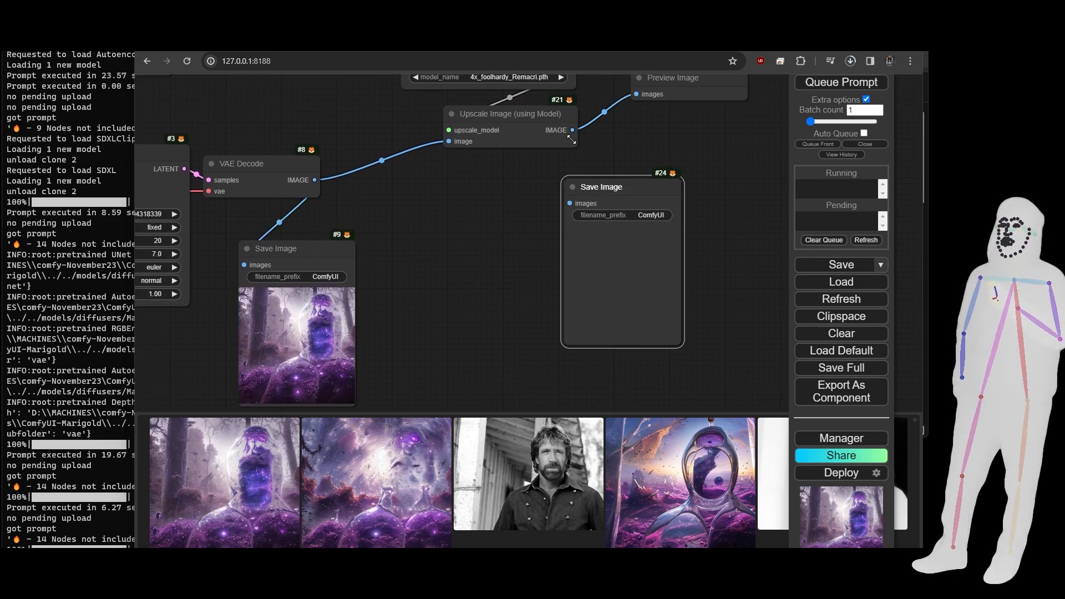
{"action": "left_click_drag", "start_coordinate": [572, 129], "coordinate": [574, 130]}
{"action": "left_click_drag", "start_coordinate": [575, 203], "coordinate": [574, 203]}
{"action": "left_click_drag", "start_coordinate": [669, 160], "coordinate": [657, 107]}
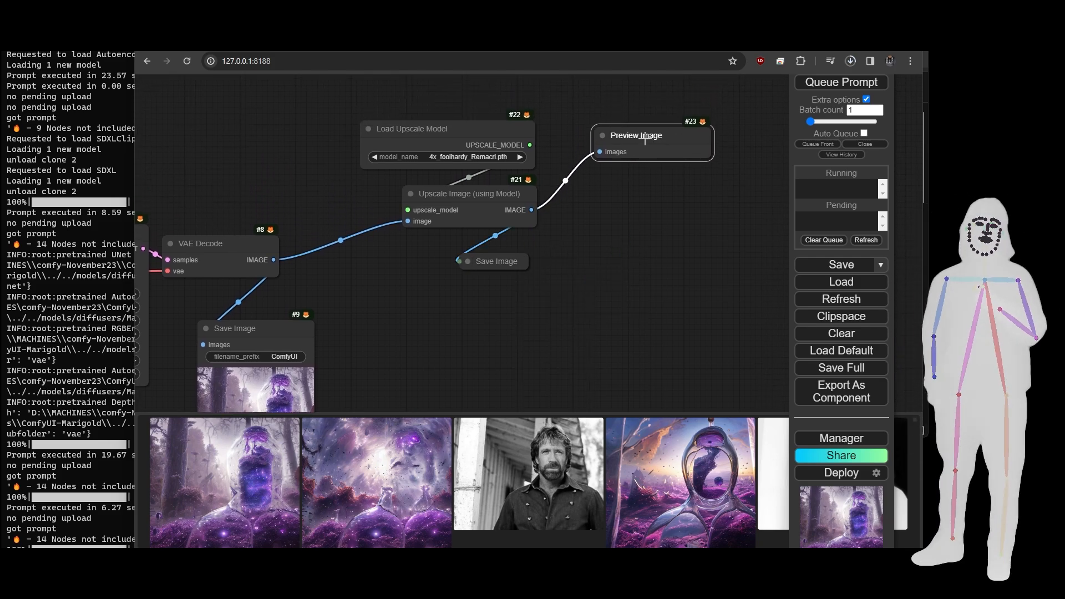
{"action": "left_click_drag", "start_coordinate": [645, 138], "coordinate": [638, 130]}
- Load 00000-1264711370.png into the Load Image node as the ControlNet reference
{"action": "left_click_drag", "start_coordinate": [488, 353], "coordinate": [596, 314]}
{"action": "scroll", "coordinate": [737, 234], "scroll_direction": "down", "scroll_amount": 9}
{"action": "left_click", "coordinate": [597, 319]}
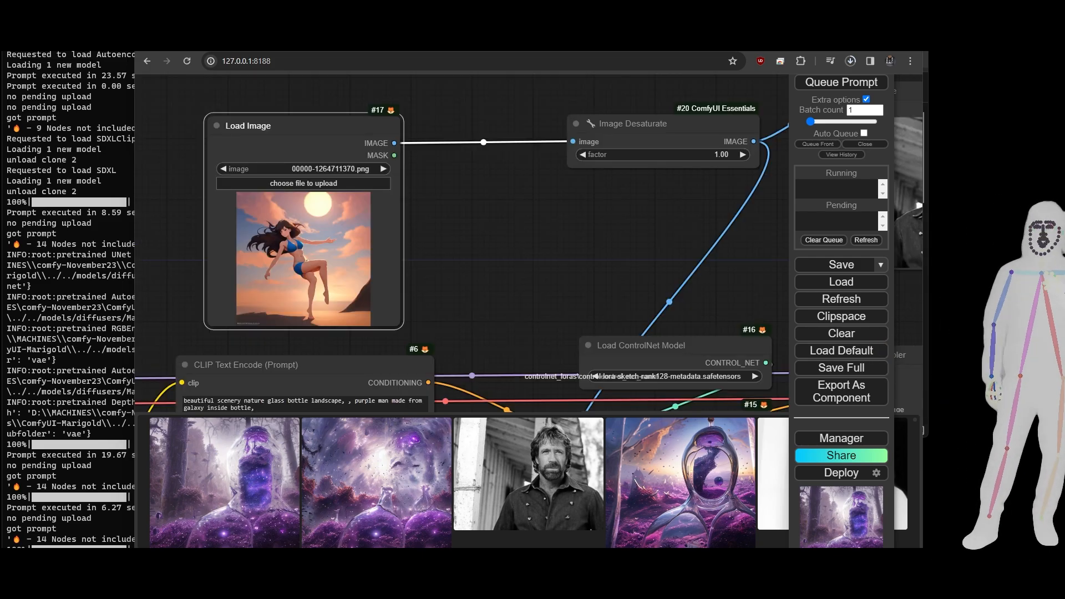
- Queue the workflow with the new reference image and examine the generated image in the original Save Image node
{"action": "scroll", "coordinate": [497, 245], "scroll_direction": "down", "scroll_amount": 5}
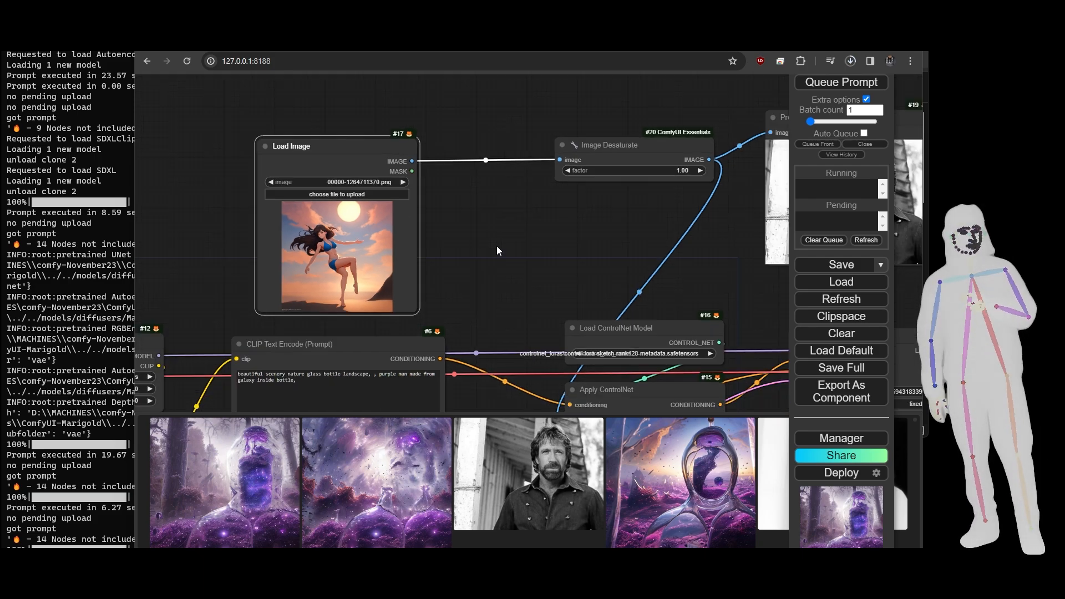
{"action": "left_click_drag", "start_coordinate": [553, 267], "coordinate": [414, 201]}
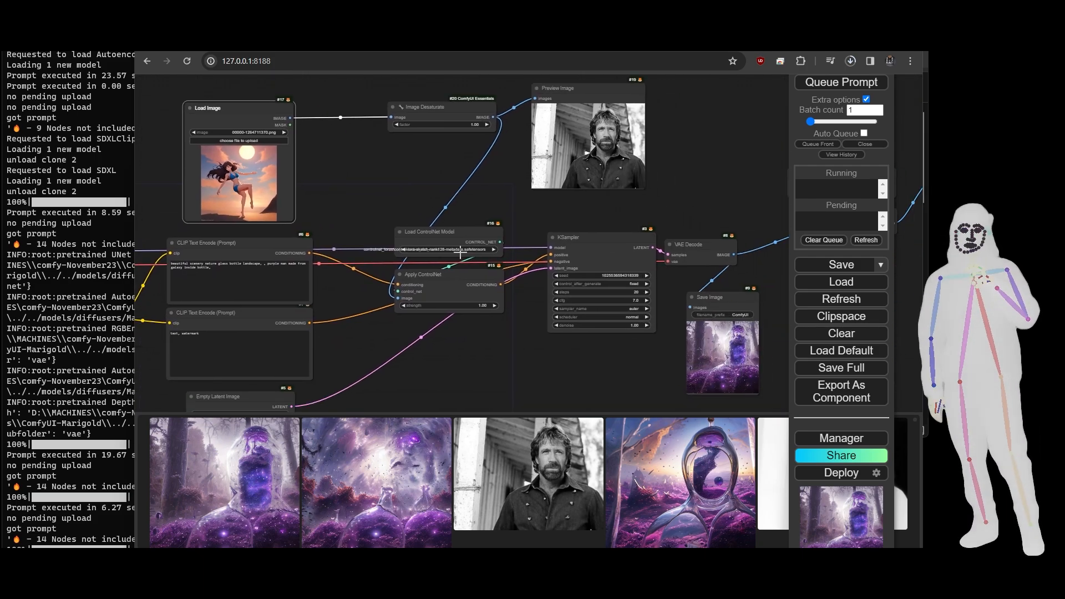
{"action": "left_click_drag", "start_coordinate": [583, 364], "coordinate": [439, 269]}
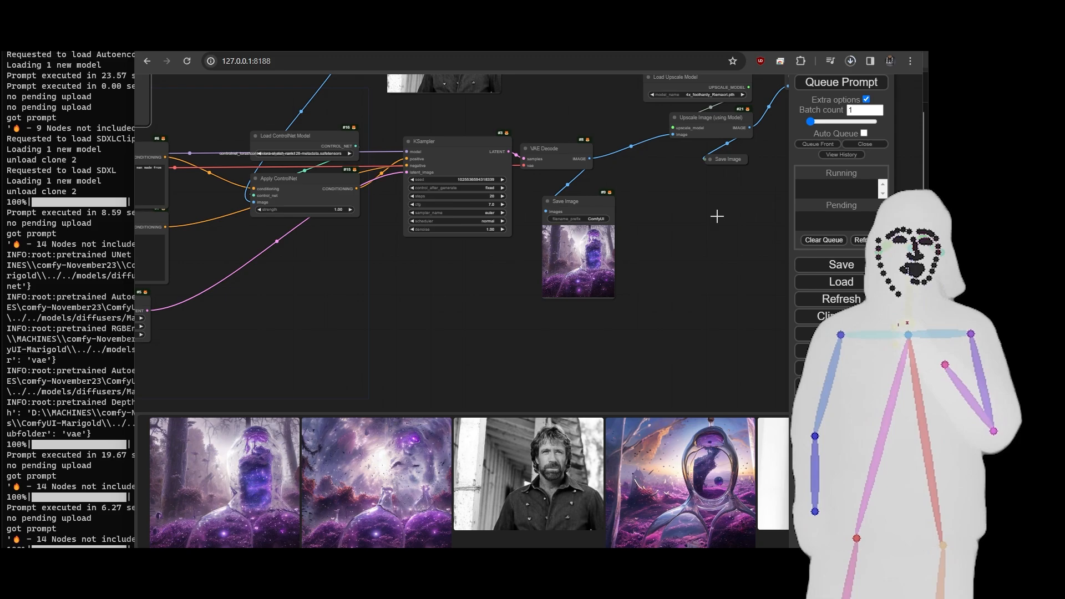
{"action": "left_click", "coordinate": [843, 84]}
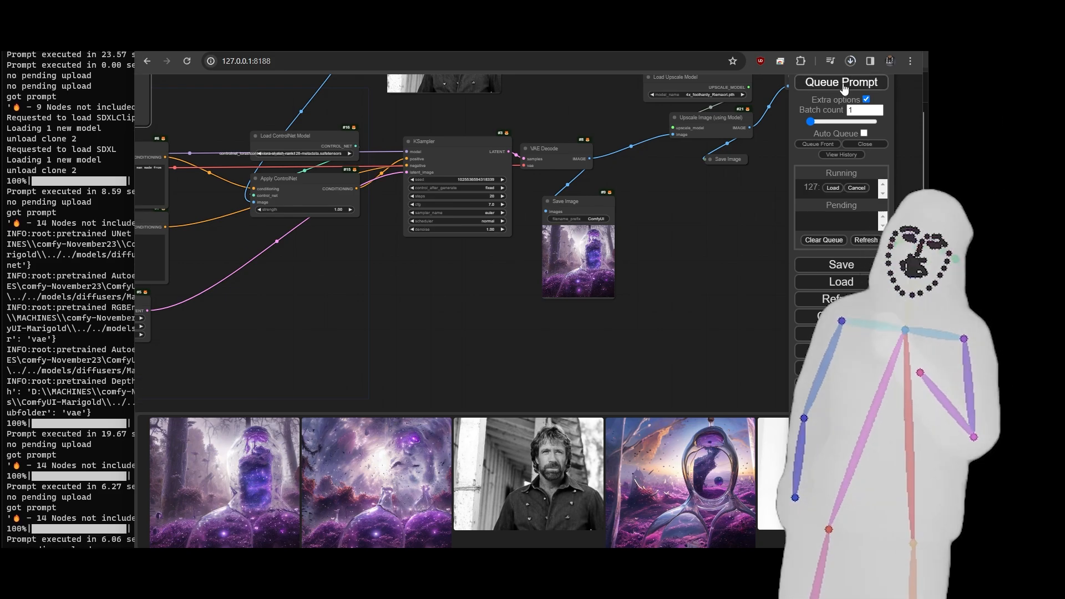
{"action": "left_click_drag", "start_coordinate": [701, 264], "coordinate": [586, 309]}
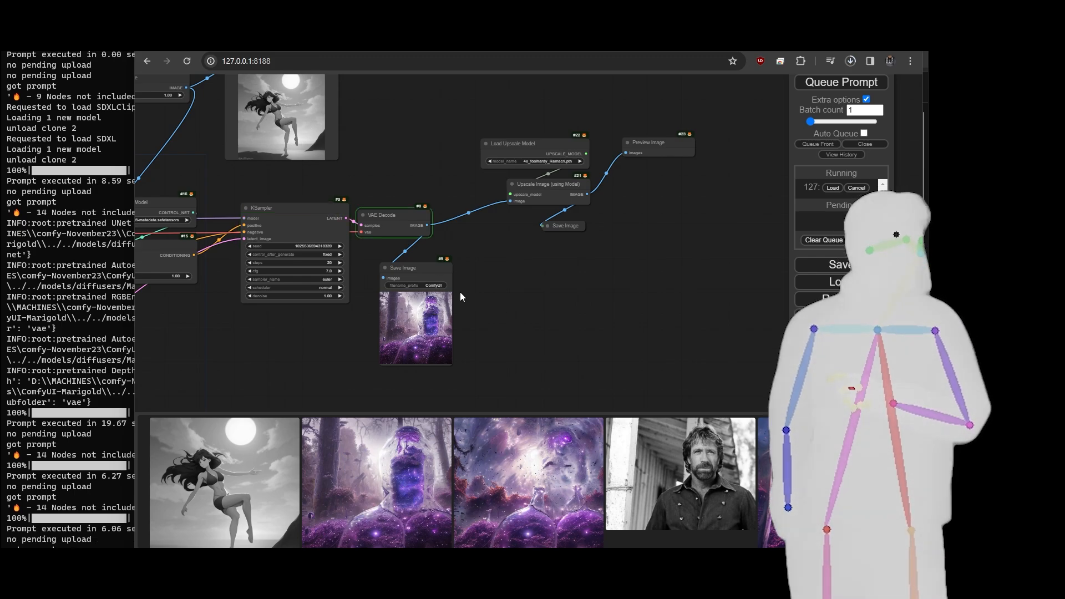
{"action": "scroll", "coordinate": [480, 374], "scroll_direction": "up", "scroll_amount": 7}
{"action": "scroll", "coordinate": [475, 375], "scroll_direction": "up", "scroll_amount": 3}
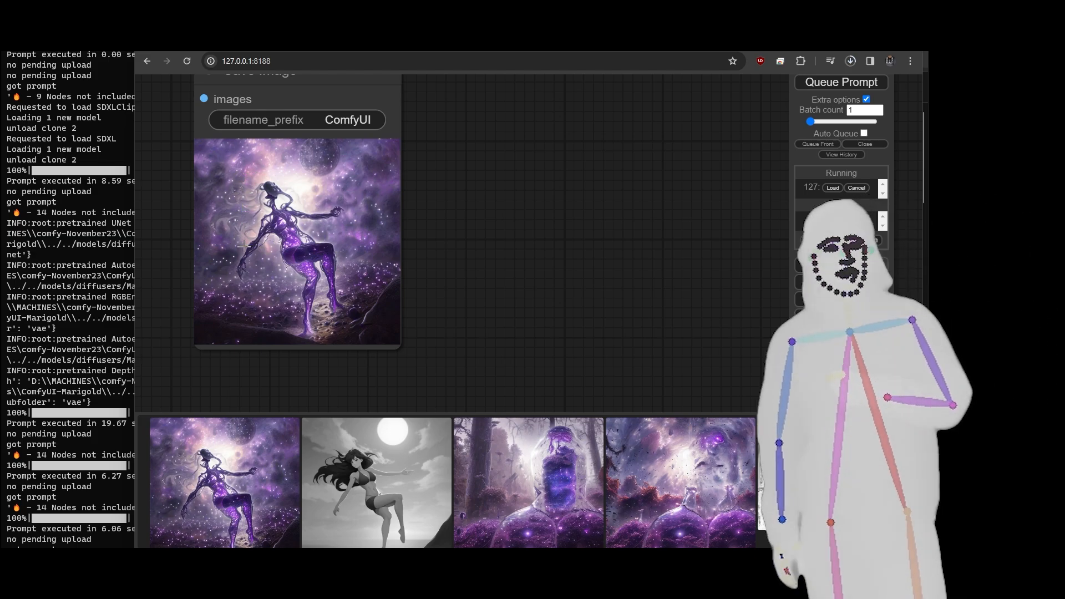
{"action": "scroll", "coordinate": [436, 265], "scroll_direction": "down", "scroll_amount": 6}
{"action": "left_click_drag", "start_coordinate": [450, 254], "coordinate": [371, 388]}
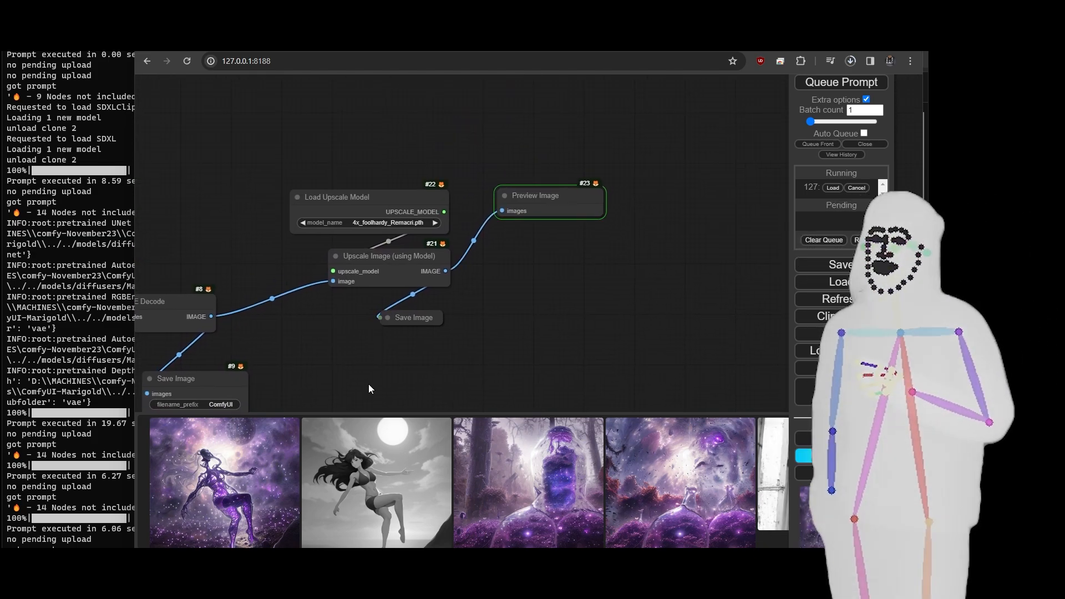
- Examine the fine detail of the upscaled image in the Preview Image node
{"action": "left_click_drag", "start_coordinate": [473, 300], "coordinate": [452, 252]}
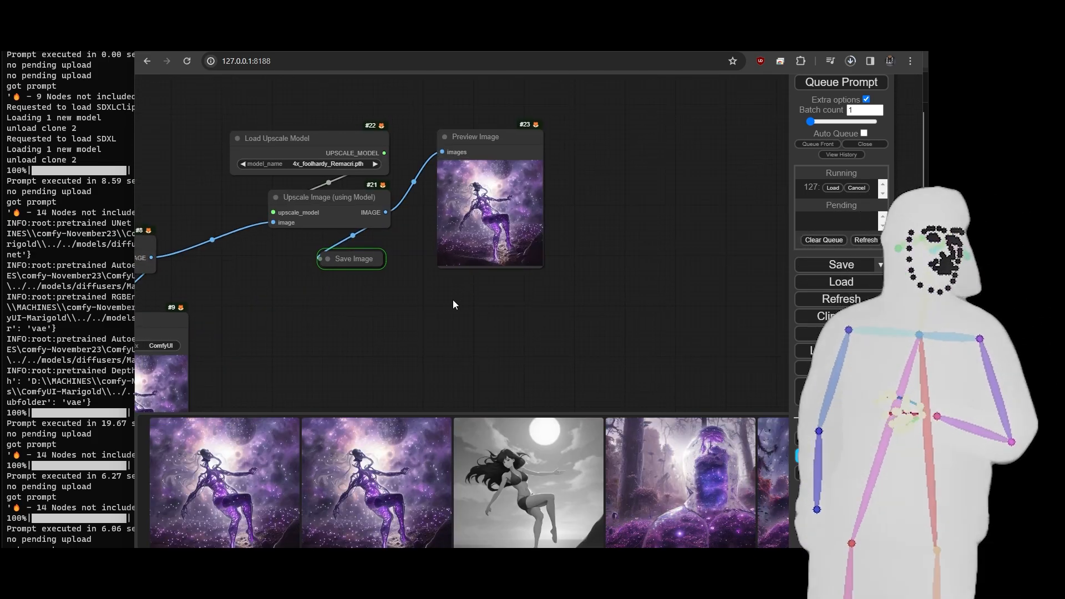
{"action": "scroll", "coordinate": [492, 215], "scroll_direction": "up", "scroll_amount": 12}
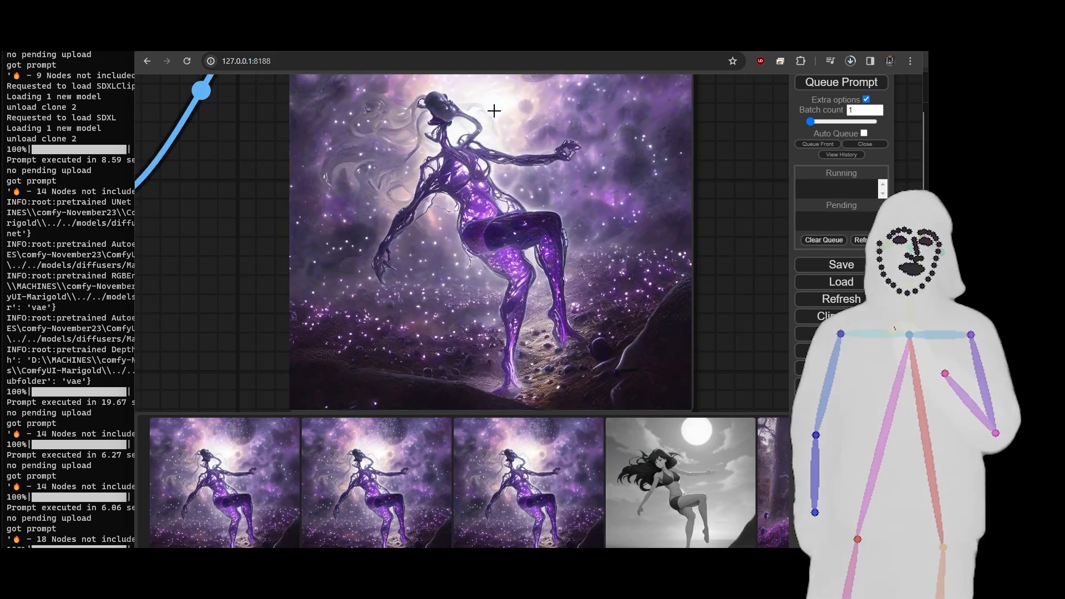
{"action": "scroll", "coordinate": [494, 110], "scroll_direction": "up", "scroll_amount": 4}
{"action": "scroll", "coordinate": [474, 214], "scroll_direction": "up", "scroll_amount": 3}
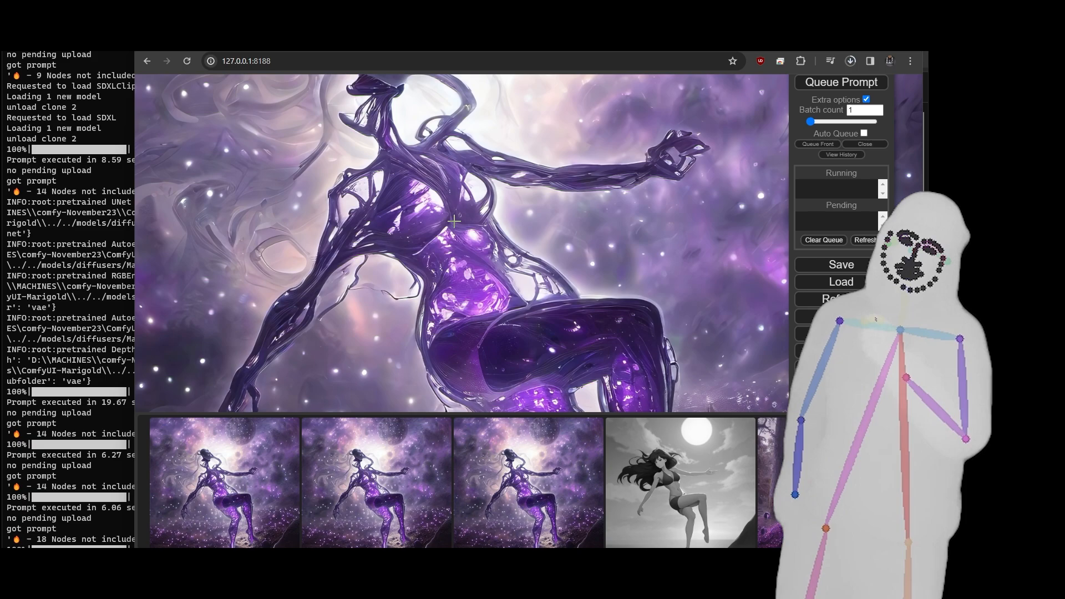
{"action": "scroll", "coordinate": [453, 220], "scroll_direction": "up", "scroll_amount": 2}
{"action": "scroll", "coordinate": [421, 214], "scroll_direction": "up", "scroll_amount": 3}
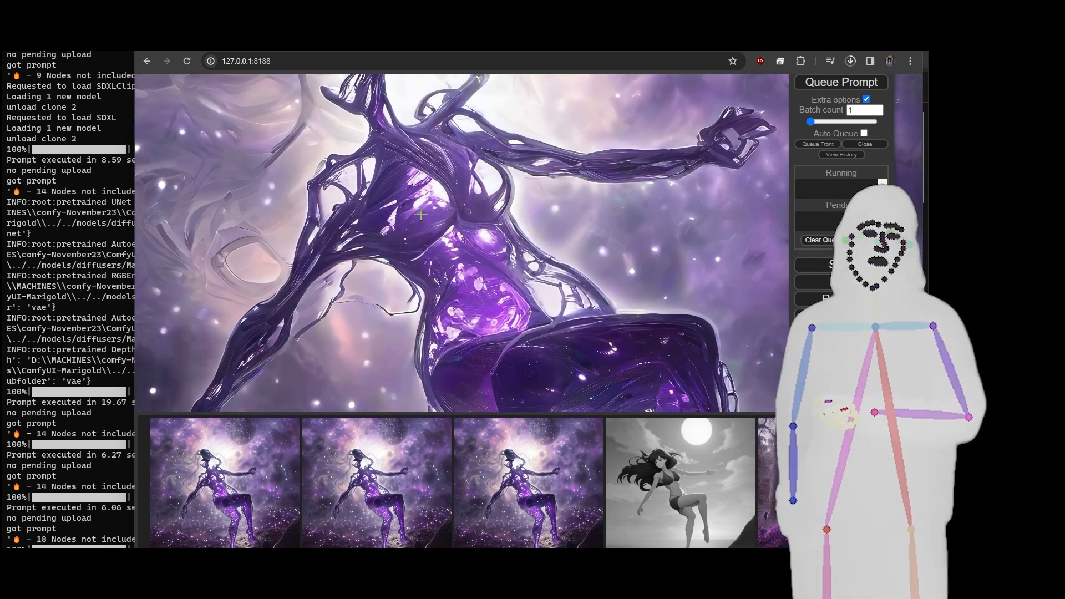
{"action": "scroll", "coordinate": [421, 214], "scroll_direction": "down", "scroll_amount": 10}
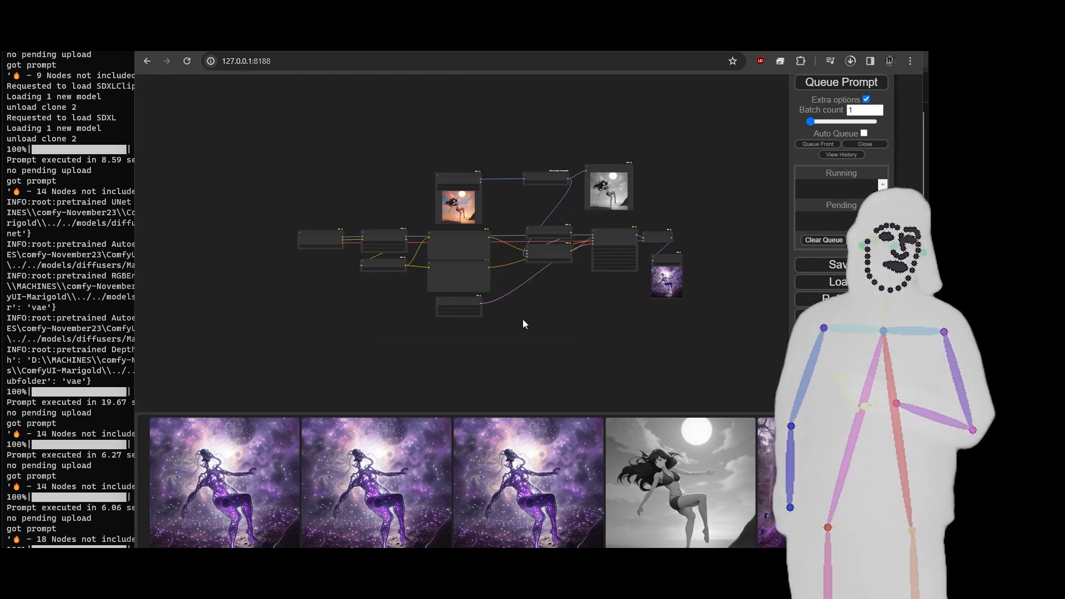
- Replace the workflow with the default one and move the Empty Latent Image node slightly lower, clear of the negative prompt node
{"action": "left_click", "coordinate": [842, 350]}
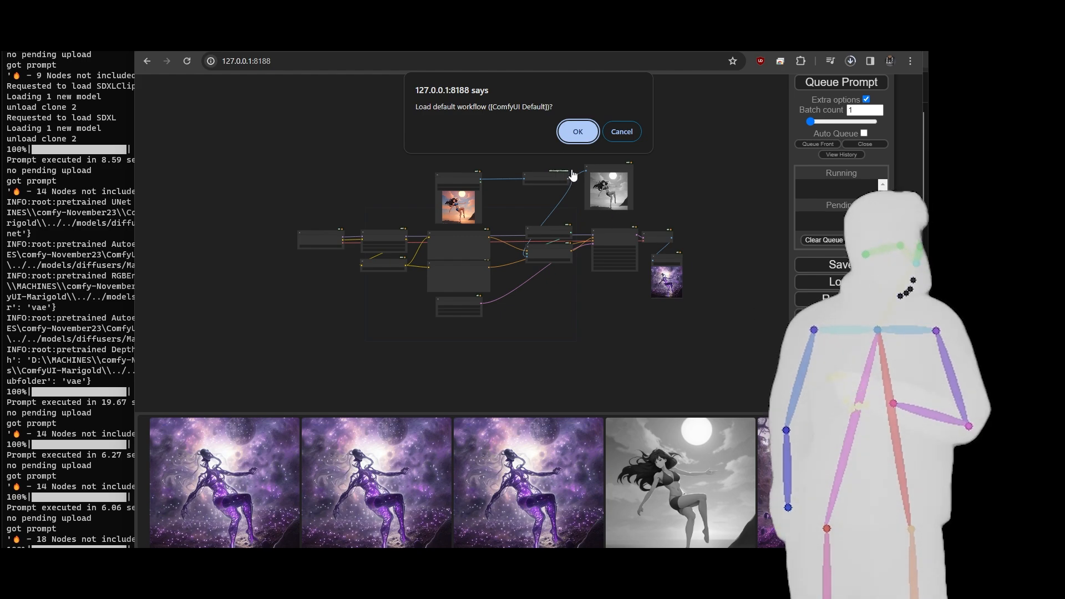
{"action": "left_click", "coordinate": [574, 130]}
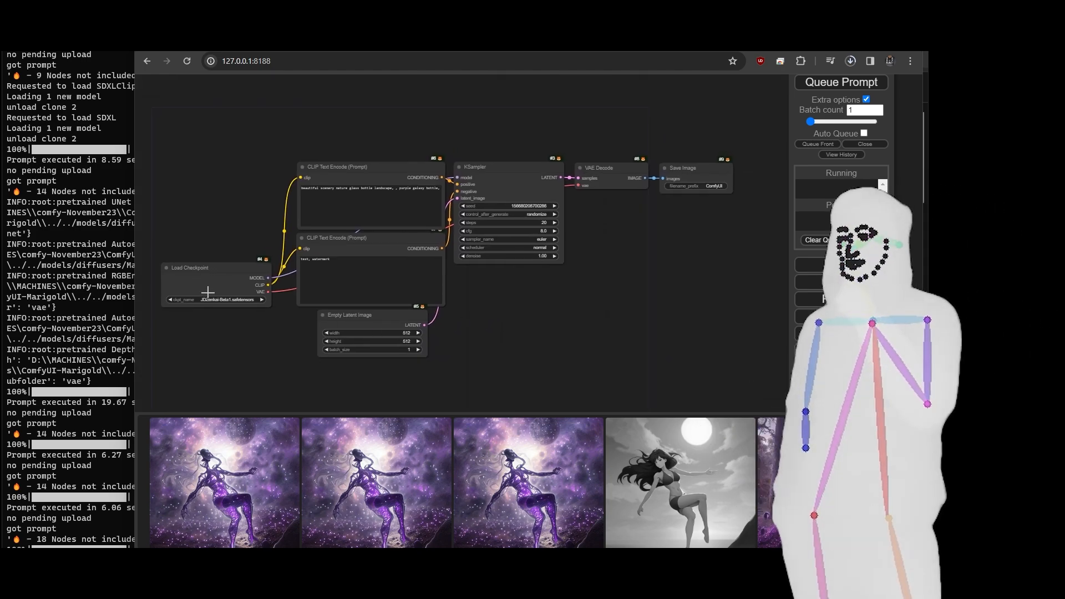
{"action": "left_click_drag", "start_coordinate": [366, 315], "coordinate": [363, 333]}
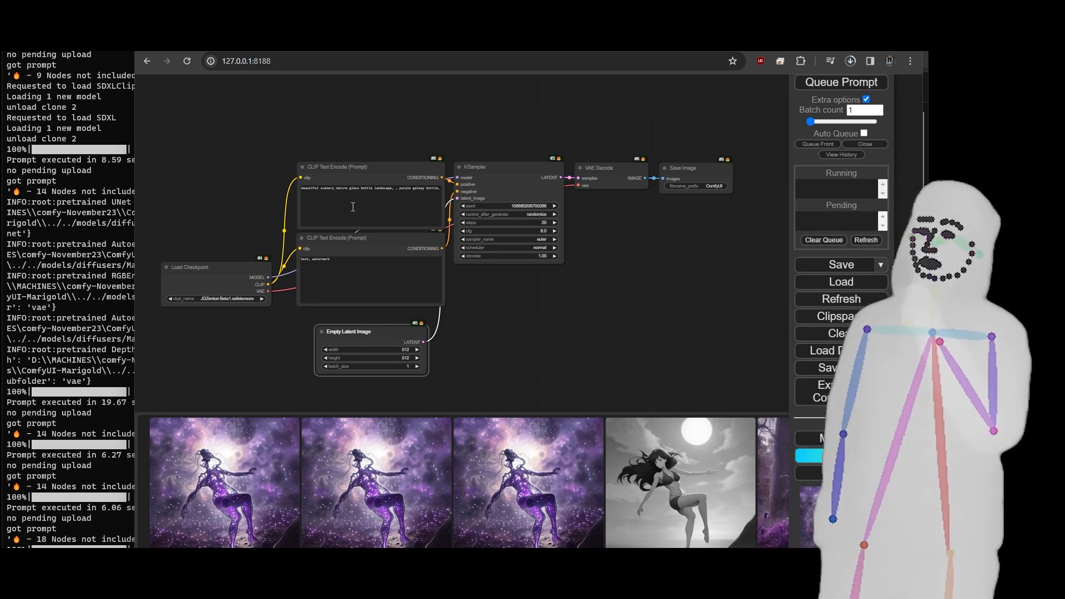
- Review the default workflow's nodes in order: both CLIP Text Encode prompts, KSampler, VAE Decode and Save Image
{"action": "left_click", "coordinate": [361, 171]}
{"action": "left_click", "coordinate": [368, 239]}
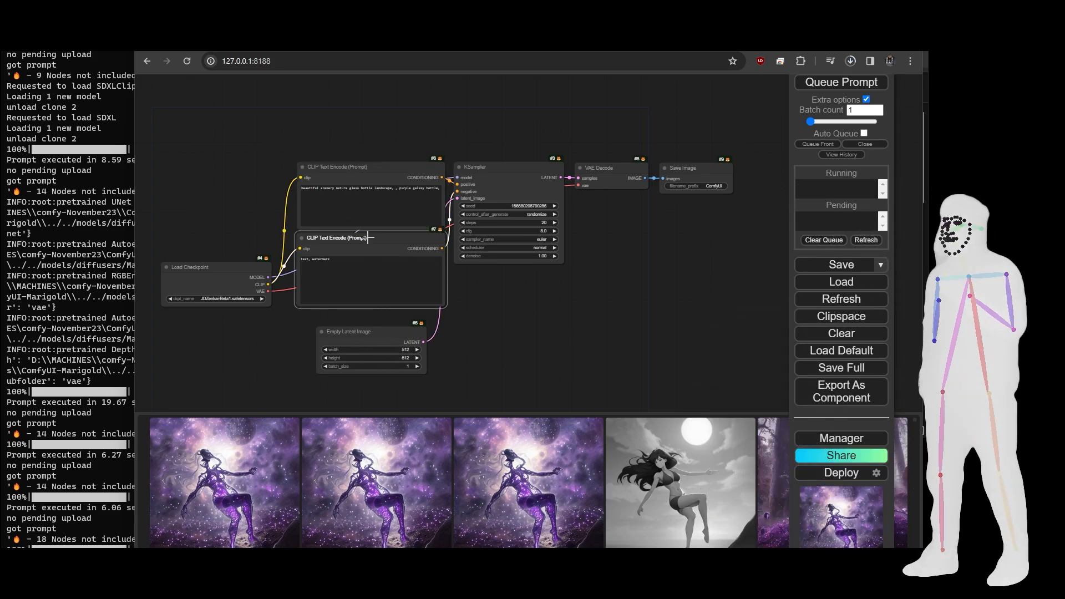
{"action": "left_click", "coordinate": [509, 173]}
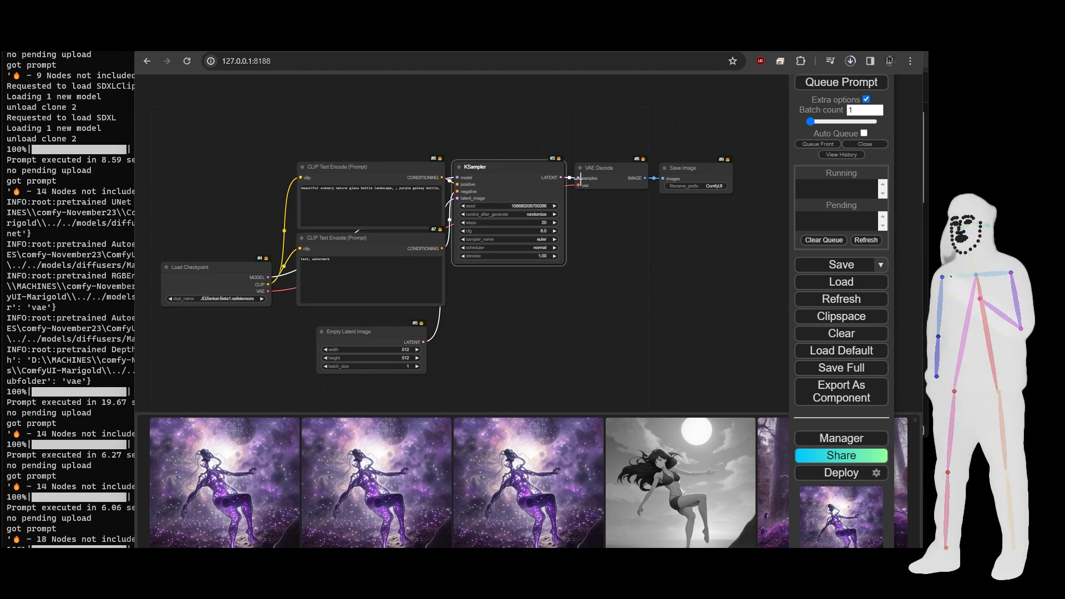
{"action": "left_click", "coordinate": [622, 173]}
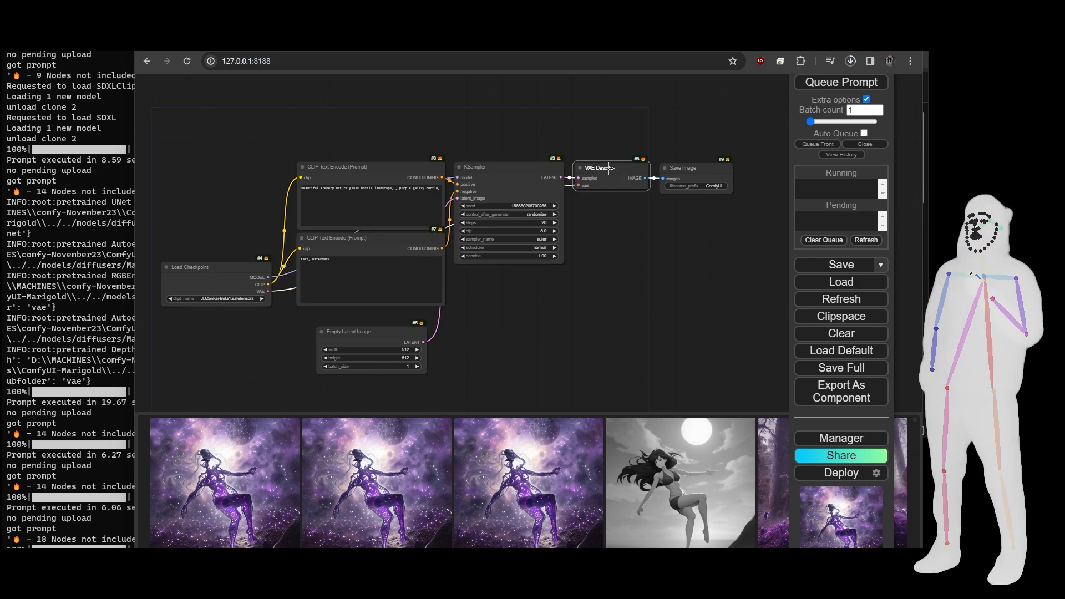
{"action": "left_click", "coordinate": [714, 171]}
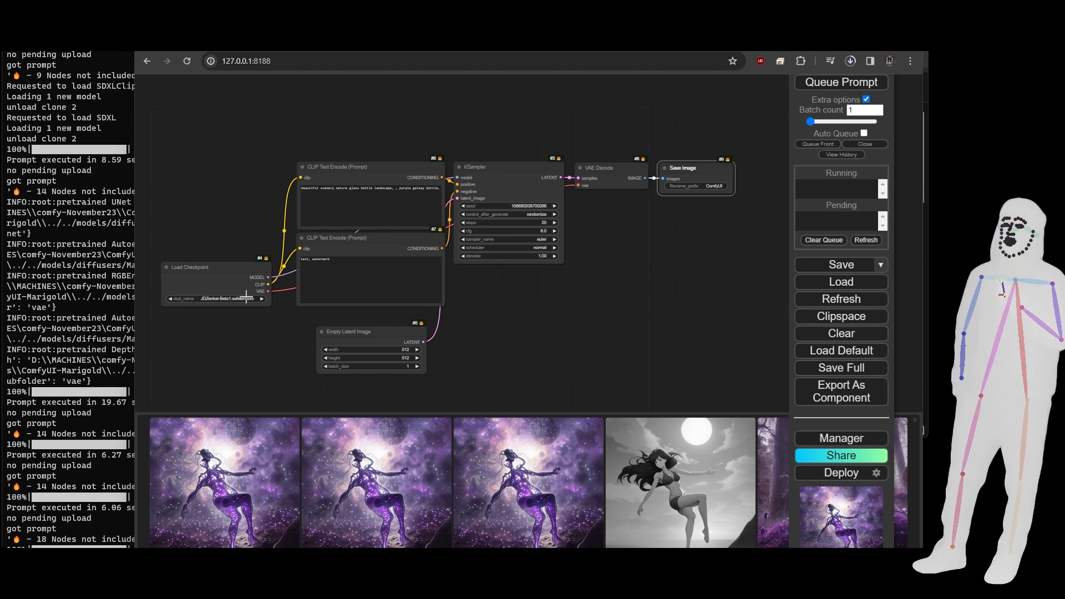
- Set the Load Checkpoint node to RealVisXL_V3.0.safetensors and queue the default workflow to generate an image
{"action": "left_click", "coordinate": [217, 299]}
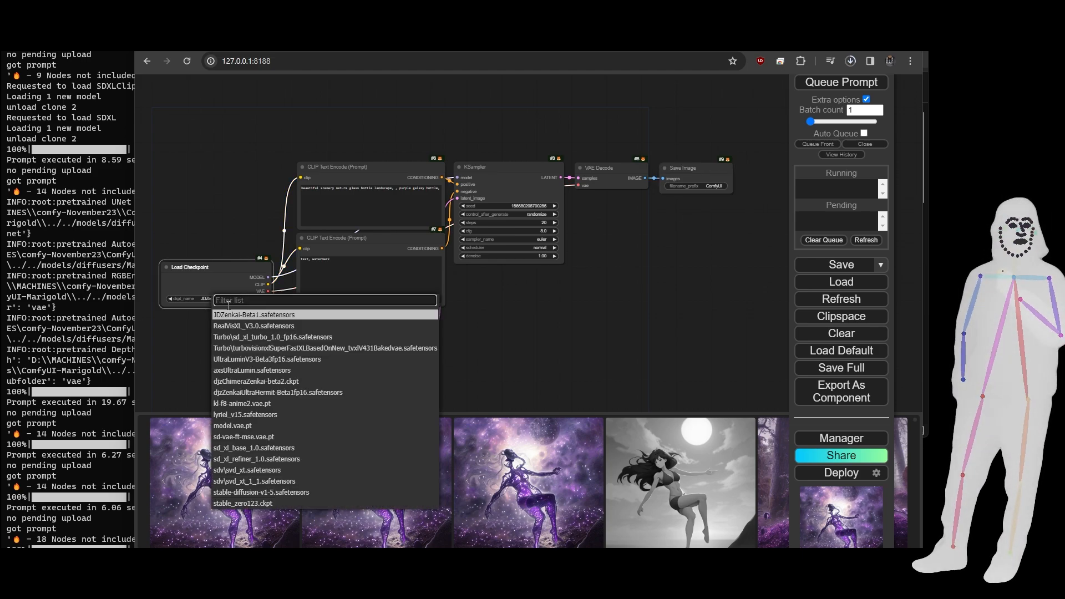
{"action": "left_click", "coordinate": [271, 326]}
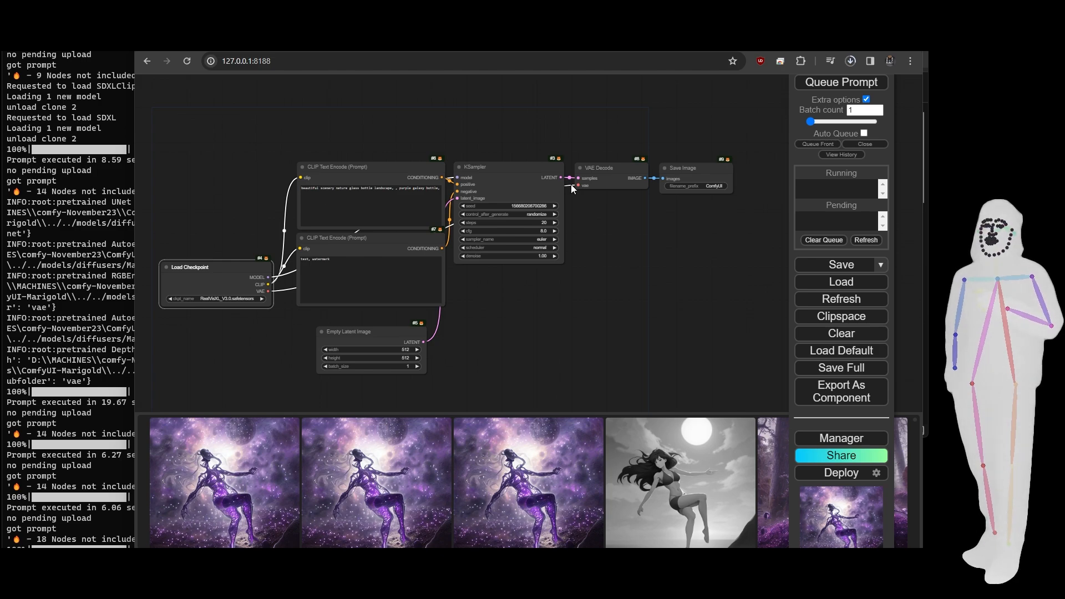
{"action": "left_click", "coordinate": [835, 86]}
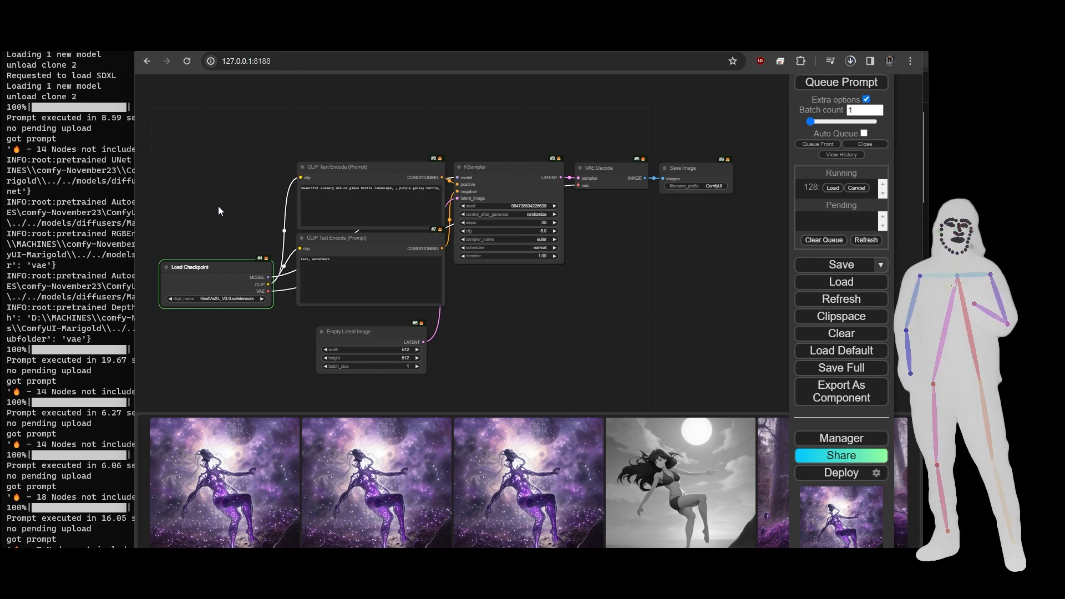
{"action": "left_click_drag", "start_coordinate": [219, 211], "coordinate": [234, 199]}
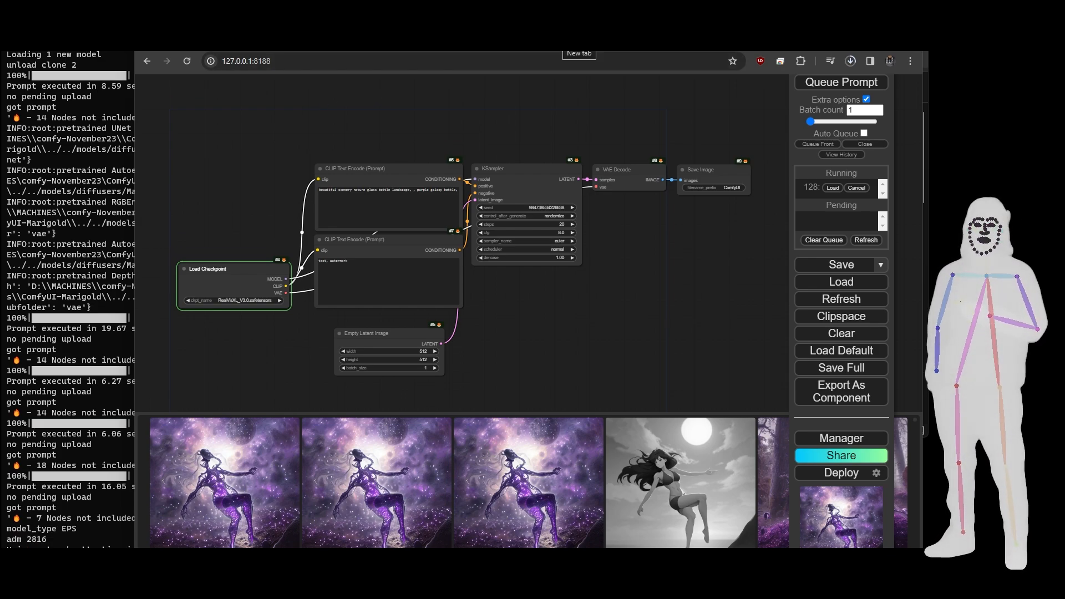
{"action": "left_click_drag", "start_coordinate": [248, 208], "coordinate": [252, 194]}
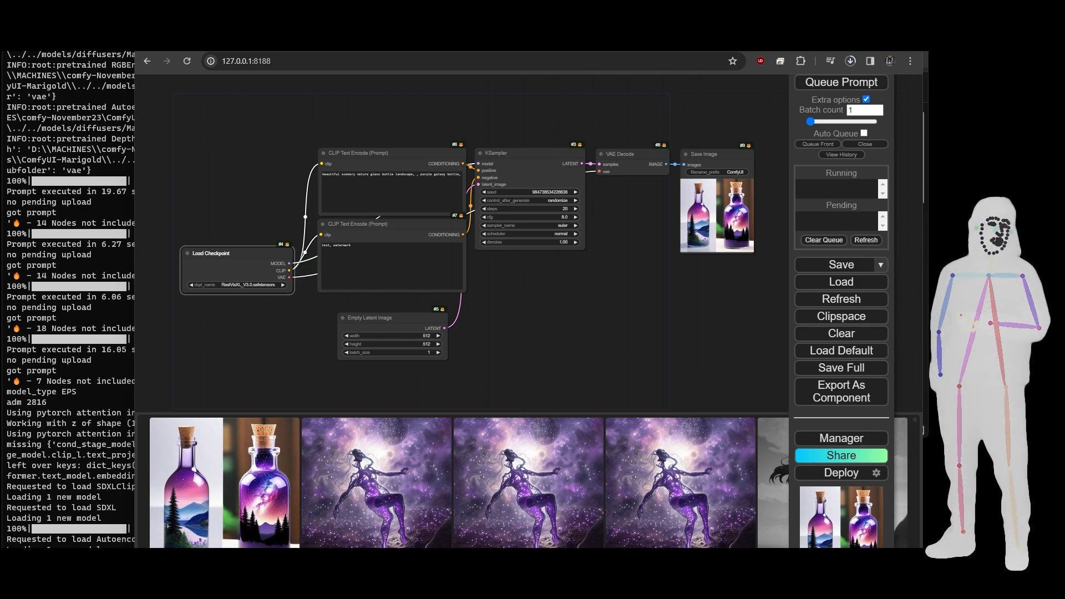
- Load the animate-anyone-raw workflow JSON from the Downloads folder in File Explorer into ComfyUI and dismiss the missing-node notice
{"action": "left_click", "coordinate": [928, 393]}
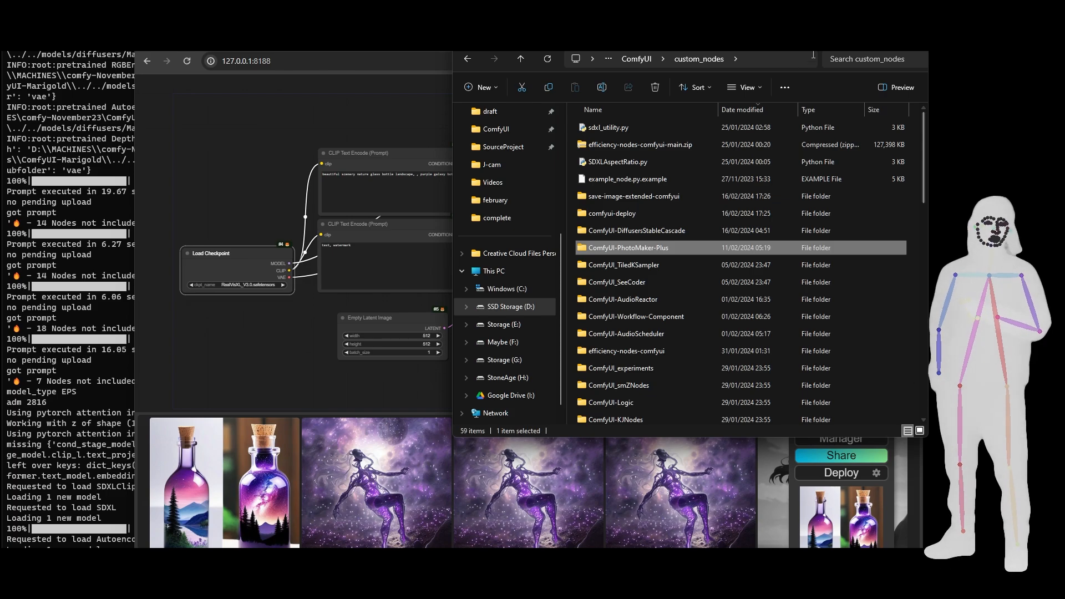
{"action": "left_click", "coordinate": [601, 37]}
{"action": "left_click", "coordinate": [491, 167]}
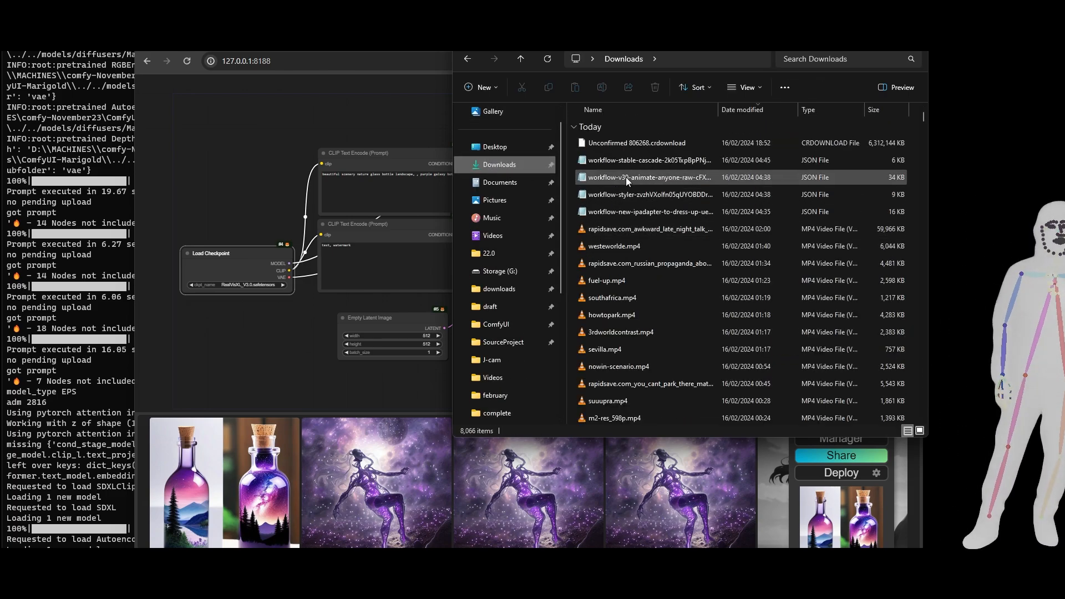
{"action": "left_click", "coordinate": [628, 180]}
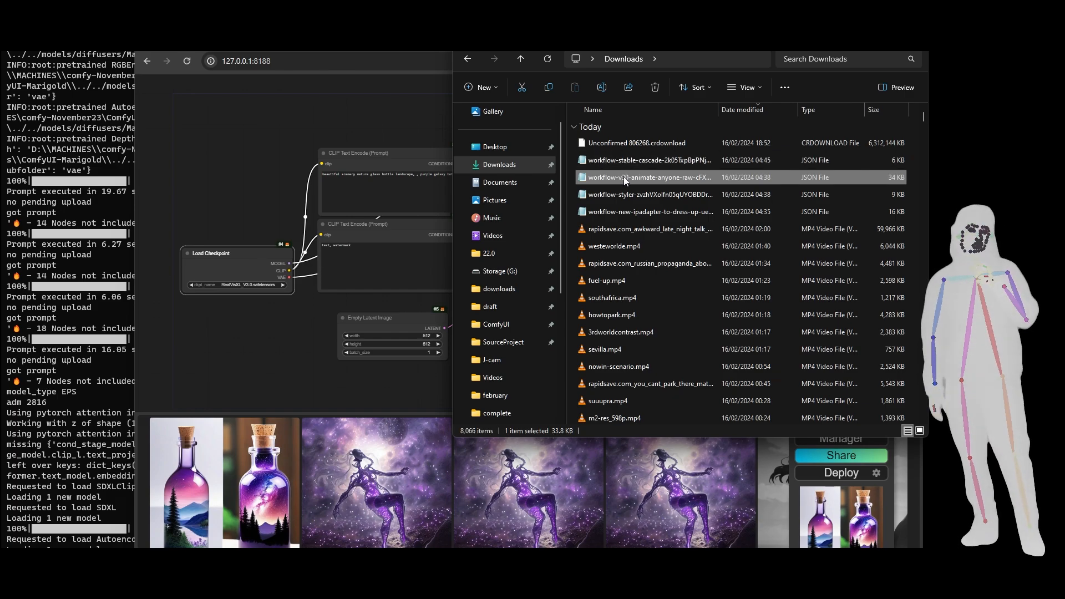
{"action": "left_click_drag", "start_coordinate": [626, 181], "coordinate": [200, 187]}
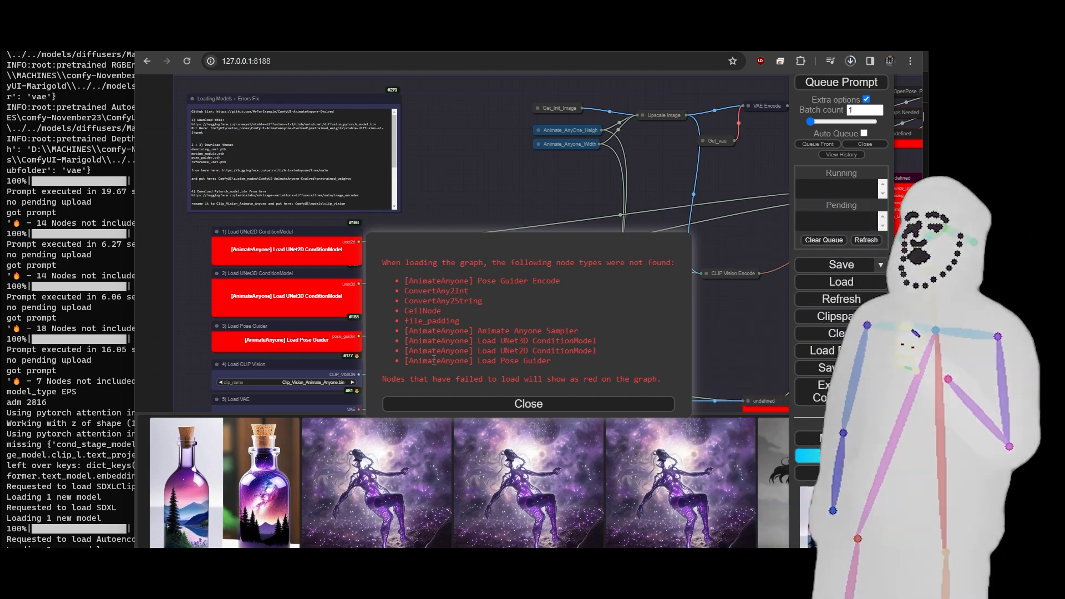
{"action": "left_click", "coordinate": [528, 403]}
- Use ComfyUI Manager's missing custom node installer to install ComfyUI_Dragos_Nodes and ComfyUI-3D-Pack
{"action": "scroll", "coordinate": [591, 254], "scroll_direction": "down", "scroll_amount": 5}
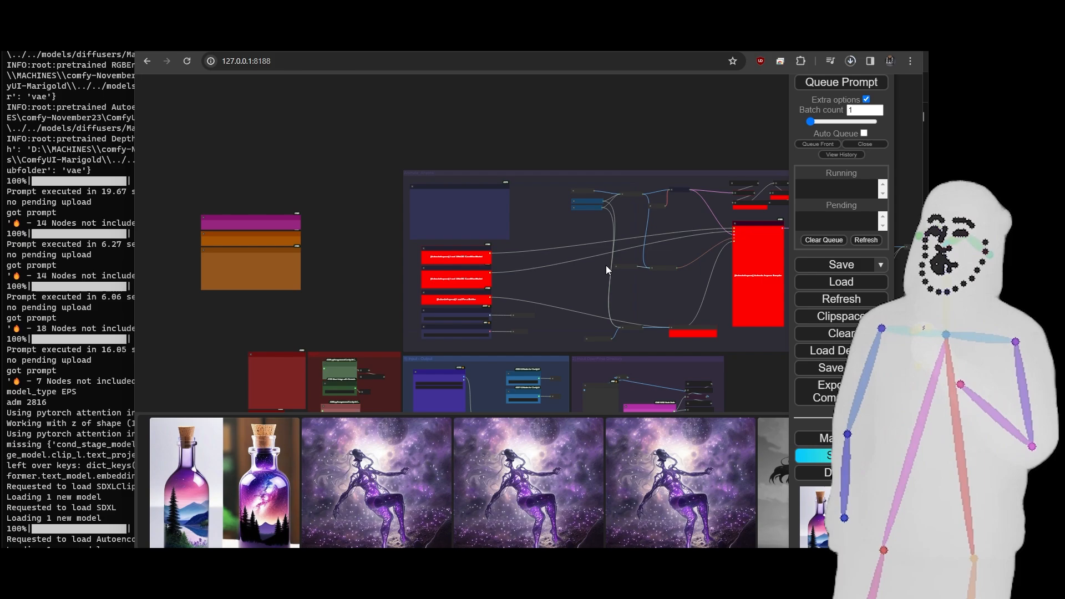
{"action": "scroll", "coordinate": [605, 265], "scroll_direction": "down", "scroll_amount": 6}
{"action": "left_click_drag", "start_coordinate": [705, 348], "coordinate": [572, 302]}
{"action": "scroll", "coordinate": [519, 299], "scroll_direction": "up", "scroll_amount": 3}
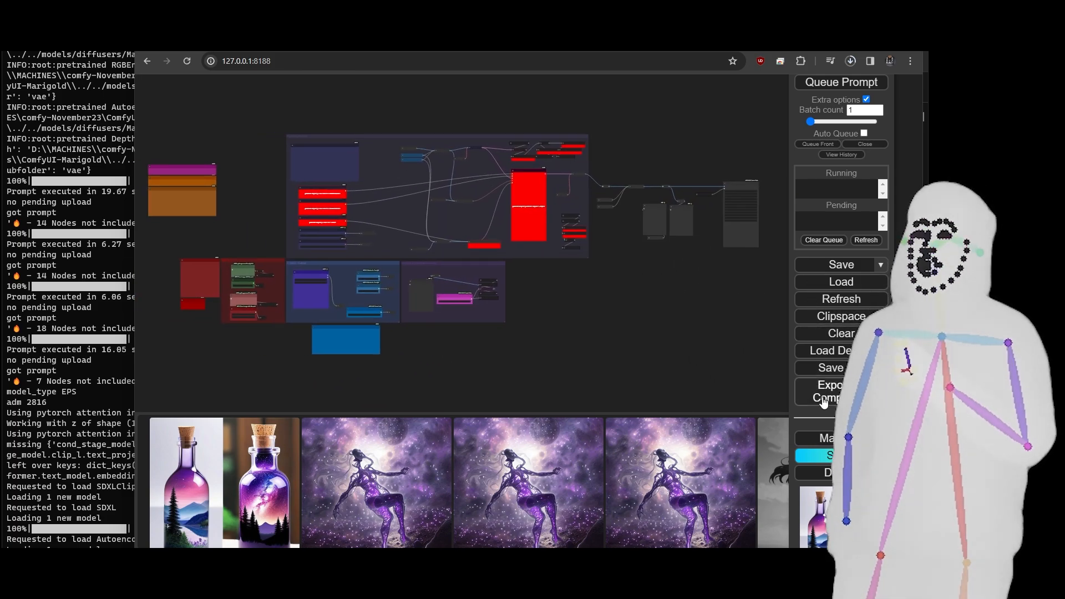
{"action": "left_click", "coordinate": [825, 439]}
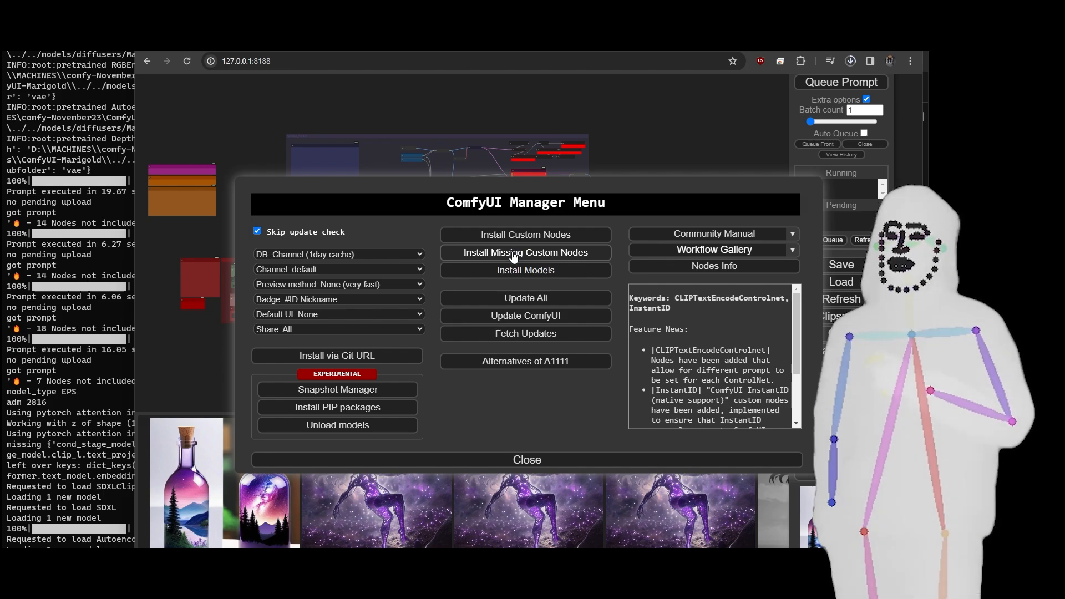
{"action": "left_click", "coordinate": [513, 254]}
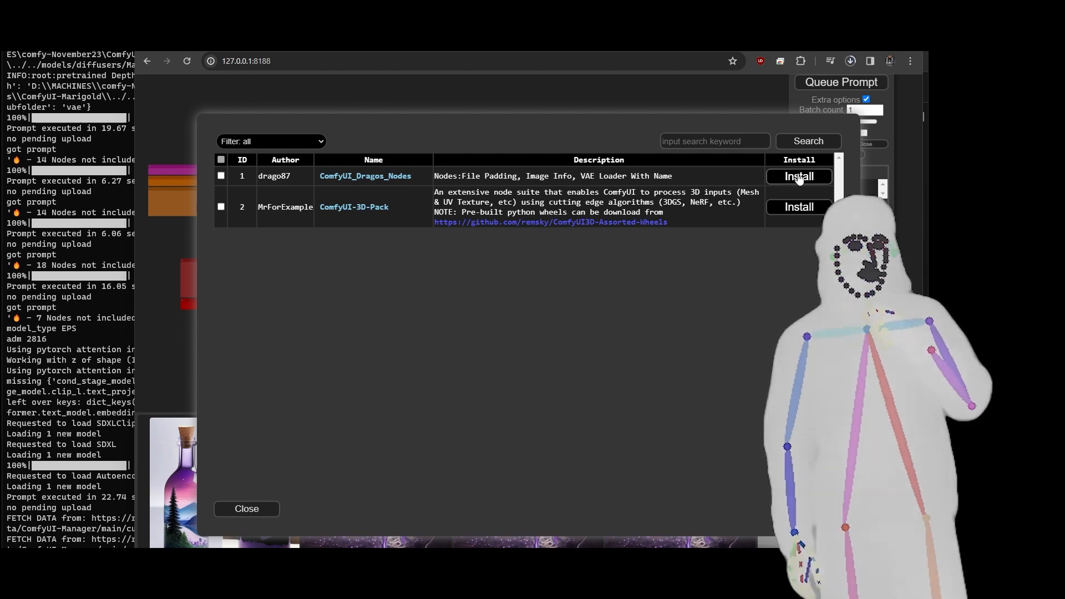
{"action": "left_click", "coordinate": [776, 177]}
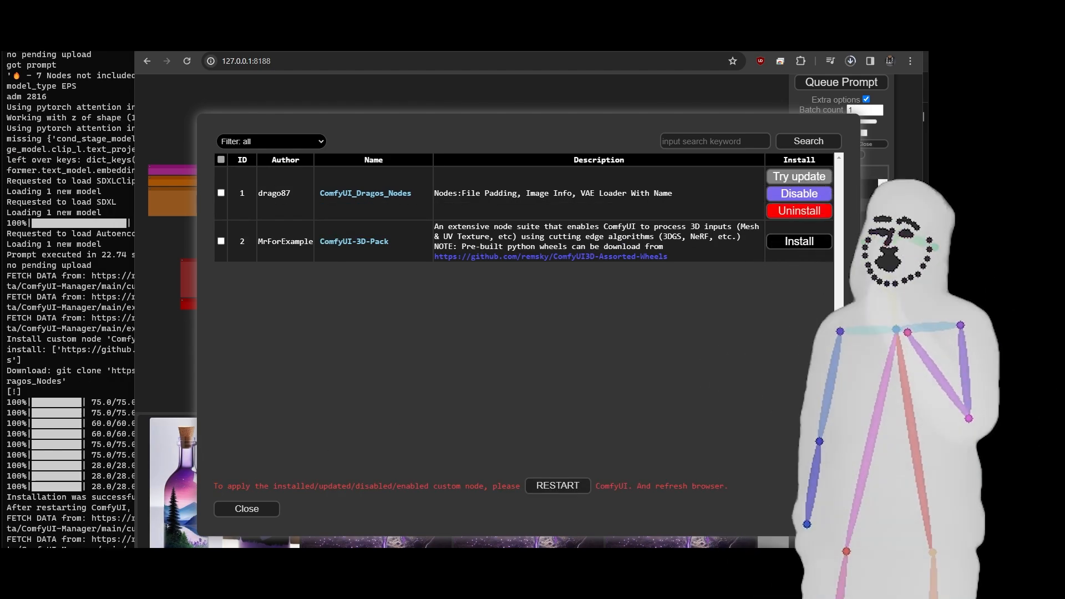
{"action": "left_click", "coordinate": [798, 246]}
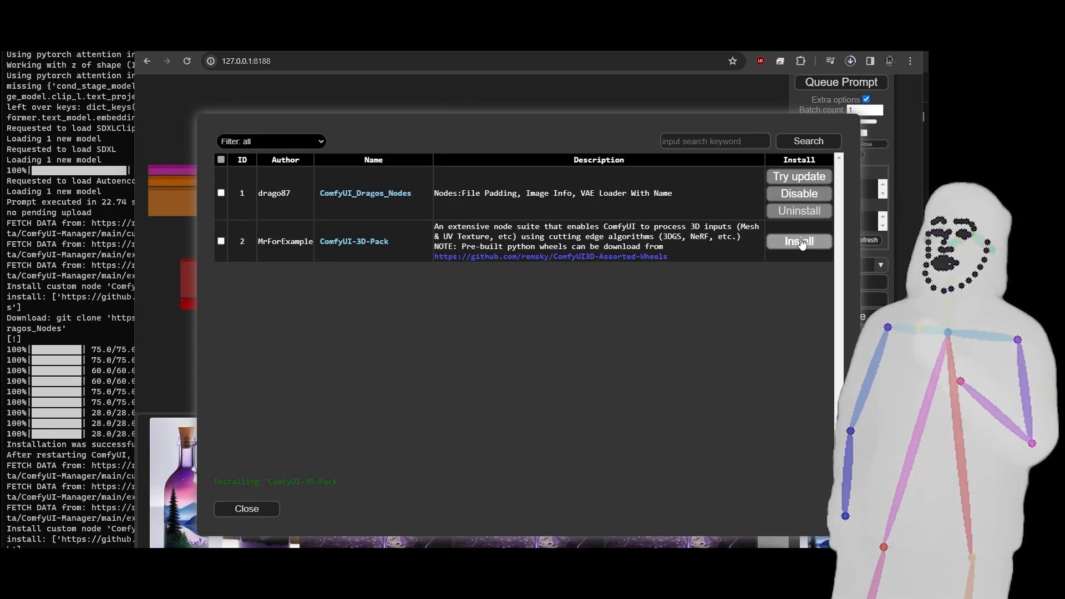
- Check the ComfyUI-3D-Pack installation progress in the console, and close the missing-node list and ComfyUI Manager
{"action": "left_click", "coordinate": [74, 531]}
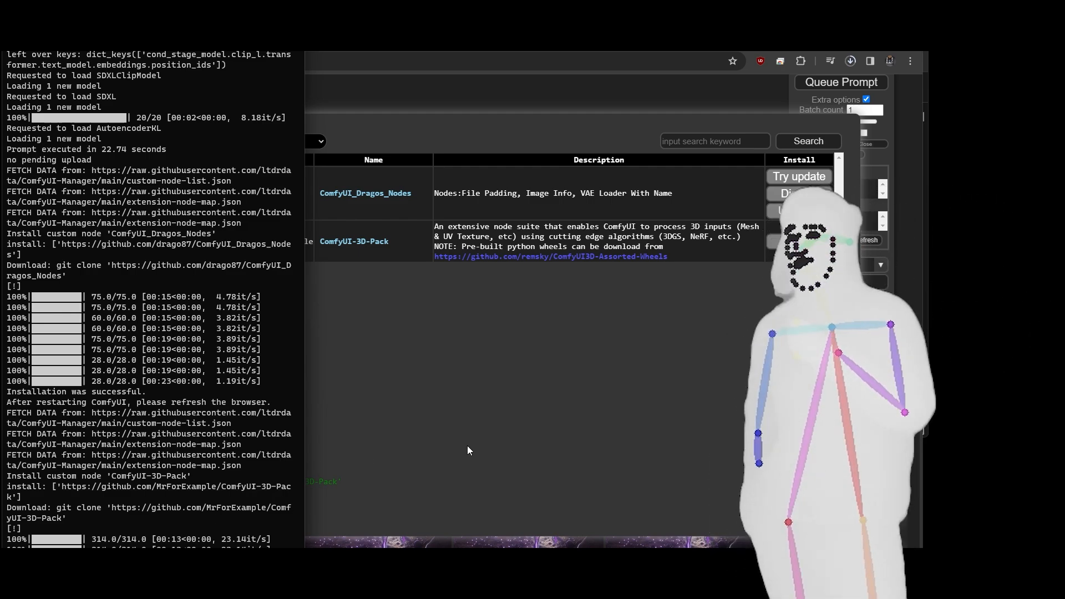
{"action": "left_click", "coordinate": [477, 396]}
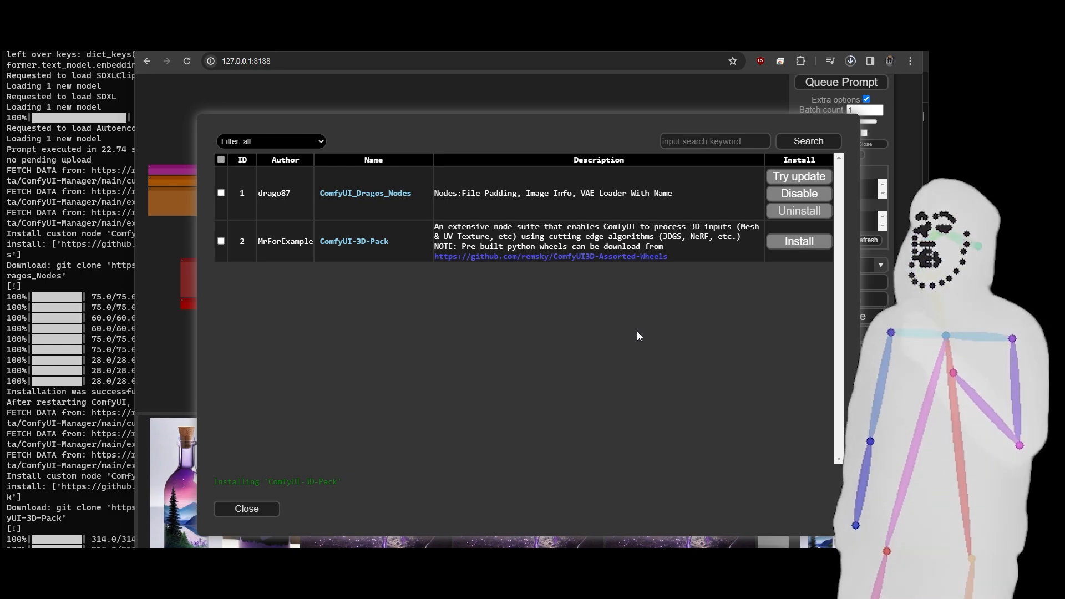
{"action": "left_click", "coordinate": [246, 507]}
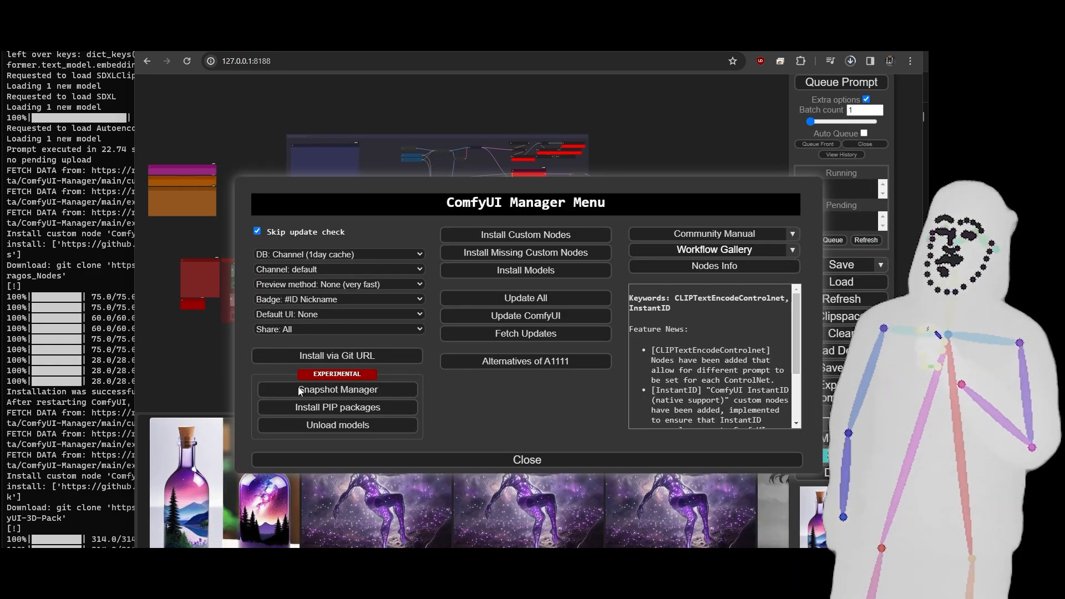
{"action": "left_click", "coordinate": [527, 458]}
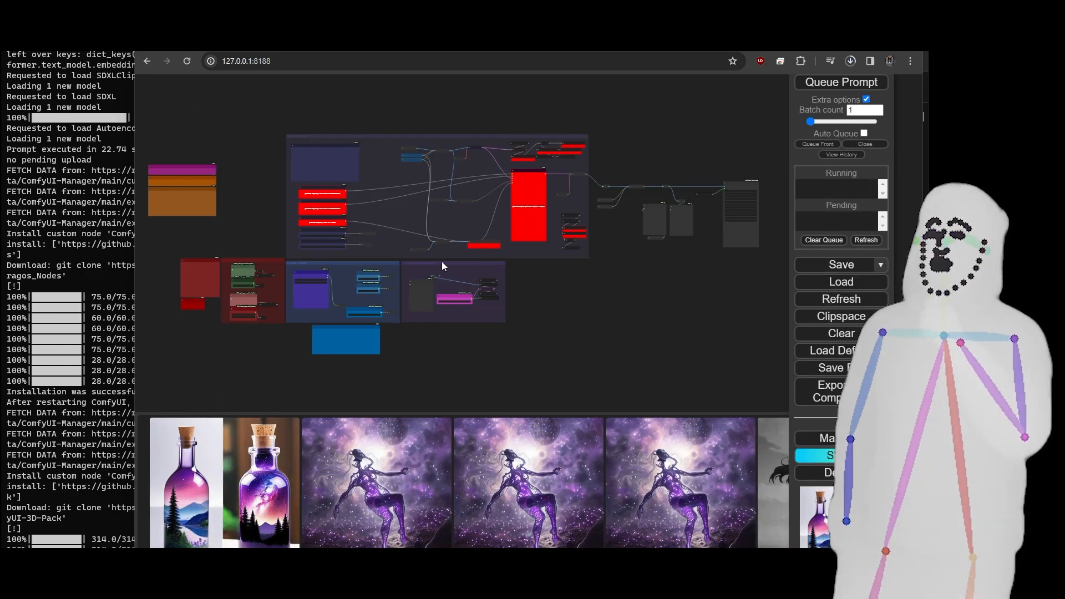
- View the purple cosmic figure from the image feed at enlarged size and close the preview
{"action": "left_click", "coordinate": [388, 494]}
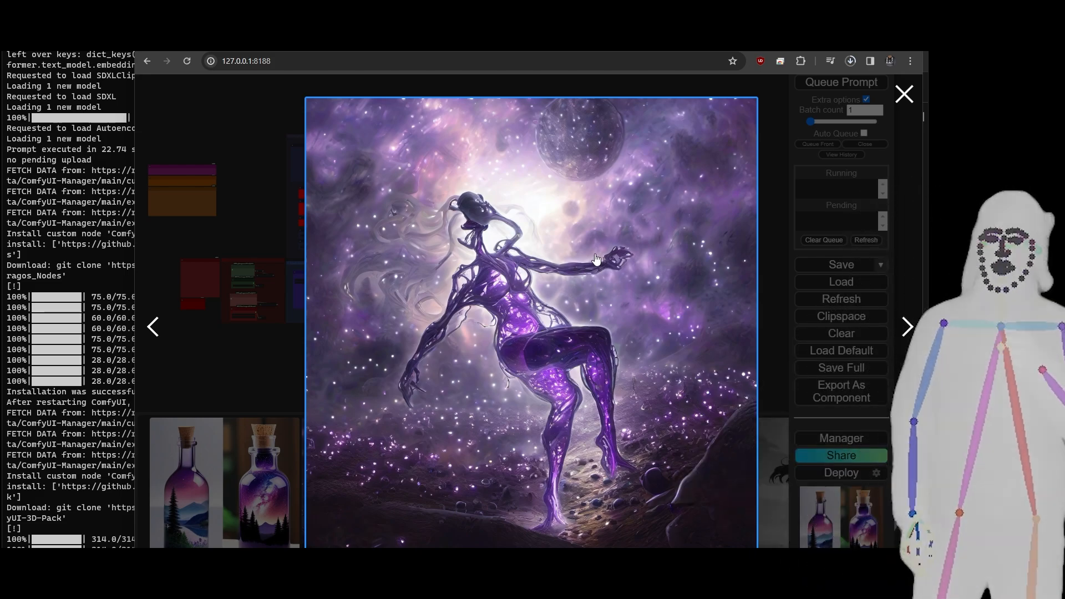
{"action": "left_click", "coordinate": [904, 94]}
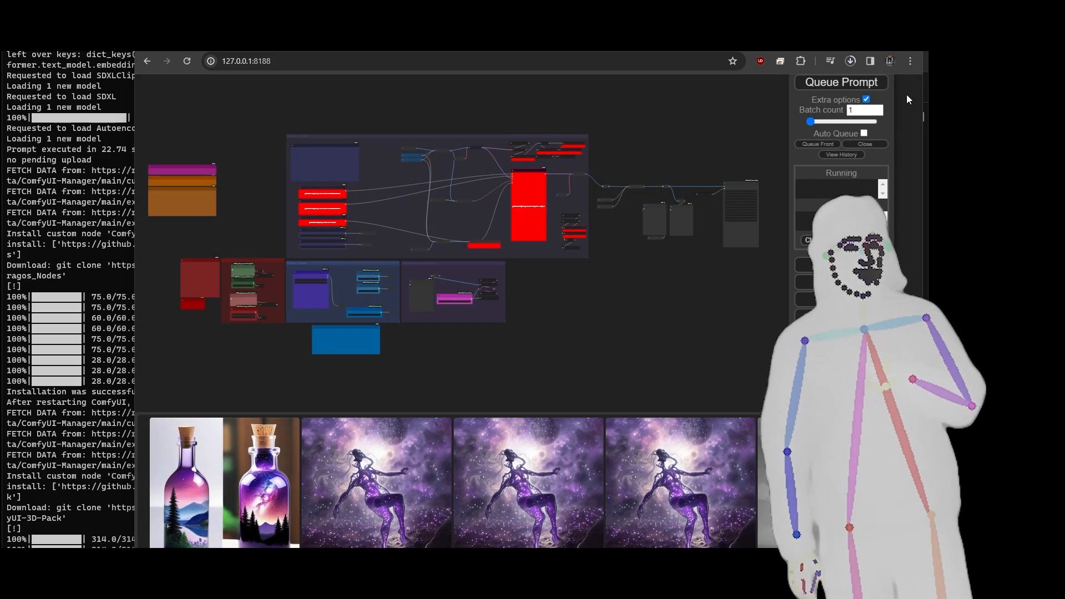